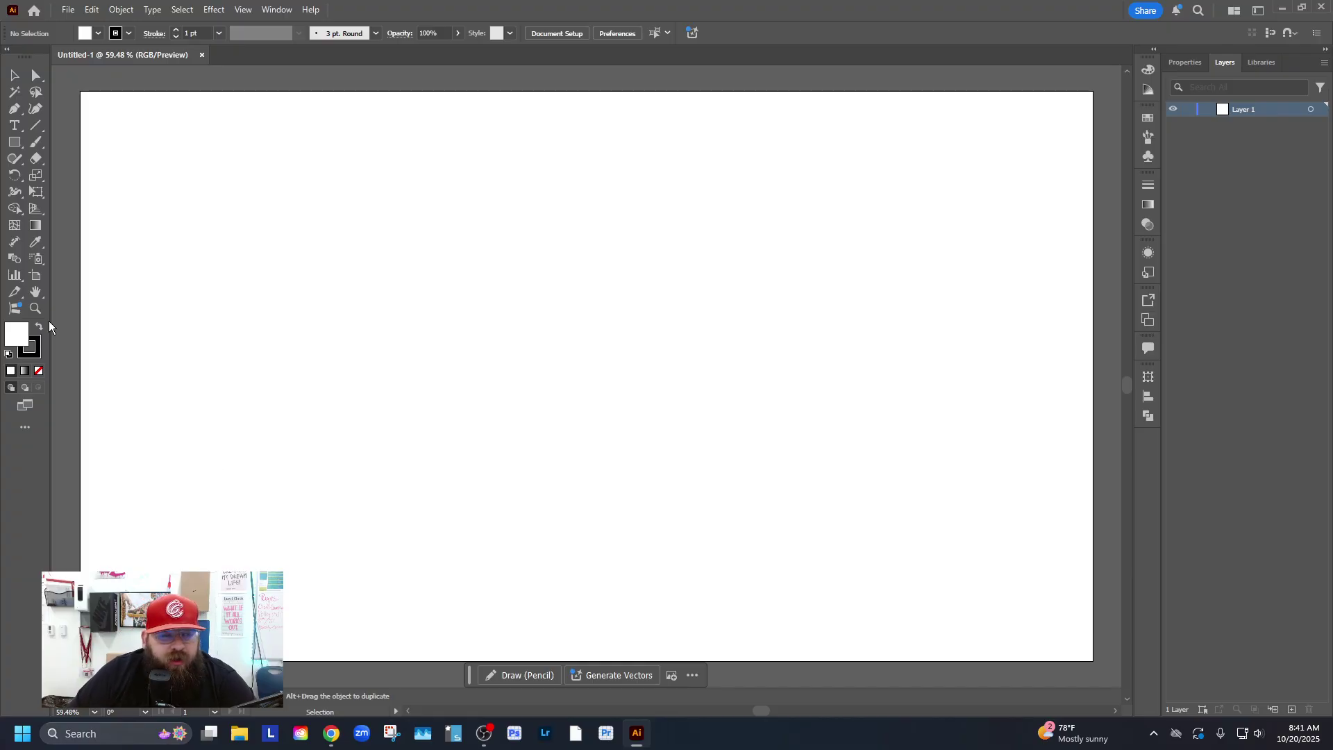
Draw a circle about 141 px in diameter near the artboard's upper-left corner with the Ellipse tool.
left_click(20, 144)
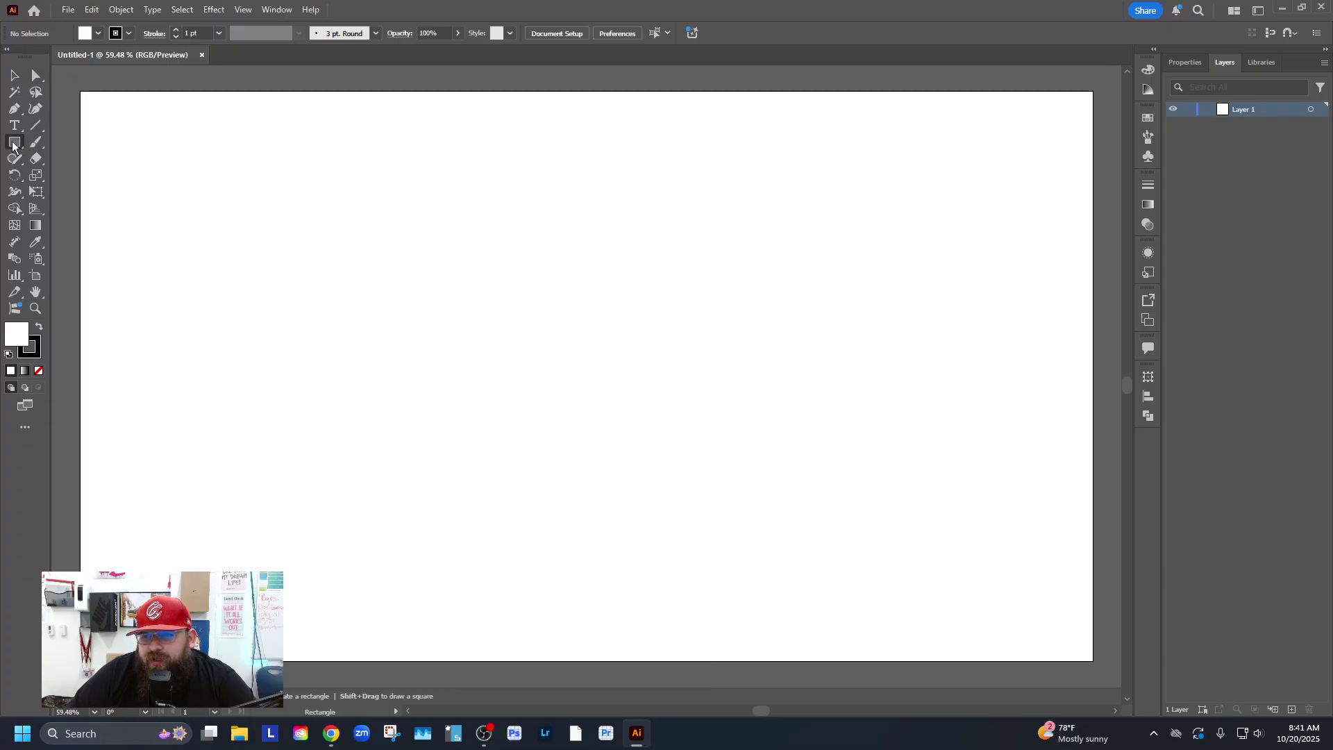
left_click(12, 144)
left_click(93, 176)
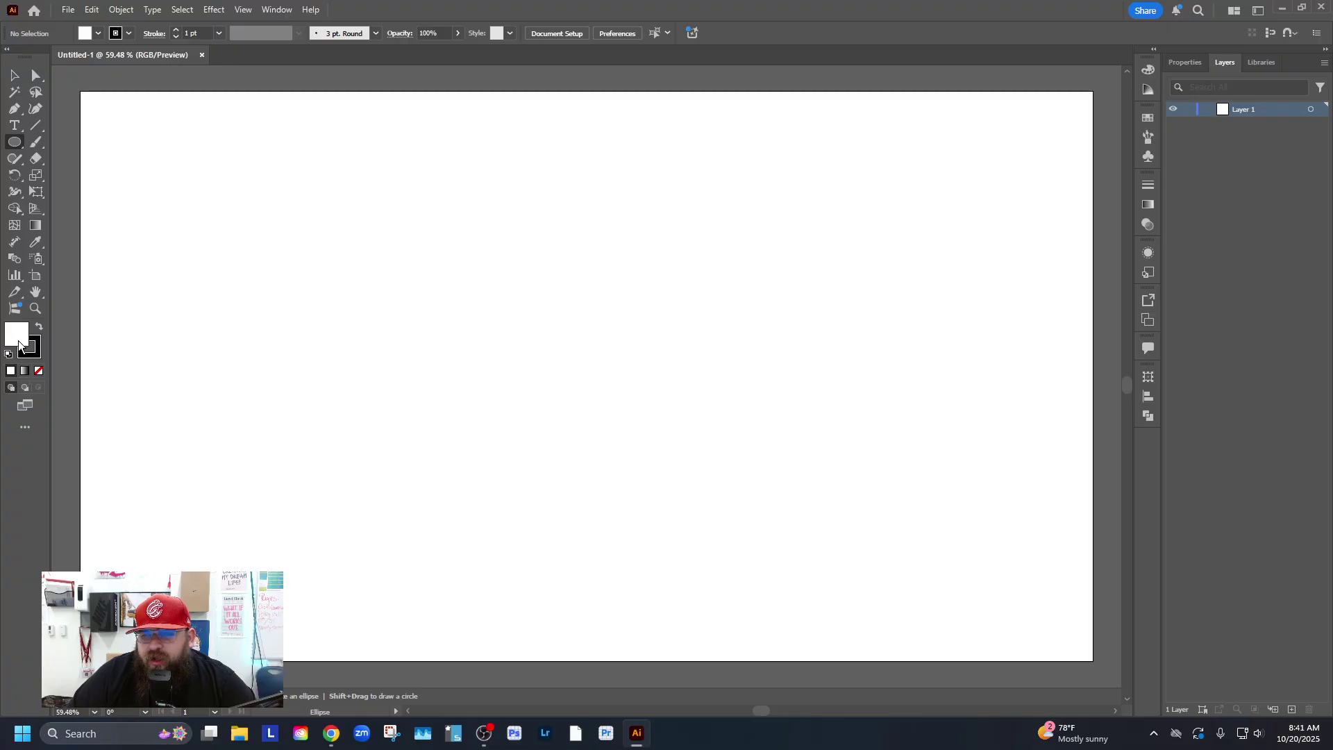
left_click(16, 144)
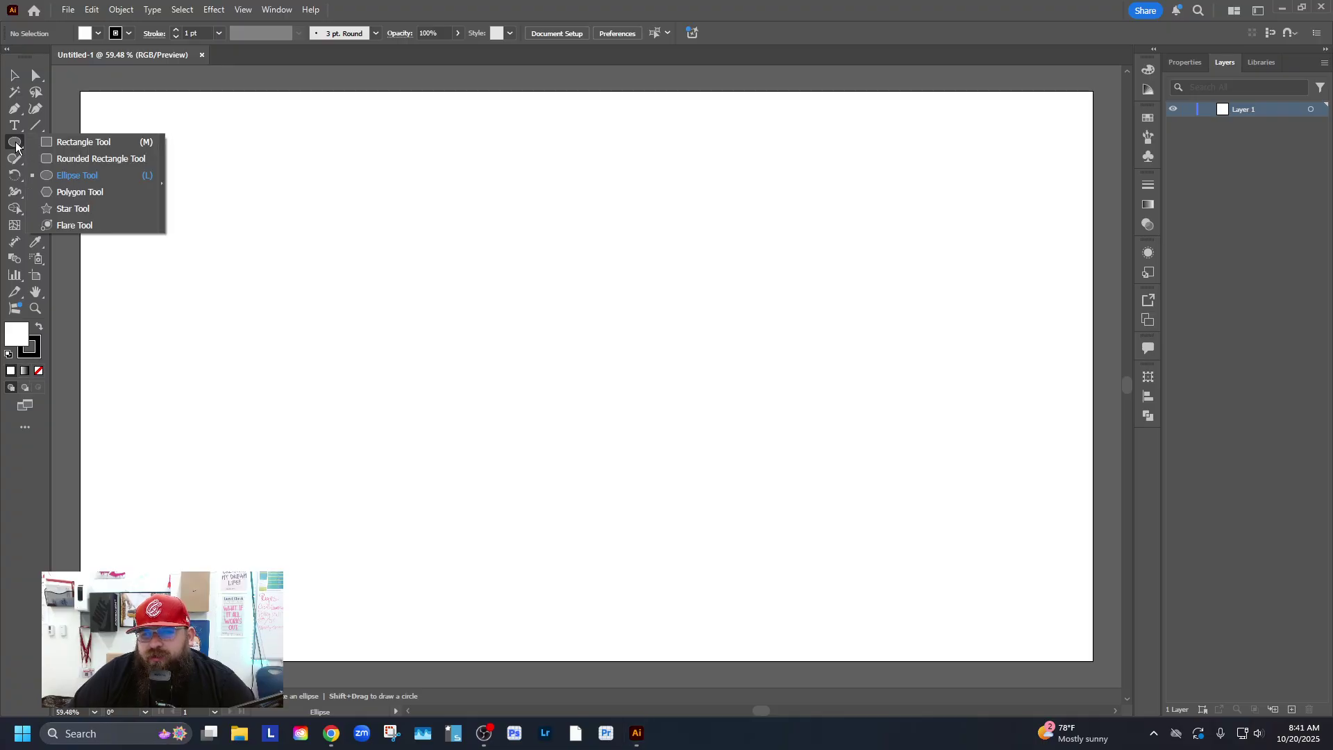
left_click(136, 175)
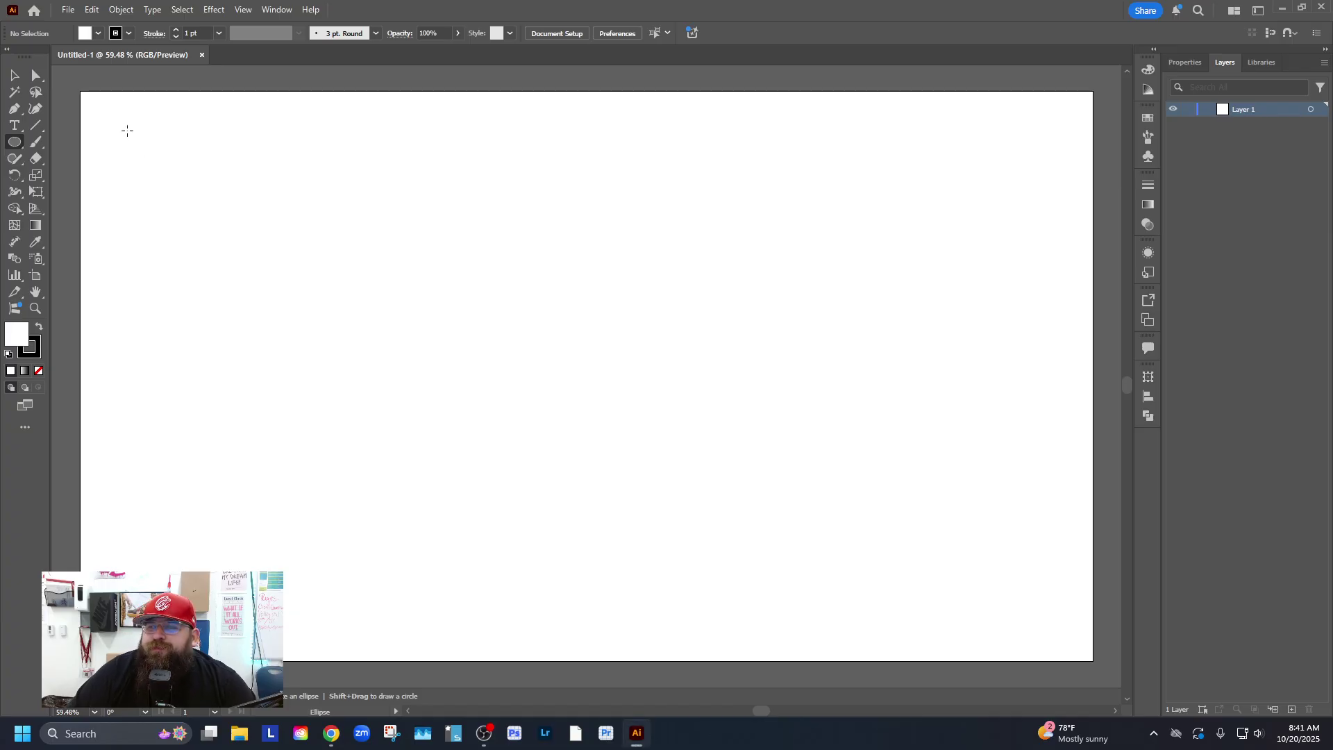
left_click_drag(119, 125, 194, 200)
left_click(14, 75)
left_click(240, 144)
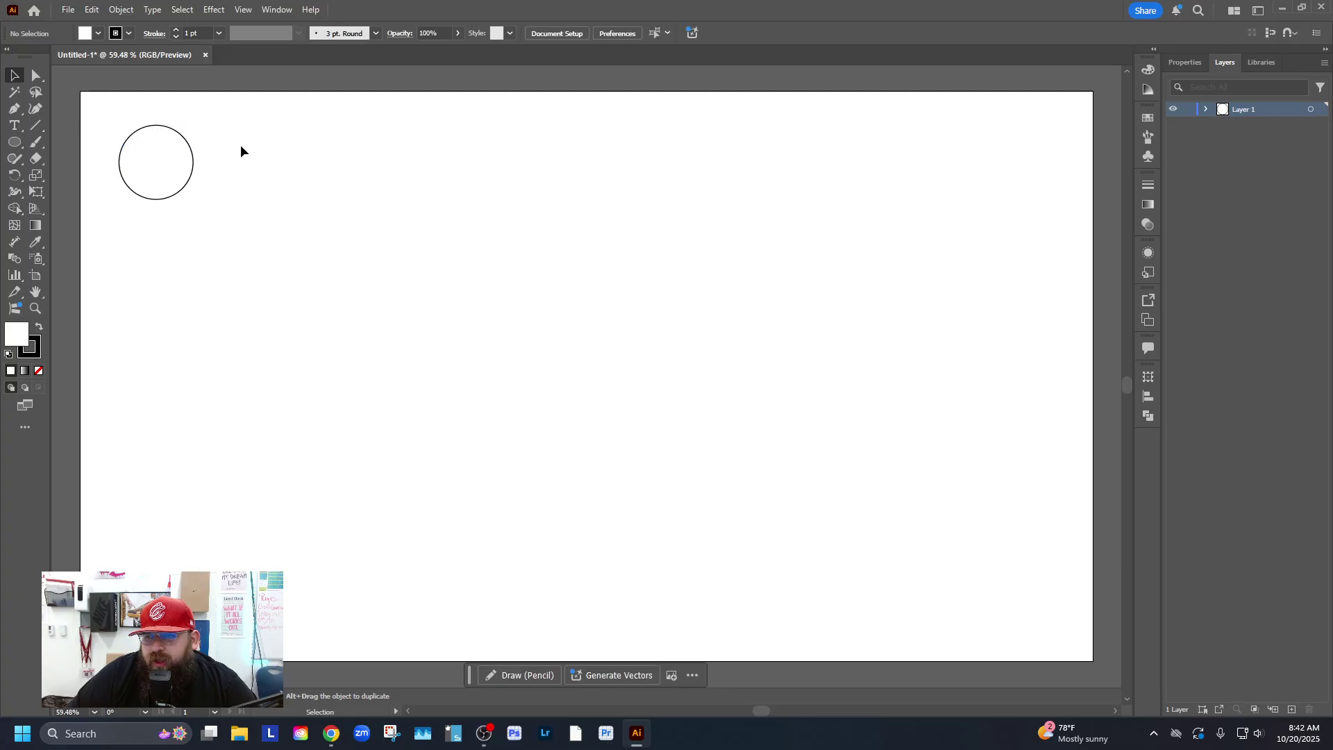
Fill the circle with the pink swatch from the bright color group and set its stroke to none.
left_click(161, 158)
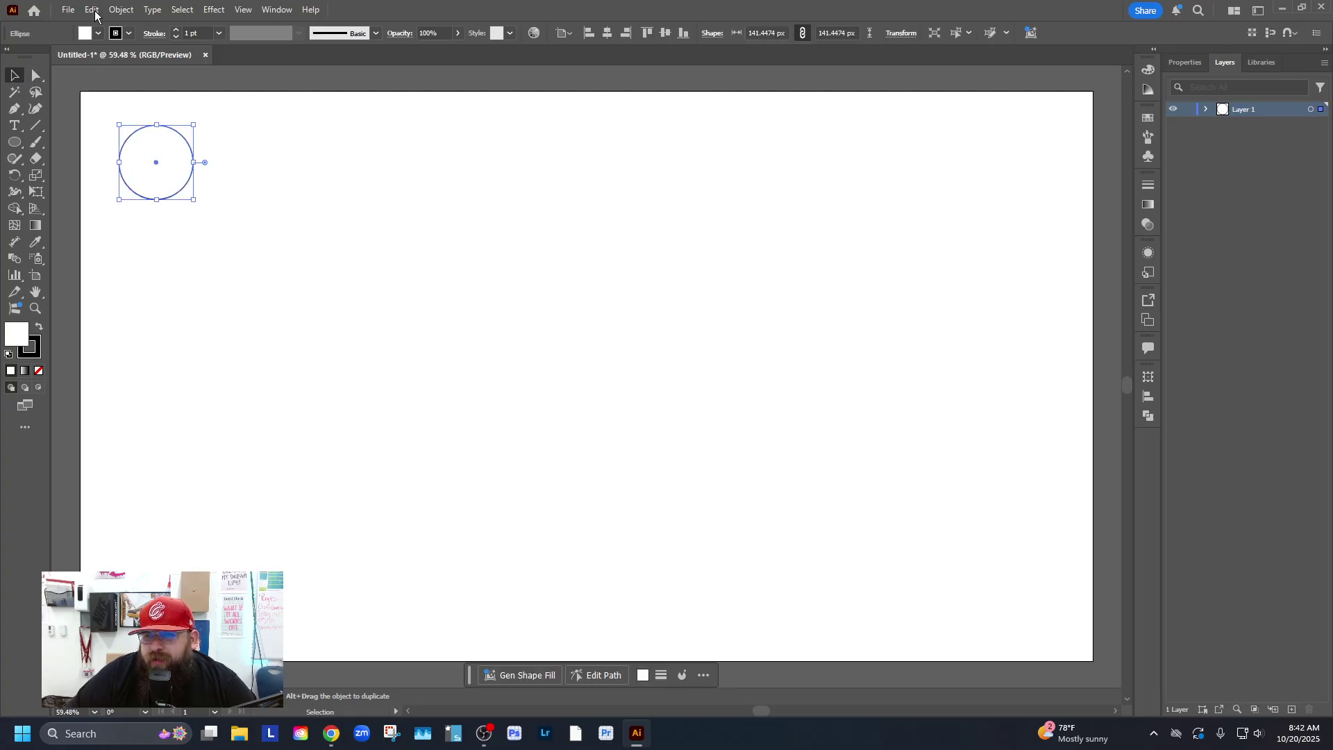
left_click(96, 34)
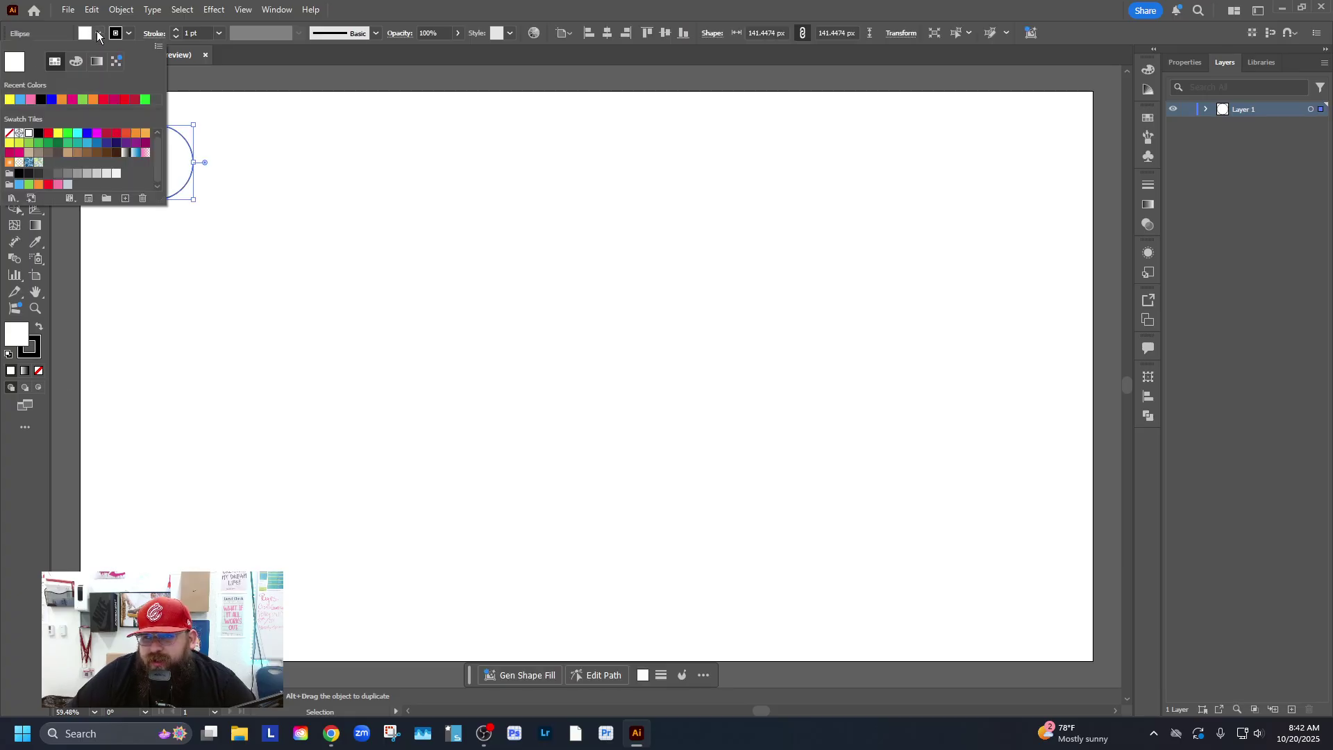
left_click(96, 133)
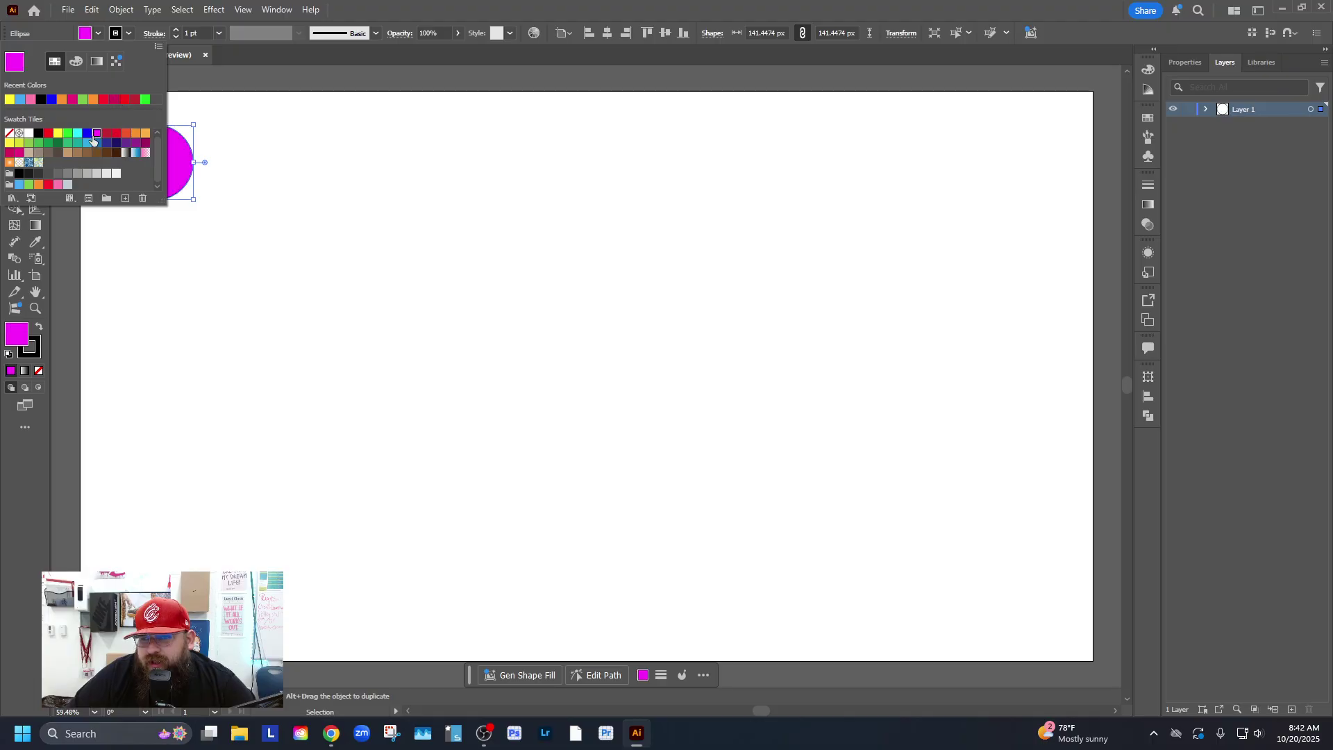
left_click(58, 184)
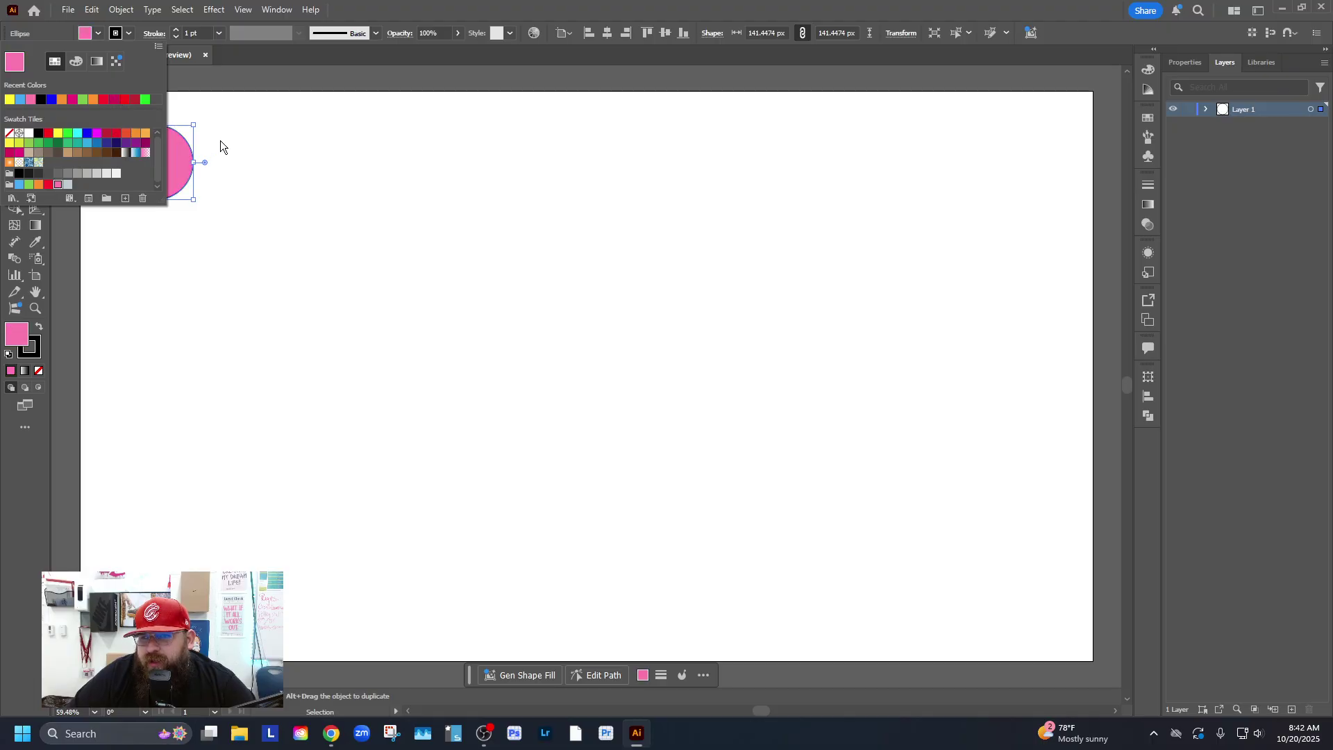
left_click(115, 32)
left_click(115, 32)
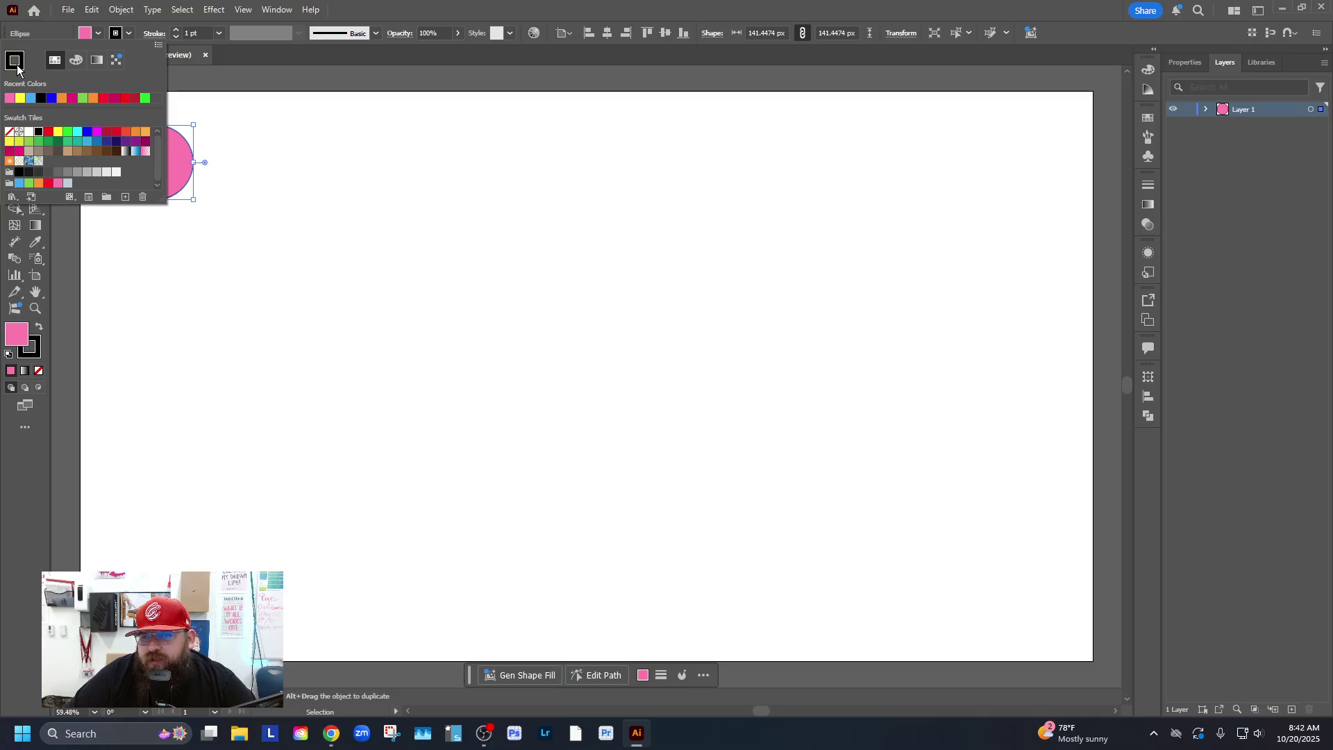
left_click(9, 132)
left_click(263, 182)
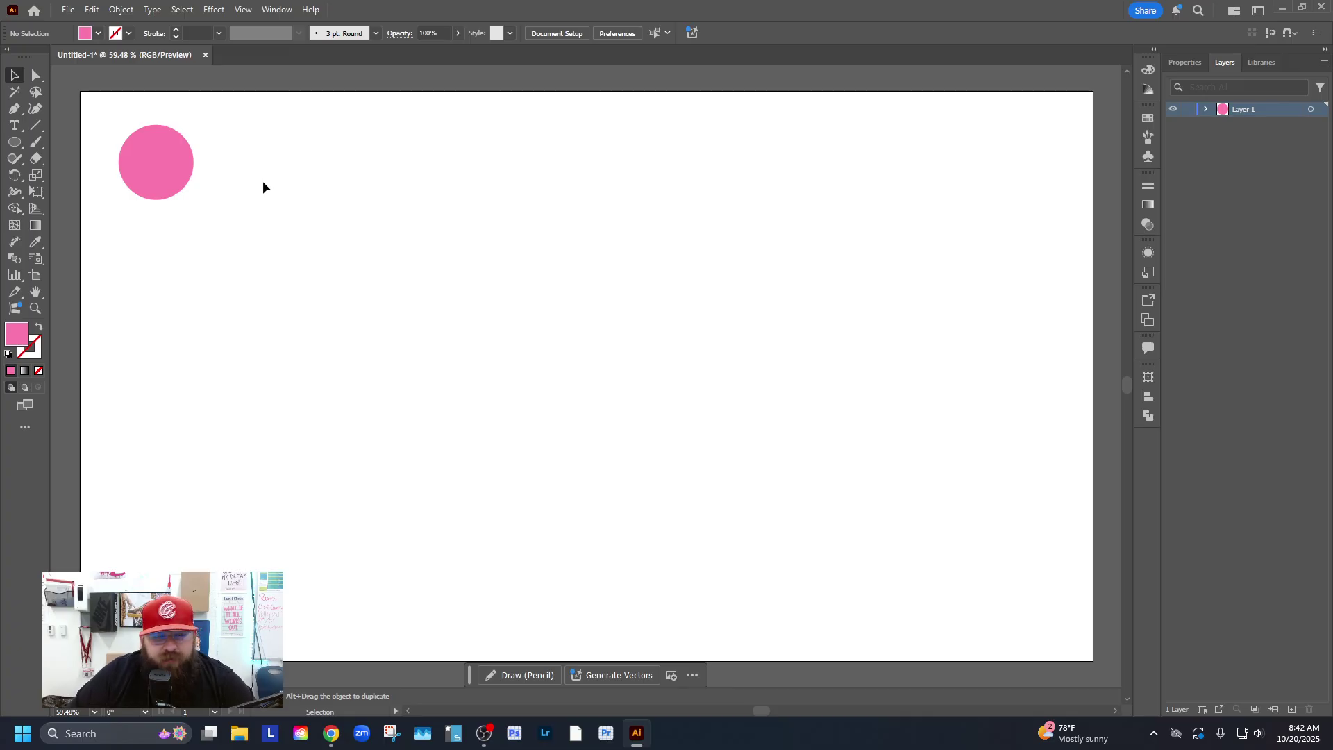
left_click(137, 188)
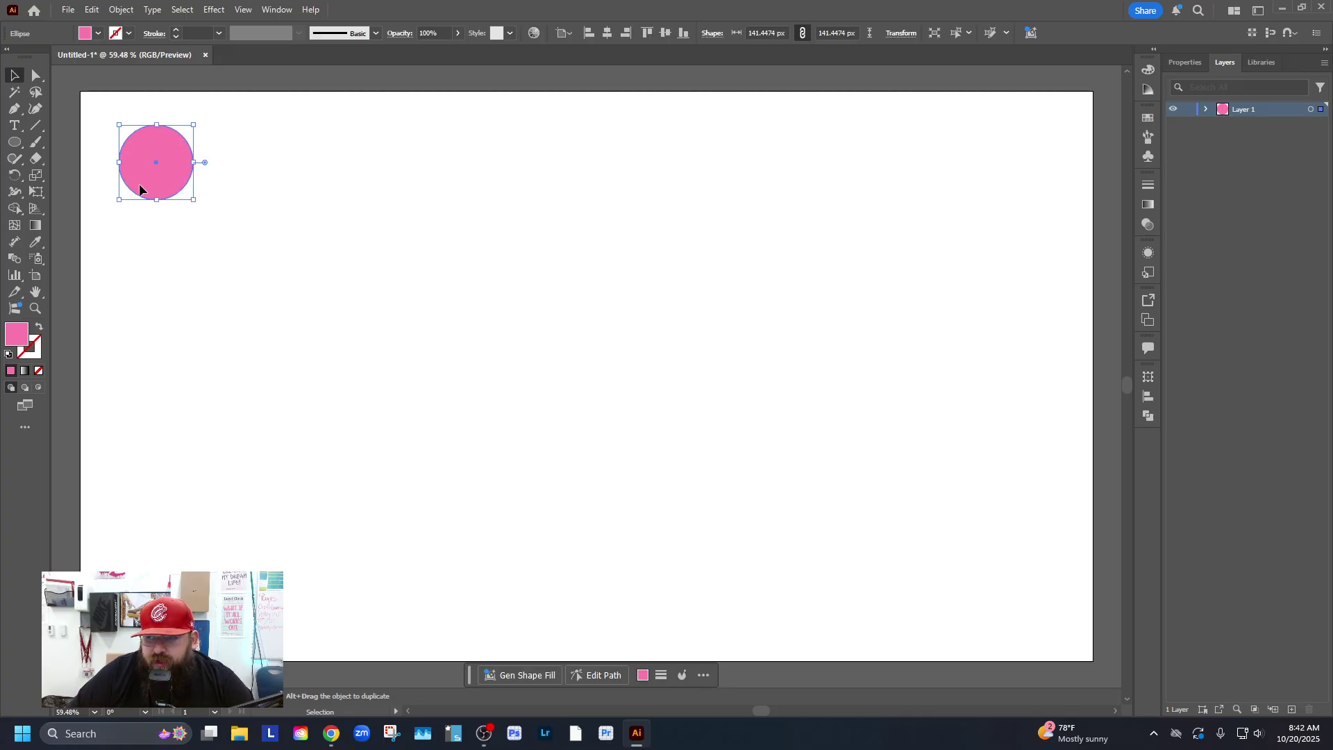
left_click_drag(139, 186, 373, 191)
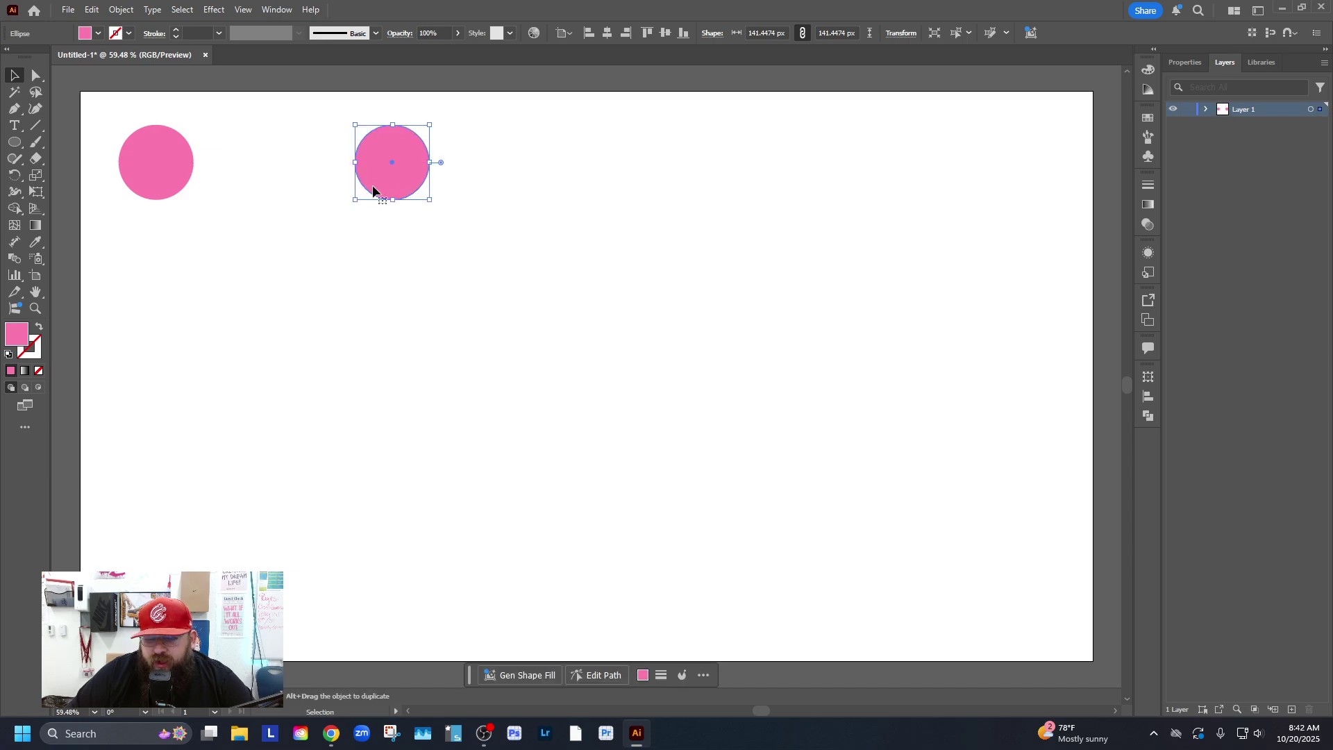
key("Delete")
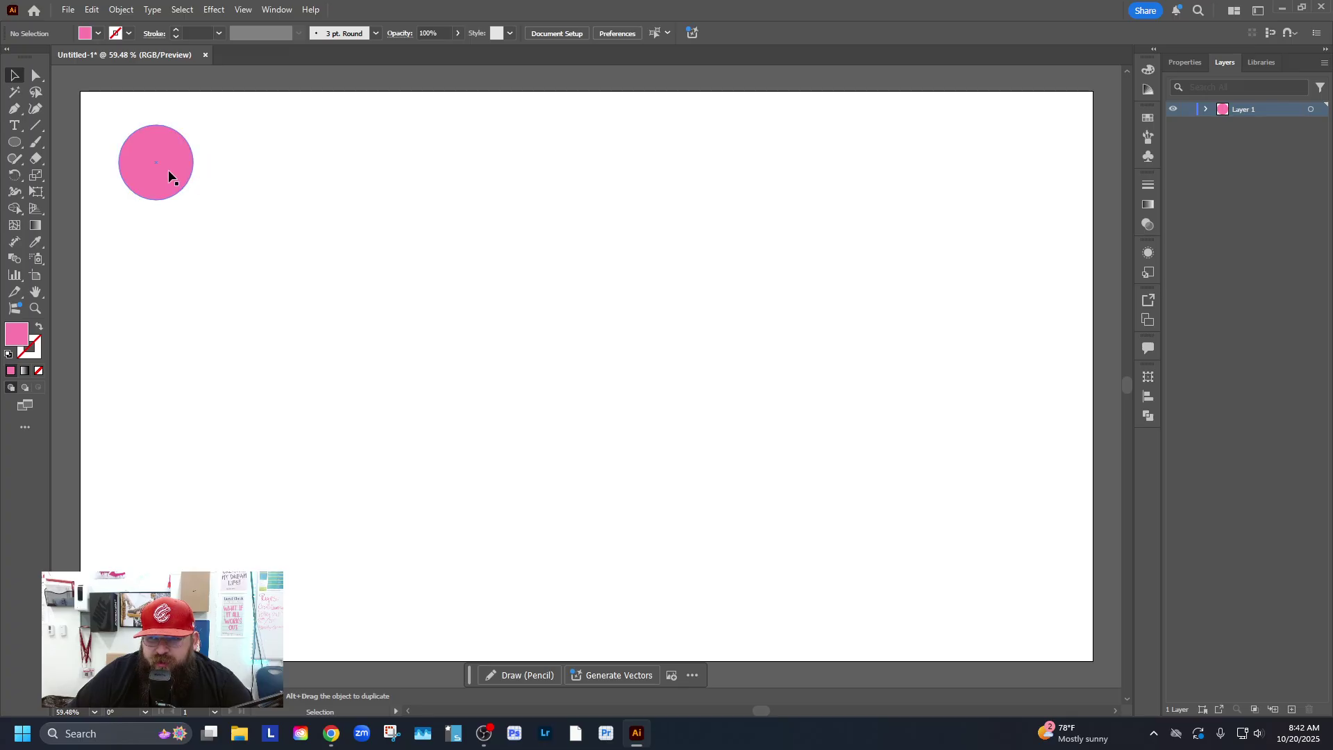
Duplicate the pink circle level with the original to its right, leaving a gap about two circles wide.
left_click_drag(169, 171, 393, 177)
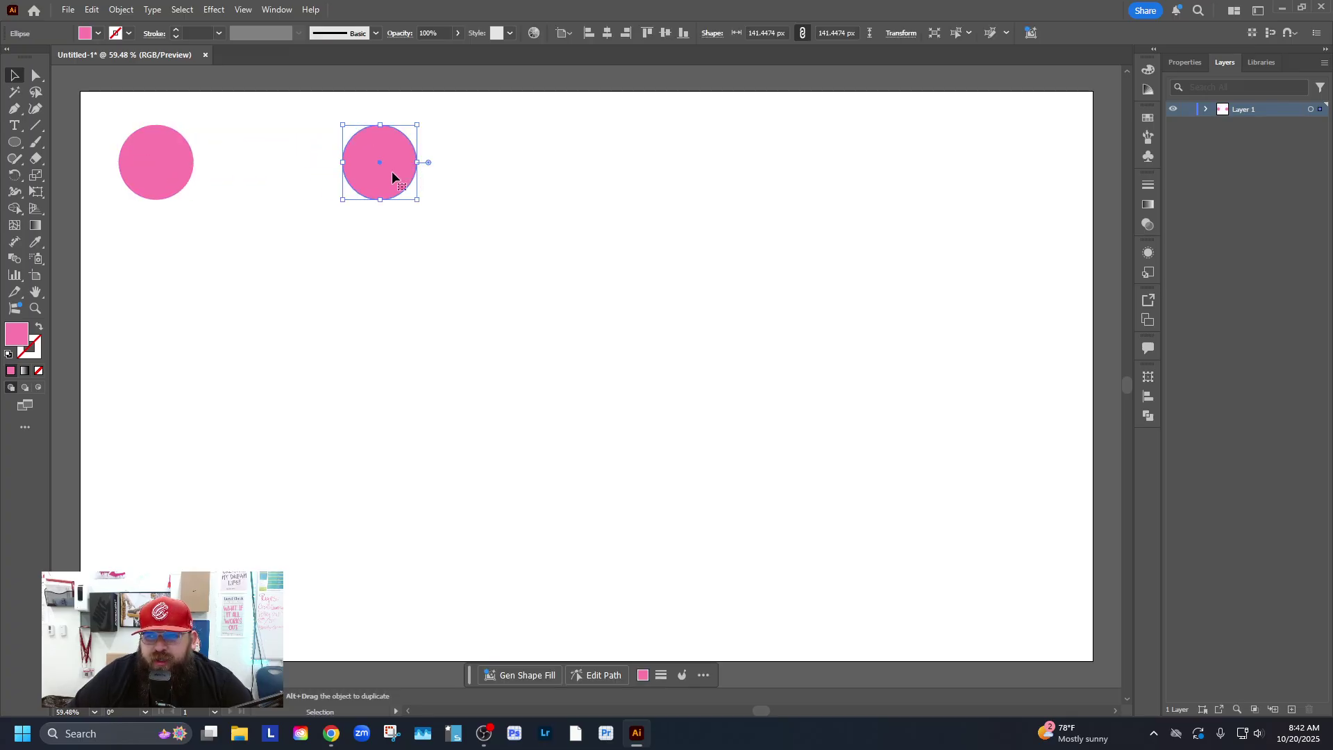
left_click_drag(392, 175, 390, 172)
left_click(246, 225)
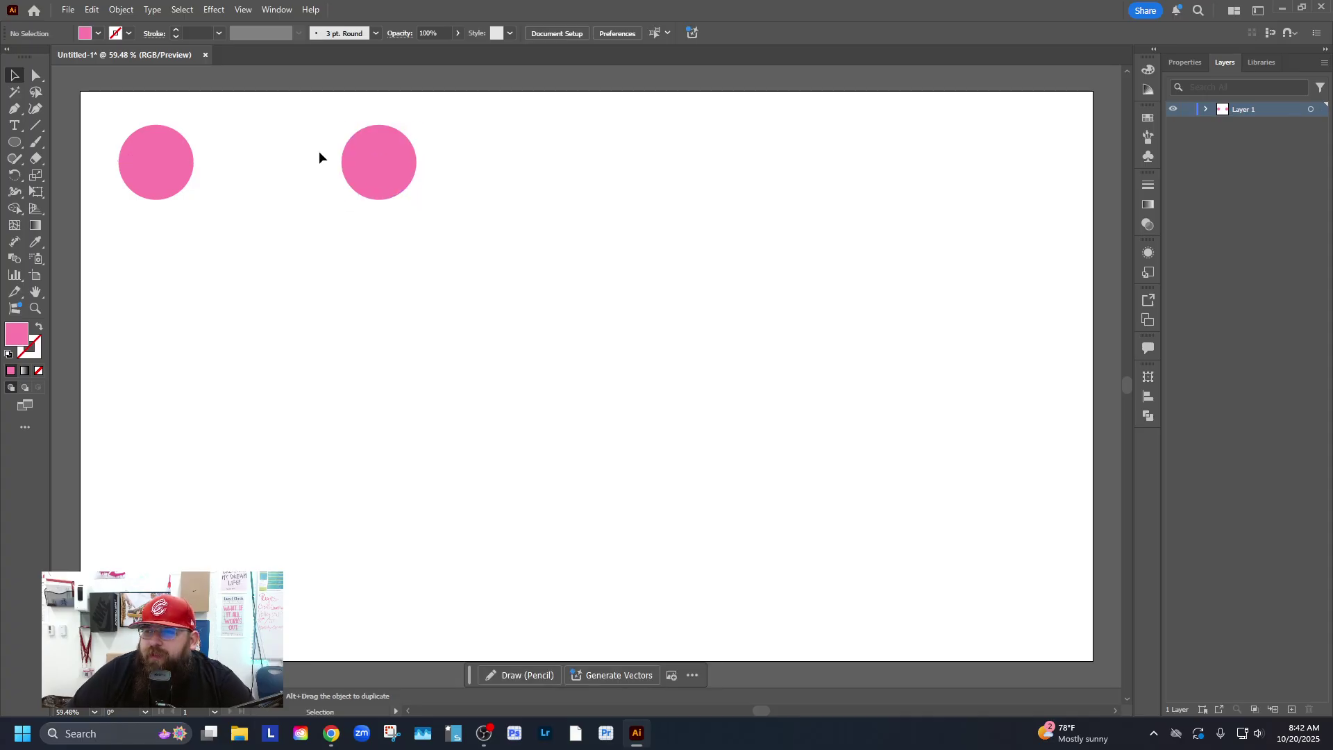
Change the fill of the duplicated circle on the right to green.
left_click(358, 167)
left_click(98, 34)
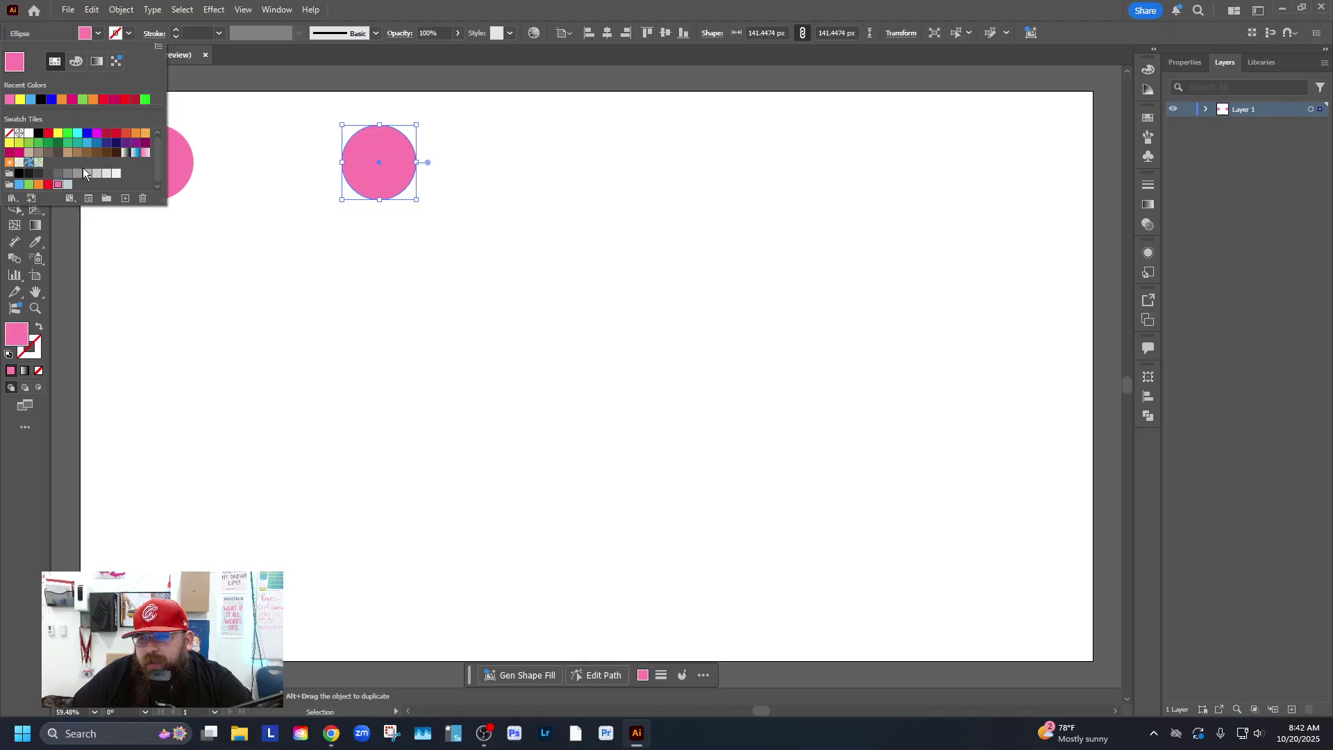
left_click(38, 143)
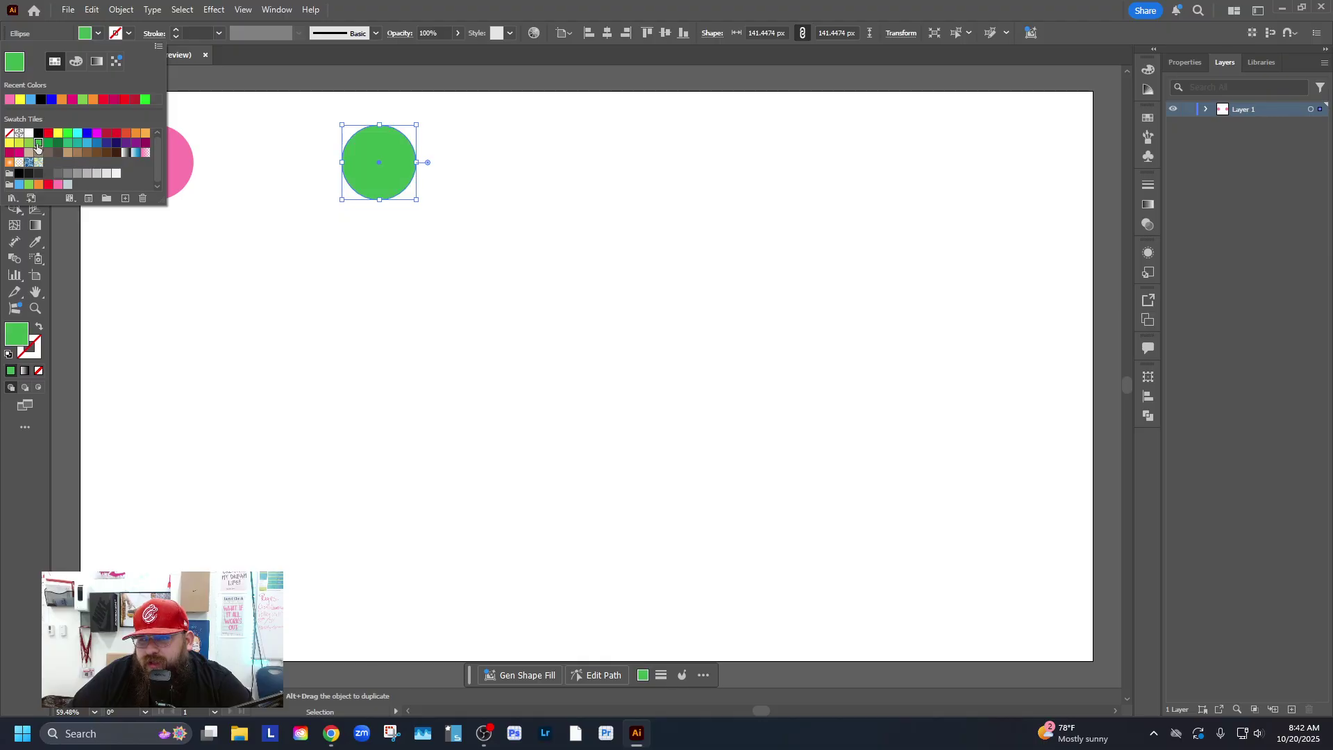
left_click(254, 255)
left_click(251, 252)
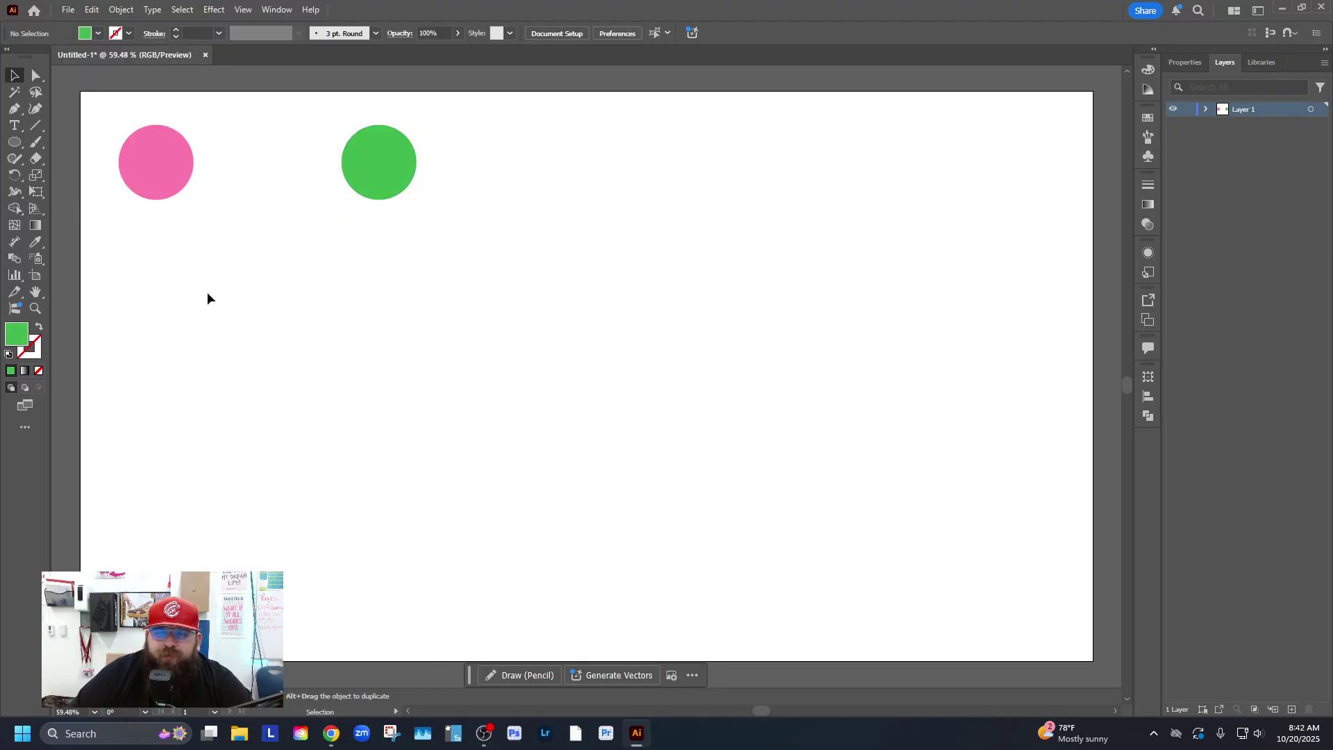
left_click(164, 183)
left_click(396, 191)
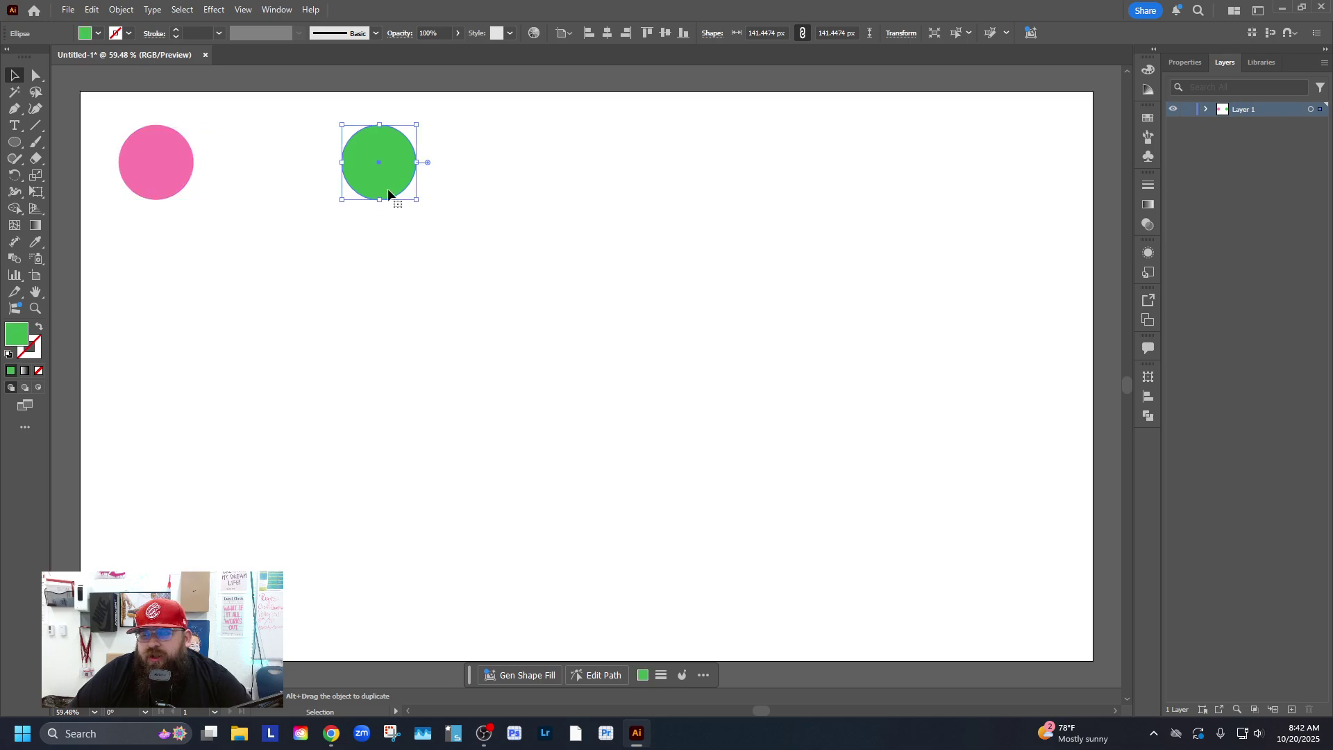
left_click(160, 173)
left_click(369, 177)
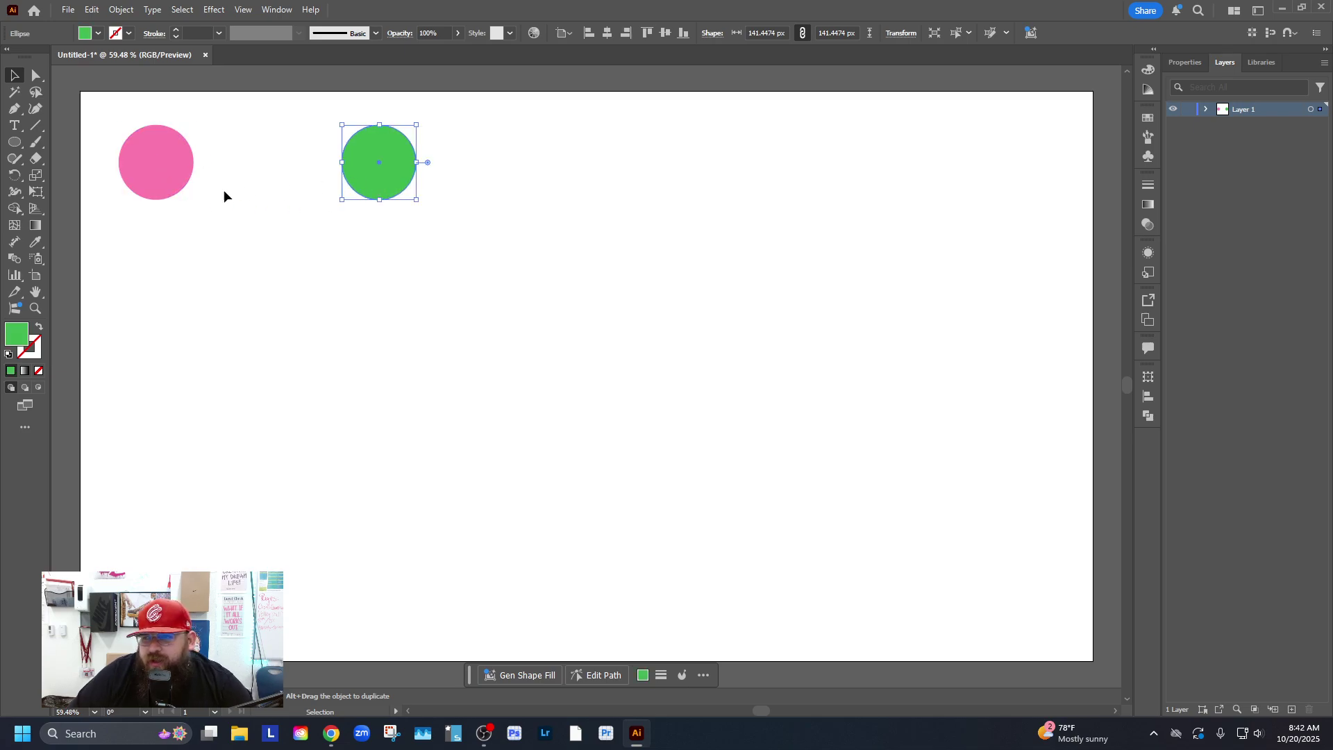
left_click(163, 186)
left_click(352, 186)
left_click(90, 108)
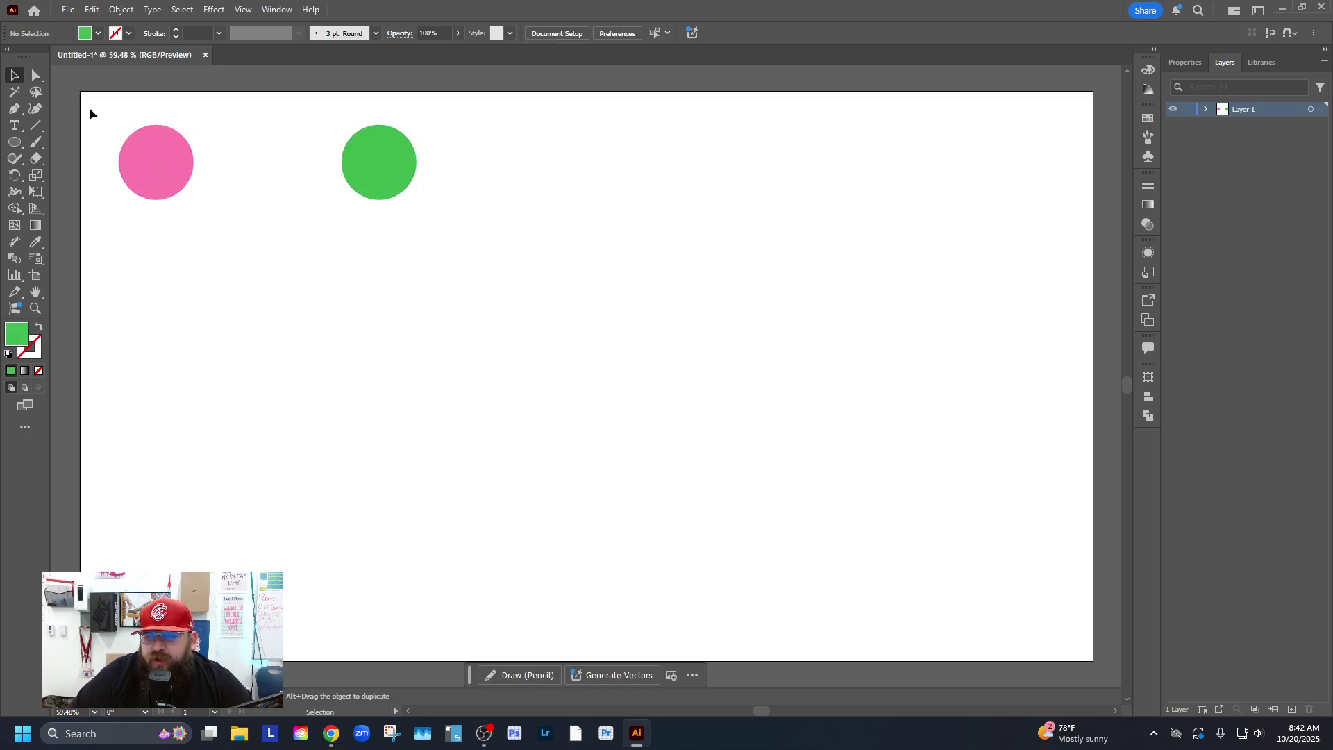
Select the pink and green circles together and set the blend options to Smooth Color spacing.
left_click_drag(89, 103, 416, 240)
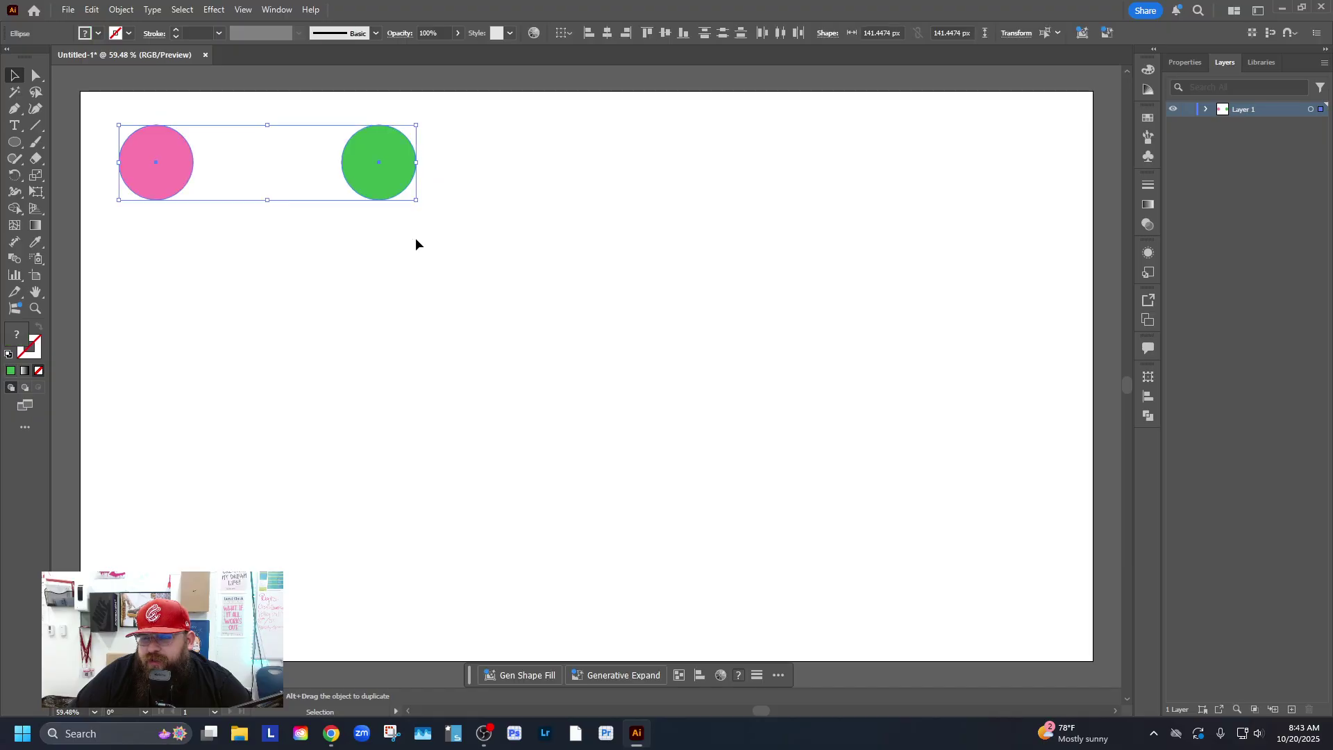
left_click(117, 11)
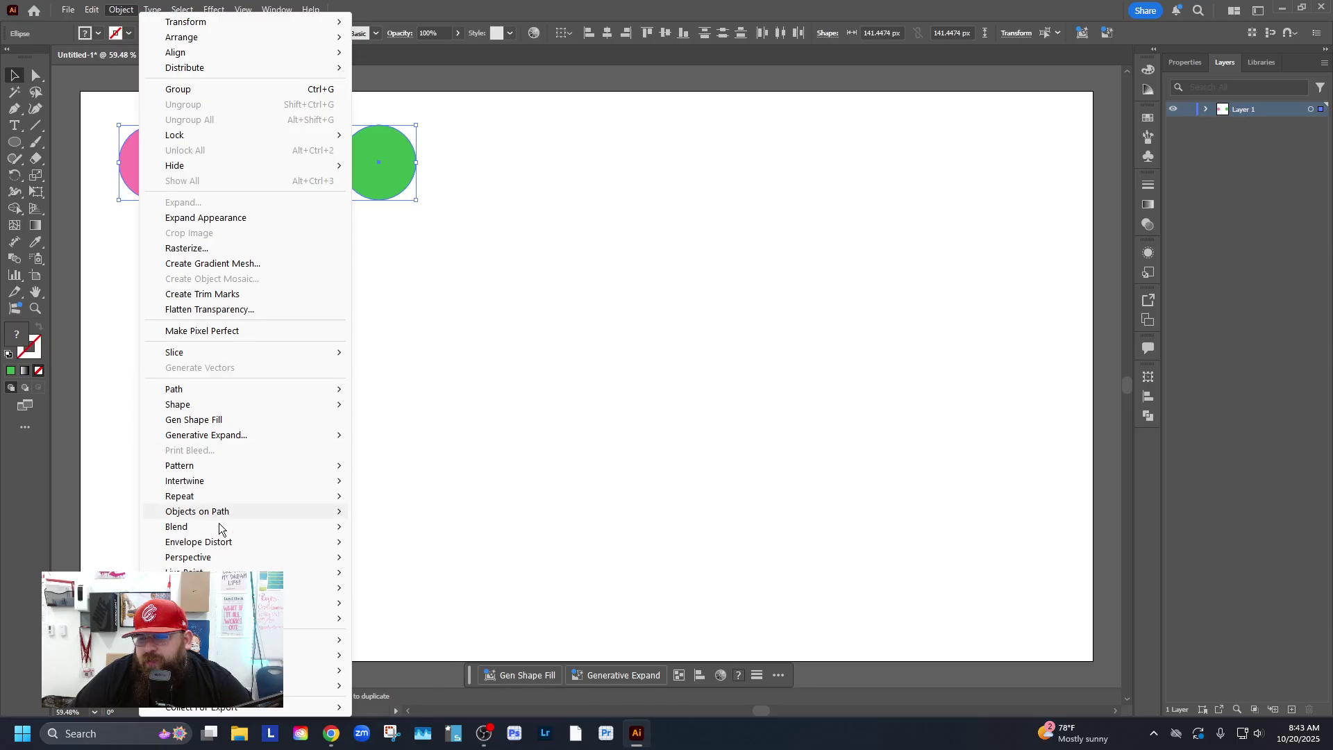
mouse_move(187, 529)
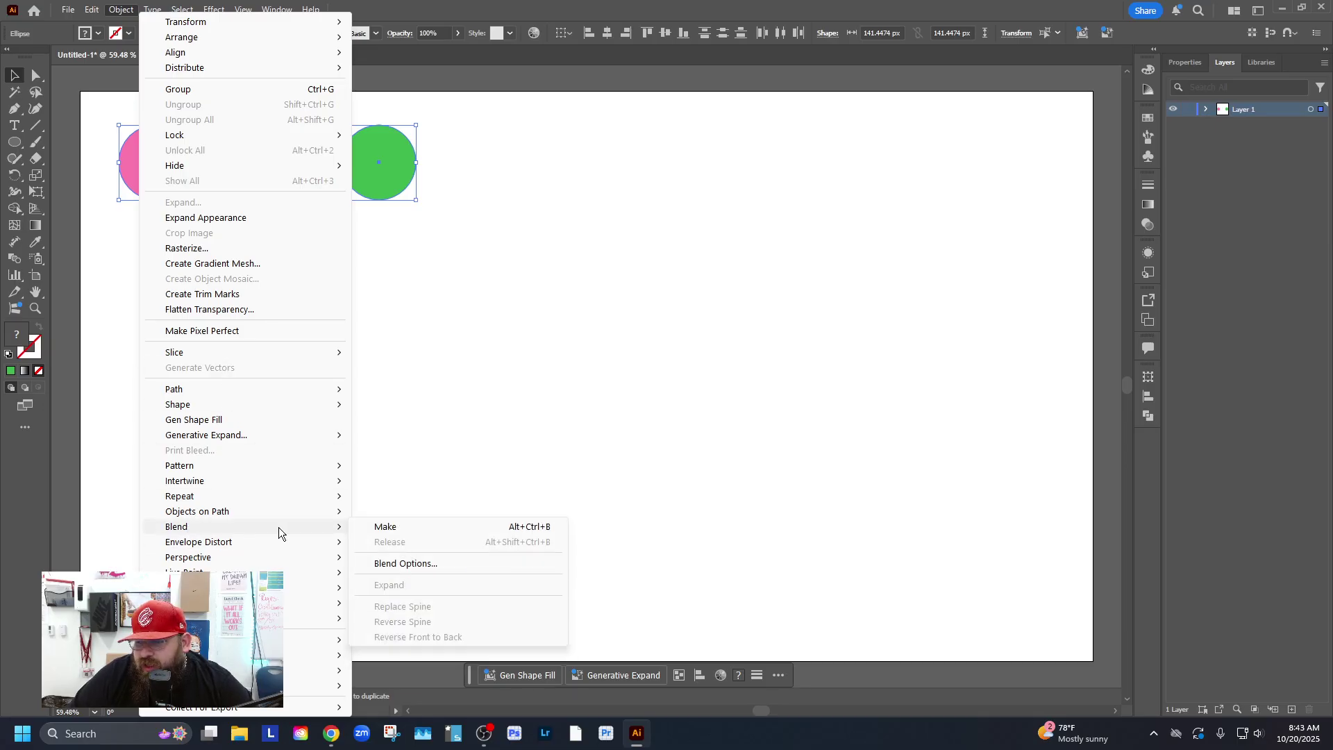
left_click(442, 565)
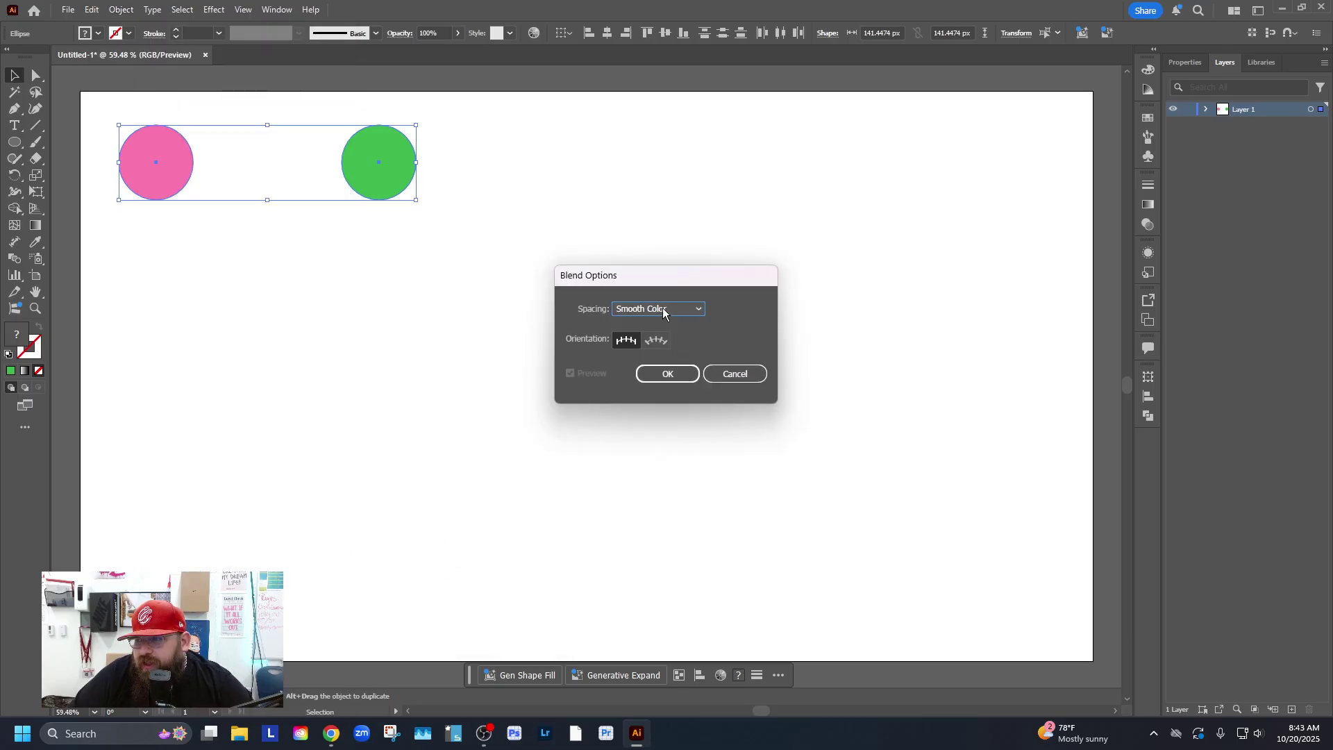
left_click(664, 310)
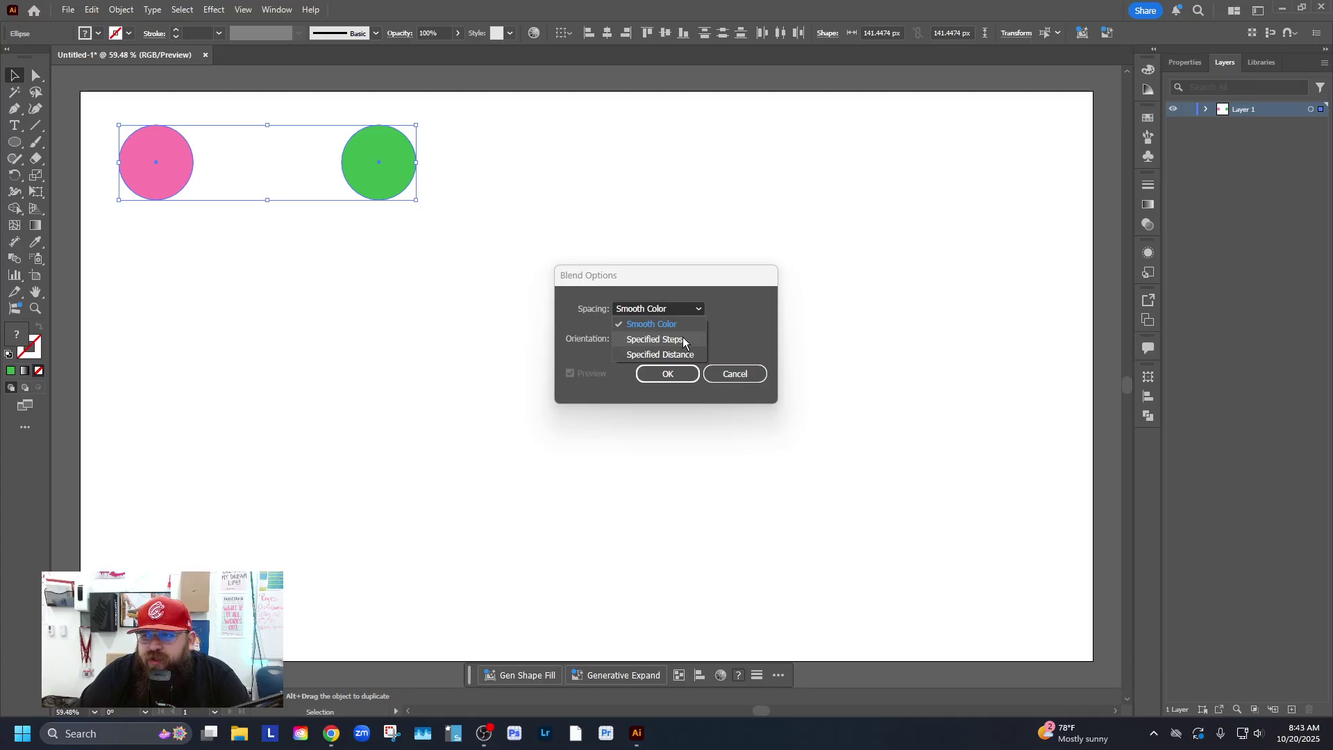
left_click(612, 341)
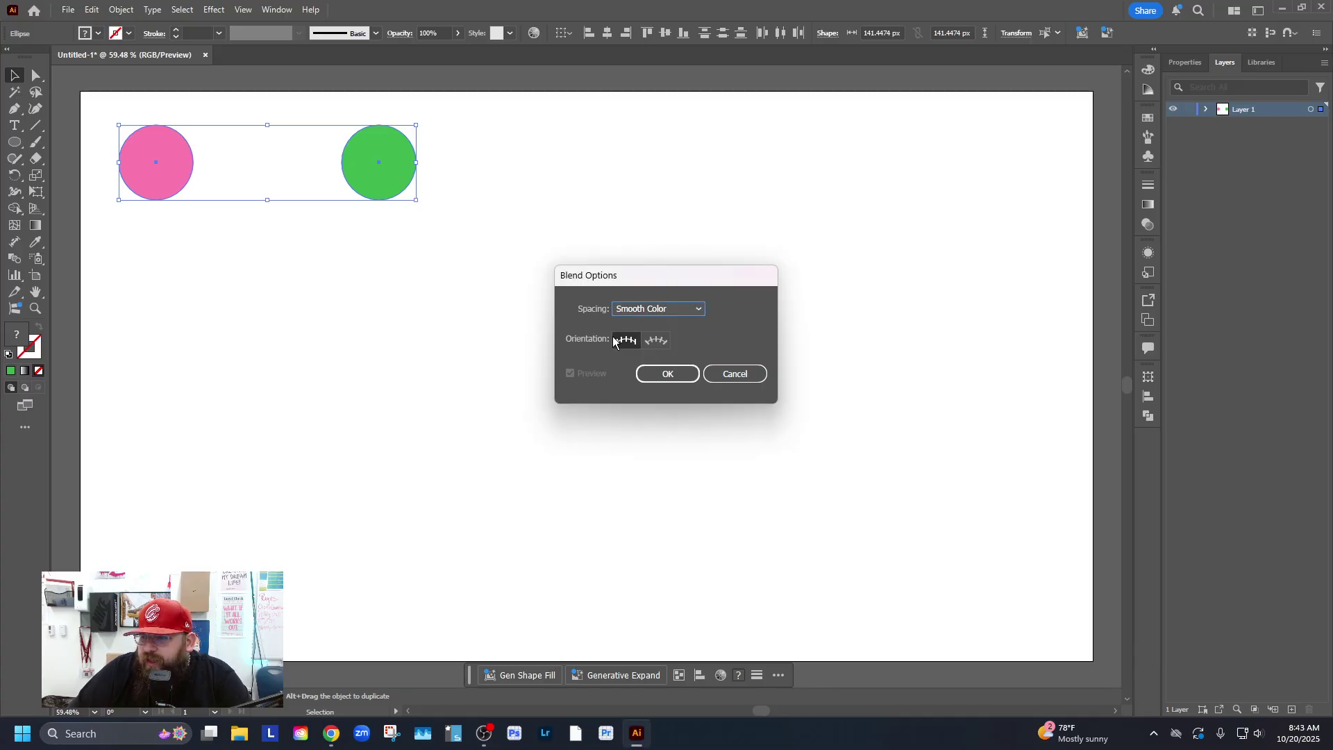
left_click(668, 375)
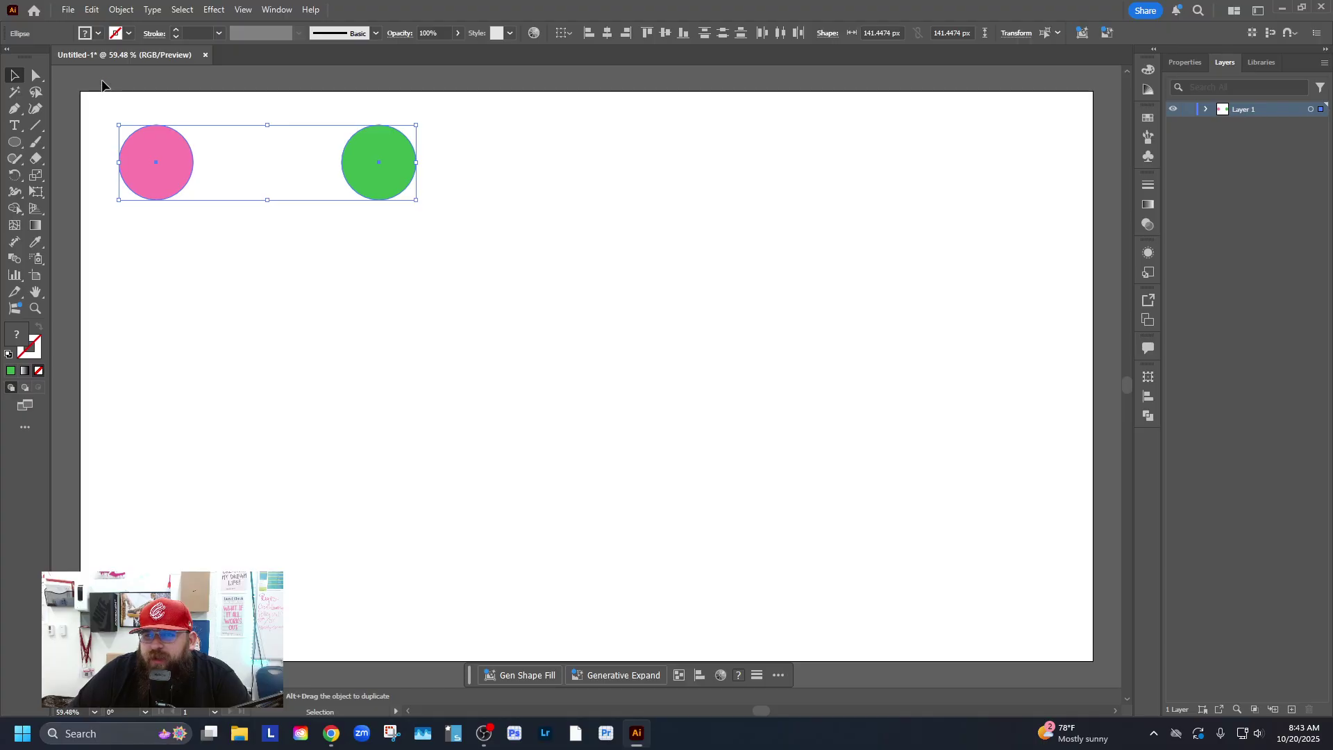
left_click(123, 9)
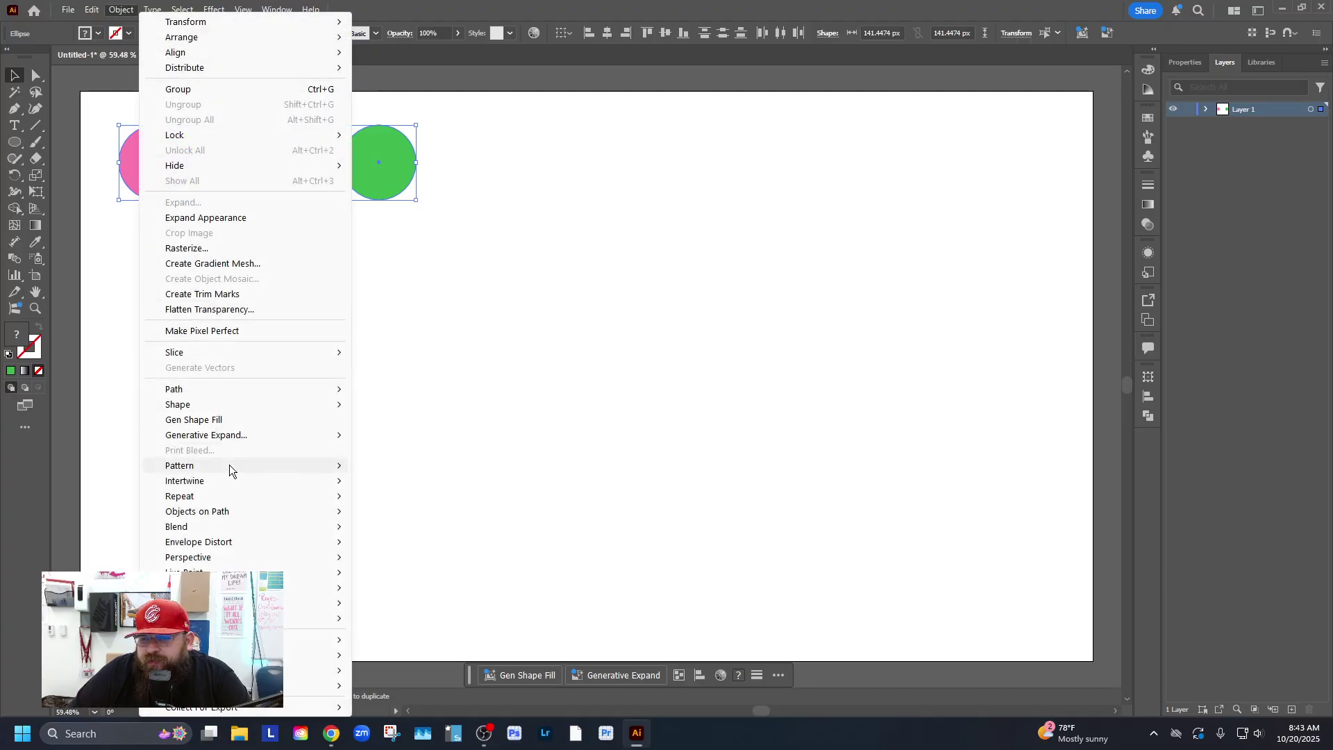
mouse_move(218, 525)
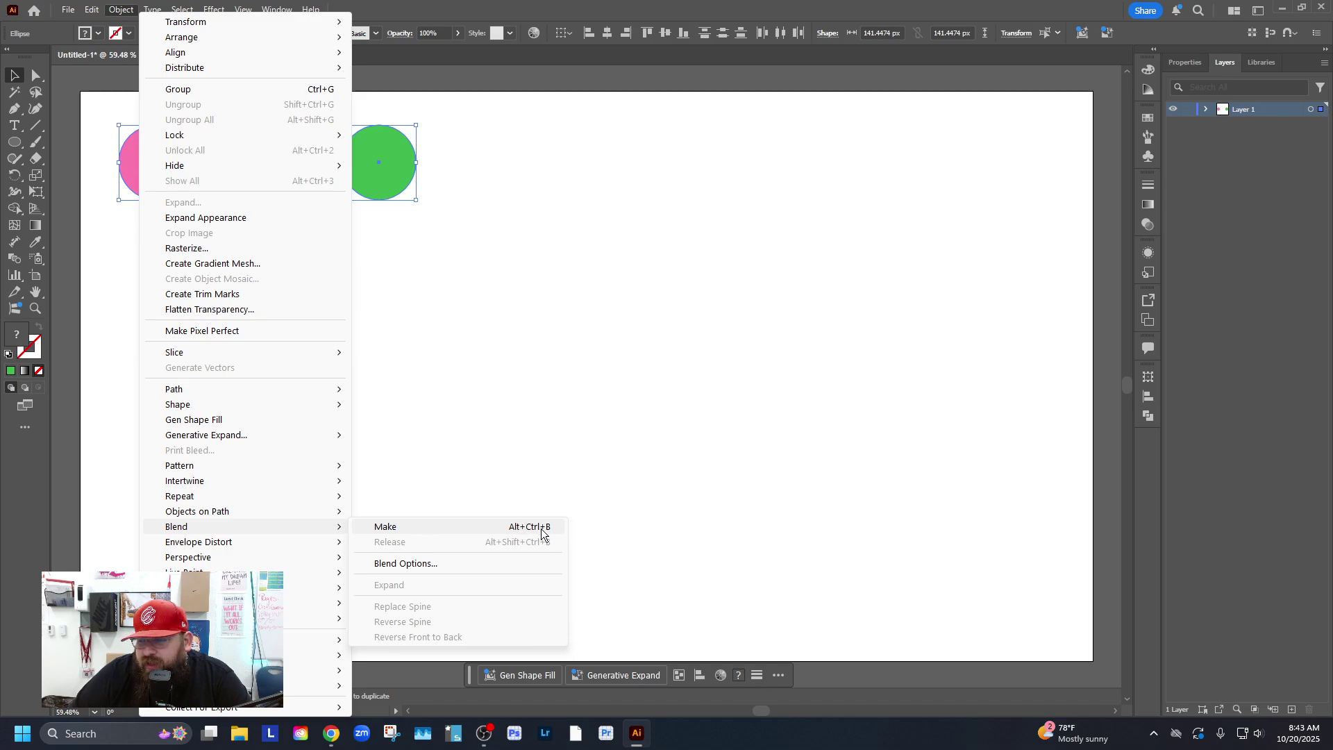
left_click(397, 282)
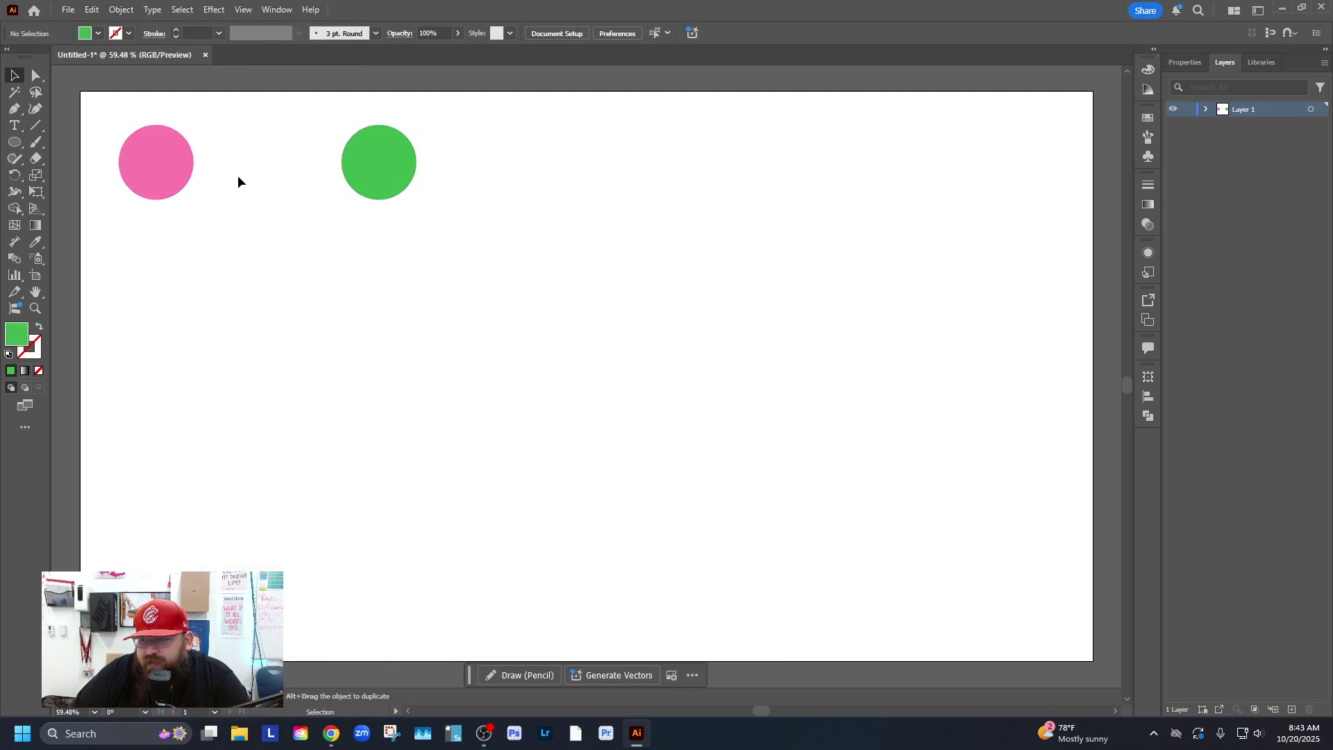
Make a blend between the pink and green circles and deselect the result.
left_click_drag(114, 94, 477, 209)
key("ctrl+alt")
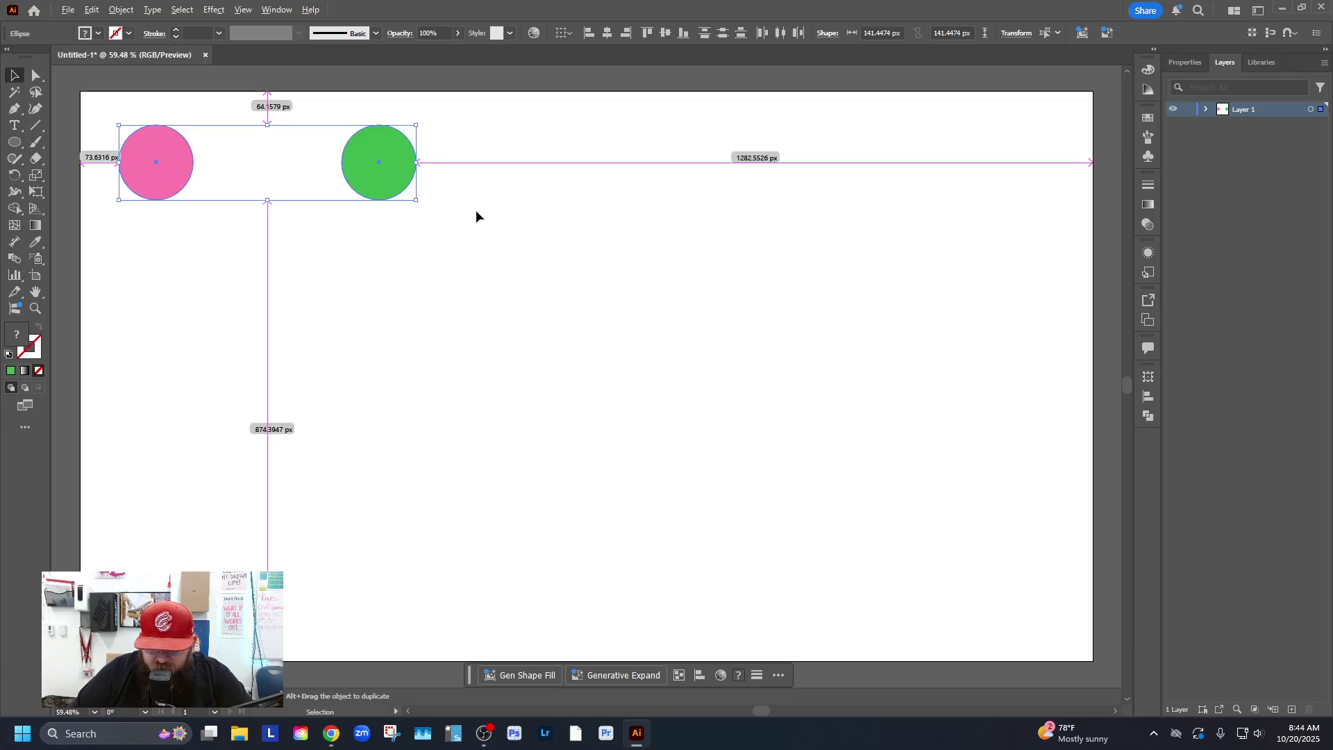
key("ctrl+alt+b")
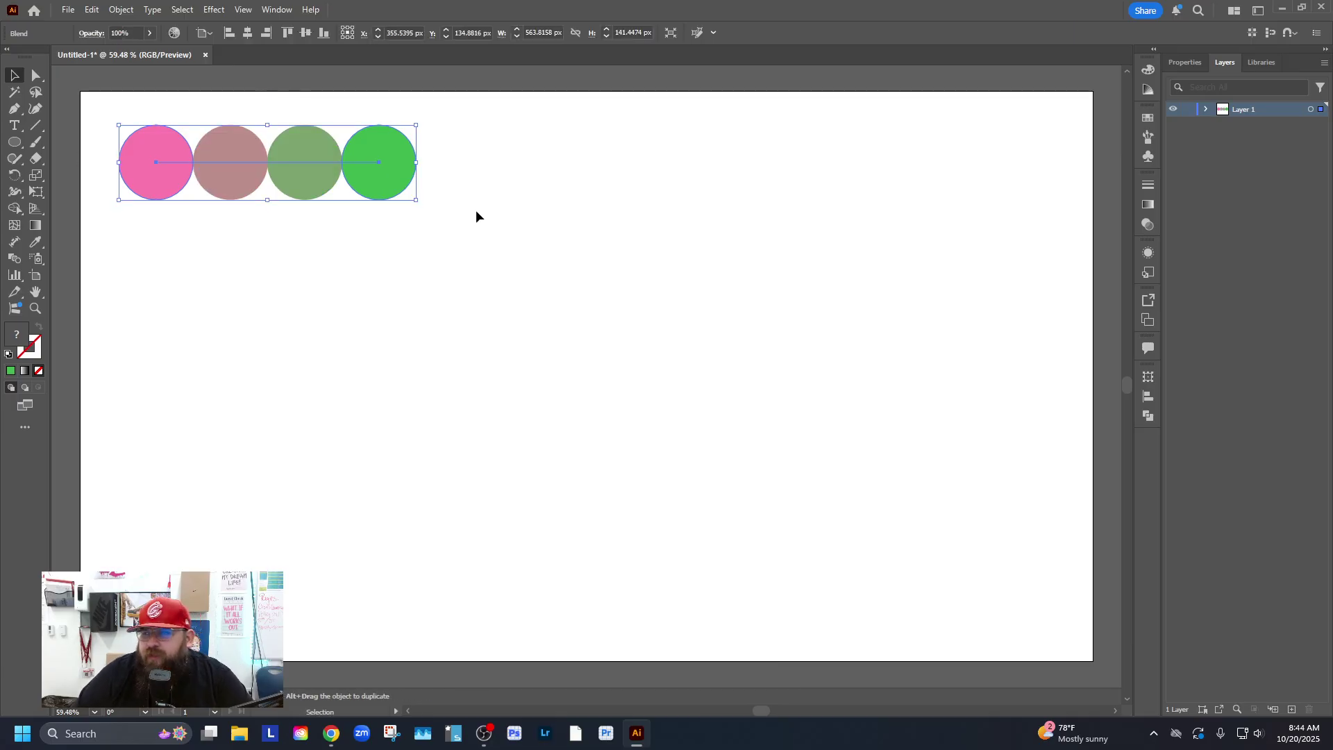
left_click(323, 298)
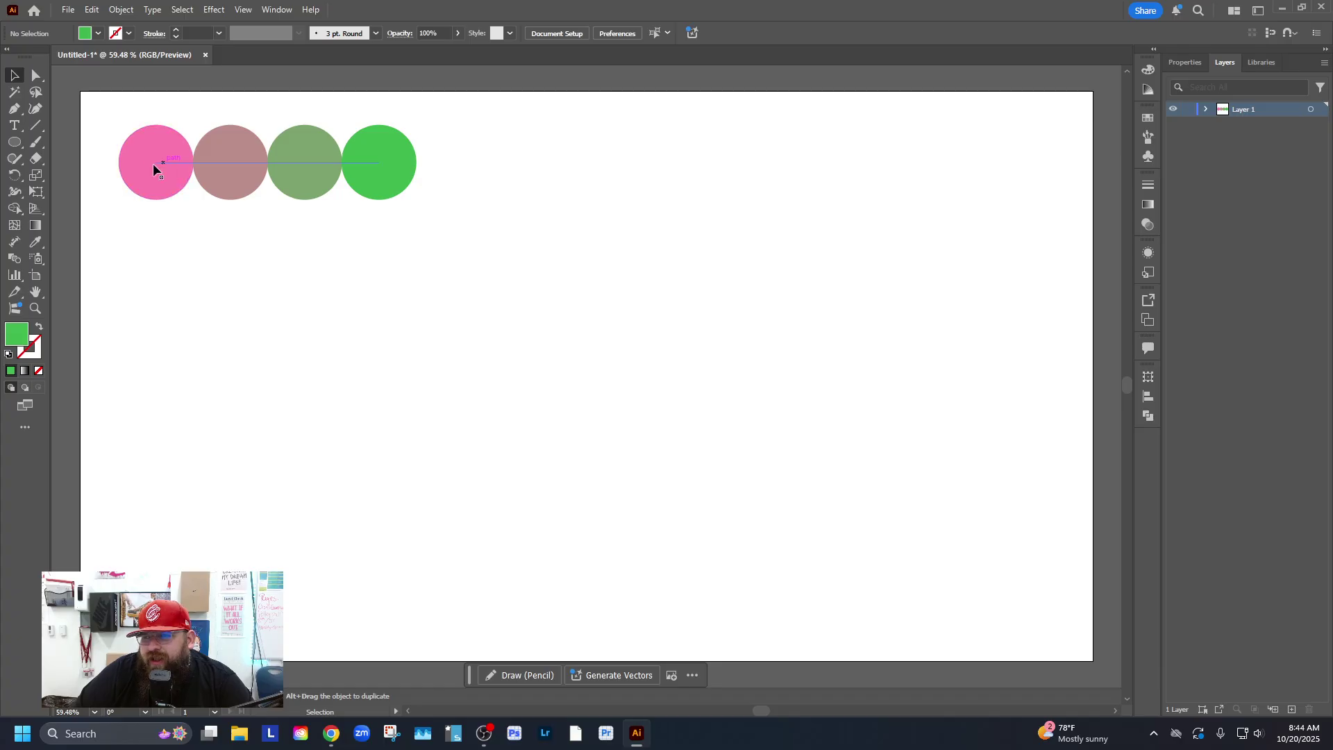
Stretch the pink-to-green blend by moving its green end circle across to the artboard's far right side with Direct Selection.
left_click(401, 165)
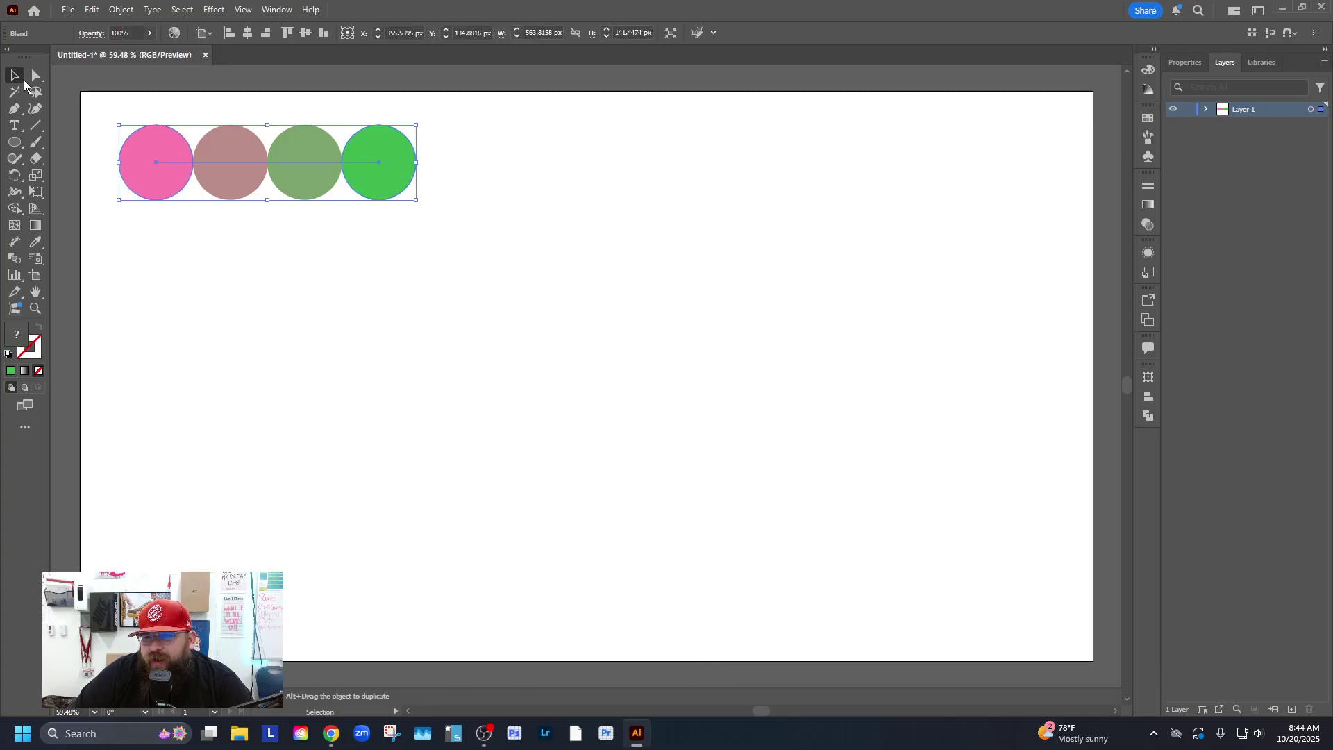
left_click(36, 75)
left_click(379, 165)
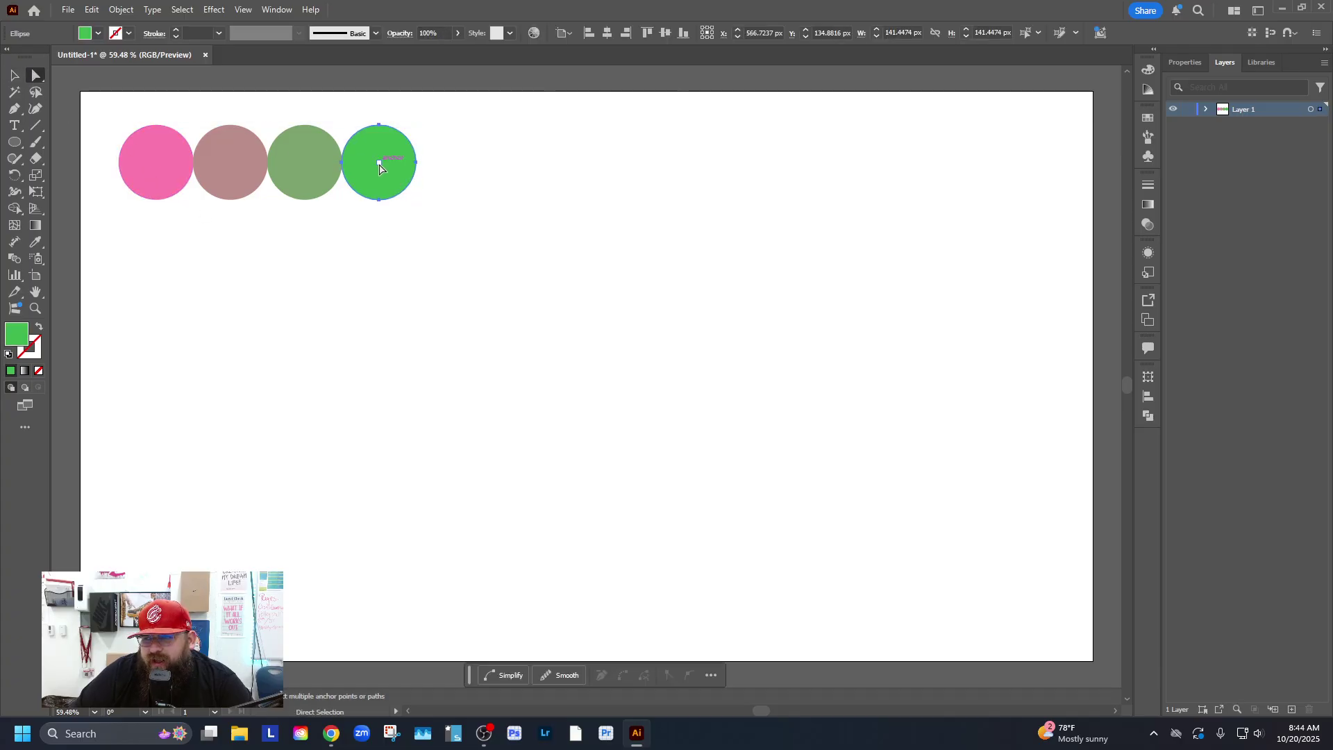
left_click_drag(379, 165, 1007, 176)
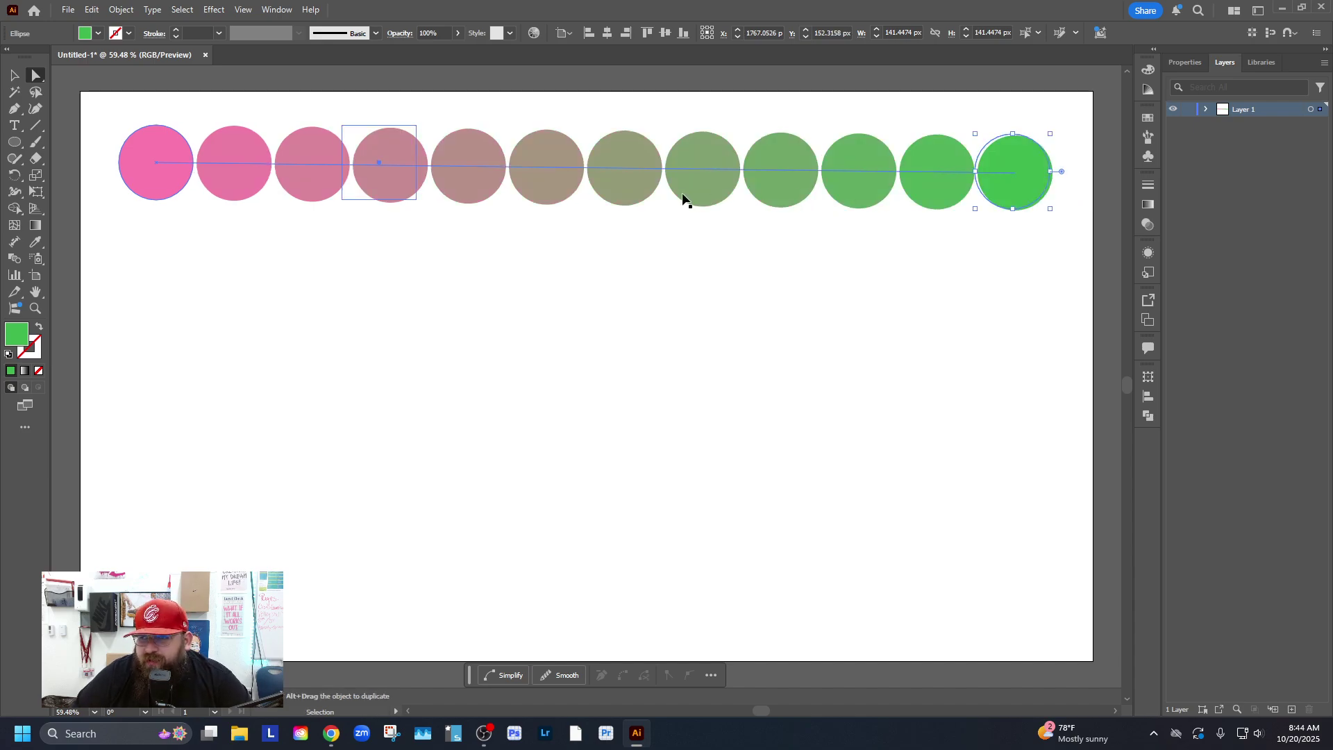
left_click(1045, 197)
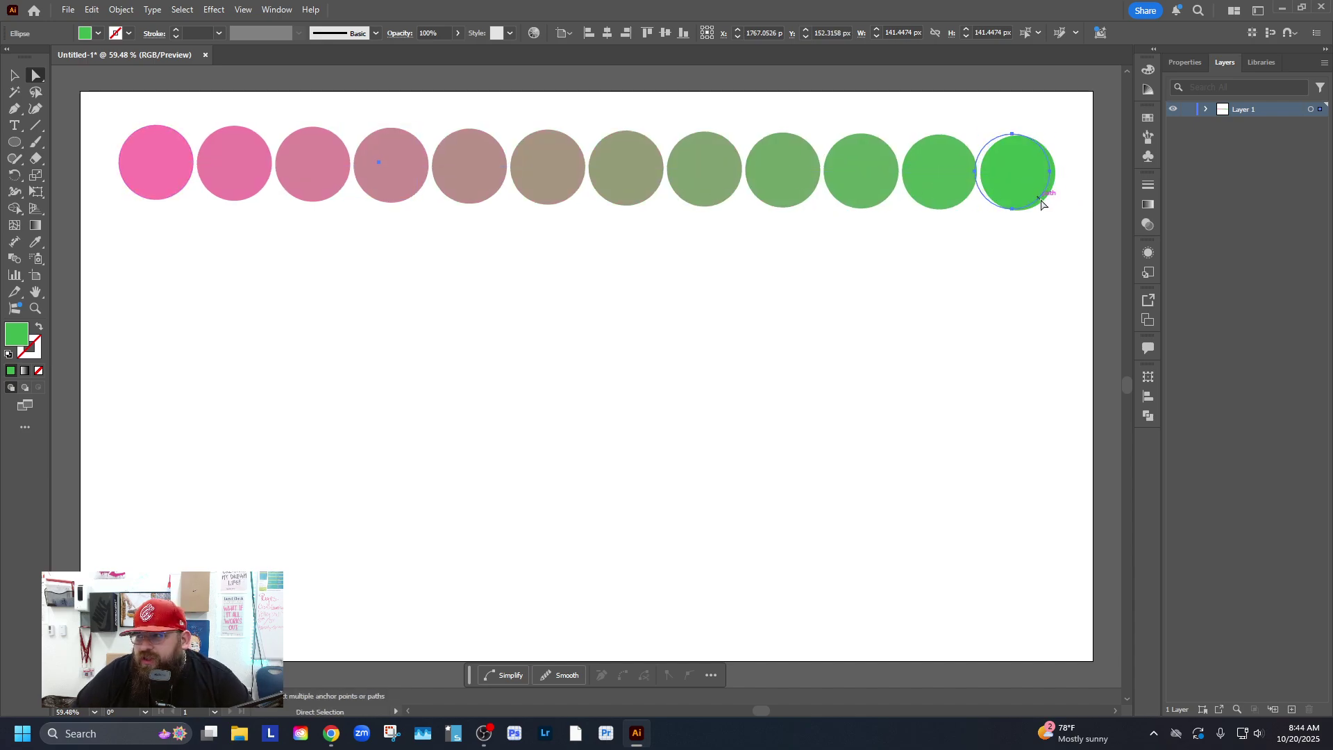
key("v")
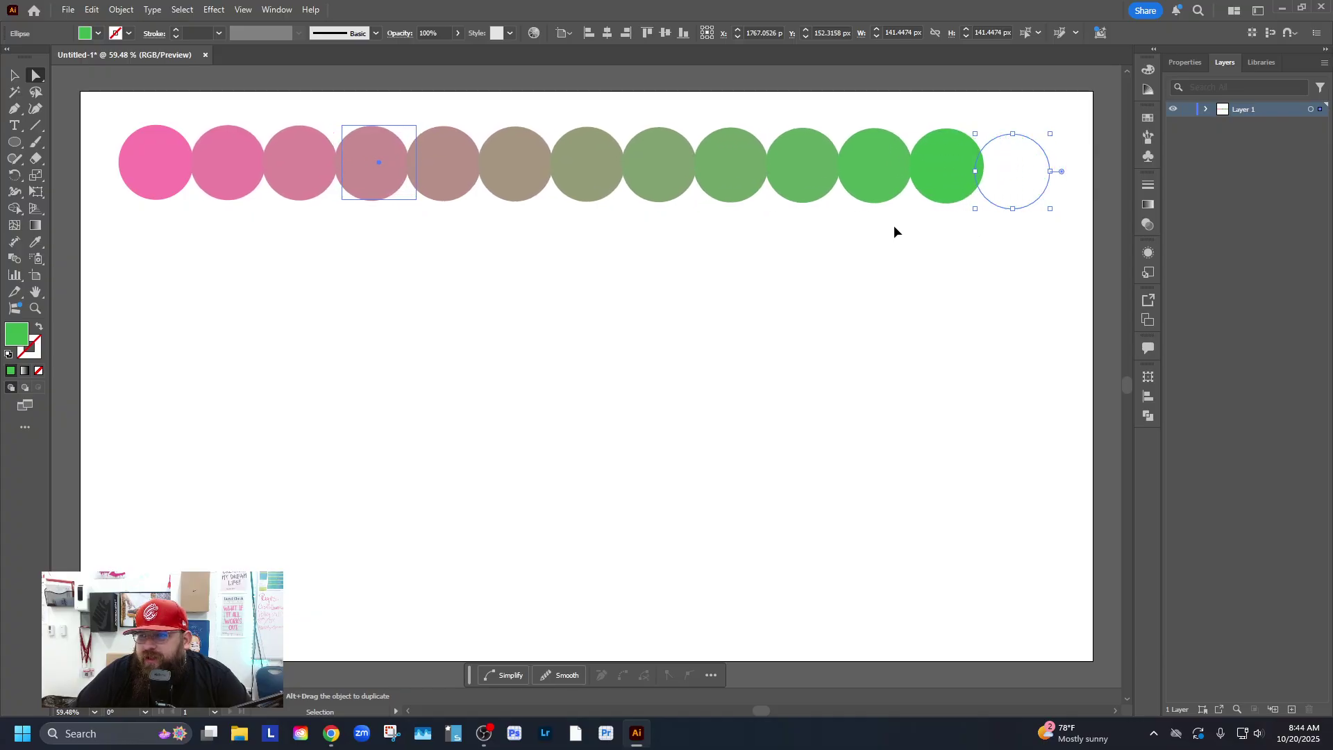
key("a")
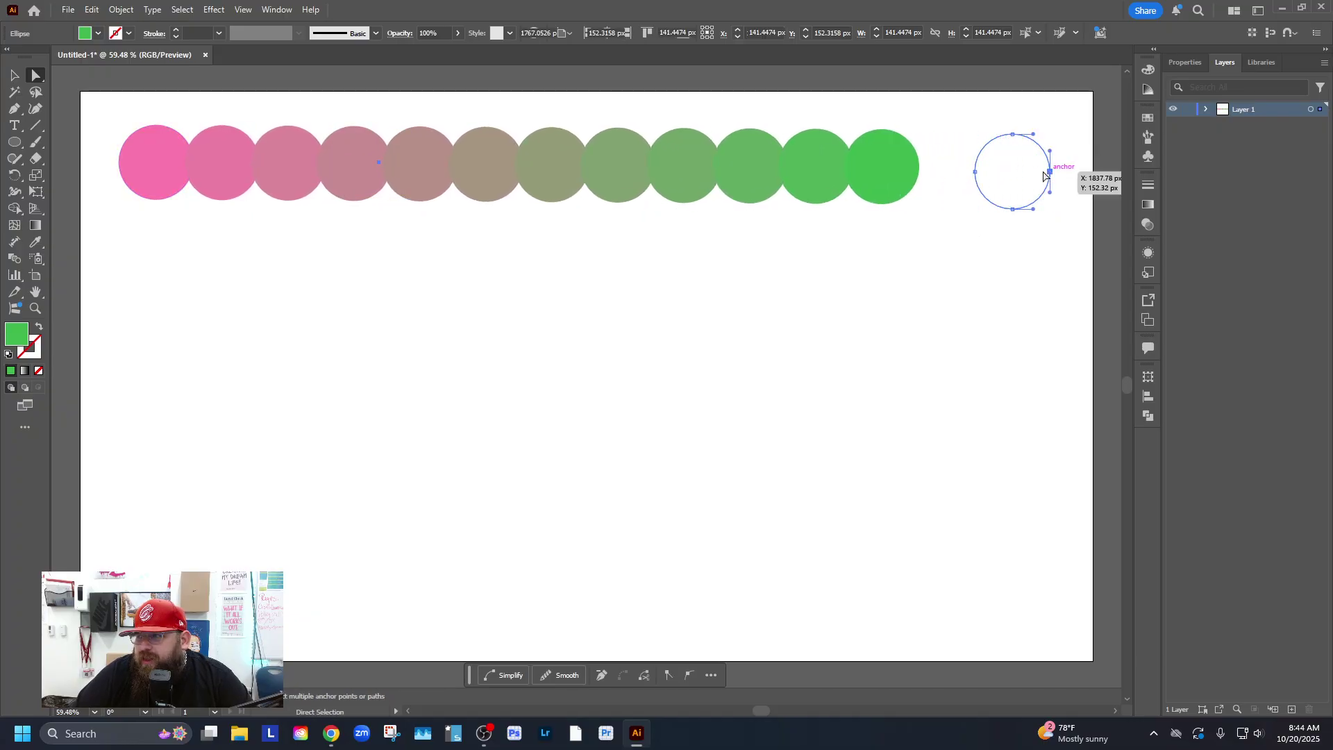
Shorten the blend so its four circles overlap slightly, and move the whole blend near the artboard's upper-left corner.
left_click_drag(878, 169, 318, 171)
left_click(847, 179)
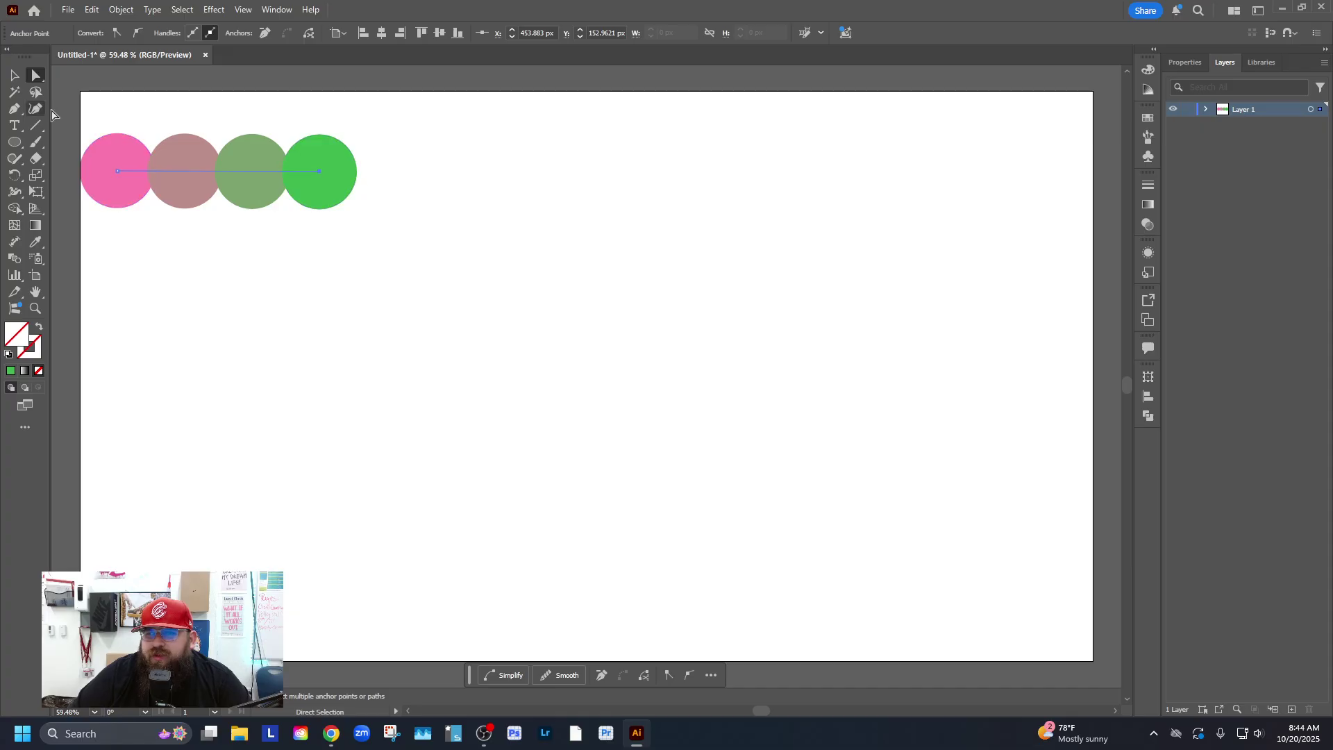
left_click(14, 74)
left_click_drag(177, 158, 203, 137)
left_click(261, 320)
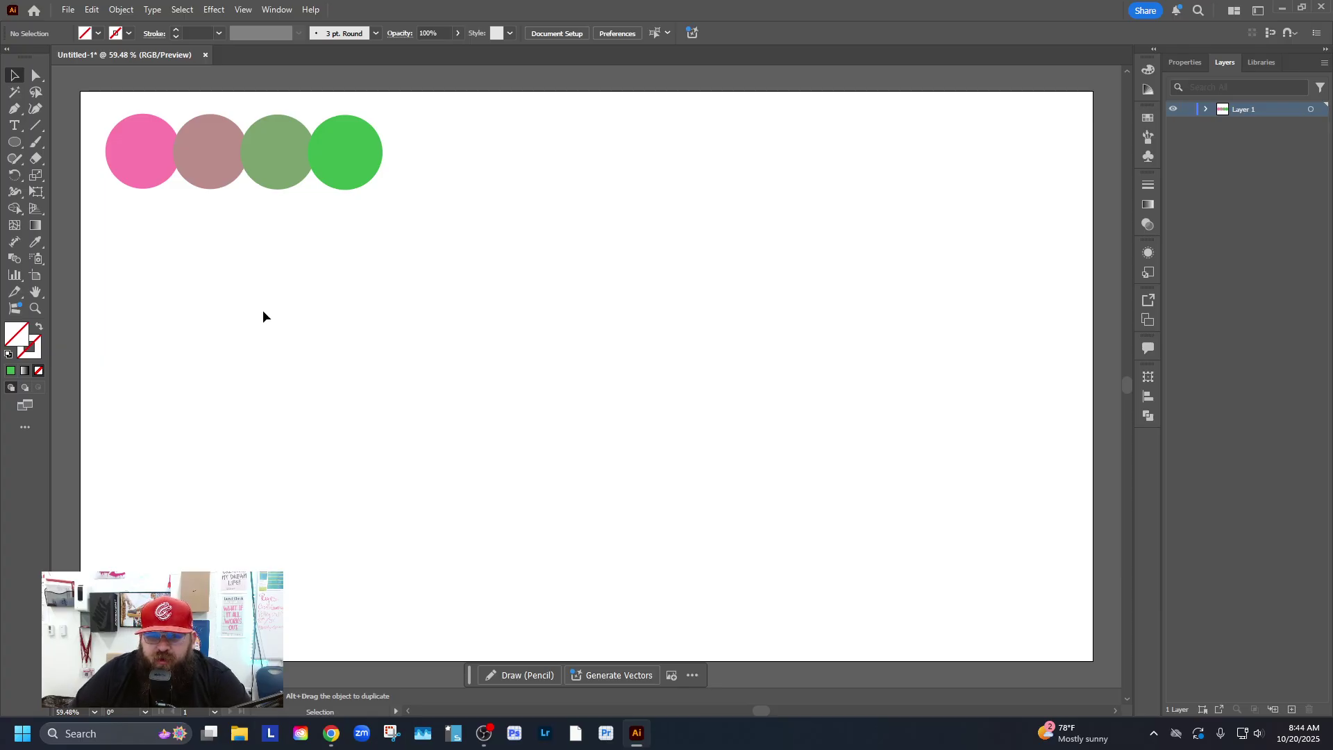
Draw a circle about 148 px in diameter below the pink-to-green blend.
key("alt+Tab")
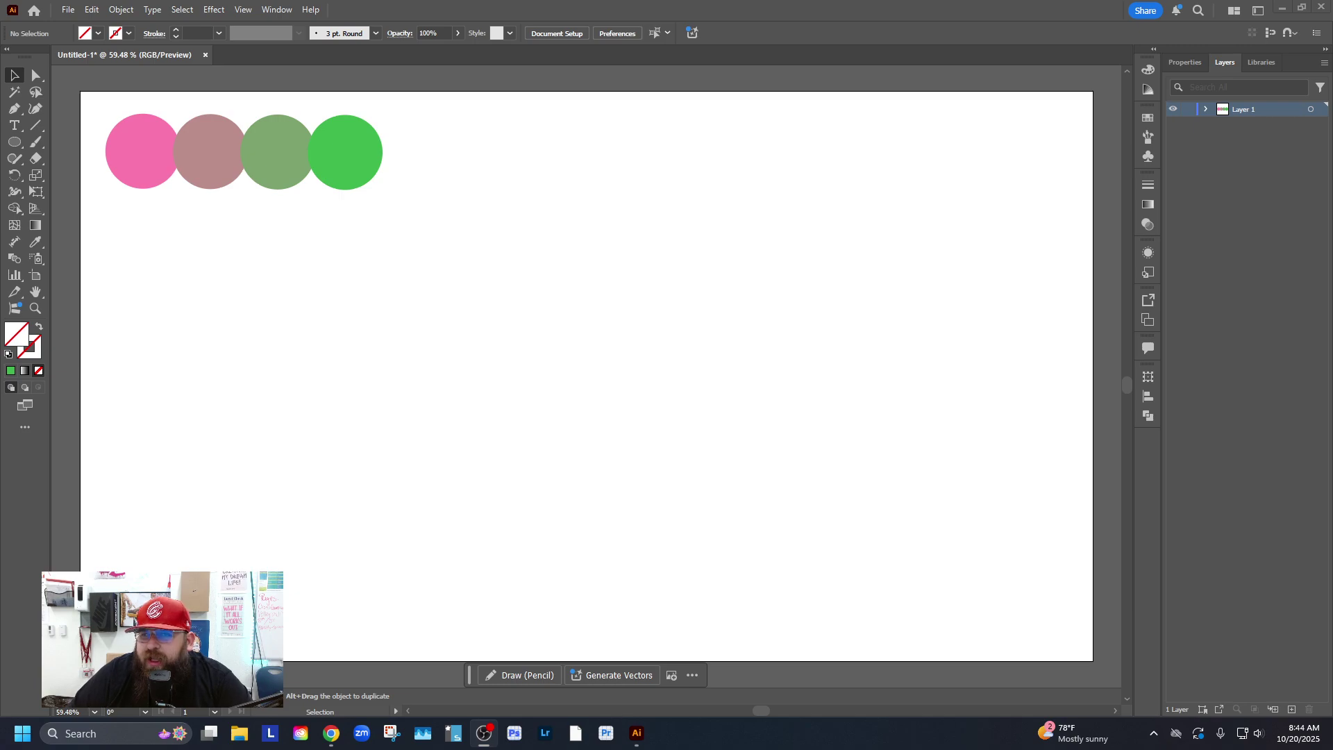
left_click(14, 142)
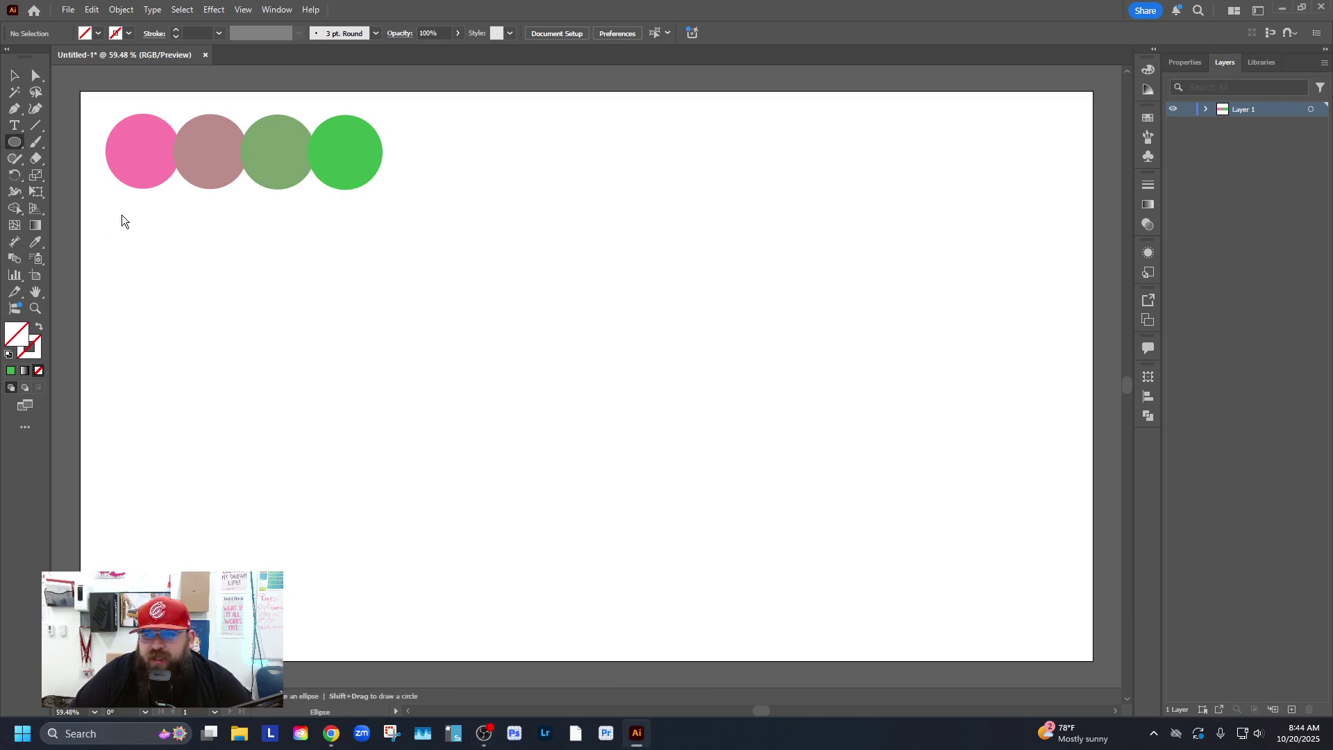
left_click_drag(123, 212, 201, 292)
key("v")
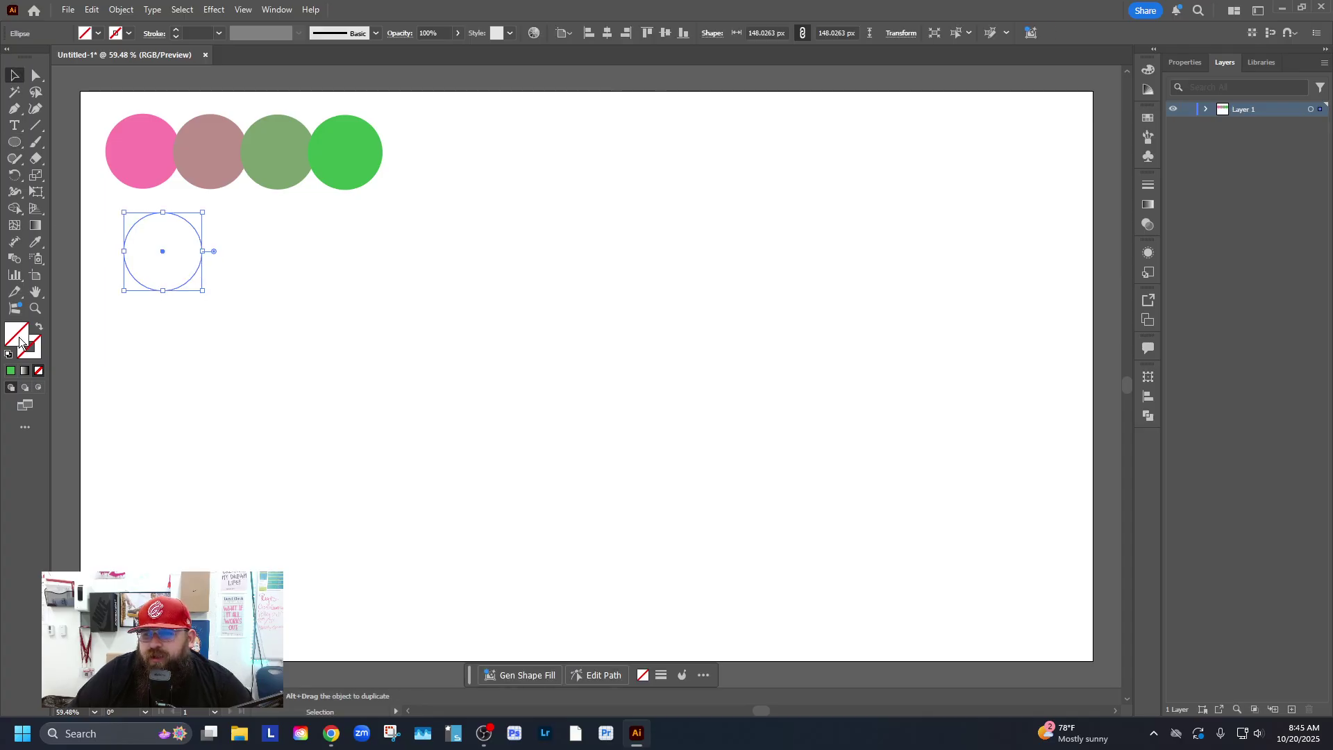
Fill the new circle with light blue, place it under the pink circle and duplicate it under the green circle.
left_click(84, 35)
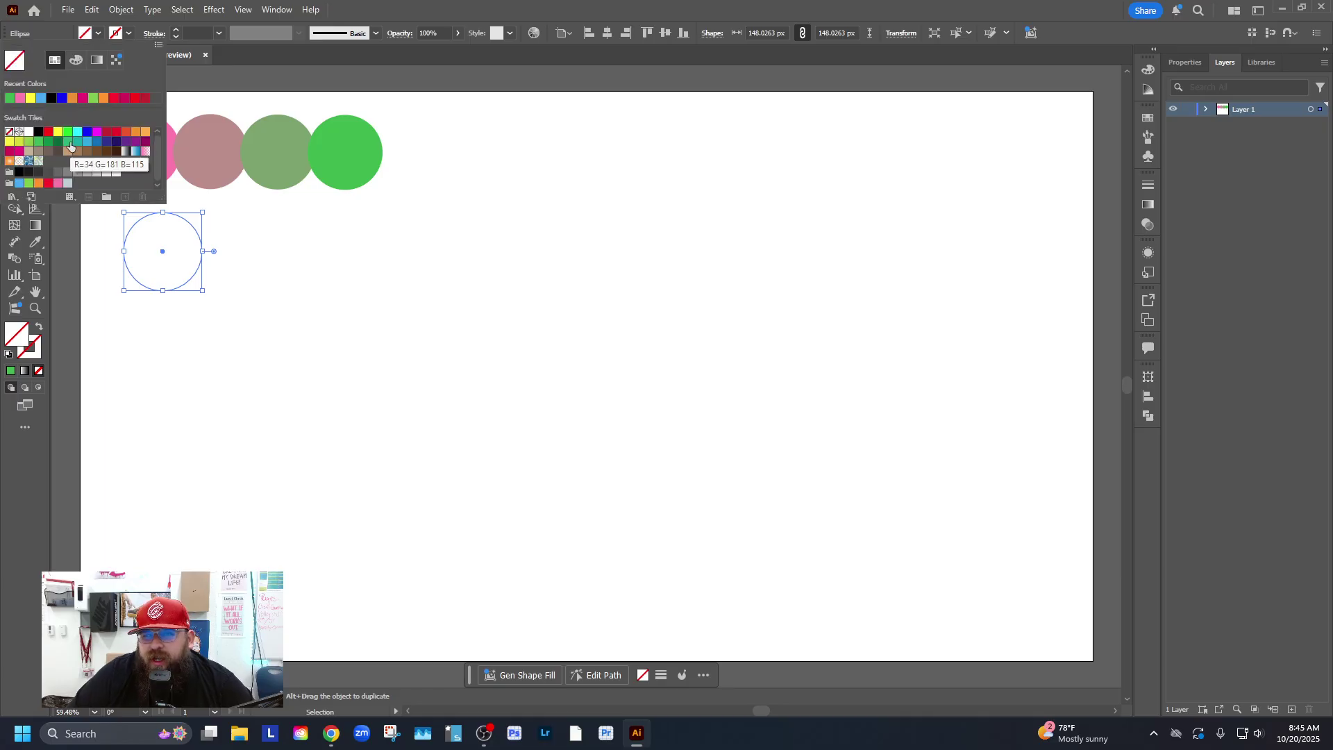
left_click(19, 184)
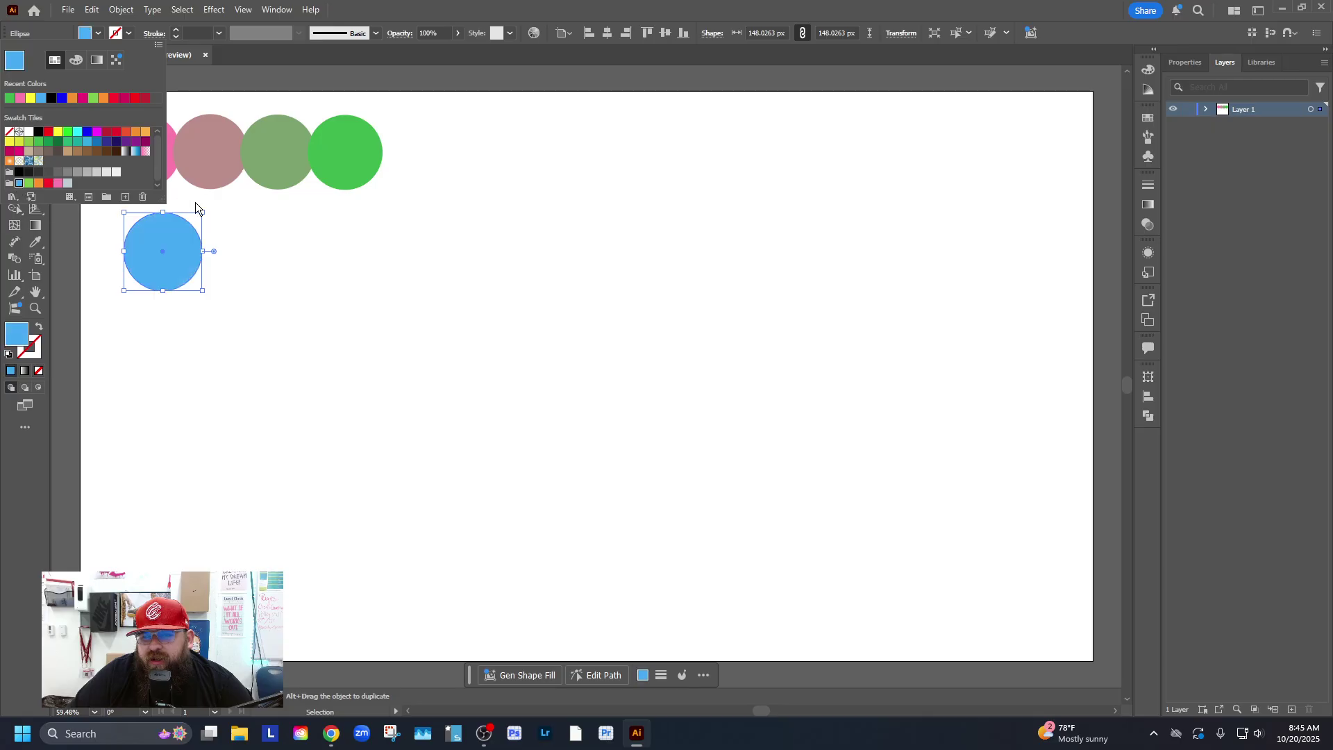
left_click_drag(187, 250, 360, 257)
left_click(461, 250)
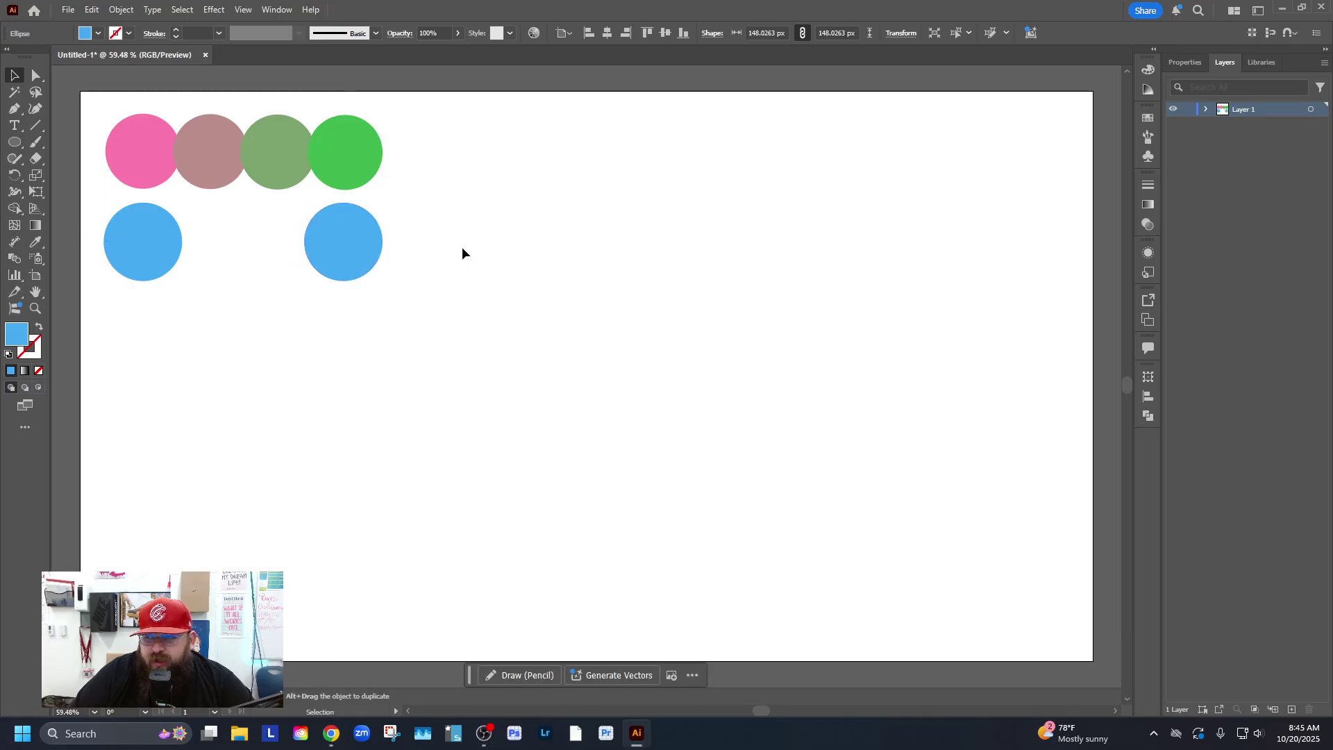
Set the fill of the right-hand blue circle to dark blue #133487 and deselect it.
left_click(344, 239)
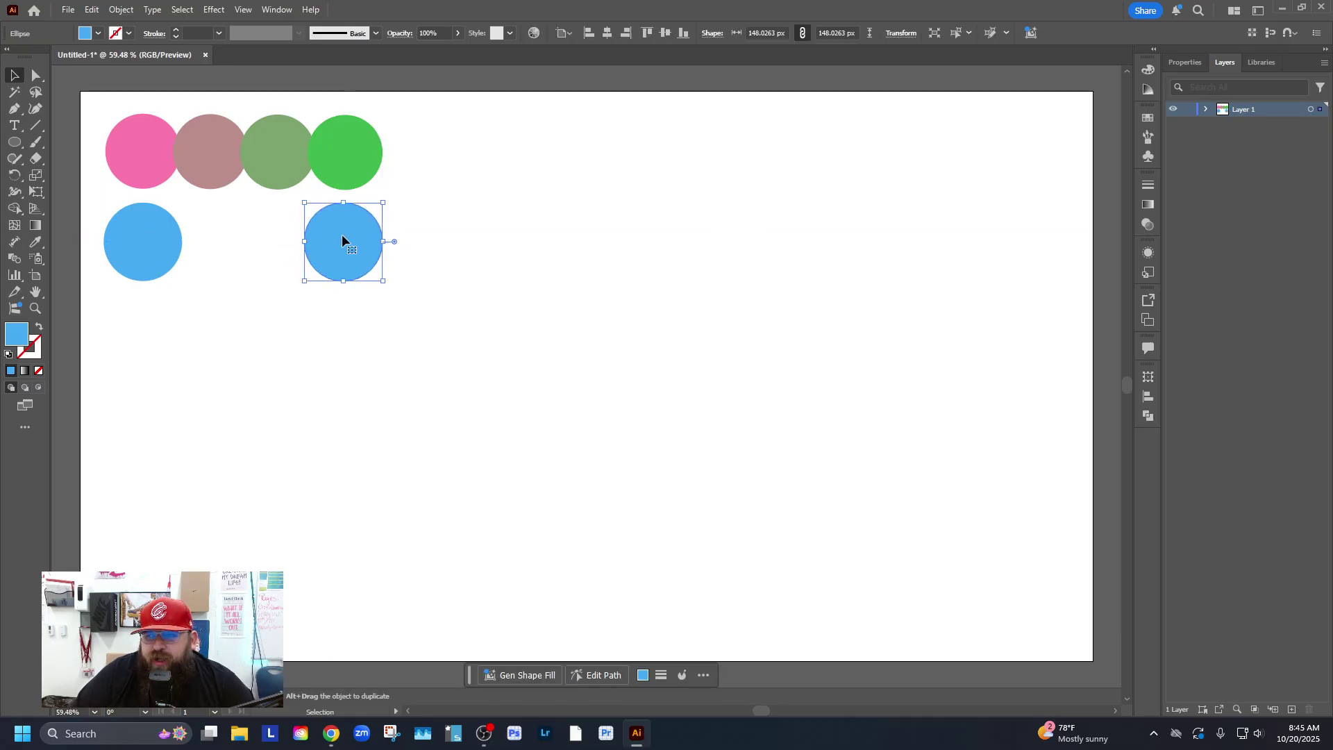
left_click(98, 34)
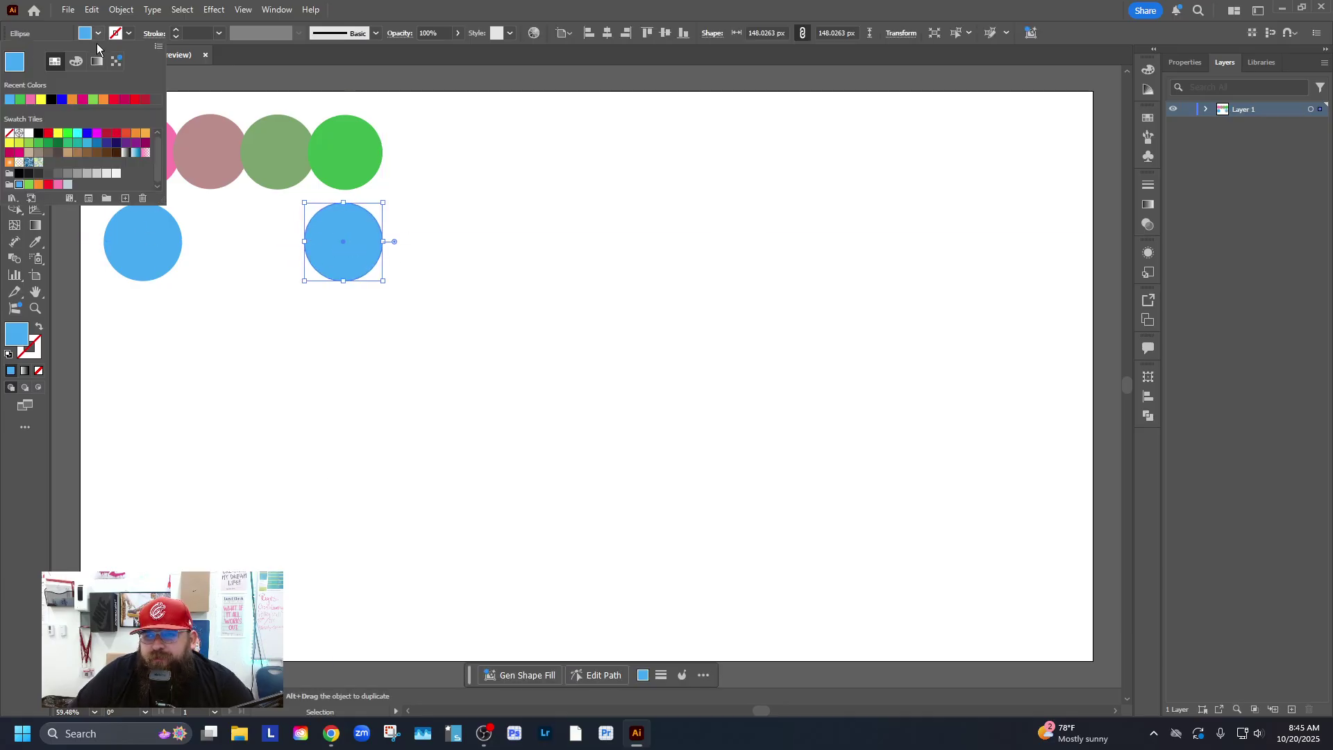
left_click(106, 143)
left_click(97, 143)
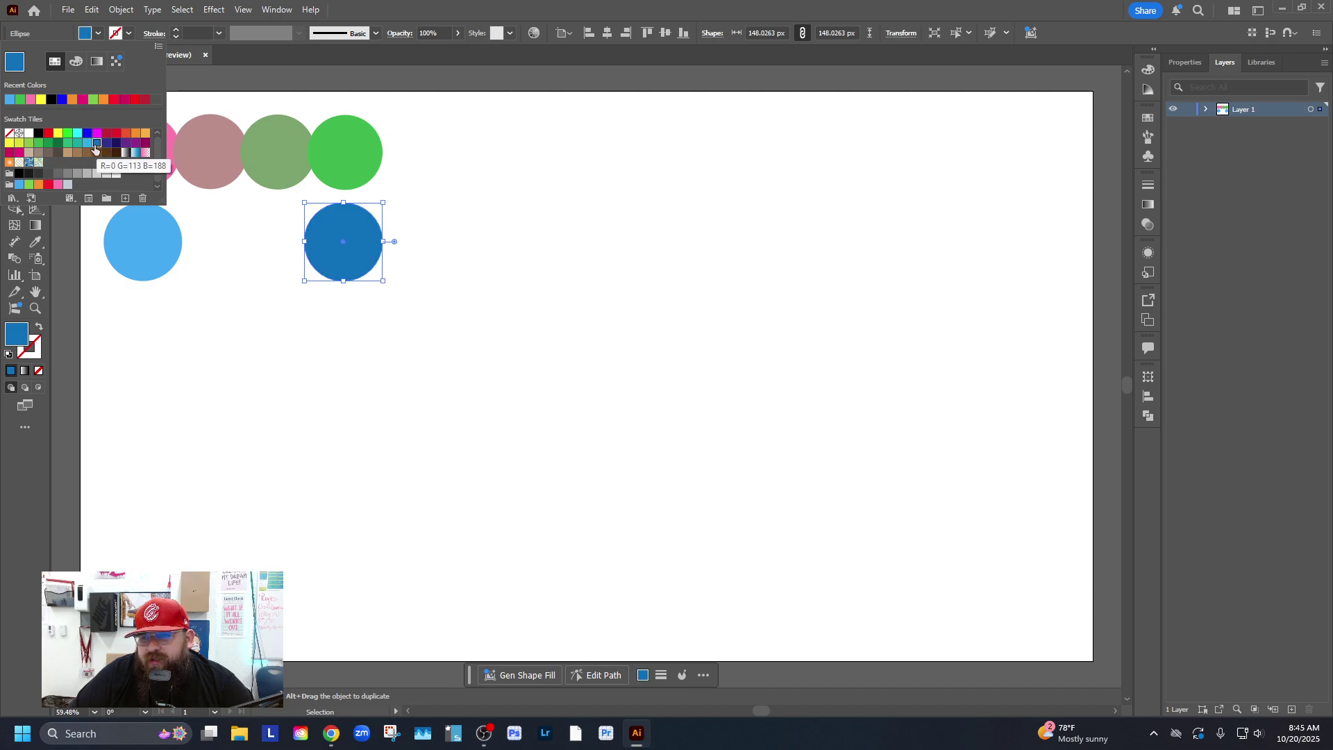
double_click(21, 331)
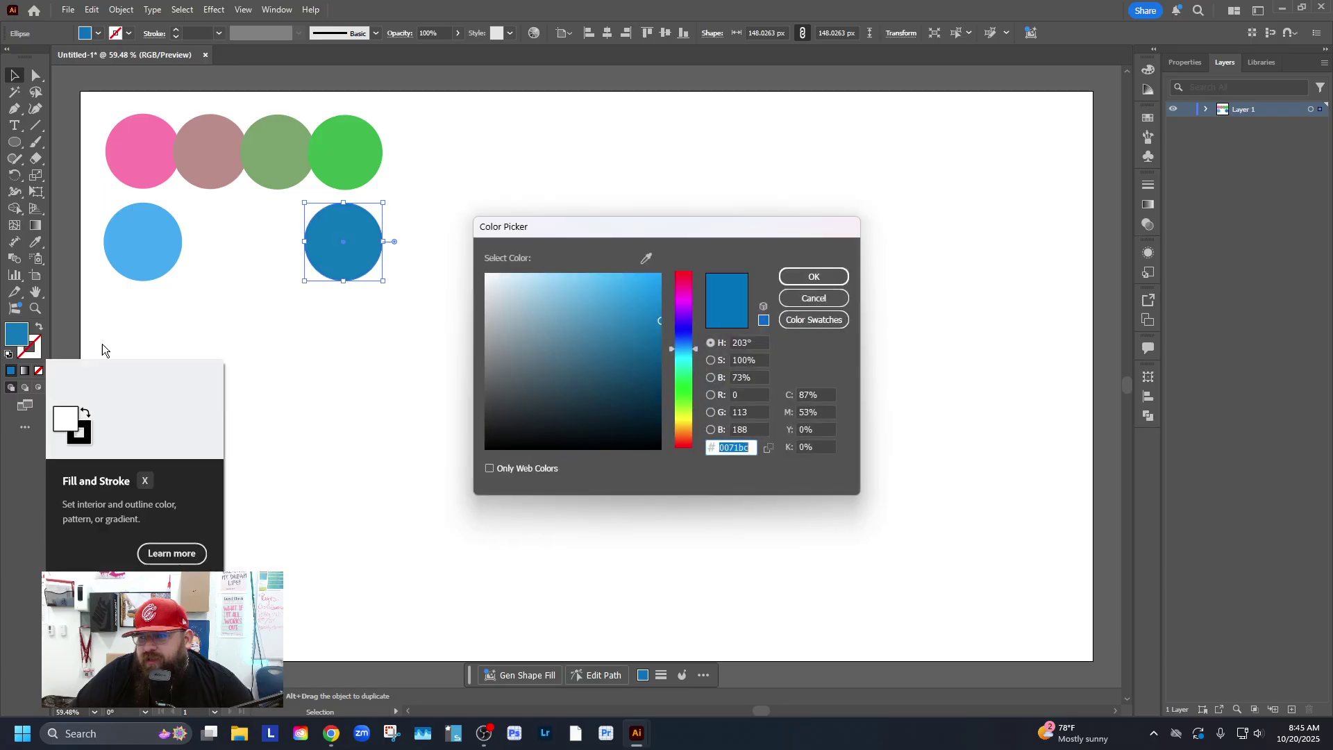
left_click(629, 365)
mouse_move(629, 365)
left_mouse_down()
mouse_move(629, 345)
mouse_move(686, 338)
mouse_move(601, 372)
mouse_move(629, 360)
mouse_move(637, 334)
mouse_move(636, 355)
left_mouse_up()
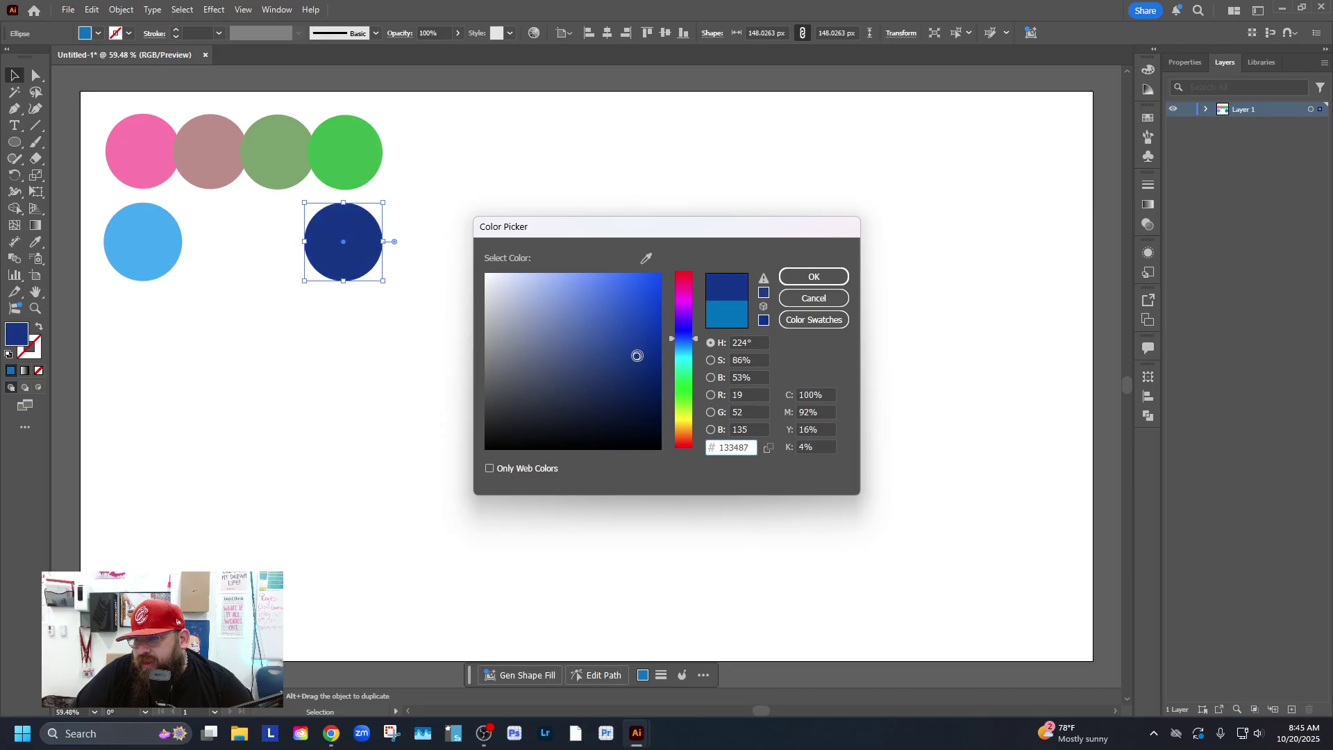
left_click(814, 276)
left_click(317, 339)
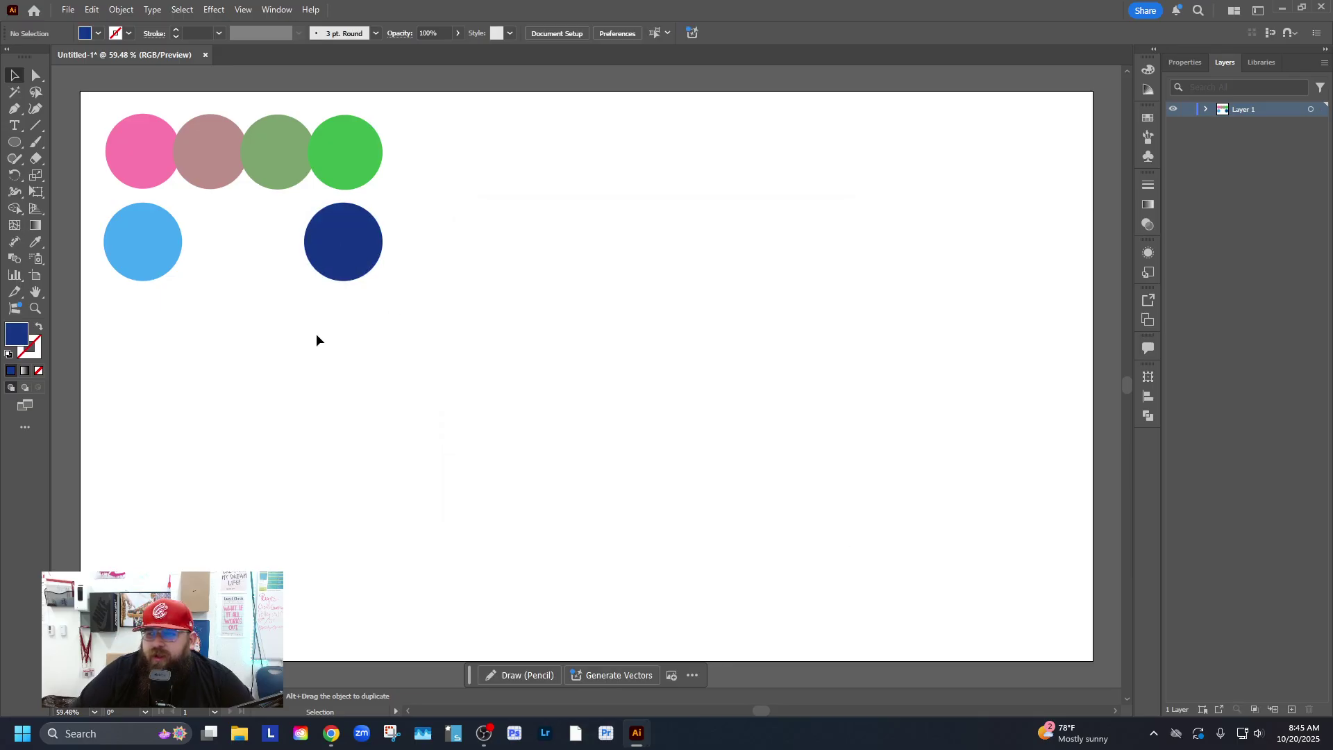
Move the dark blue circle farther right, centring it at about X 769 px, Y 303 px.
left_click(128, 269)
left_click(372, 268)
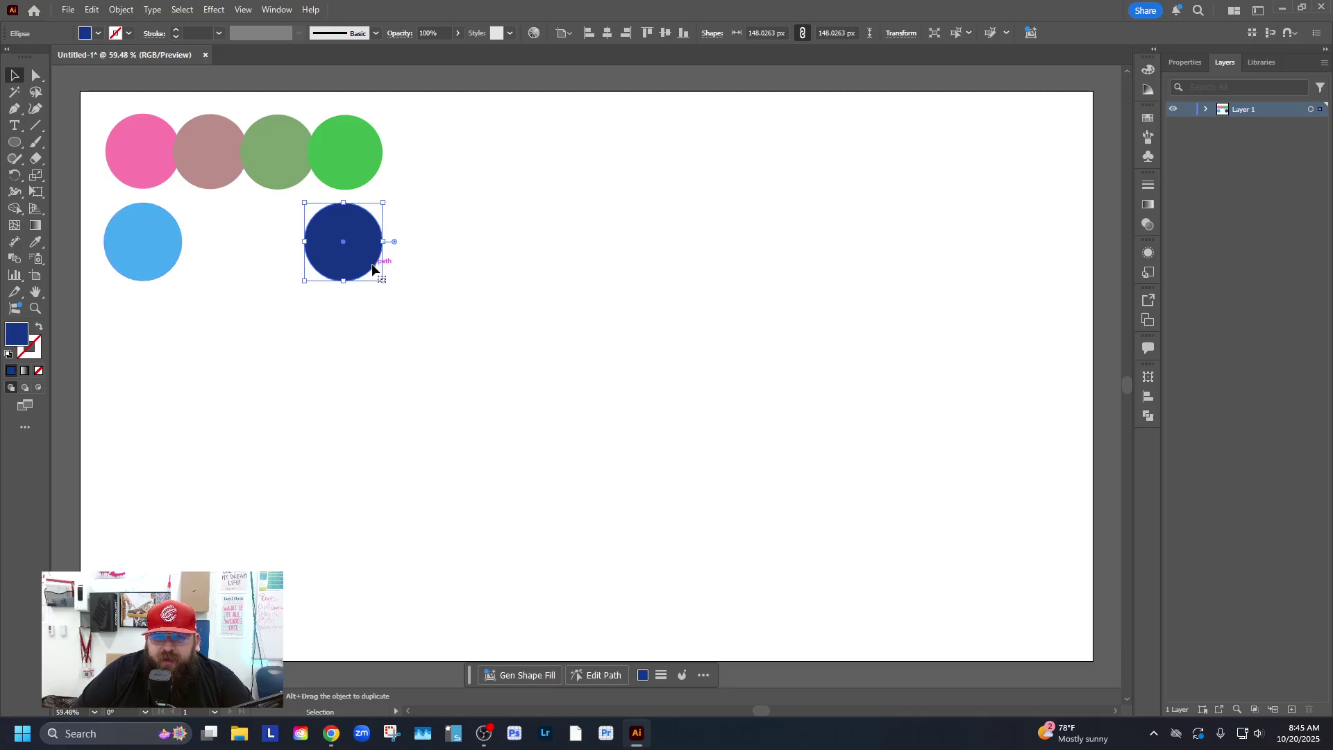
left_click_drag(351, 274, 480, 270)
left_click(412, 312)
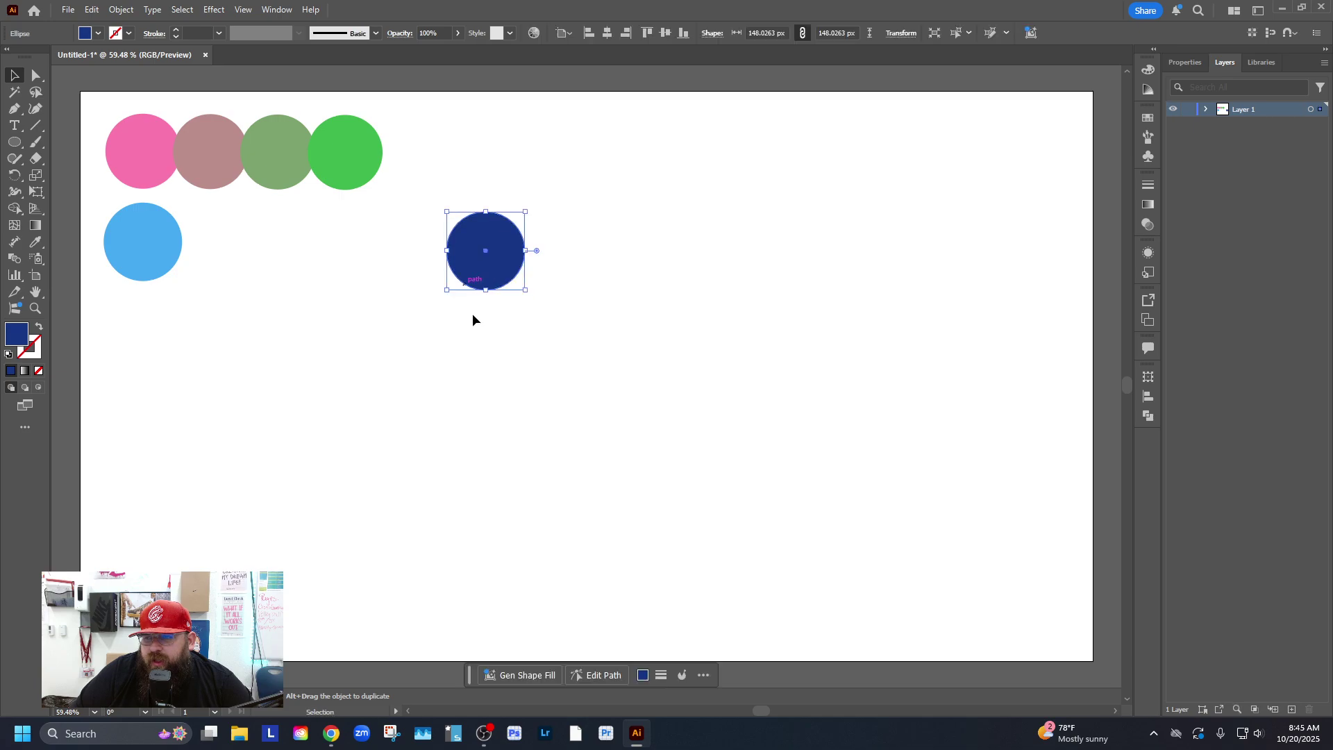
Select the light and dark blue circles together and set the blend options to Specified Steps with 6 steps.
left_click_drag(570, 328, 108, 231)
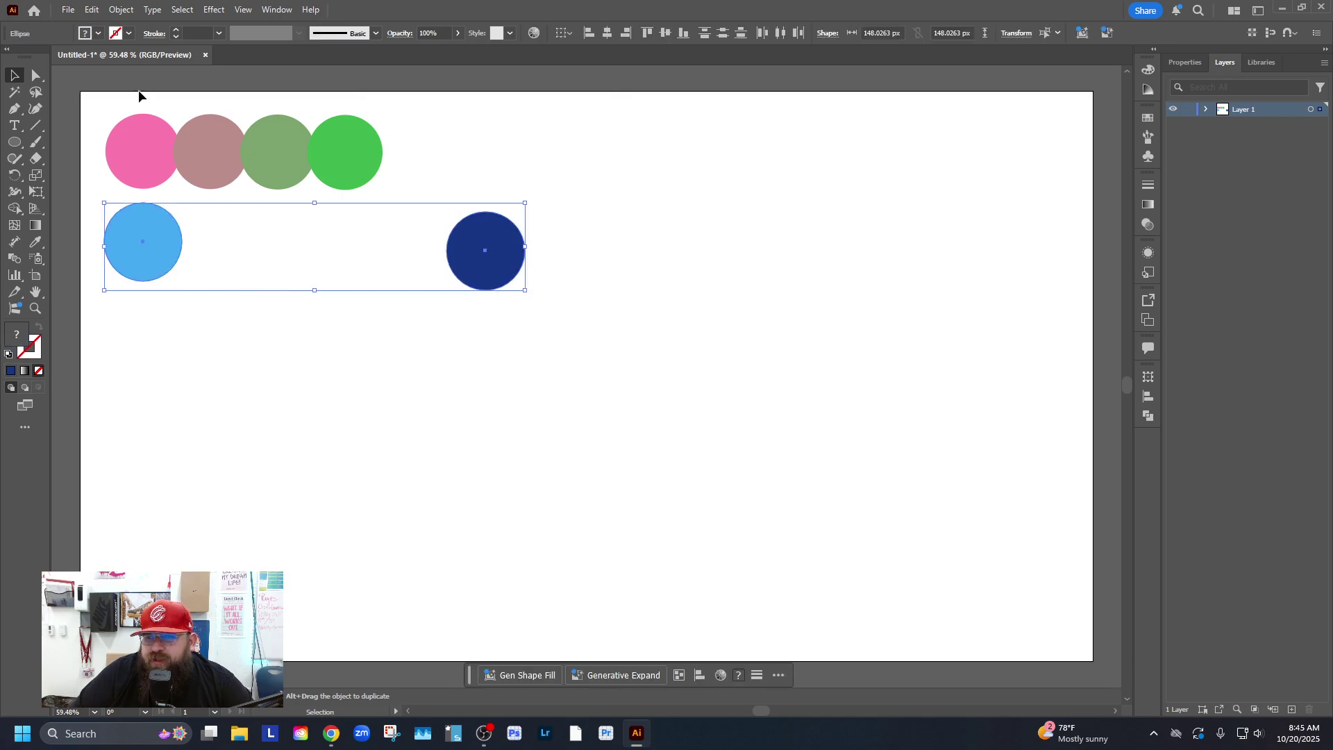
left_click(121, 10)
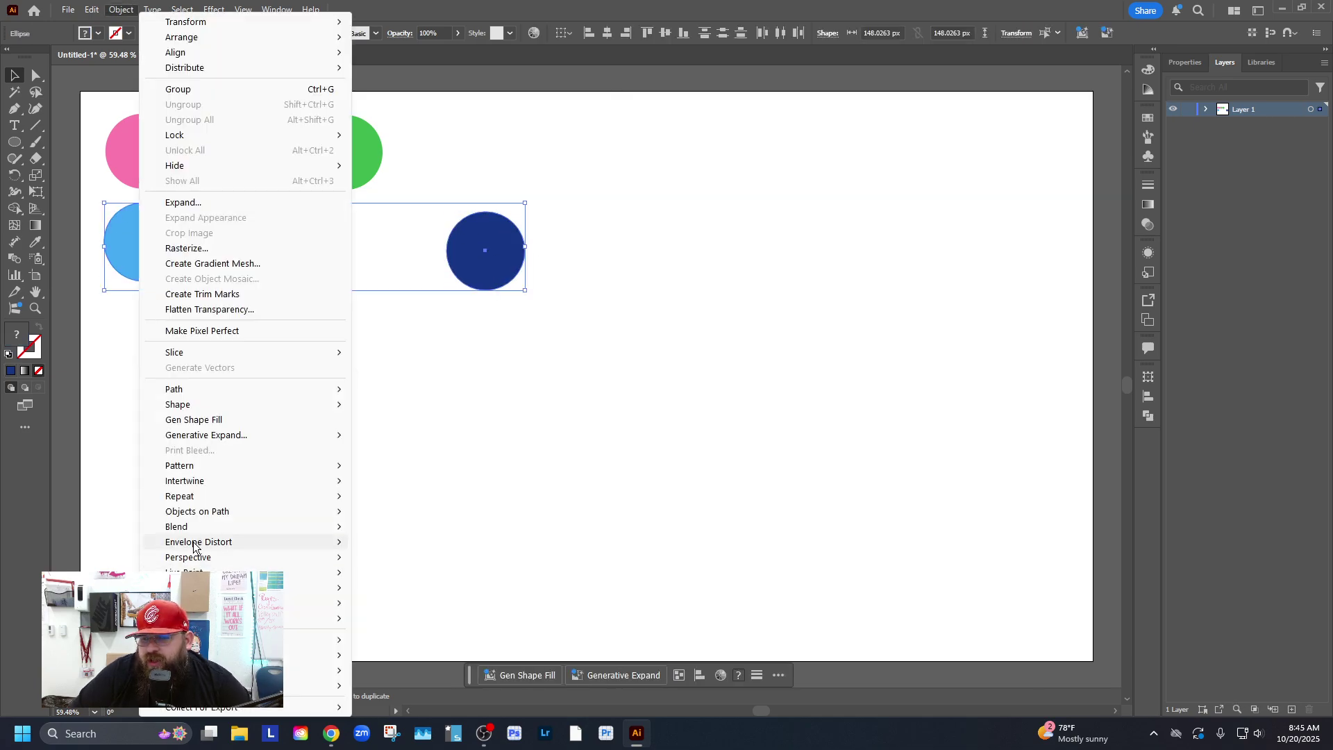
mouse_move(167, 527)
left_click(446, 563)
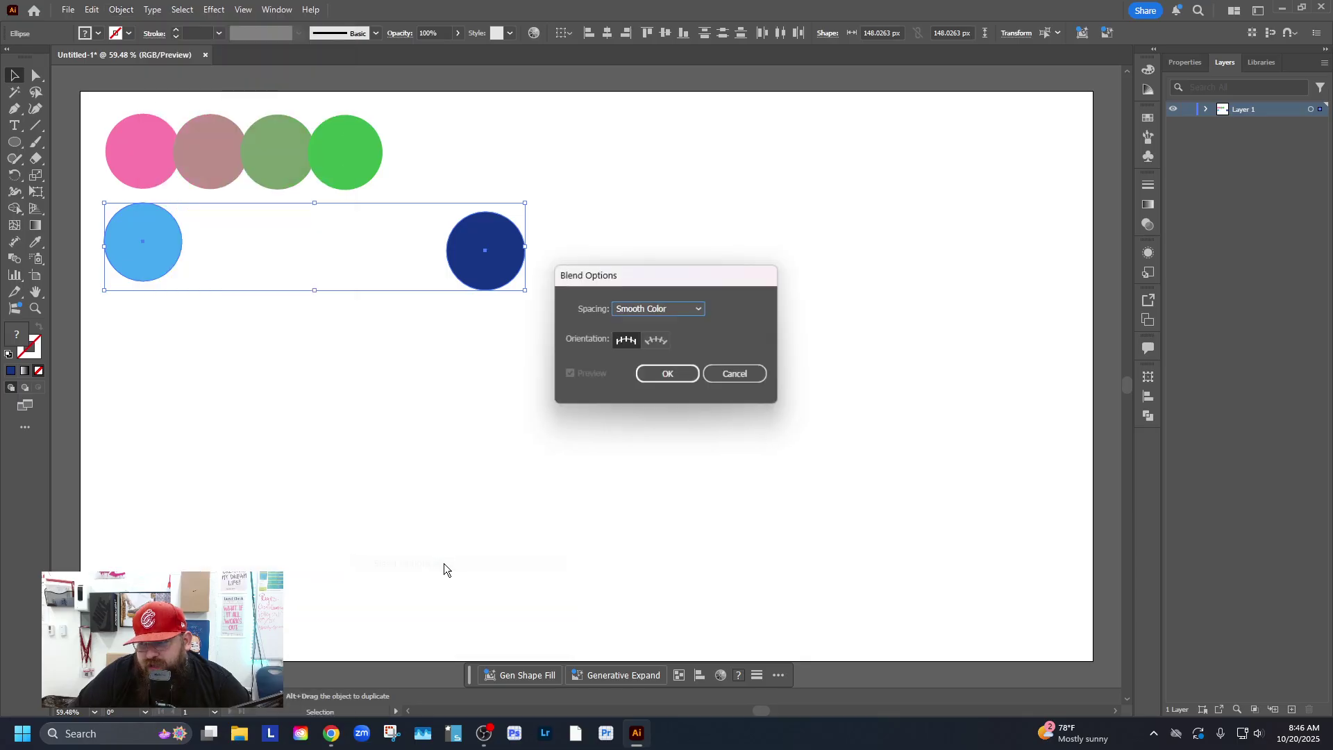
left_click(628, 309)
left_click(665, 338)
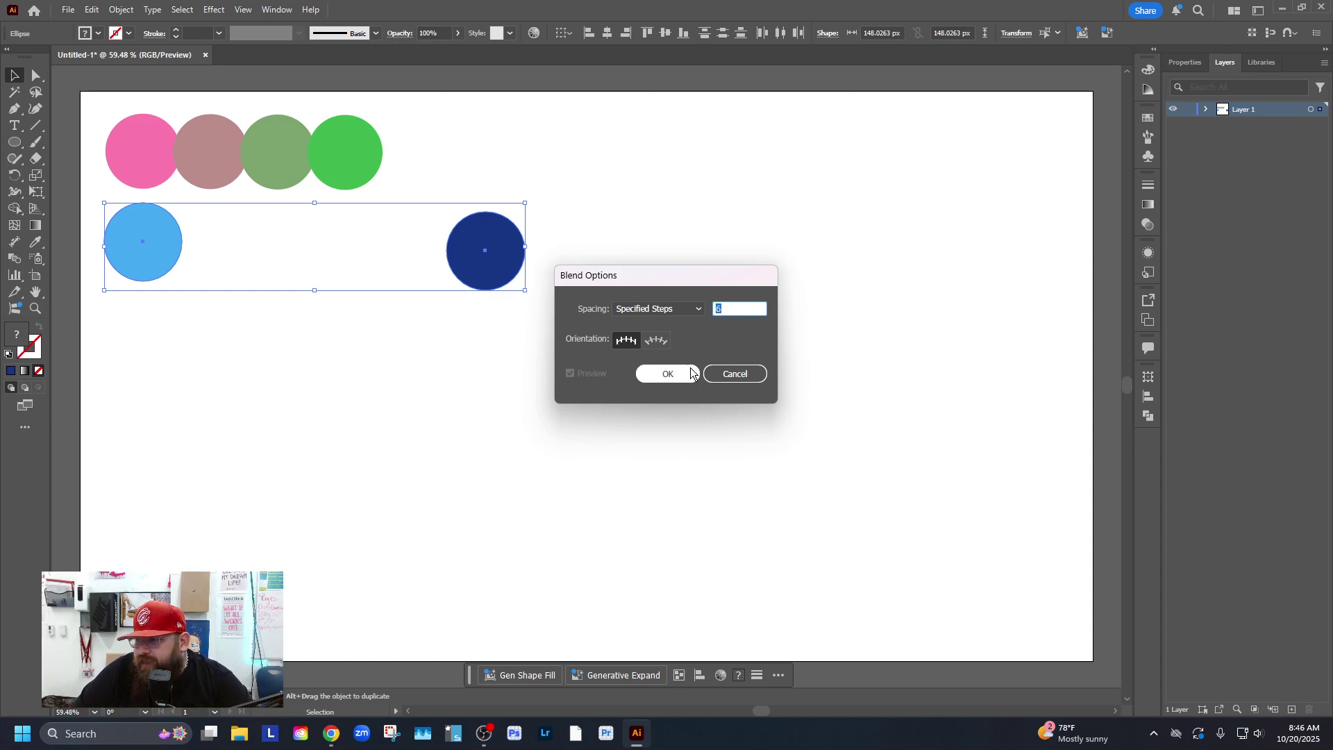
left_click(666, 375)
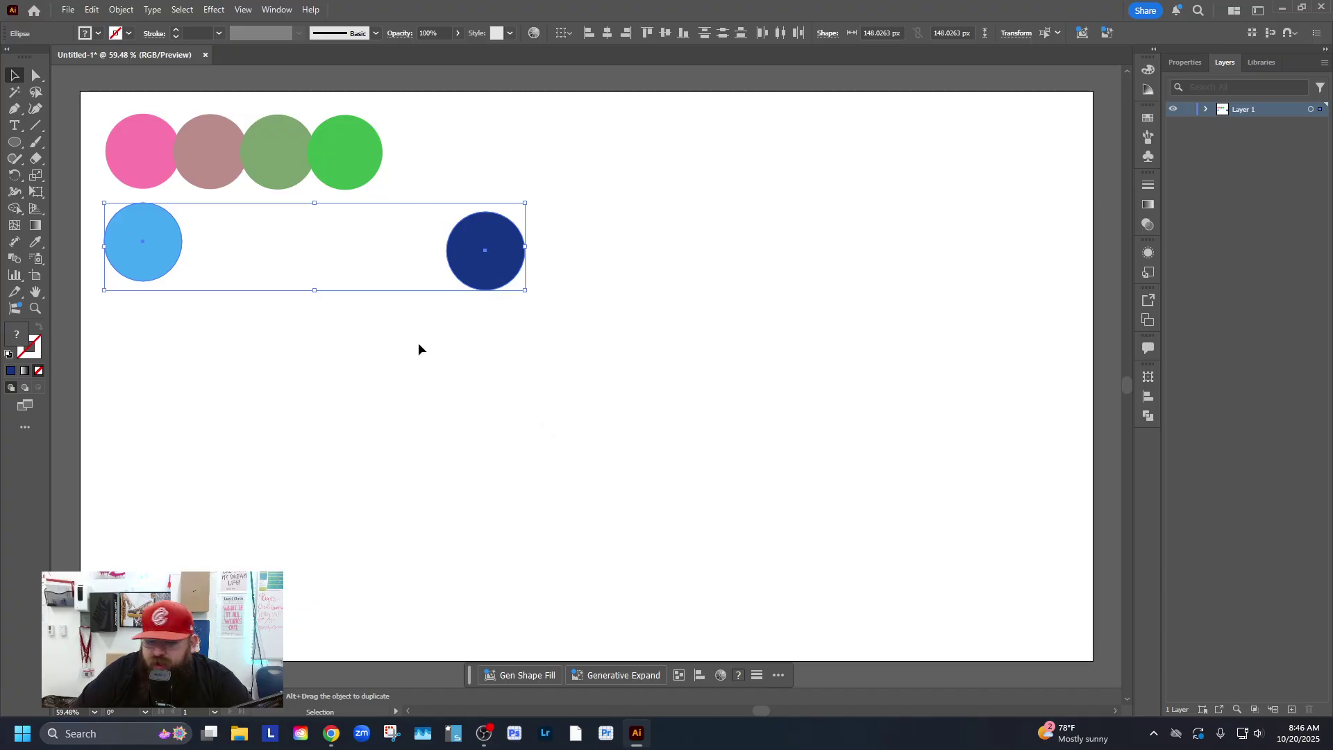
Make a blend between the light blue and dark blue circles and deselect the result.
key("ctrl+alt")
key("ctrl+alt+b")
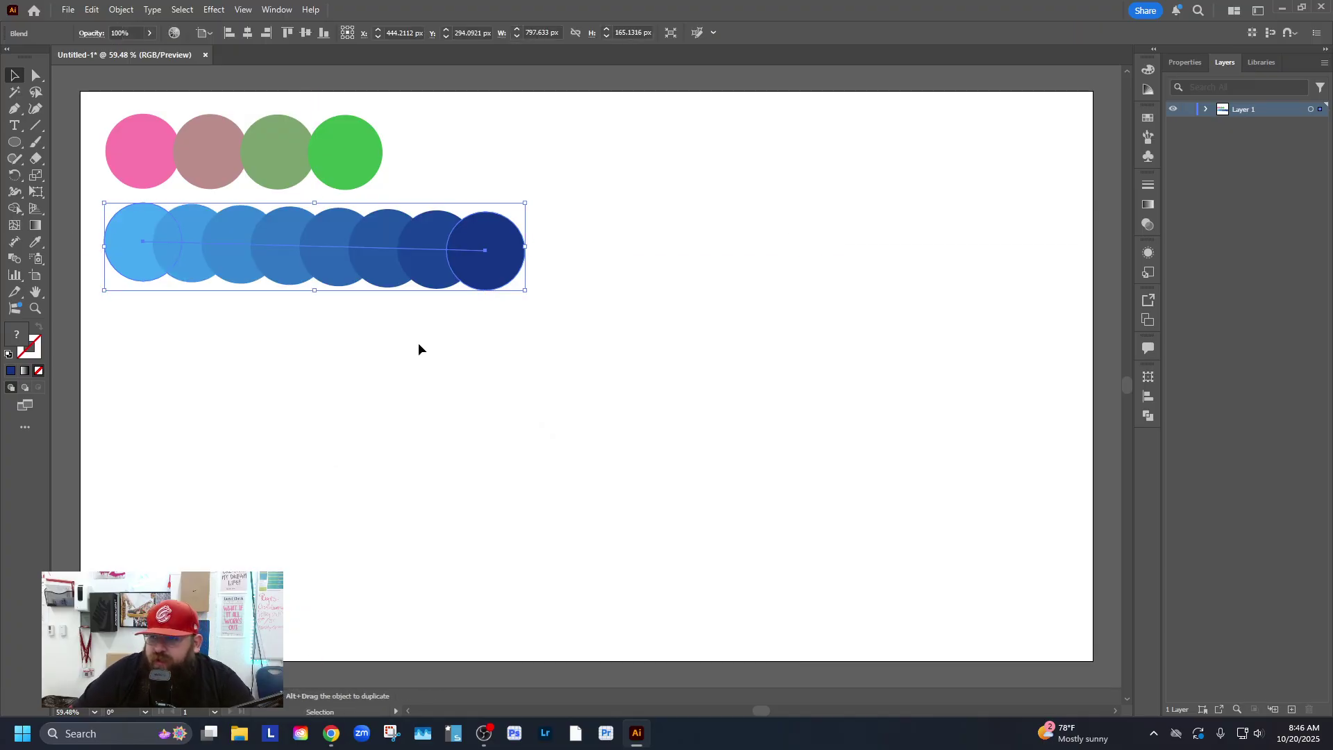
left_click(192, 340)
Stretch the blue blend by moving its dark blue end anchor right to about X 1241 px, Y 300 px.
left_click(36, 75)
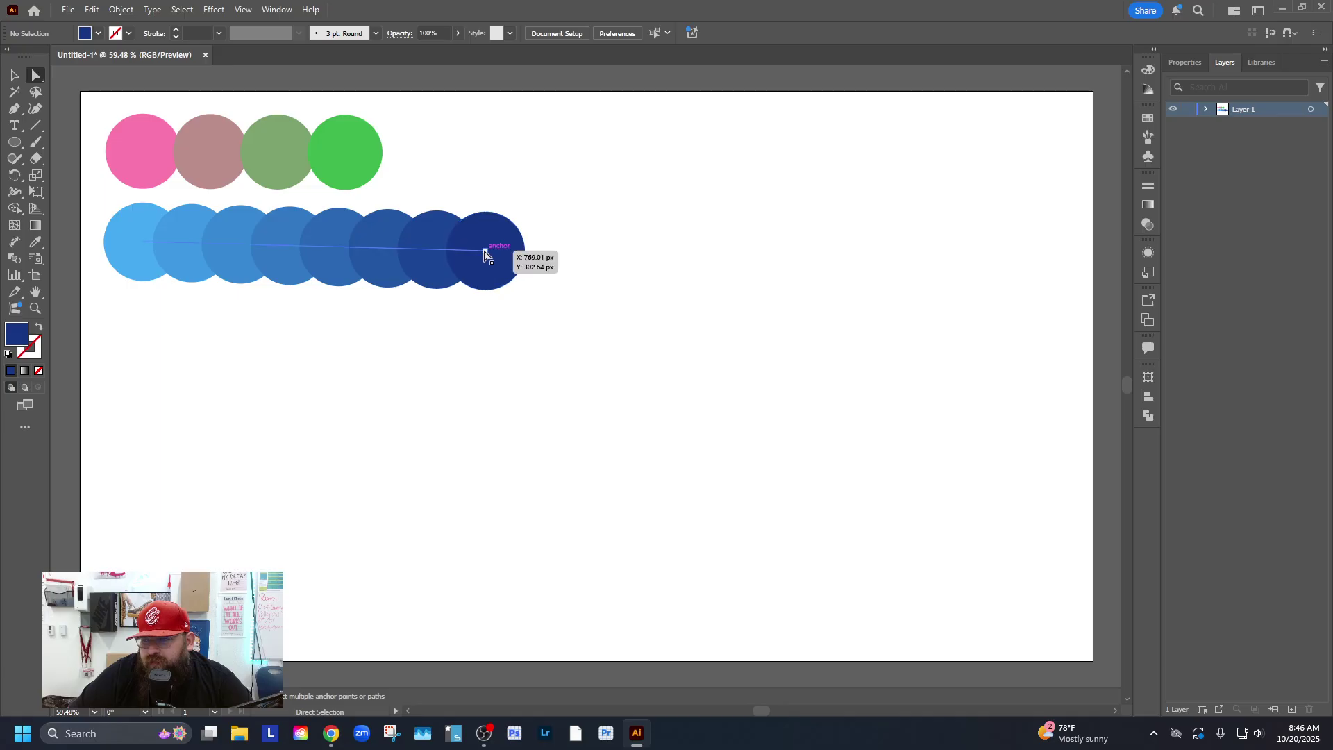
left_click_drag(486, 252, 734, 248)
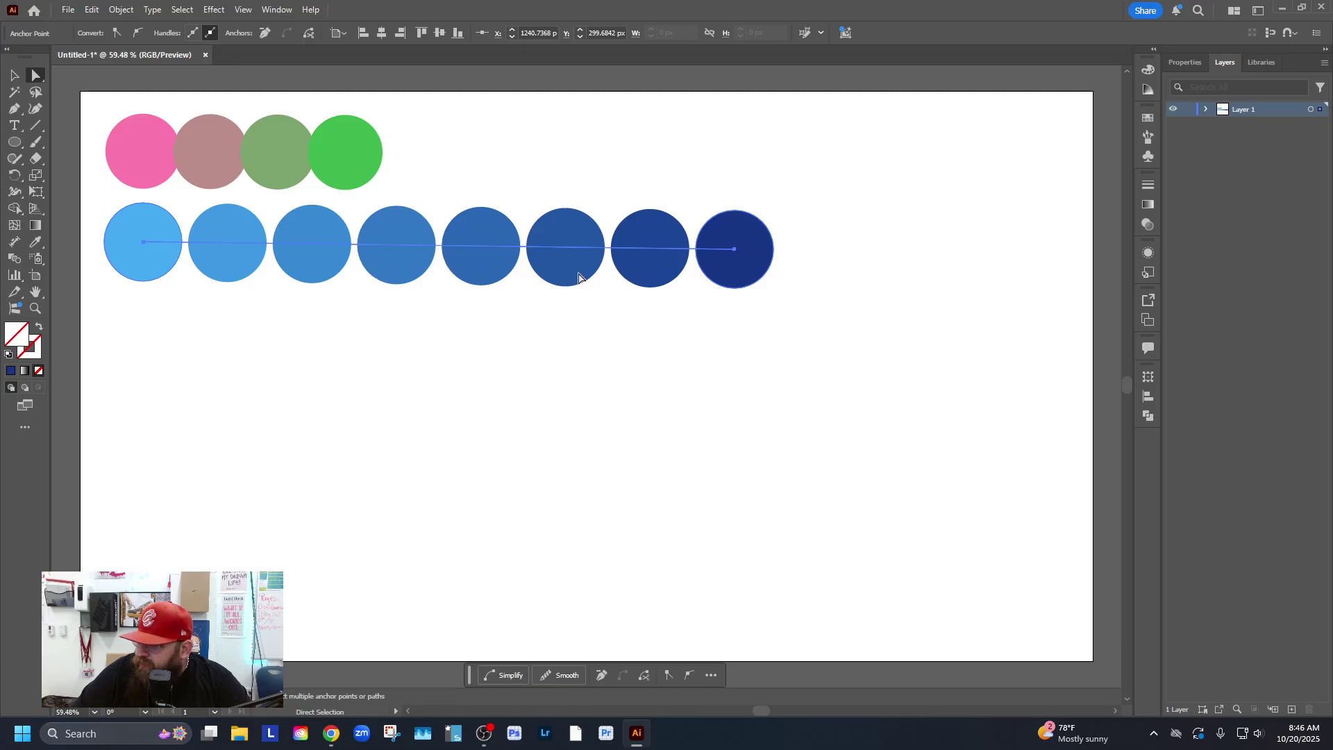
left_click(13, 75)
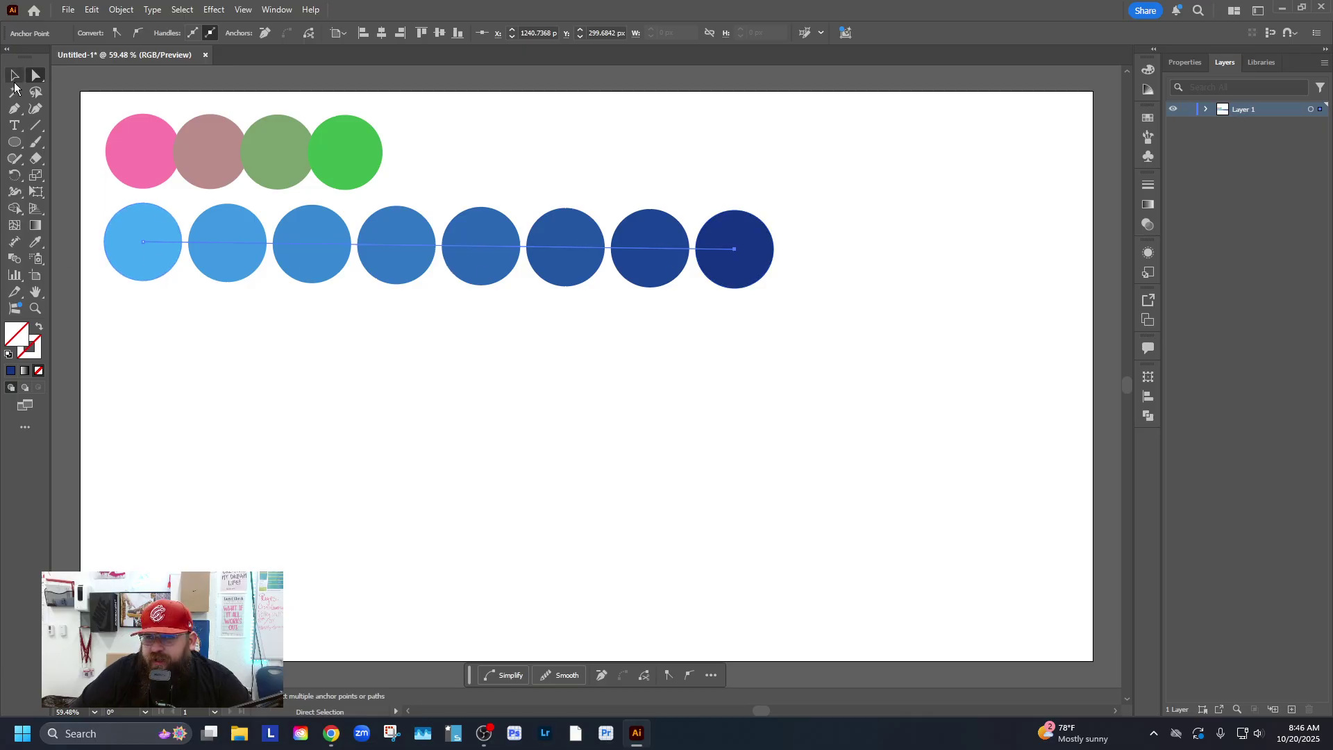
Select both blends, scale them down together to about 616 px wide by 175 px high, and deselect them.
left_click(793, 340)
left_click_drag(793, 341, 76, 111)
left_click_drag(773, 288, 430, 208)
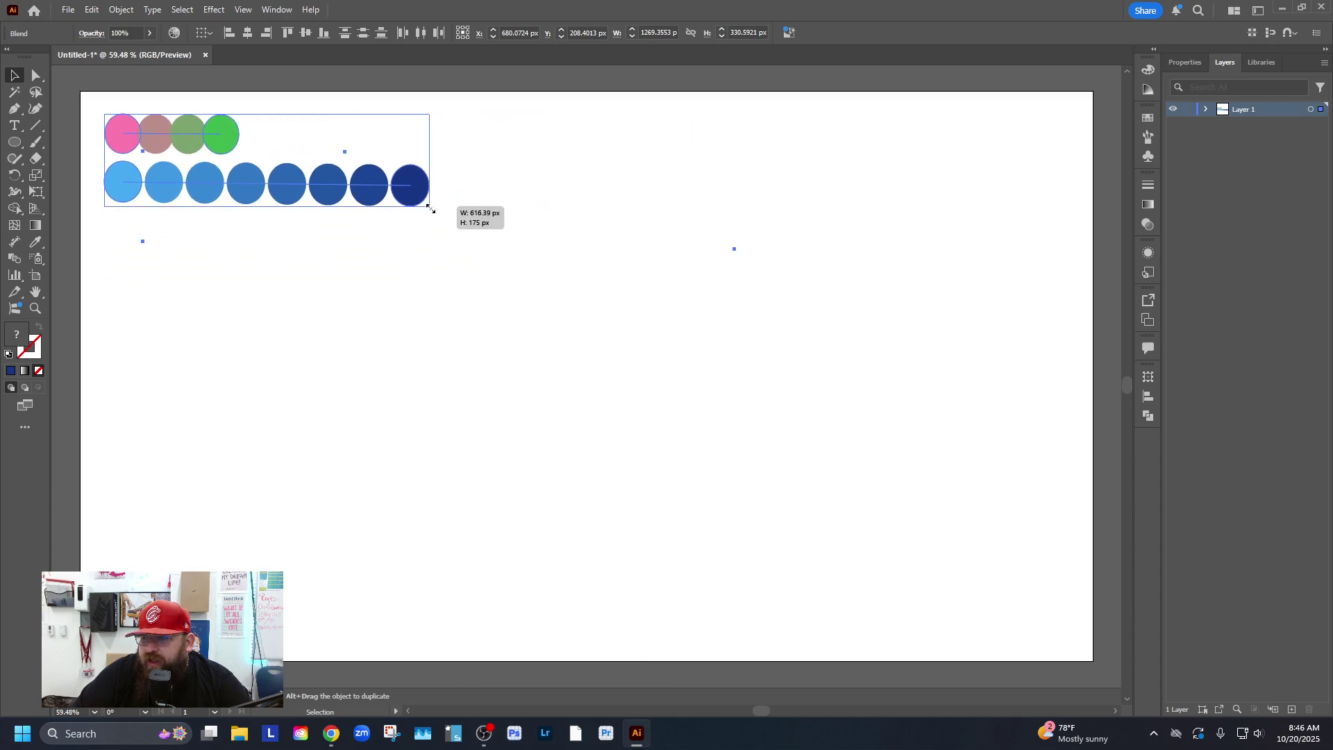
left_click(368, 266)
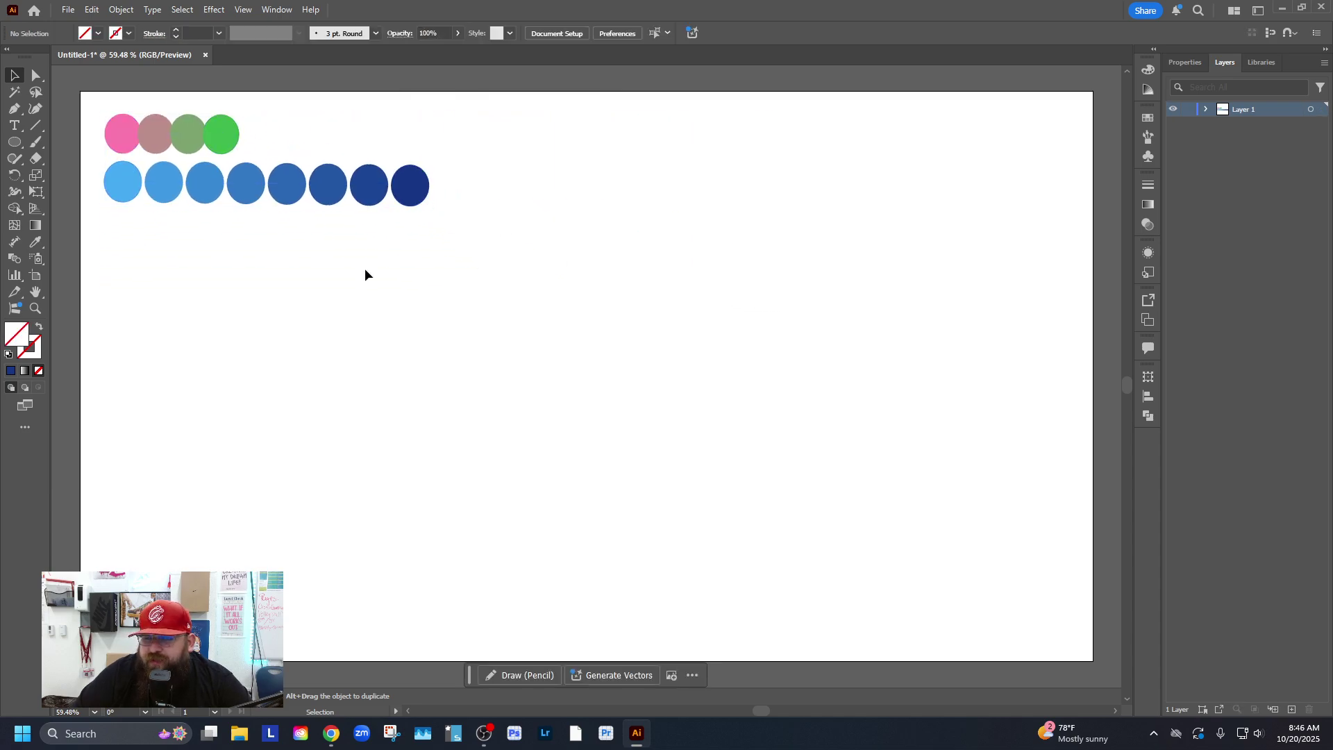
Move the pink-to-green blend slightly right and down, centring it at about X 188 px, Y 94 px above the blue row.
left_click(186, 135)
mouse_move(219, 137)
left_mouse_down()
mouse_move(216, 240)
mouse_move(220, 147)
left_mouse_up()
key("super")
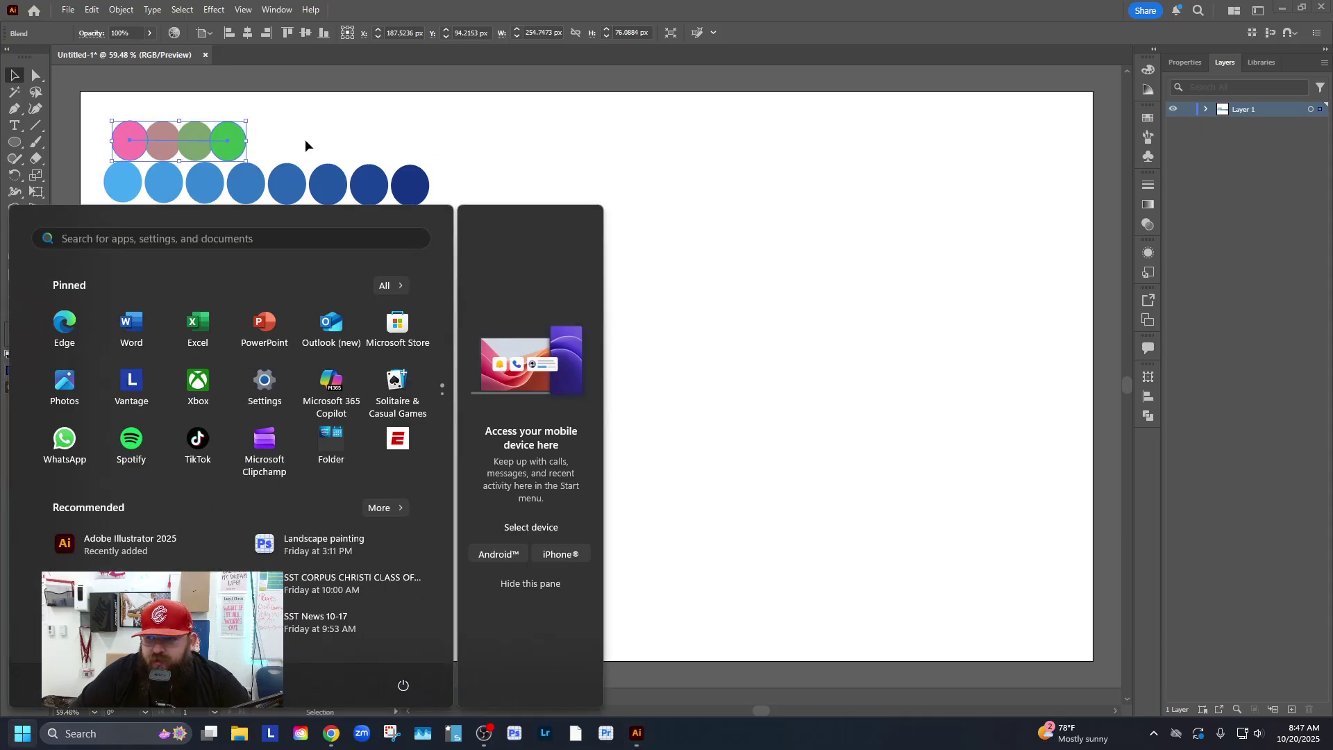
left_click(305, 139)
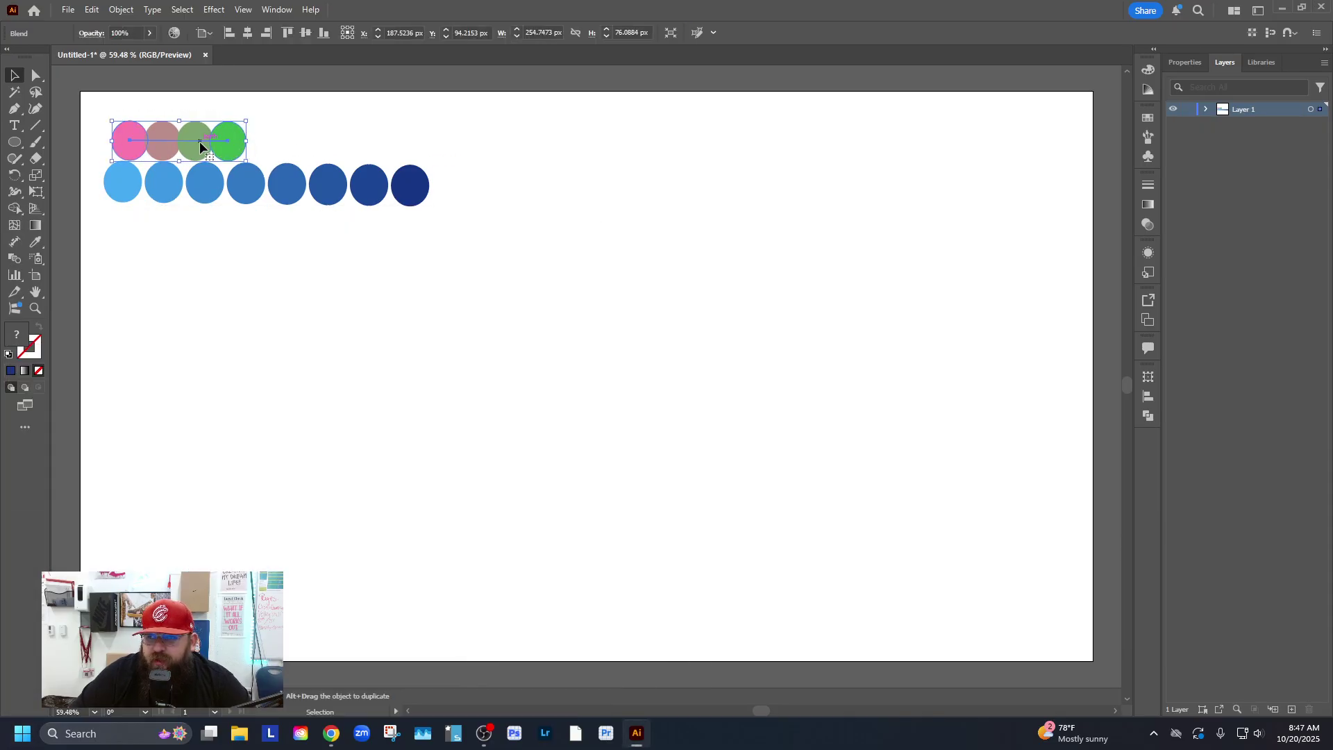
Move the pink-to-green blend to about X 173 px, Y 82 px and duplicate it below the blue row at about Y 268 px.
left_click_drag(198, 140, 190, 134)
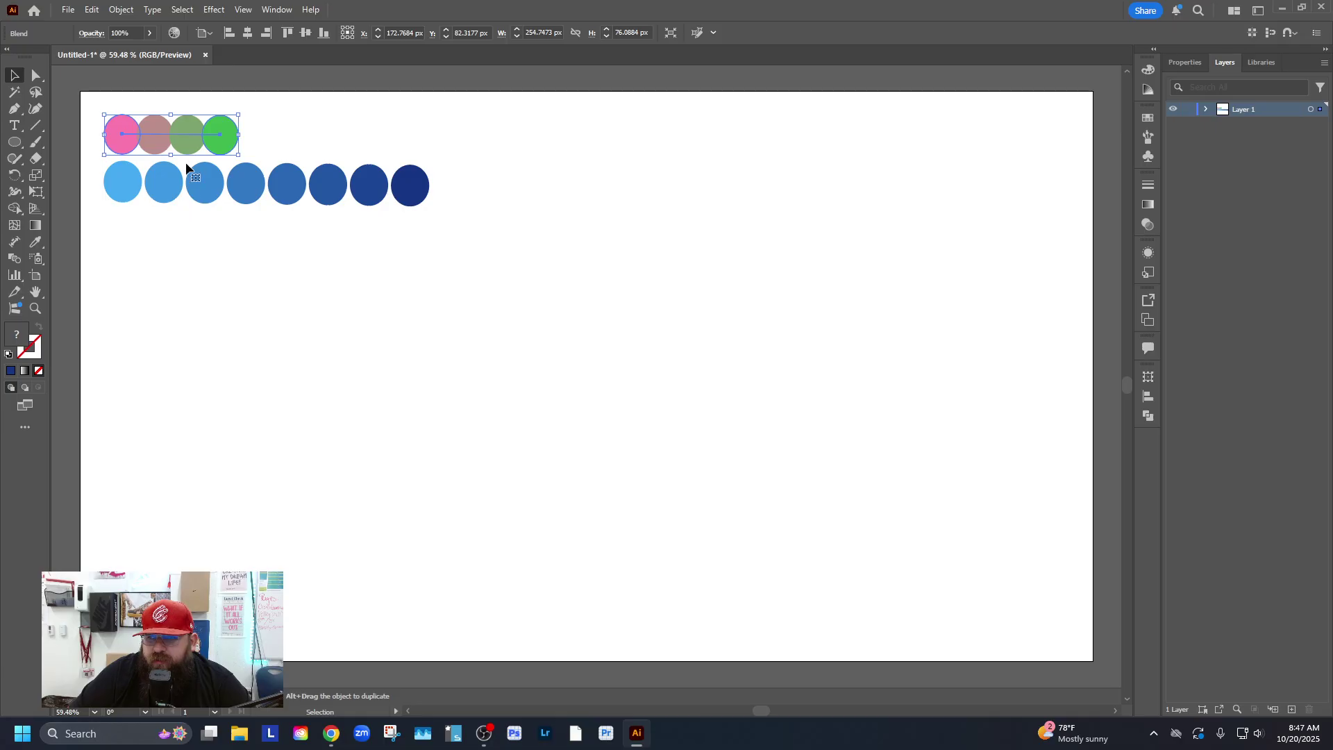
left_click(257, 139)
left_click_drag(221, 138, 221, 248)
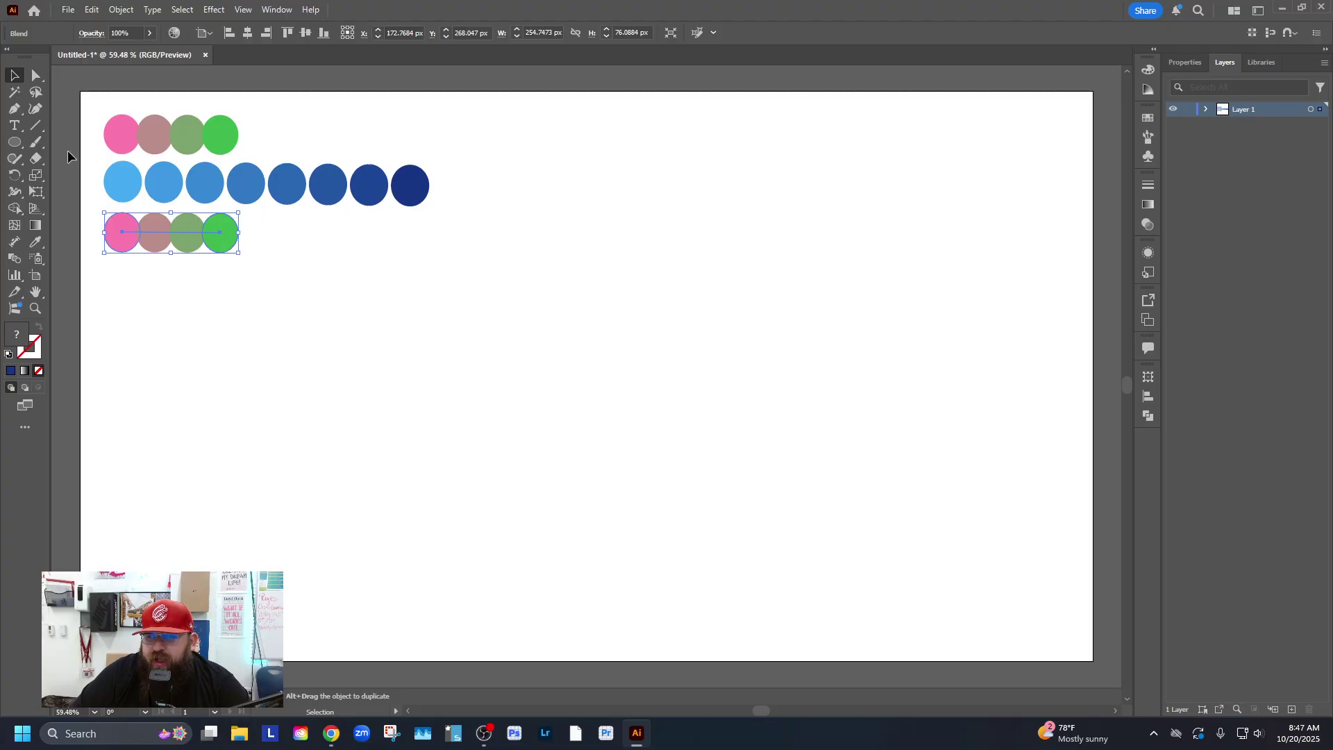
Release the duplicated pink-to-green blend into its two original circles and deselect them.
left_click(126, 11)
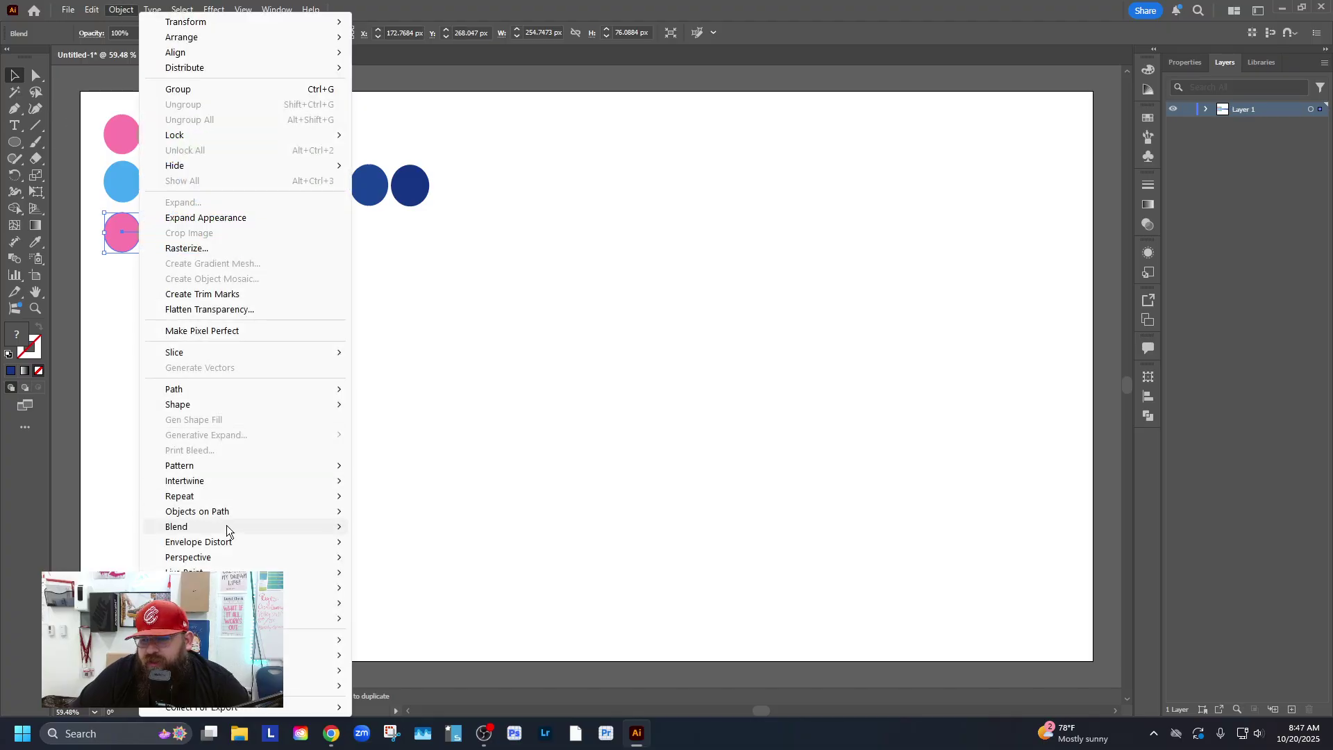
mouse_move(268, 526)
left_click(390, 542)
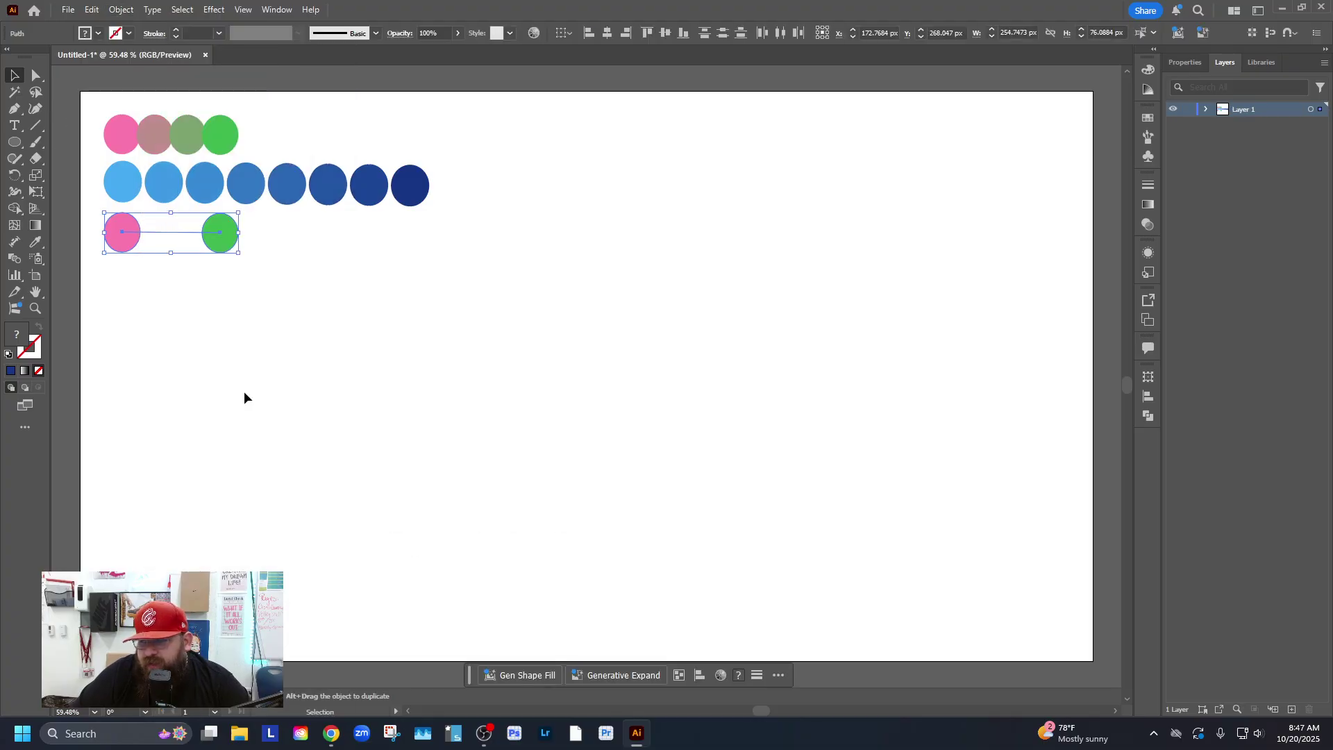
left_click(37, 75)
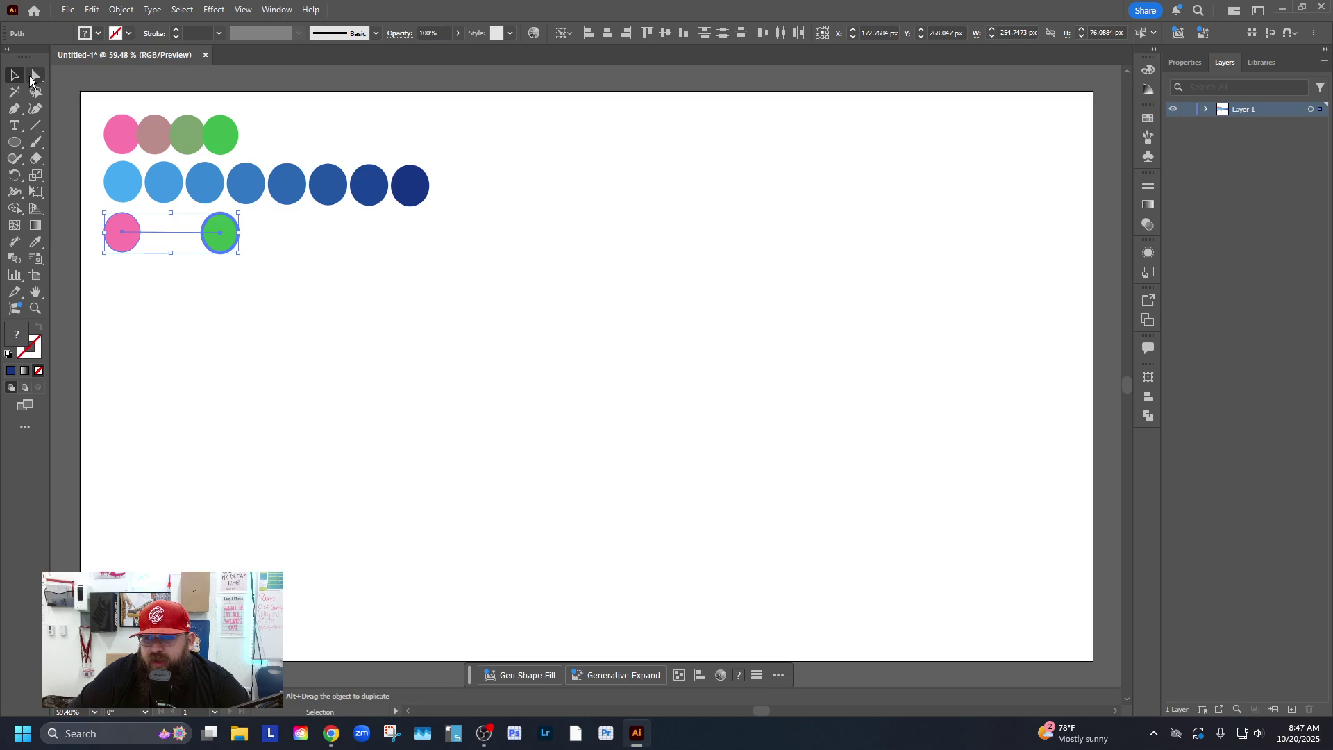
left_click(260, 271)
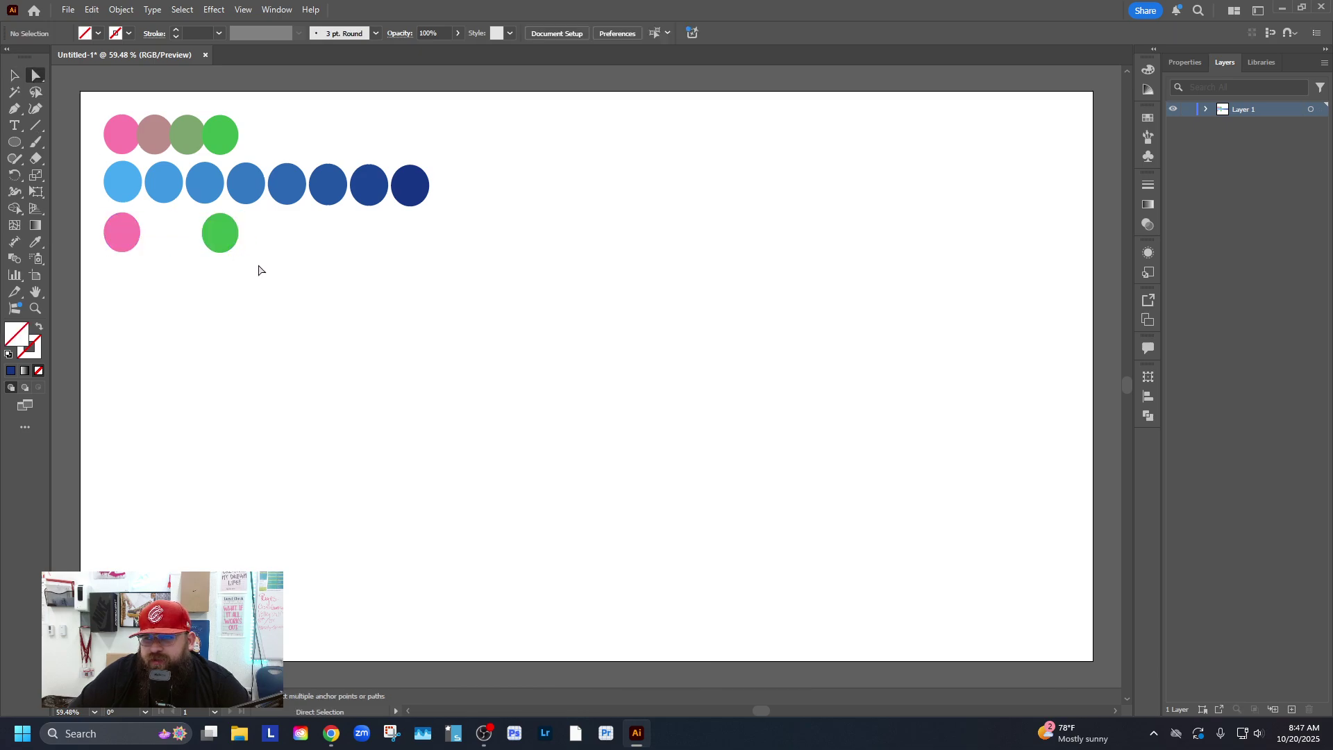
Move the released green circle right until it sits beneath the dark blue circle, and select it together with the pink circle.
left_click(229, 236)
left_click_drag(229, 236, 410, 236)
left_click_drag(455, 292, 98, 216)
Set the blend spacing to Specified Steps with 1000 steps and blend the pink and green circles below the blue row.
left_click(121, 10)
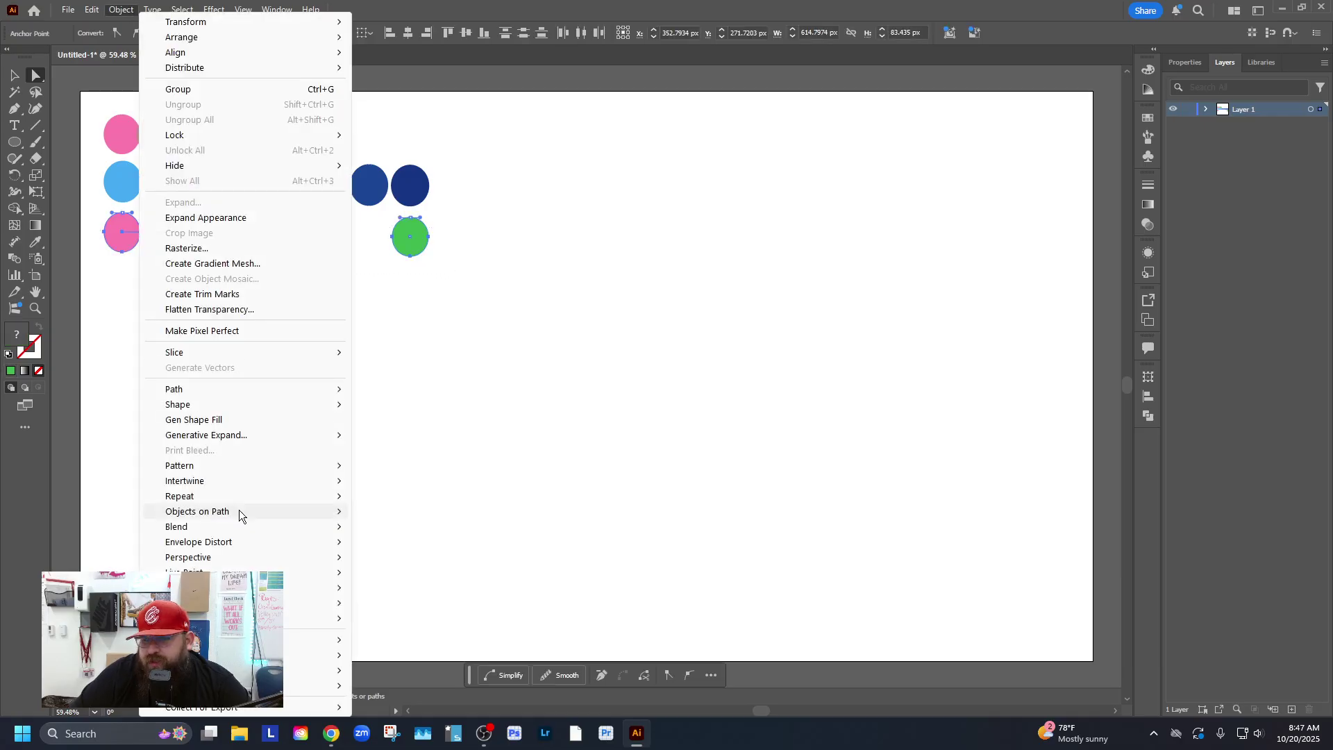
mouse_move(224, 525)
left_click(408, 563)
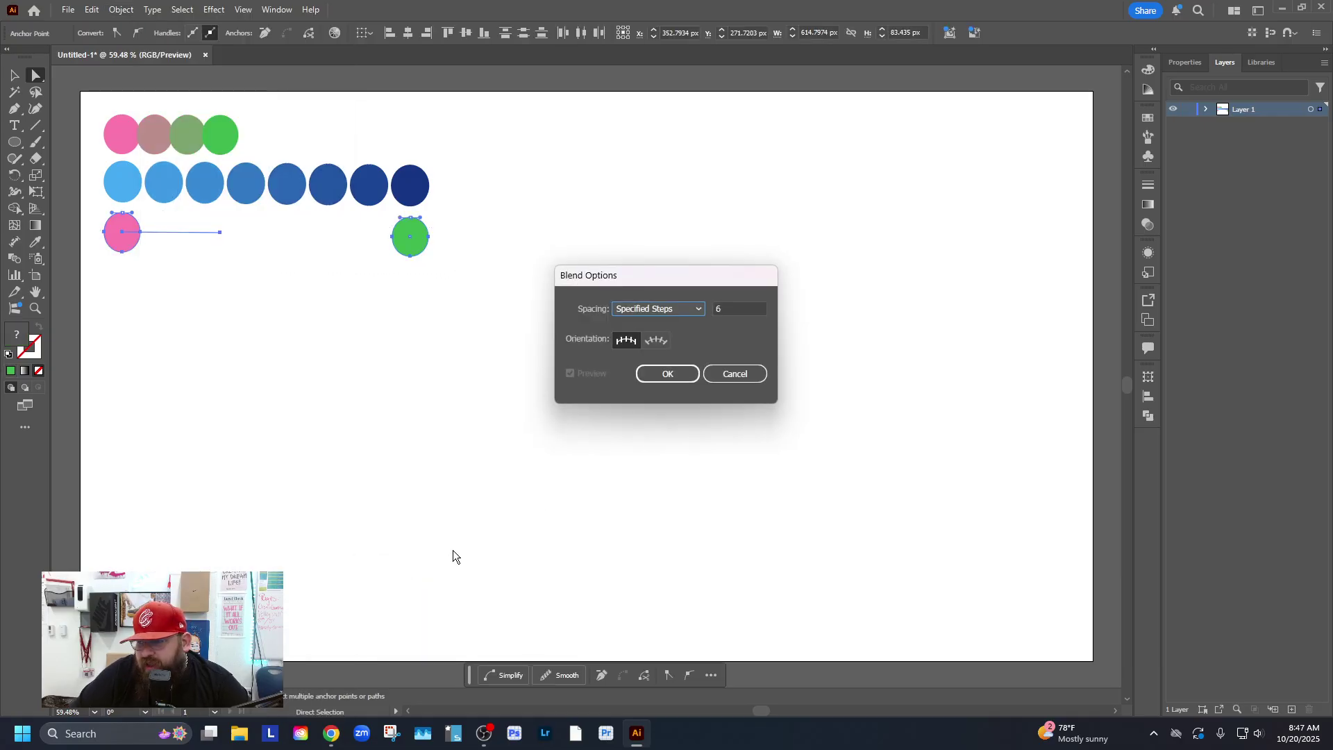
double_click(735, 307)
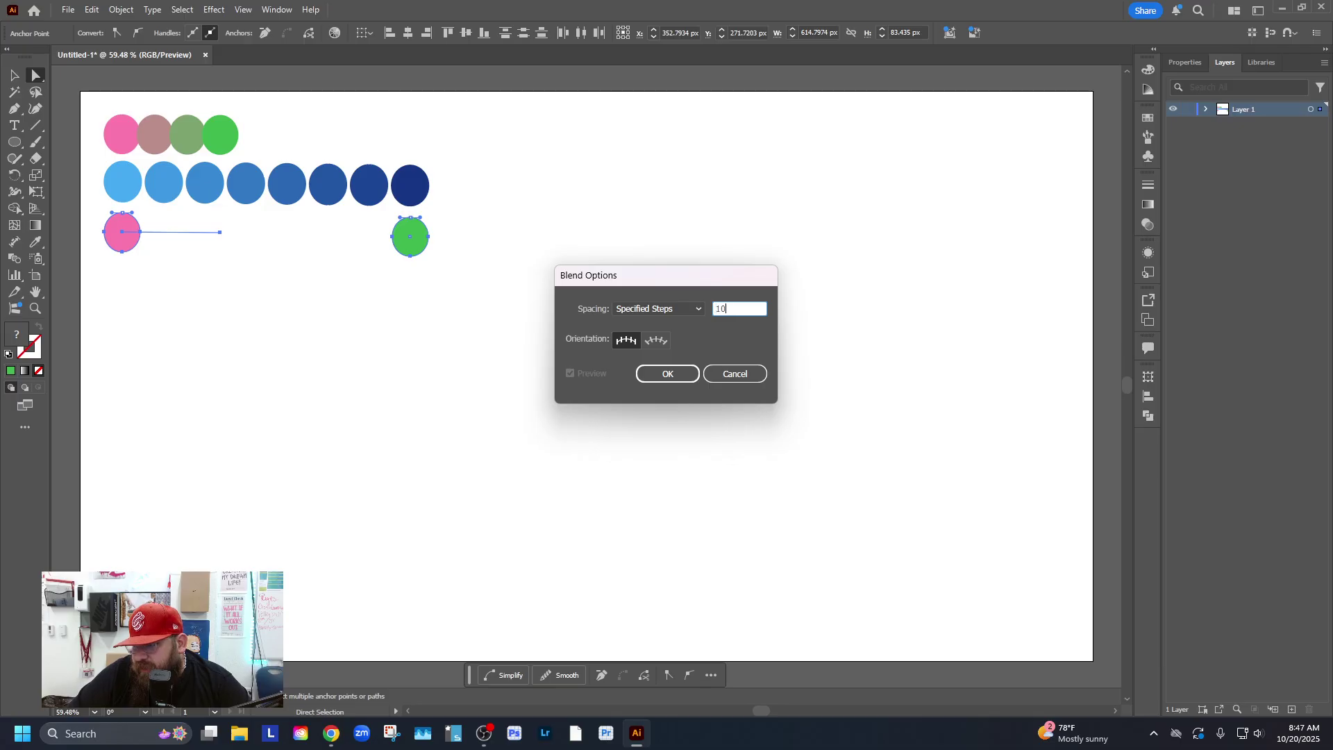
type("1000")
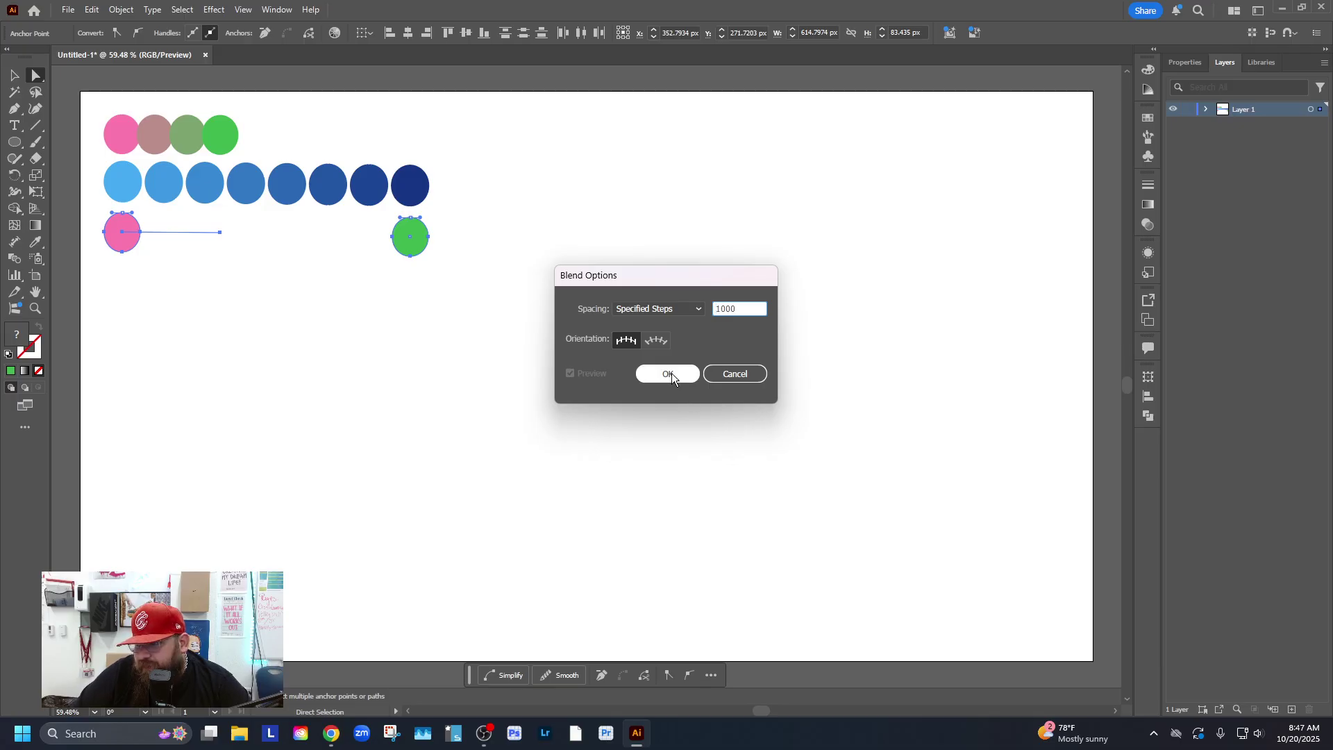
left_click(667, 374)
left_click_drag(498, 302, 139, 235)
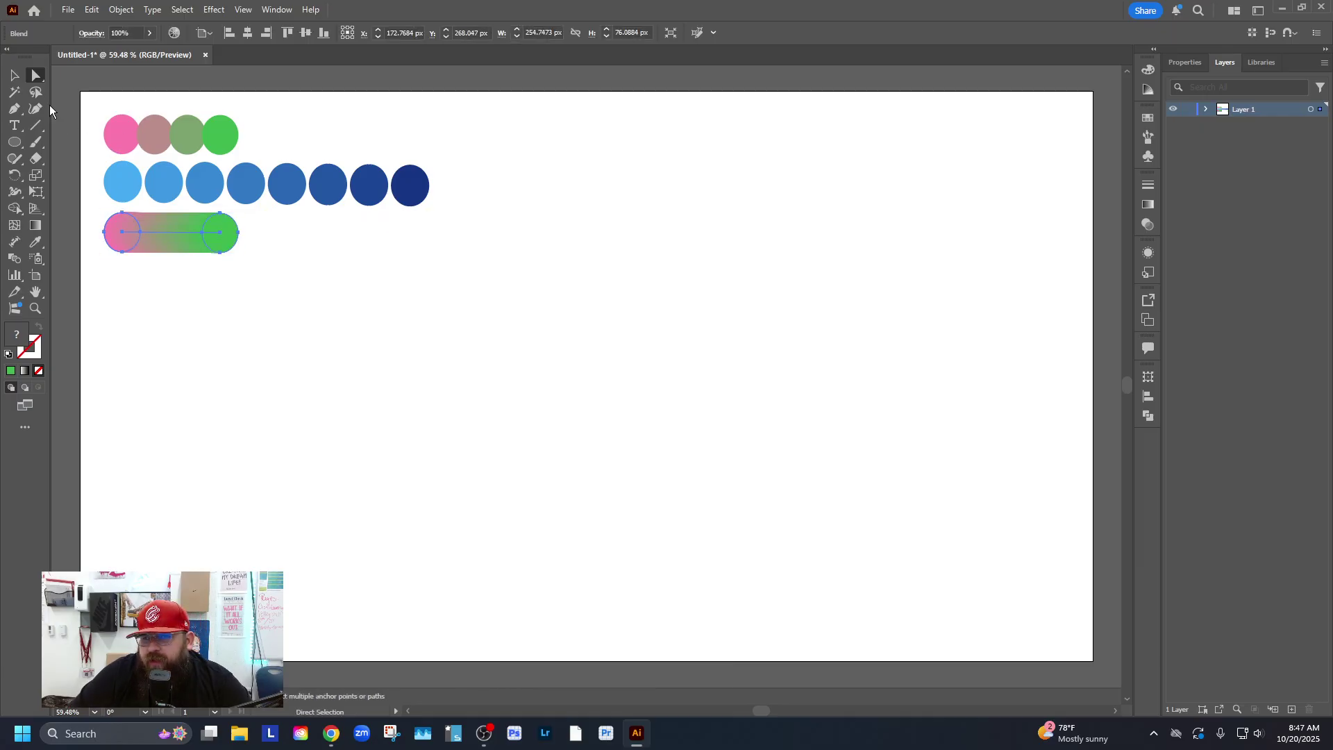
Try stretching the 1000-step blend by moving its green end far right across the artboard, undo the stretch, and deselect the blend.
left_click(116, 333)
left_click_drag(204, 236, 989, 238)
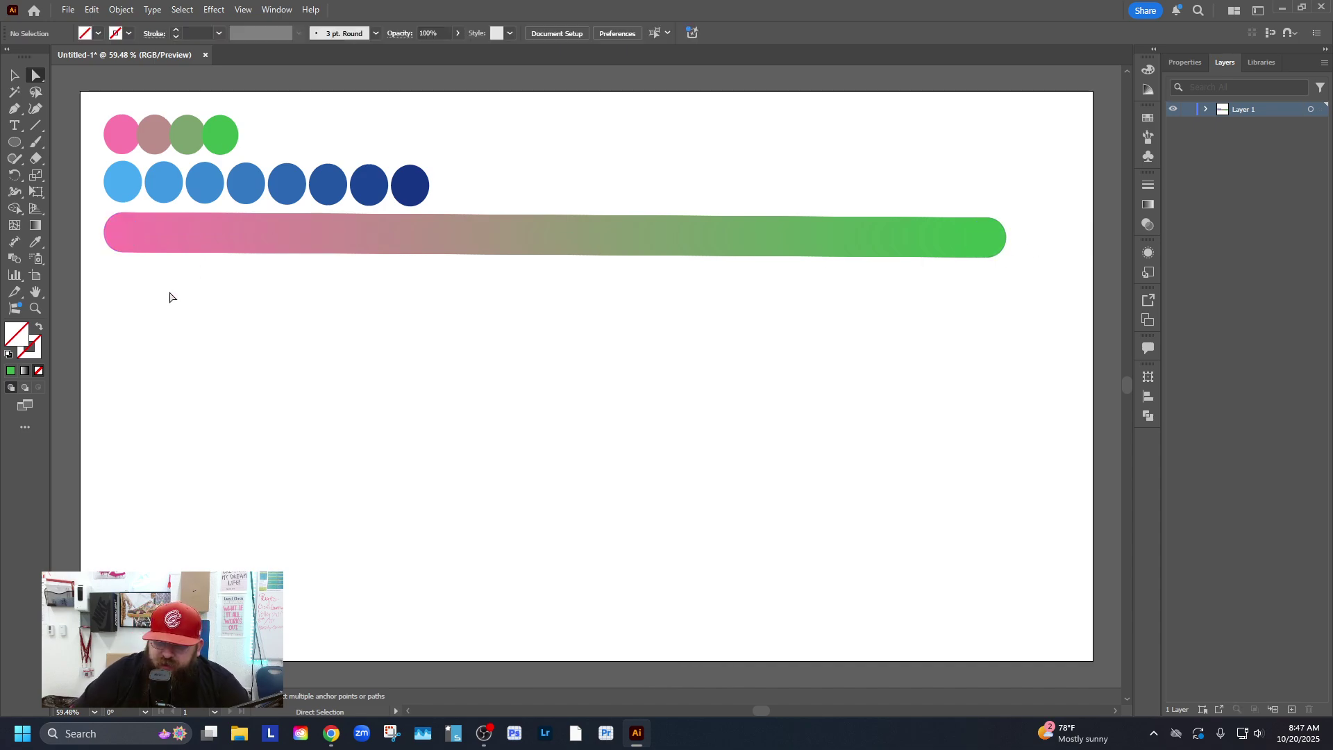
key("ctrl+z")
key("ctrl+z")
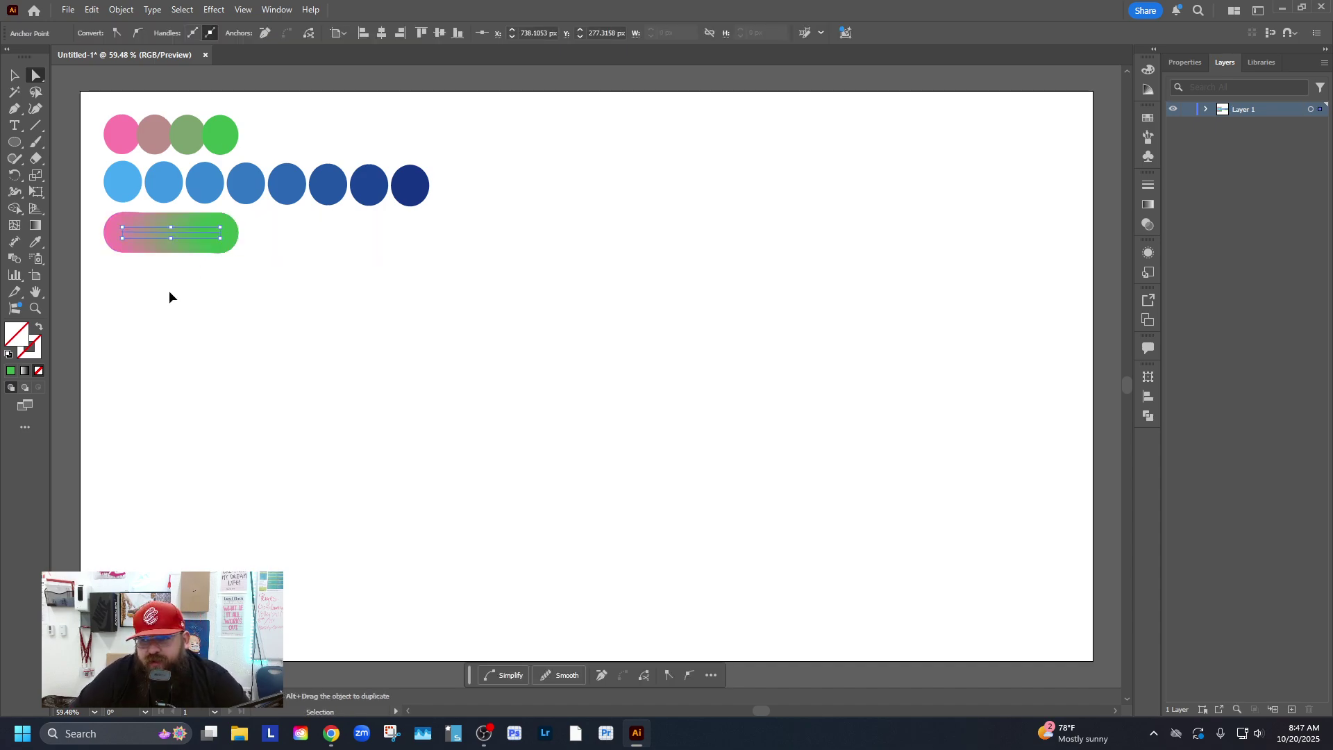
left_click(177, 295)
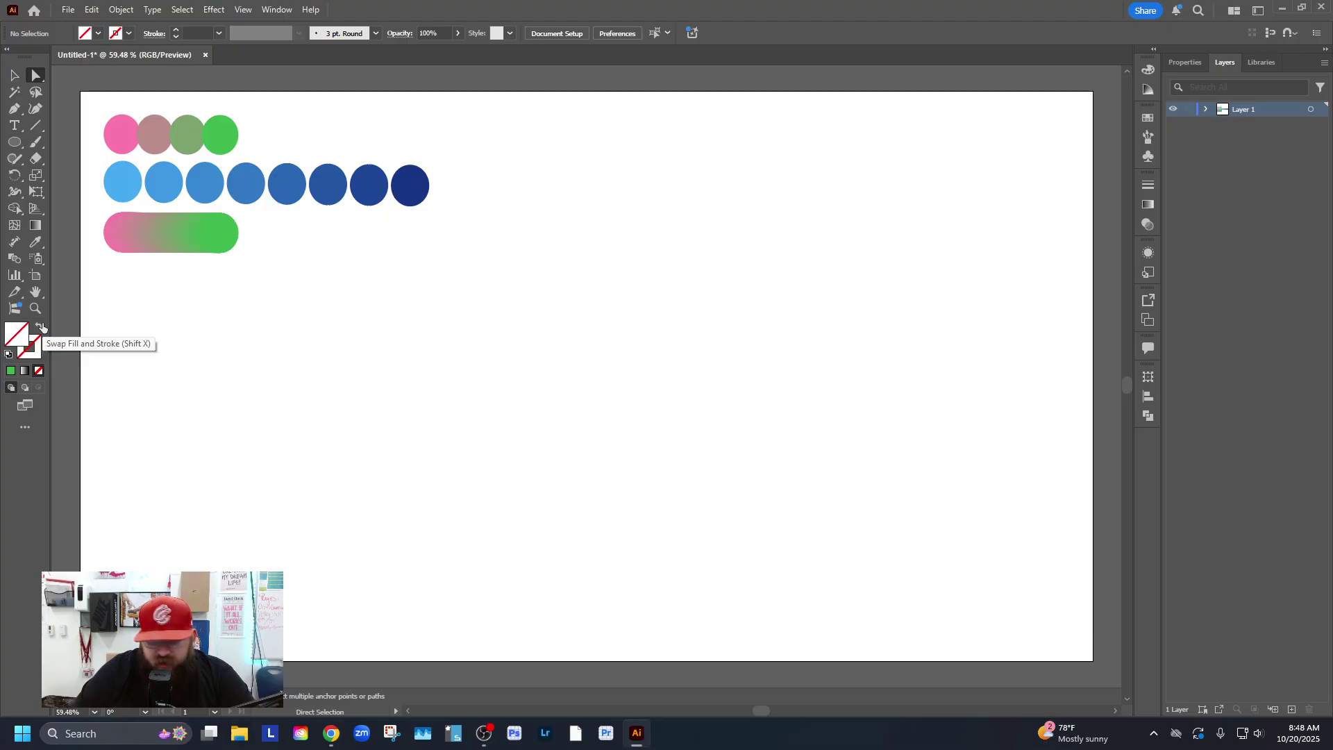
Draw a rectangle about 147 px wide by 128 px high below the 1000-step blend.
left_click(14, 142)
left_click(52, 143)
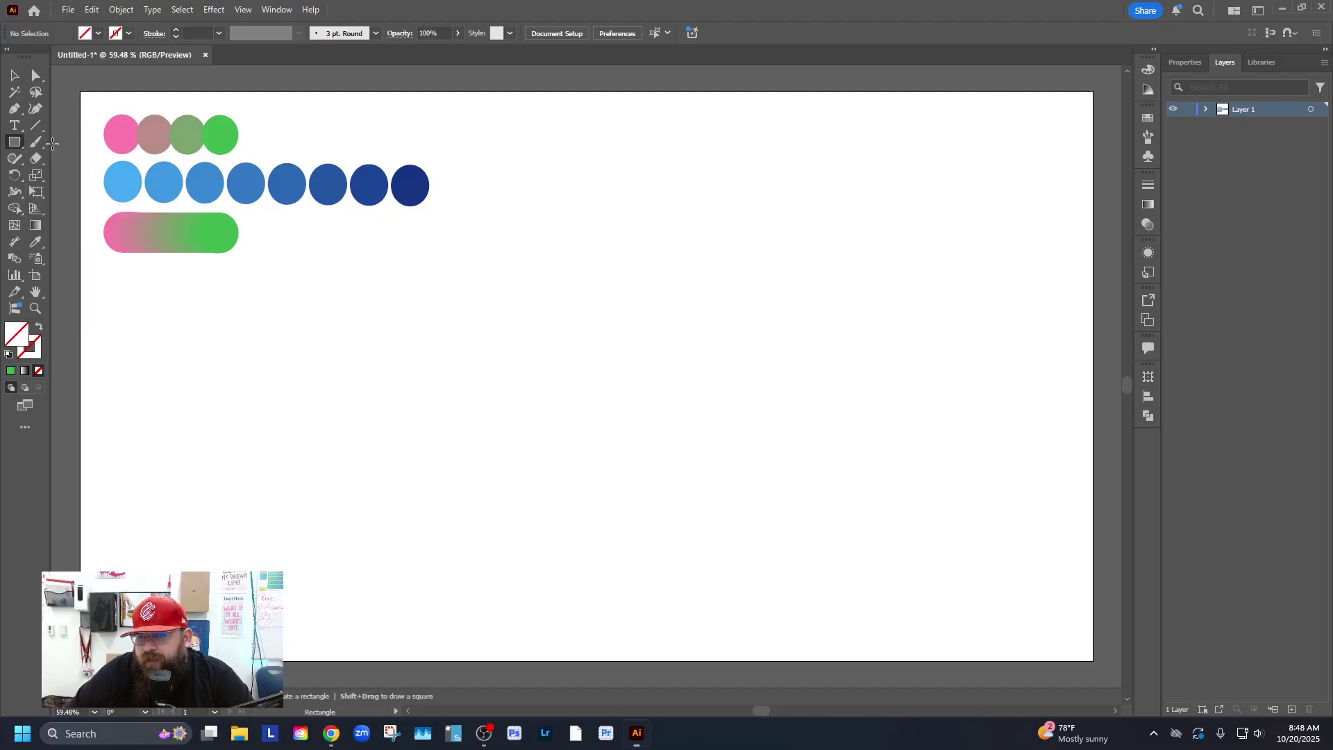
left_click_drag(104, 278, 181, 346)
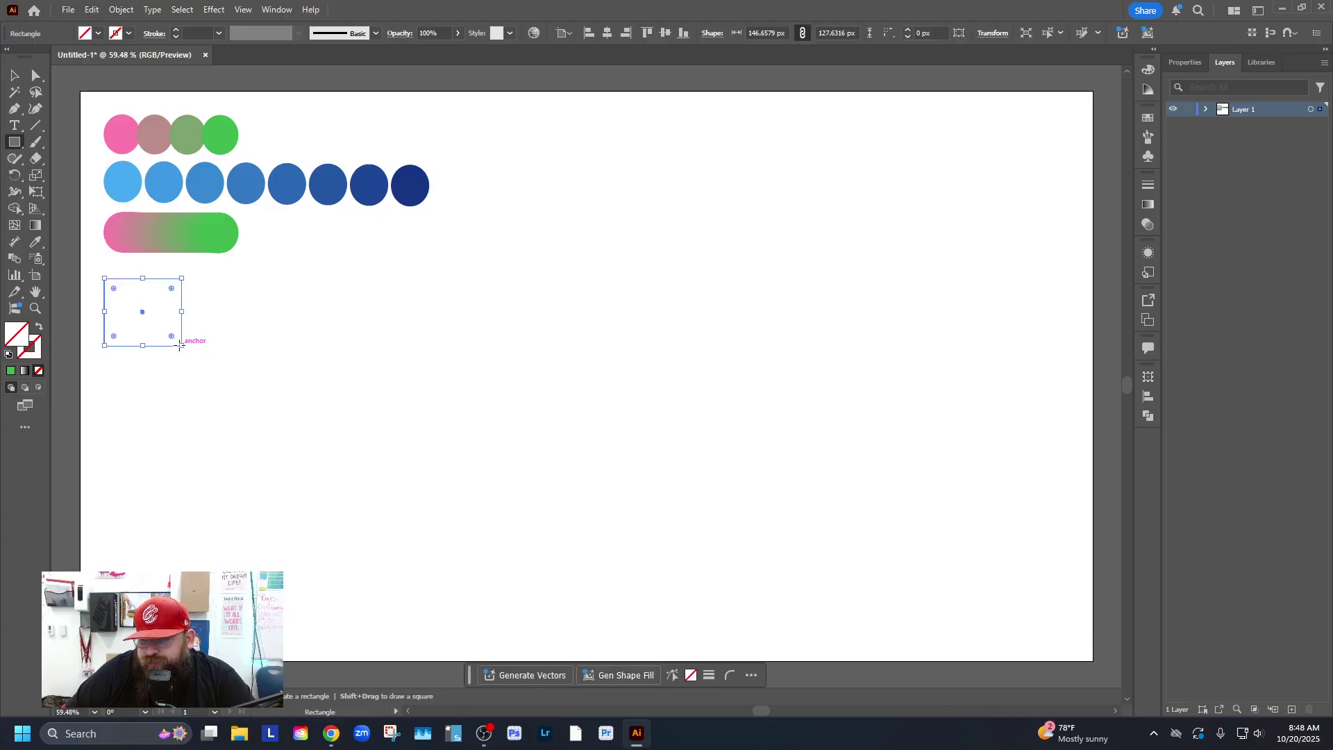
Fill the new rectangle with red from the swatches and deselect it.
left_click(84, 36)
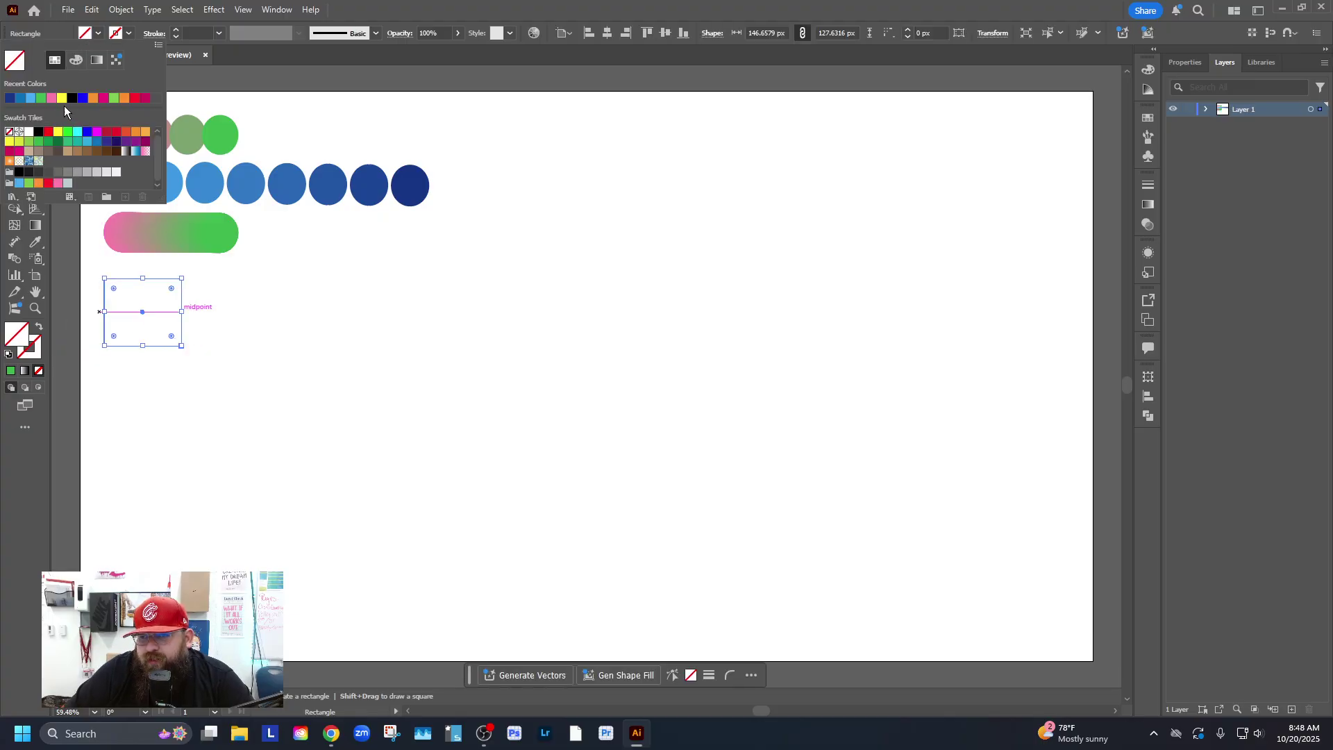
left_click(48, 132)
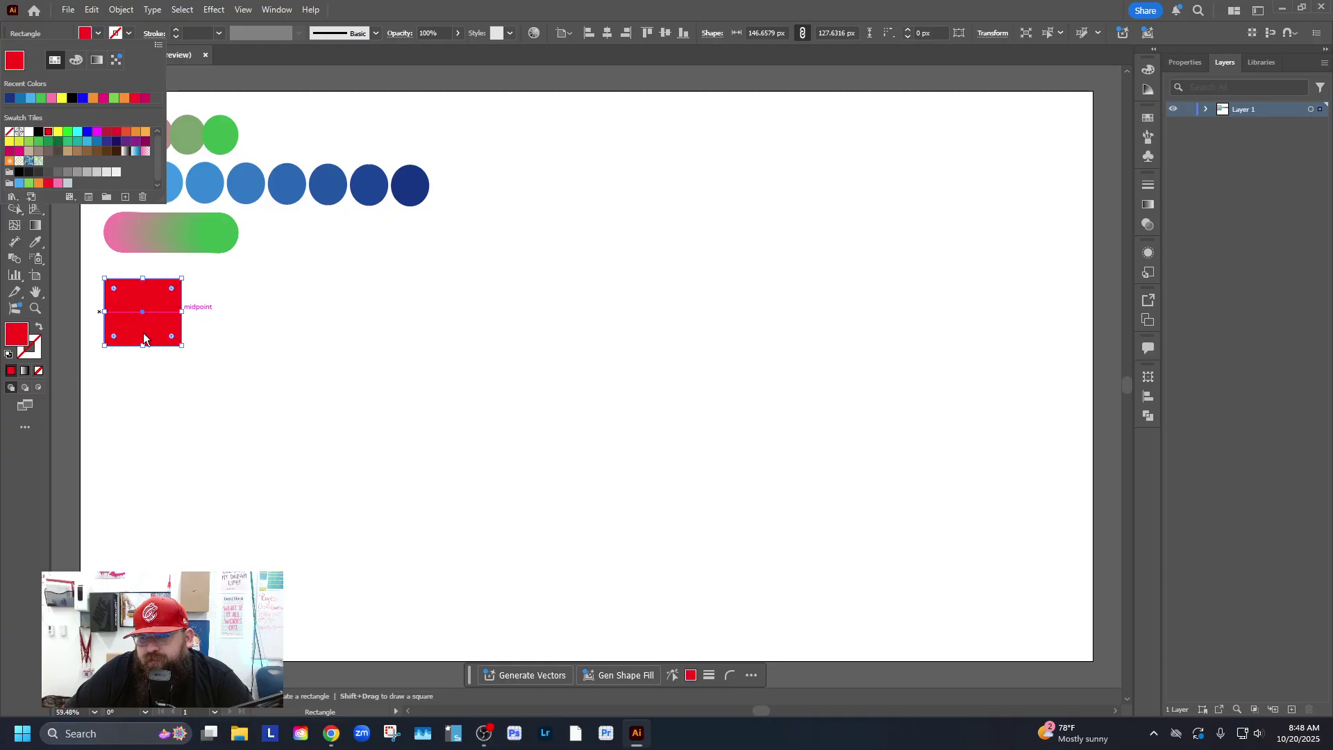
left_click(143, 332)
left_click(206, 376)
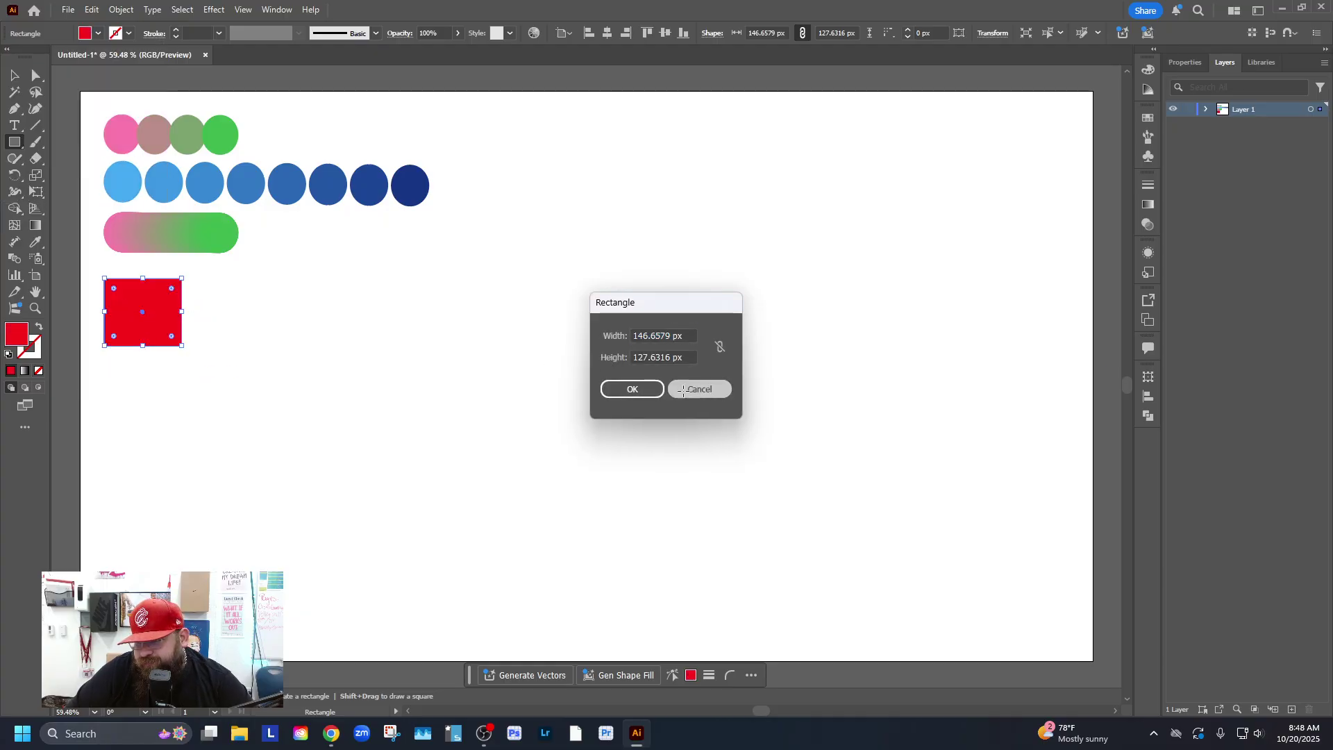
key("Escape")
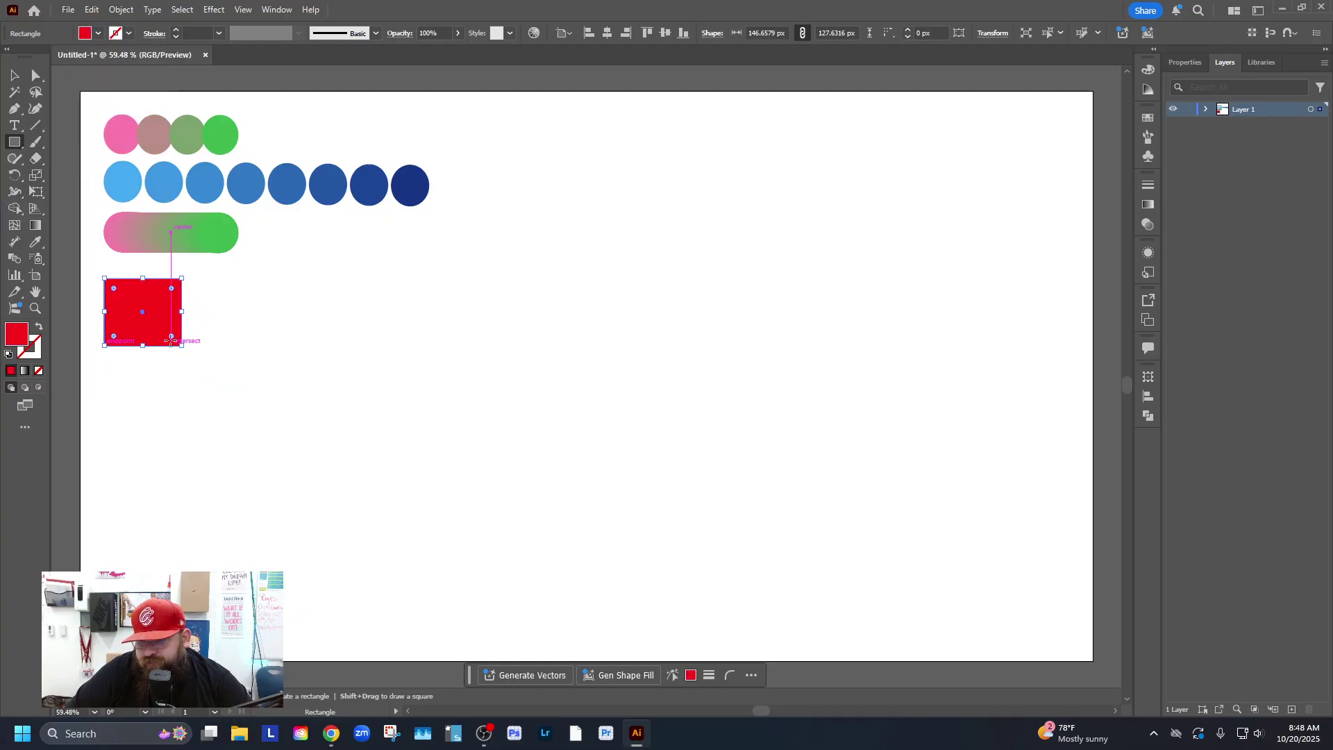
left_click(36, 73)
left_click(286, 312)
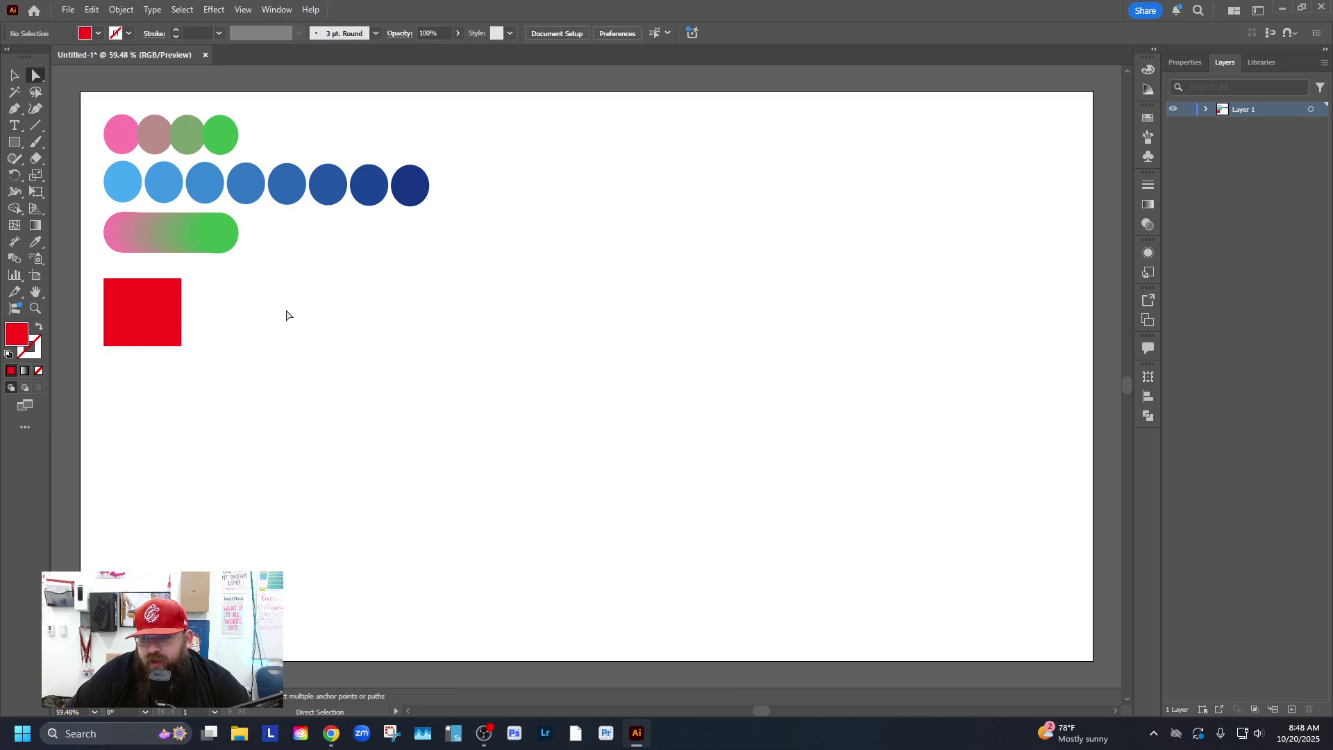
Draw a red five-pointed star about 161 px wide by 154 px high to the right of the rectangle, centred at about X 405 px, Y 406 px.
left_click(15, 142)
left_click_drag(15, 142, 89, 205)
left_click_drag(307, 273, 302, 308)
key("v")
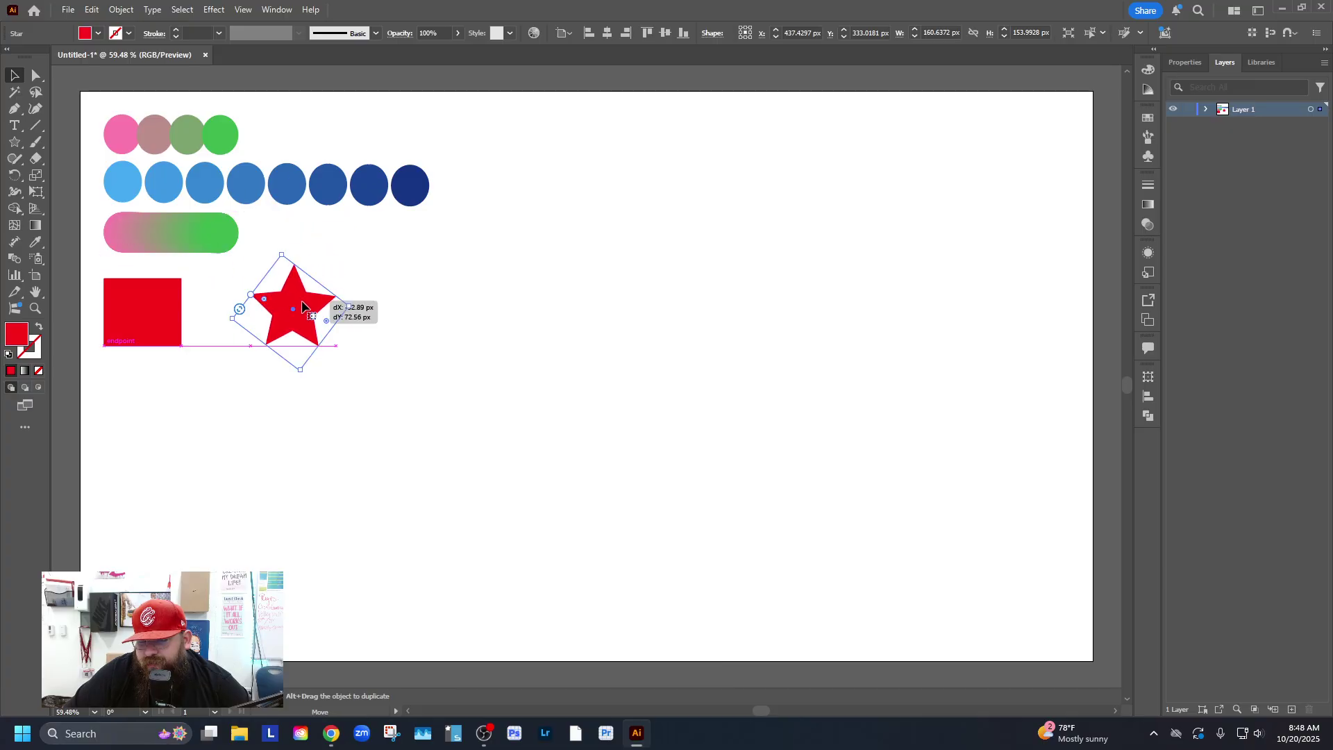
Draw a red circle about 155 px in diameter to the right of the star.
left_click(15, 143)
left_click(15, 143)
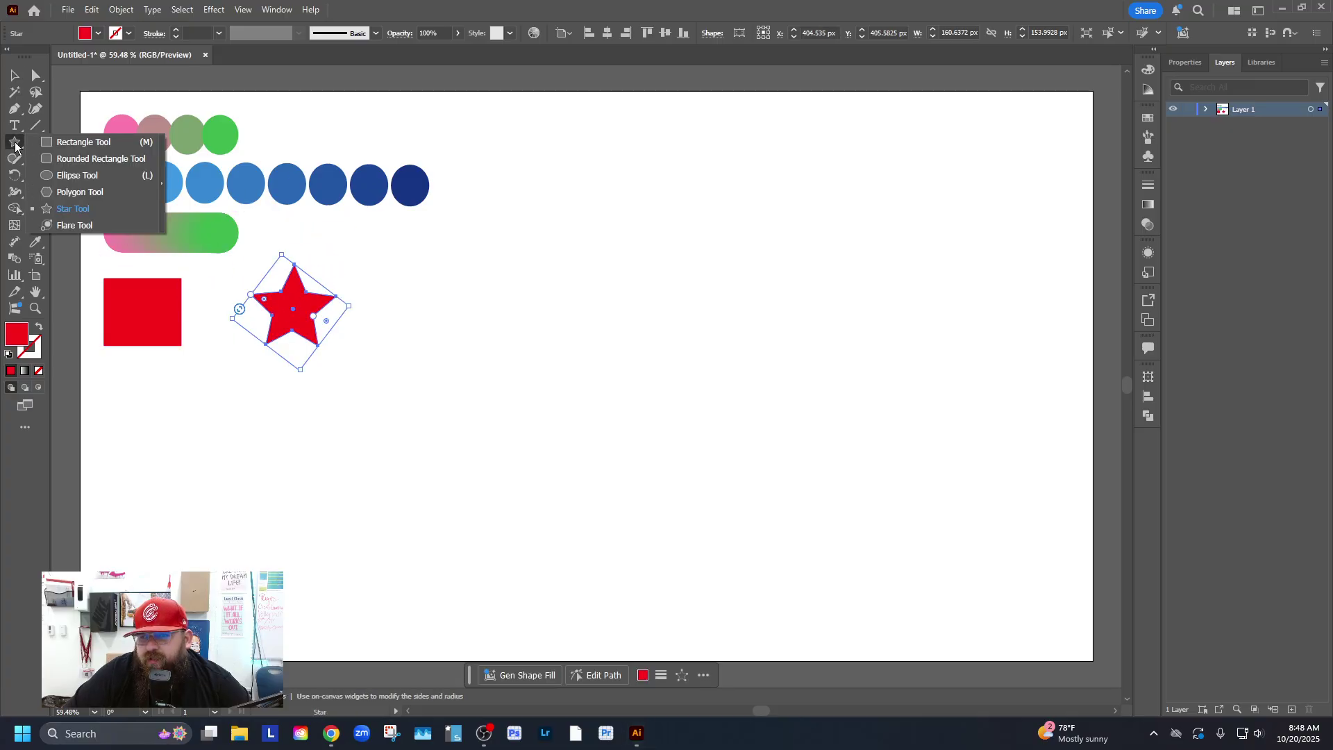
left_click(108, 175)
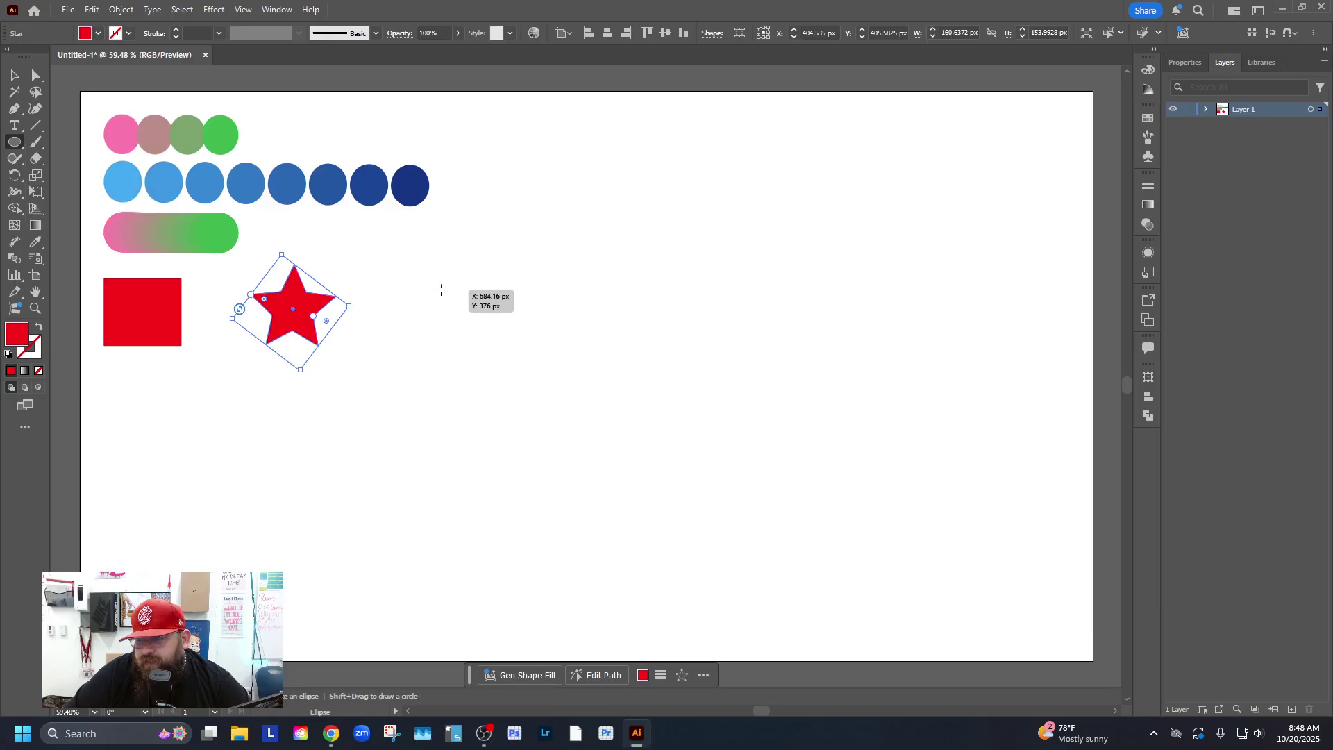
mouse_move(441, 290)
left_mouse_down()
mouse_move(522, 371)
mouse_move(476, 332)
left_mouse_up()
Select the star and change its fill to teal green.
left_click(15, 77)
left_click(294, 313)
left_click_drag(347, 323, 325, 311)
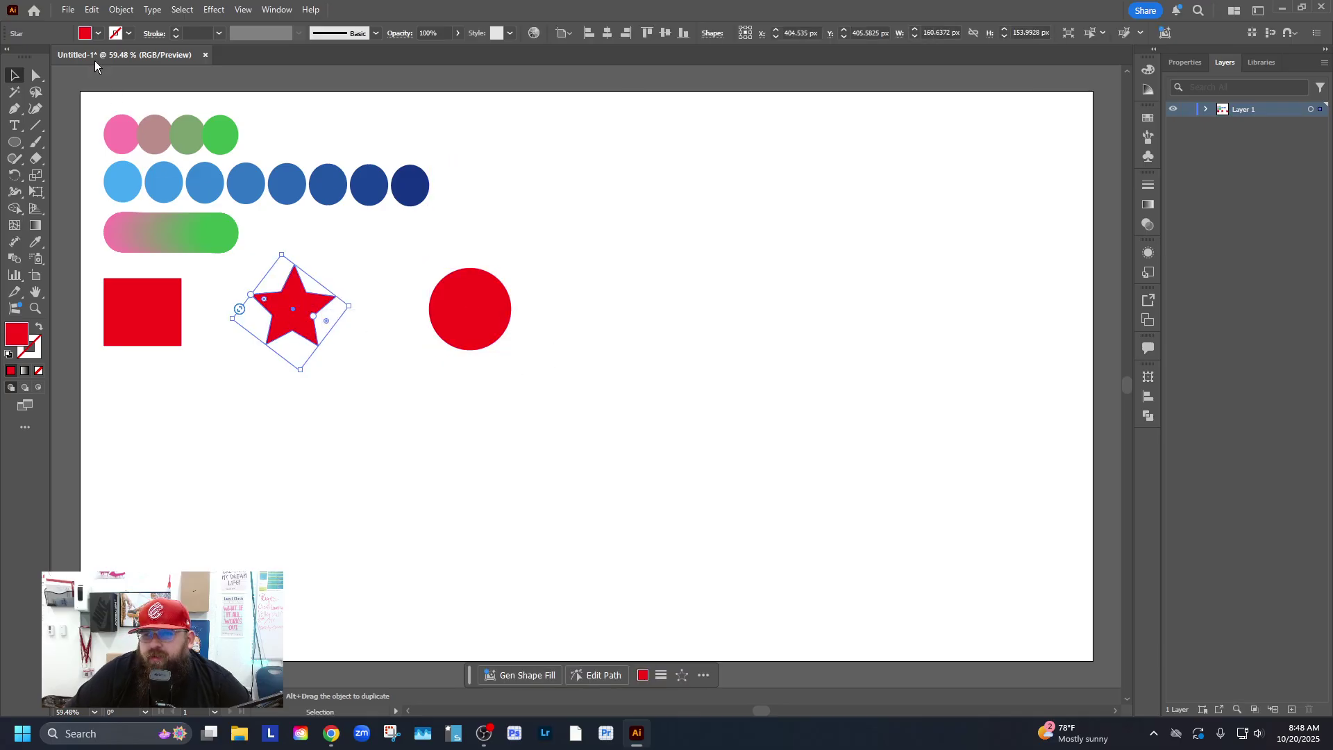
left_click(85, 34)
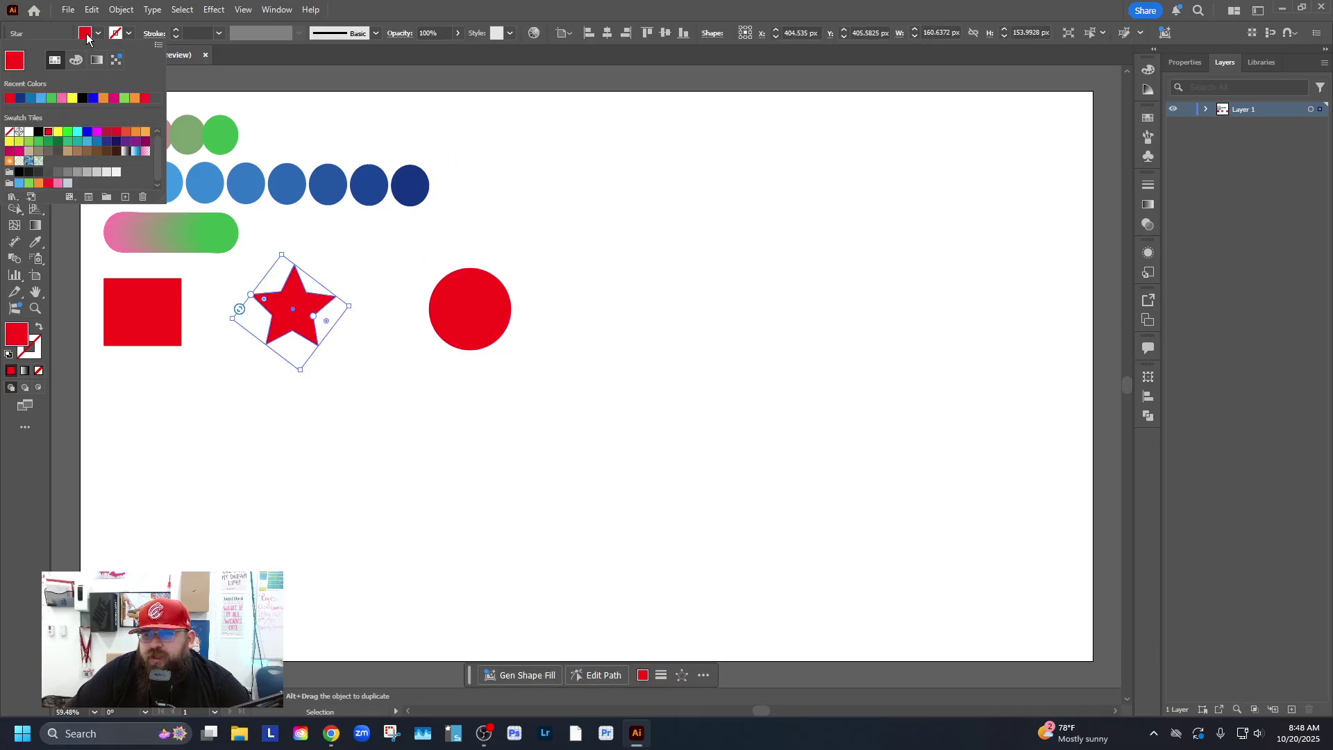
left_click(78, 147)
double_click(452, 326)
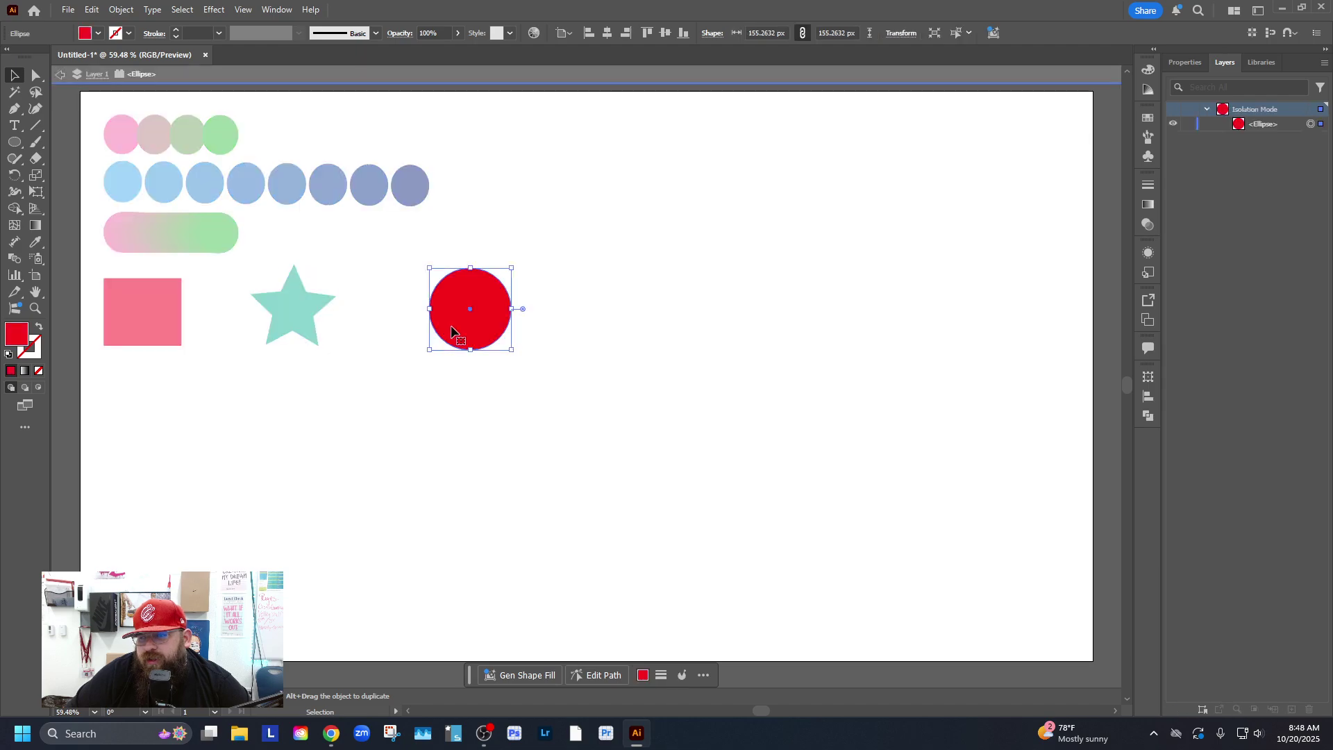
left_click(346, 401)
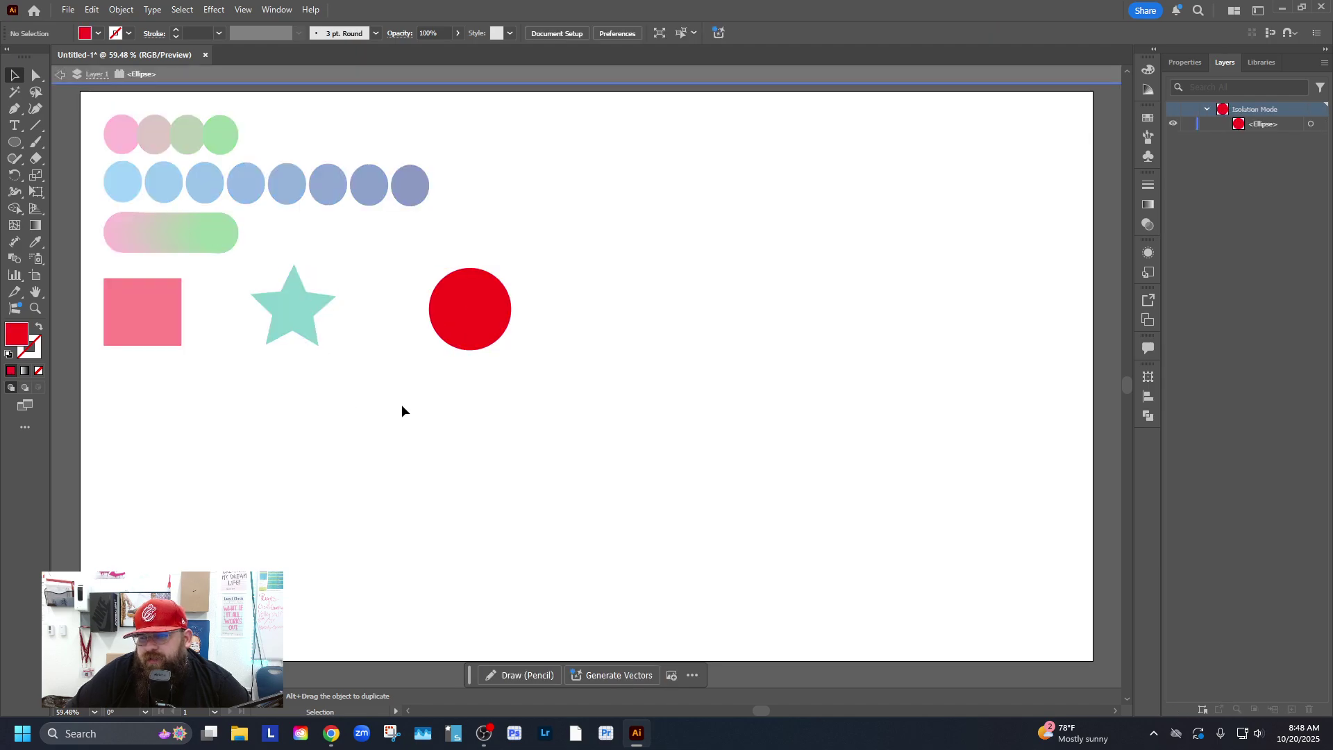
double_click(349, 393)
Shift the teal star slightly right between the rectangle and the circle, and deselect it.
left_click_drag(286, 317, 297, 320)
left_click(552, 405)
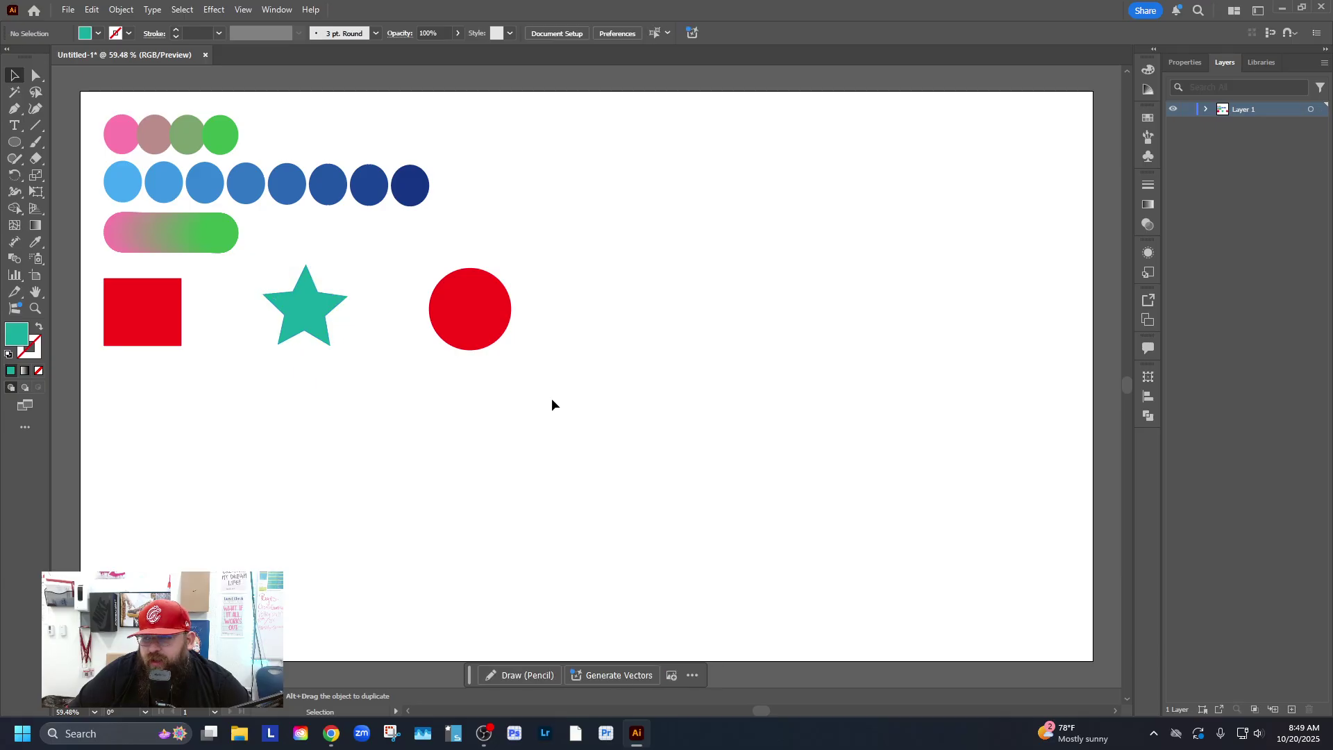
Blend the red rectangle, teal star and red circle together with Smooth Color spacing, and deselect the result.
left_click_drag(595, 401, 143, 290)
left_click(121, 10)
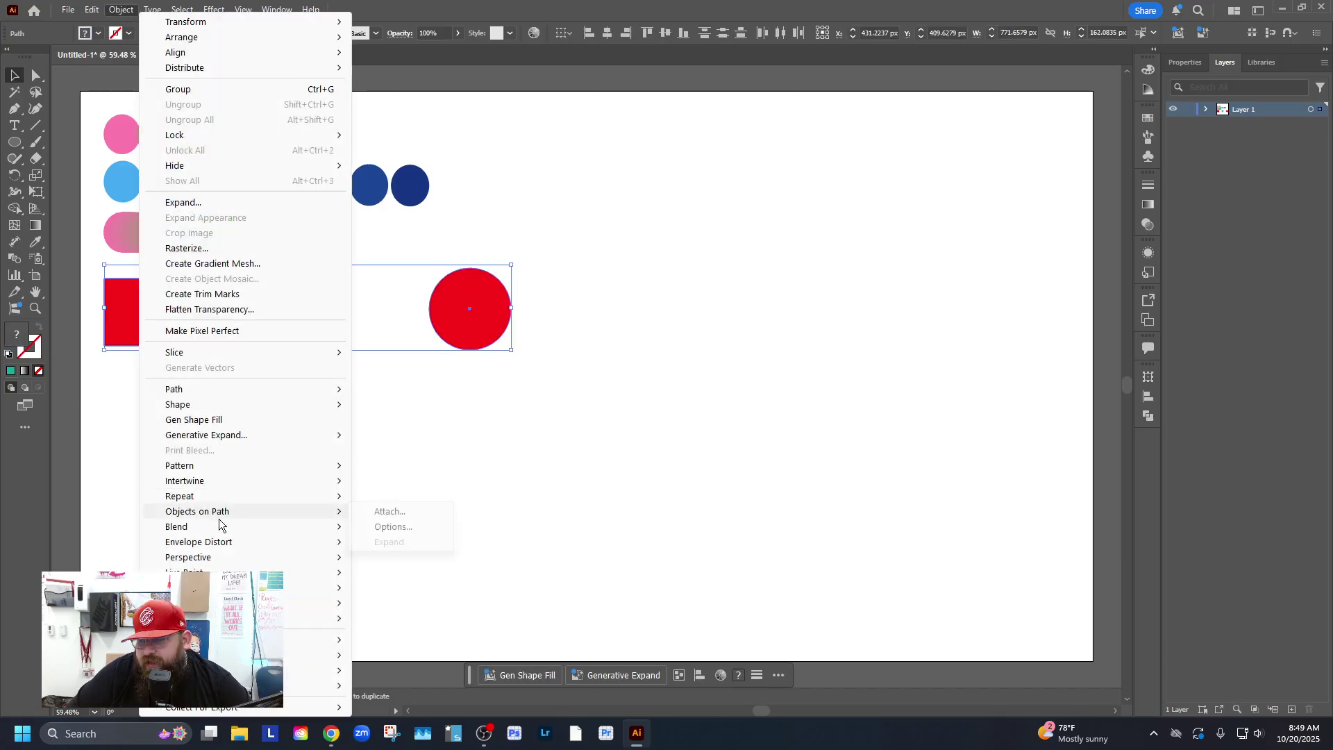
mouse_move(255, 528)
left_click(407, 563)
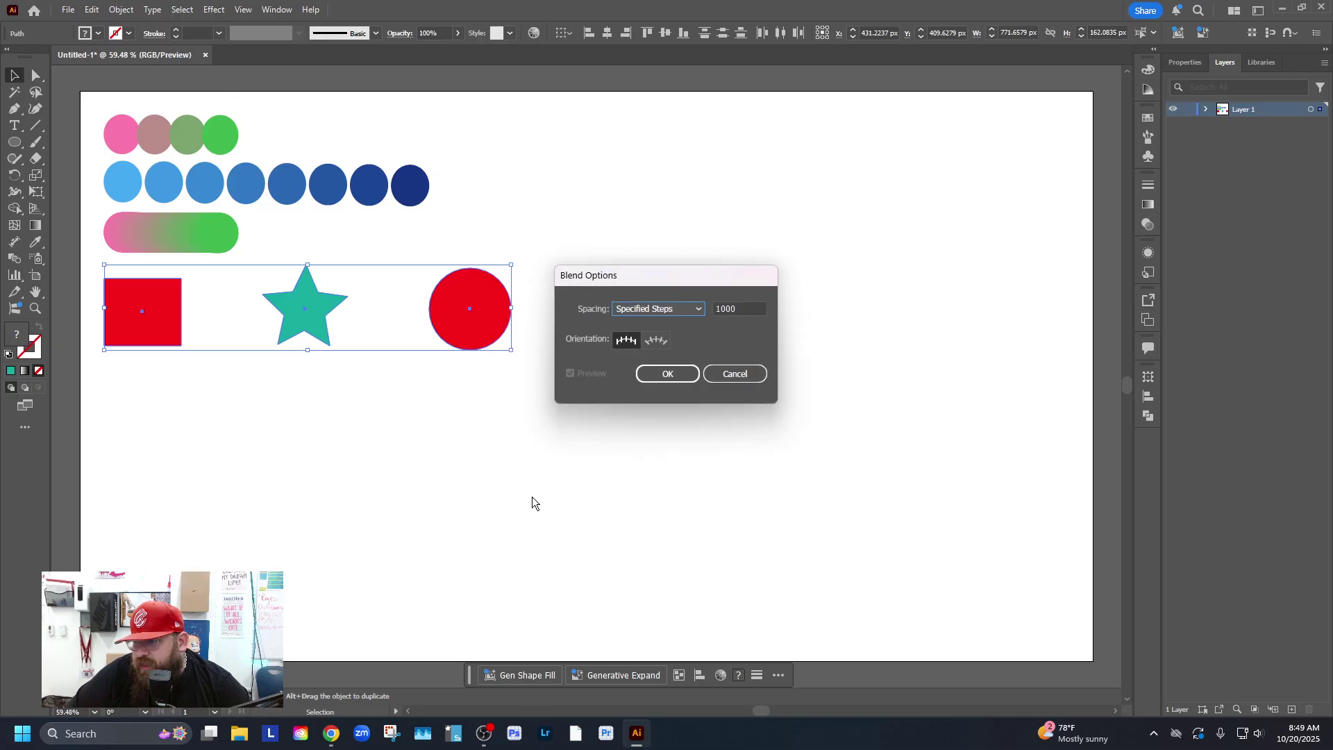
left_click(656, 310)
left_click(663, 327)
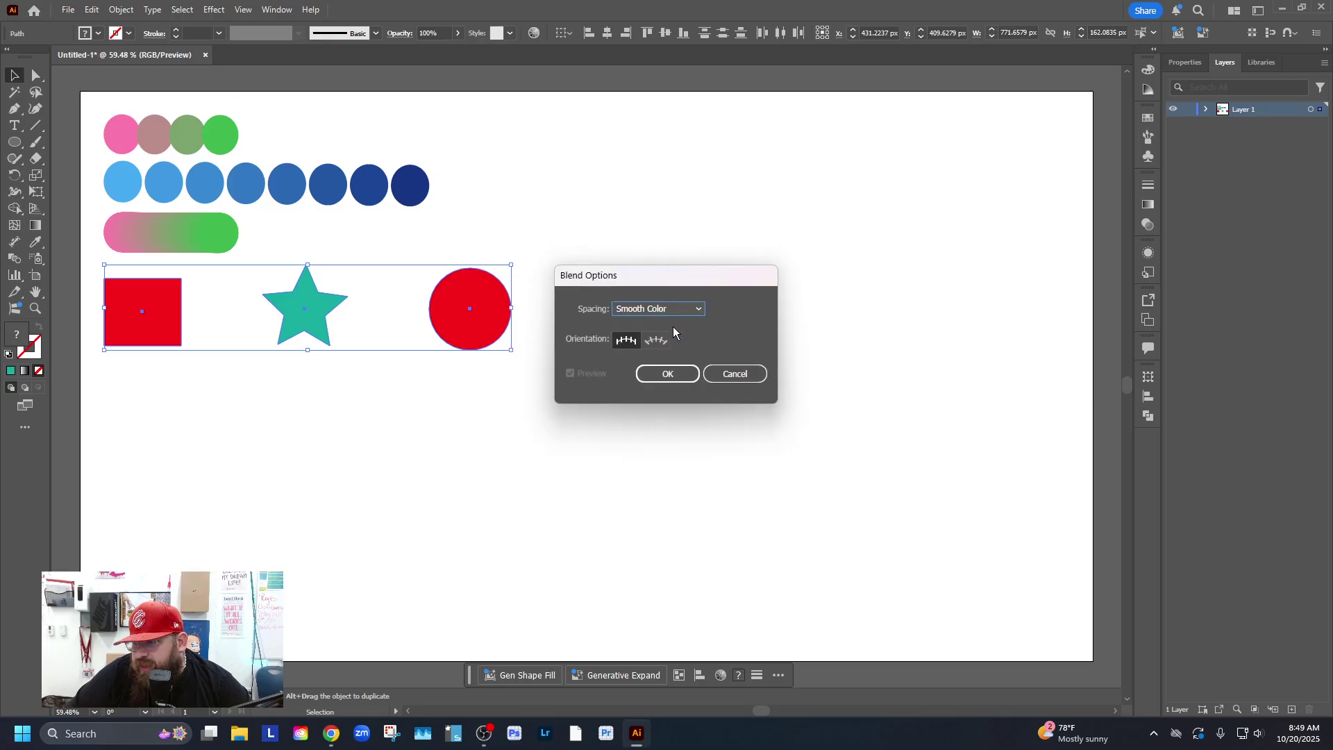
left_click(677, 374)
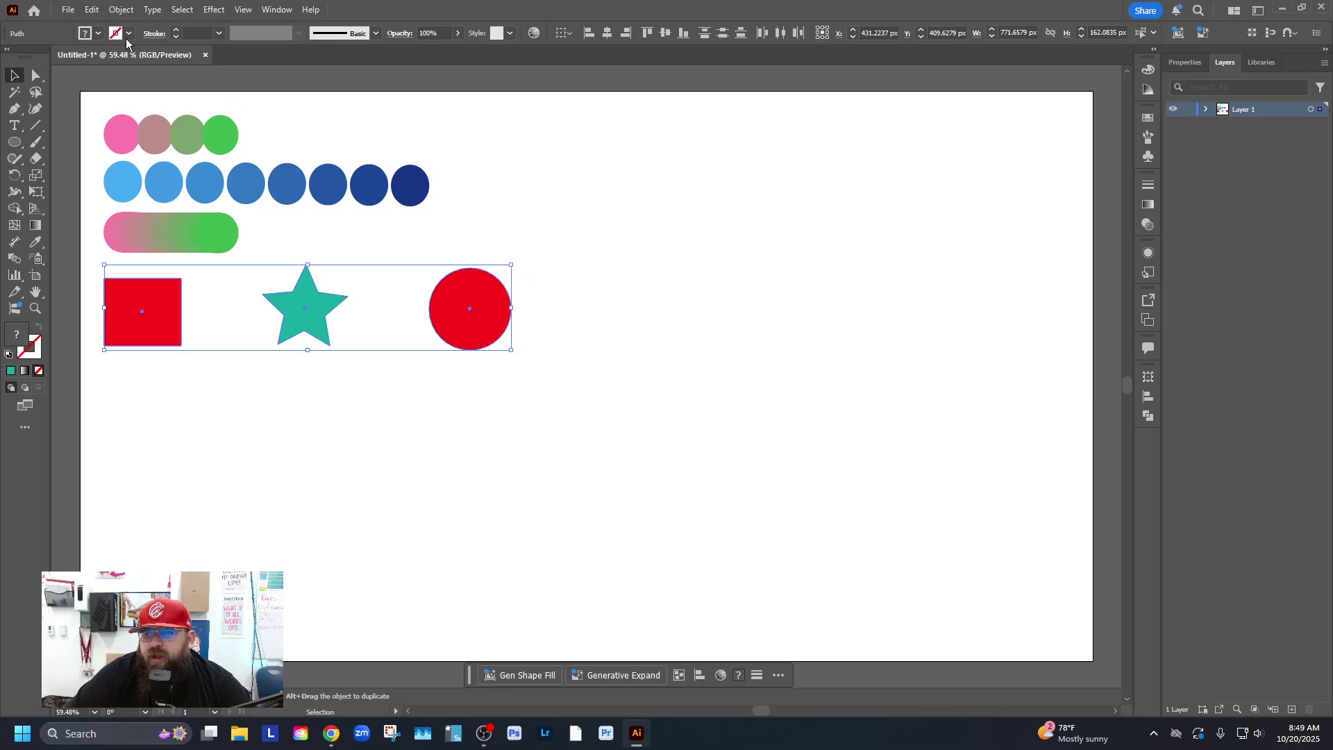
key("ctrl+alt+b")
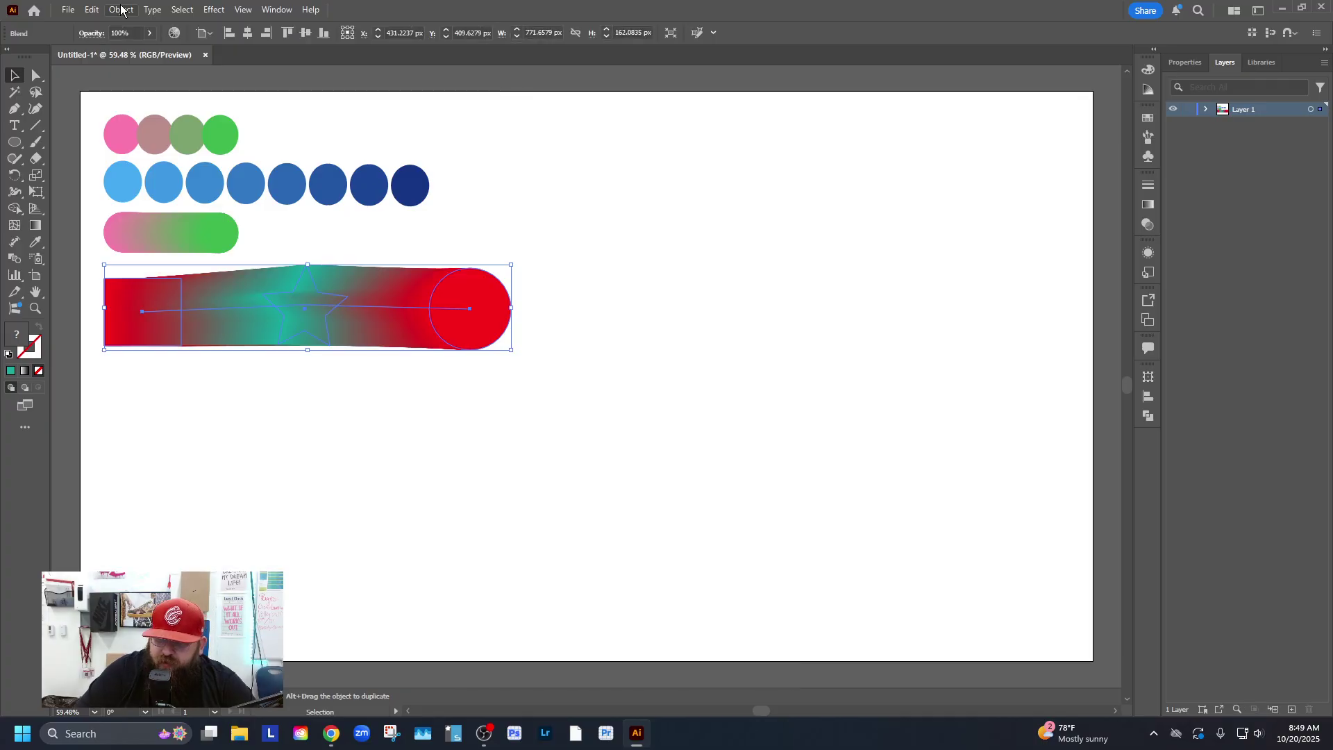
left_click(422, 417)
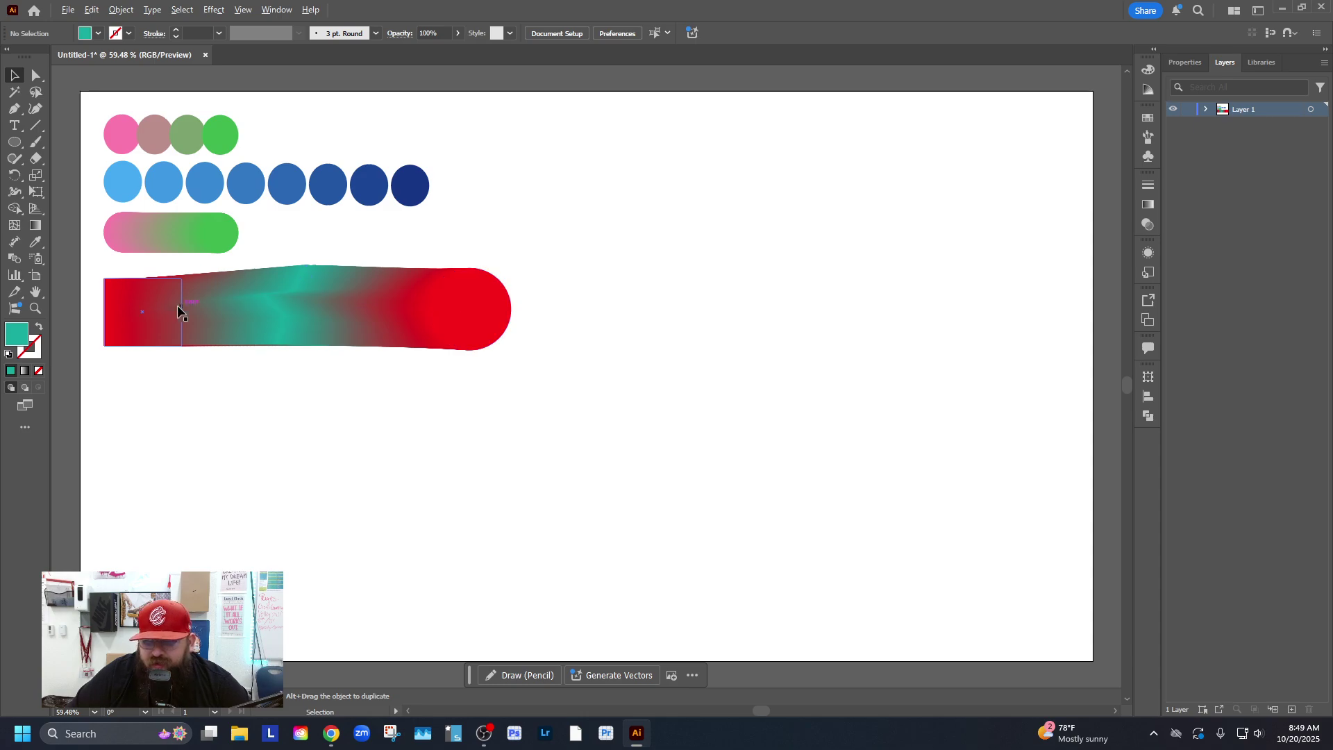
Release the blend joining the red rectangle, teal star and red circle, and deselect the shapes.
key("a")
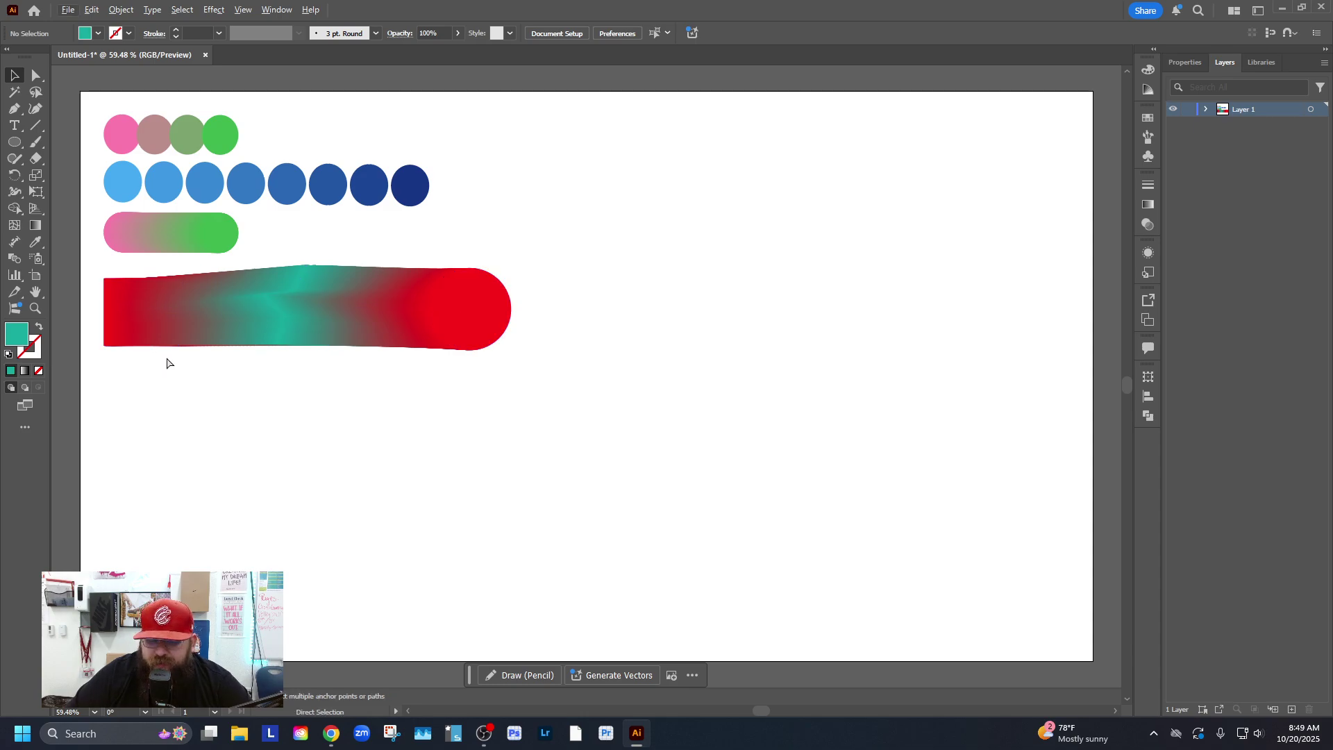
key("ctrl+alt+shift+b")
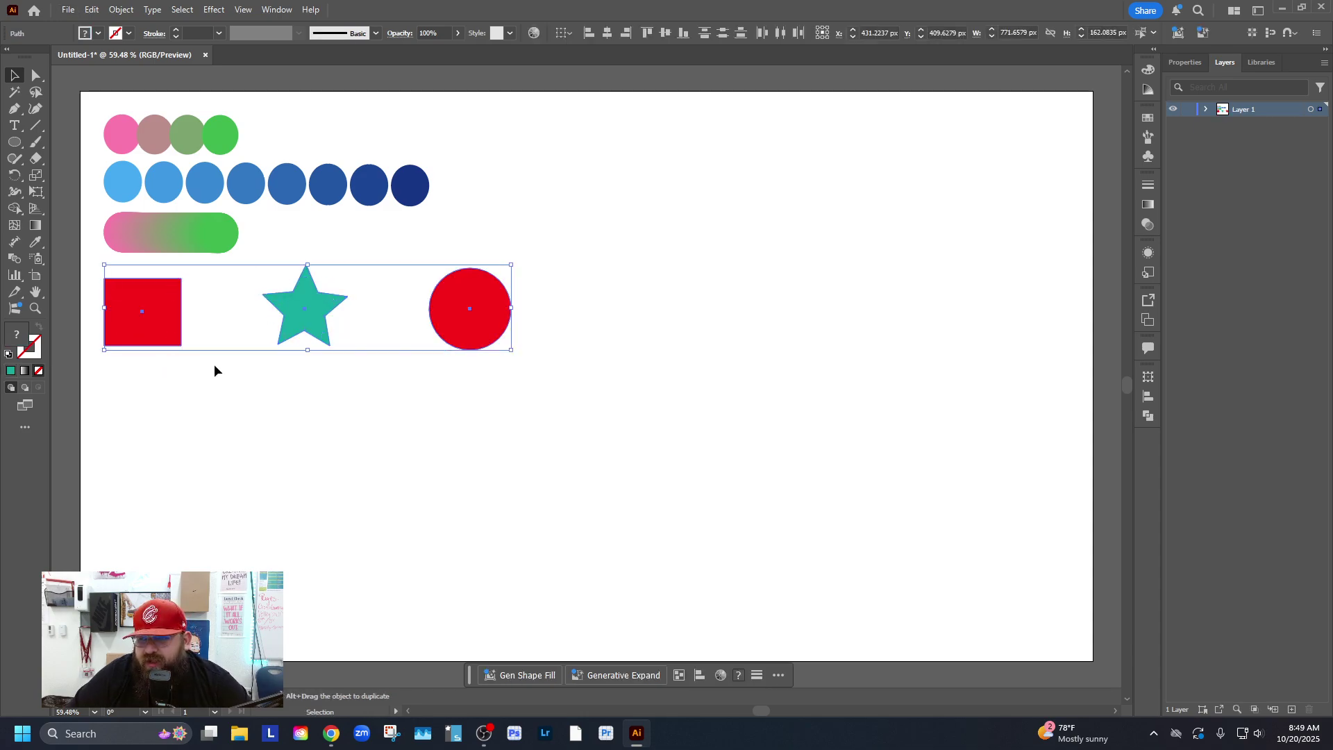
left_click(563, 382)
Blend the rectangle, star and circle with Specified Steps spacing of 25, and deselect the result.
left_click_drag(576, 391, 128, 282)
left_click(121, 10)
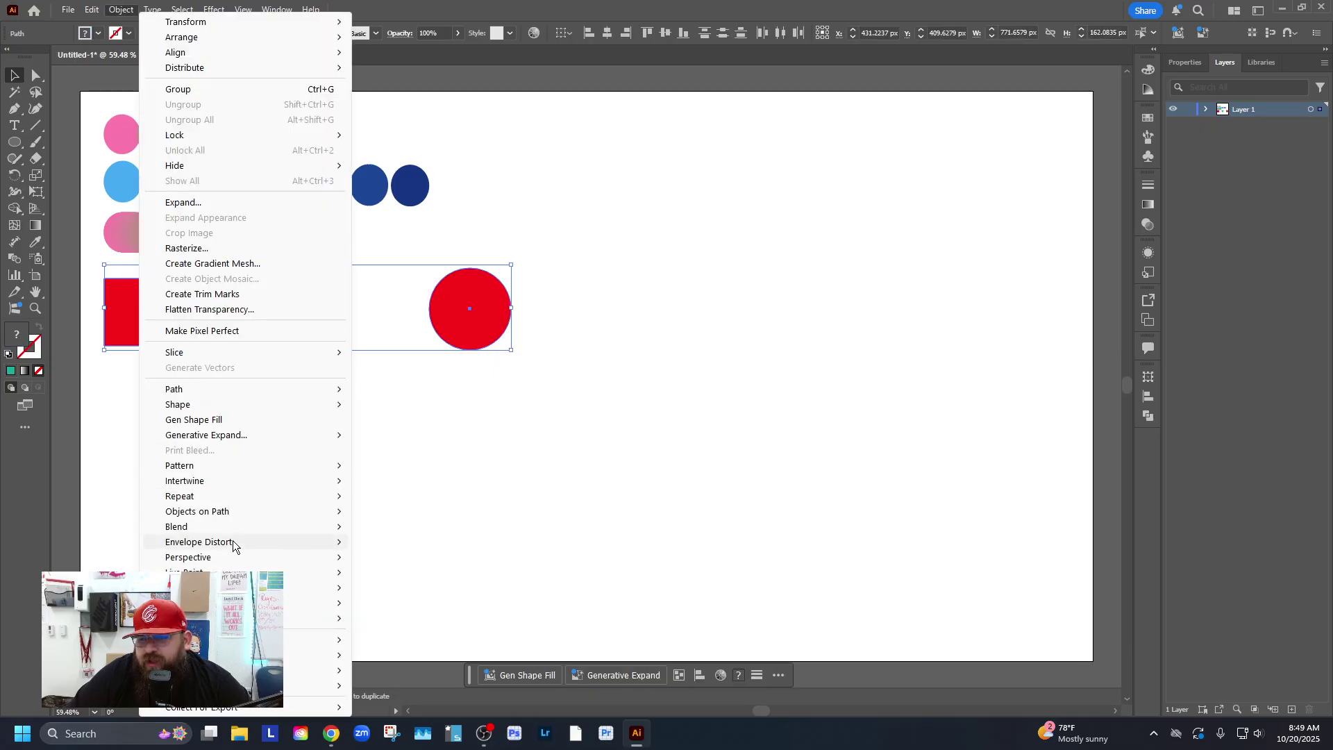
mouse_move(209, 527)
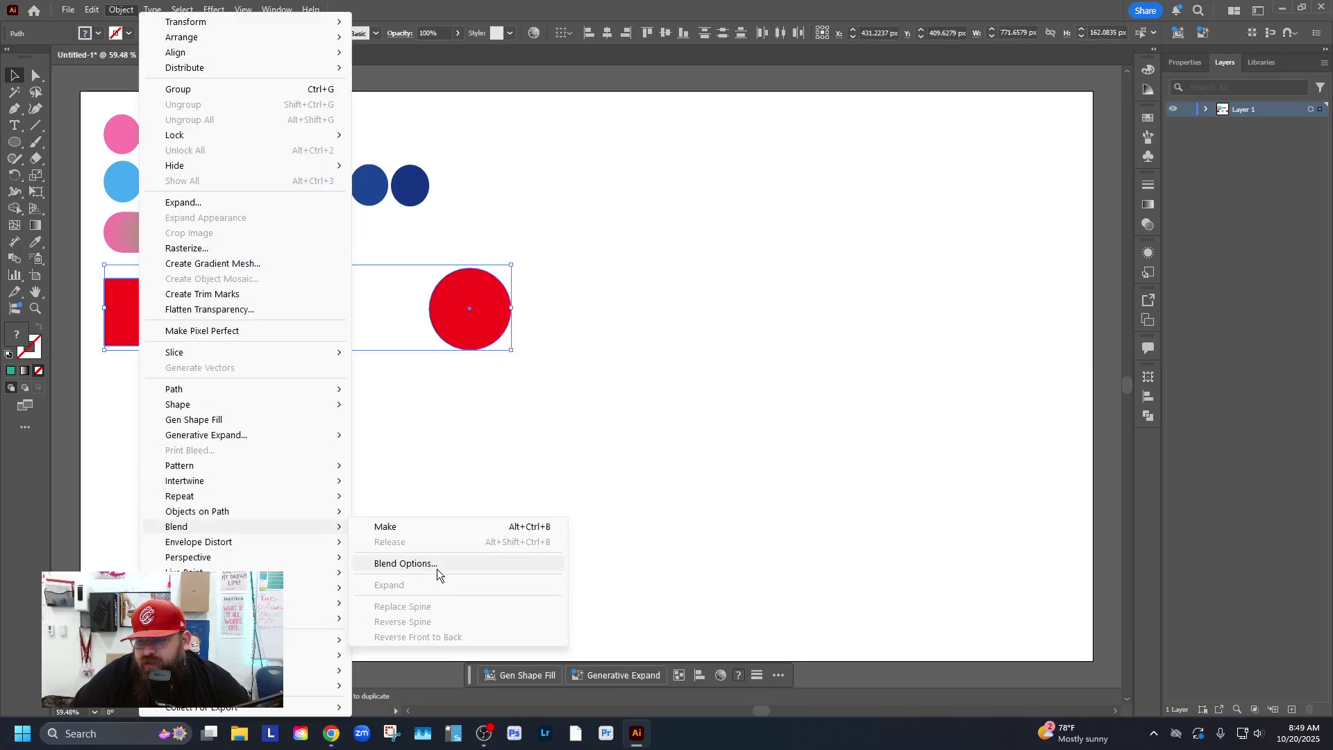
left_click(476, 564)
left_click(694, 309)
left_click(649, 336)
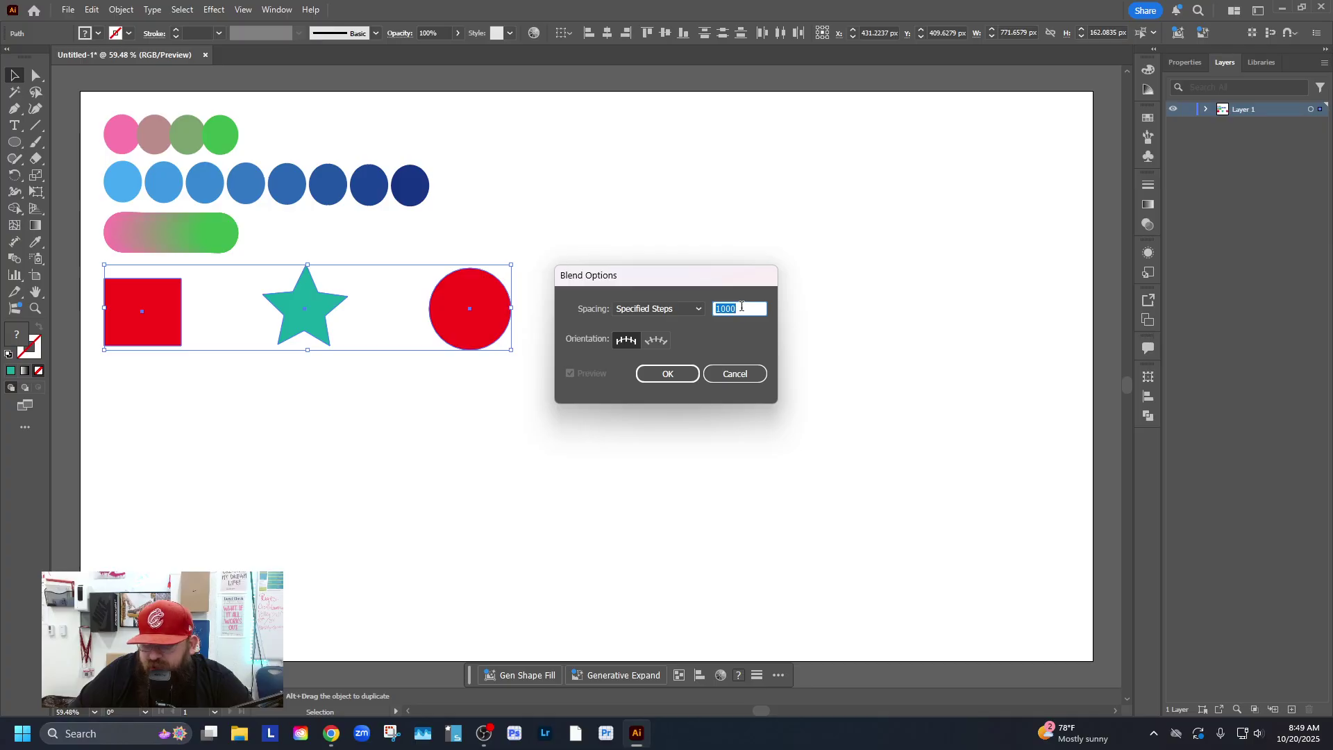
type("25")
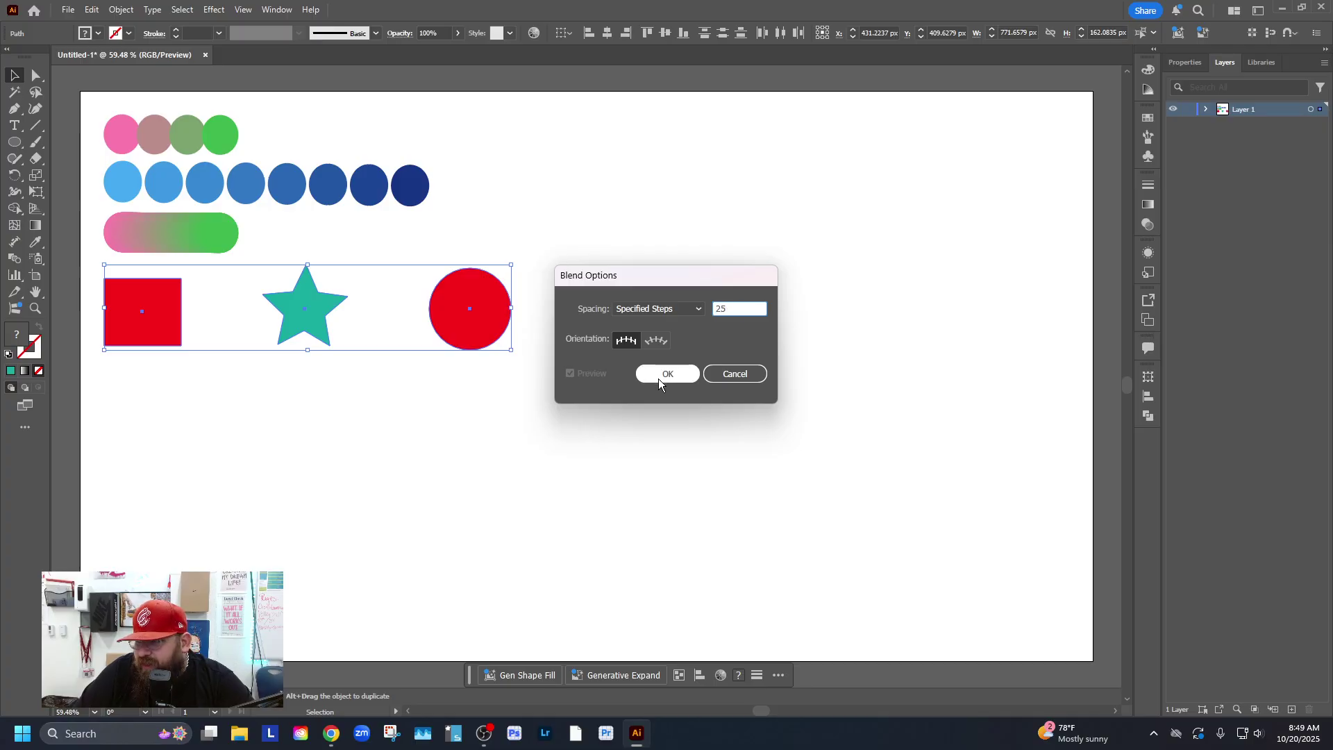
left_click(658, 375)
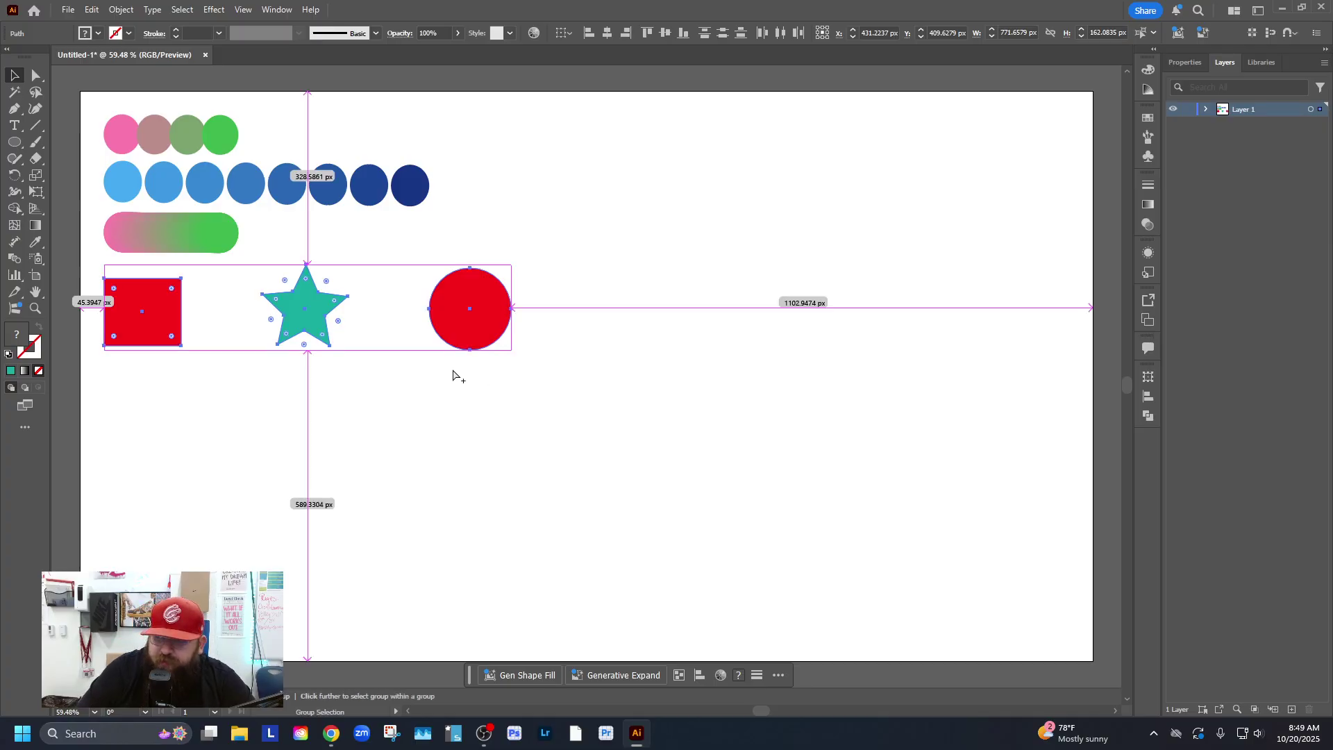
key("alt+ctrl+b")
left_click(383, 415)
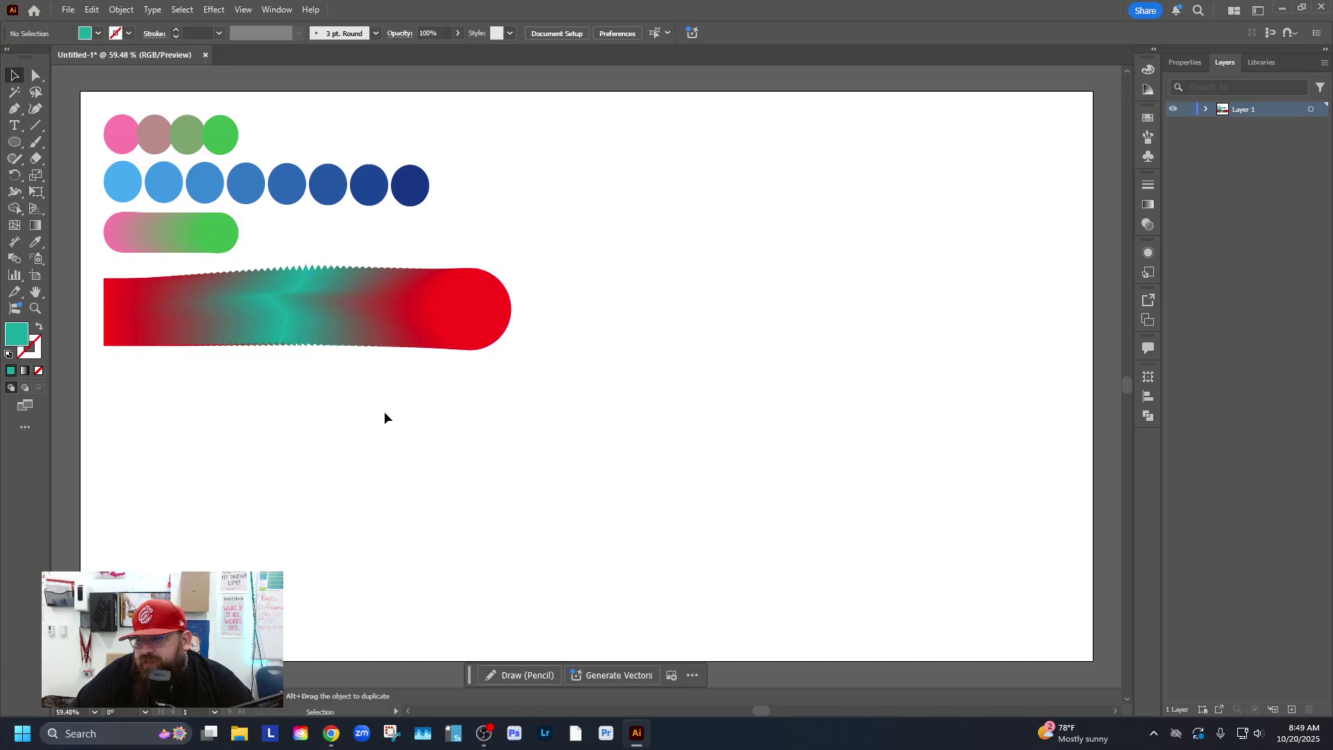
Bend the blend's spine into a V by moving the star's anchor down and the circle's anchor up, and deselect it.
left_click(465, 318)
left_click(36, 74)
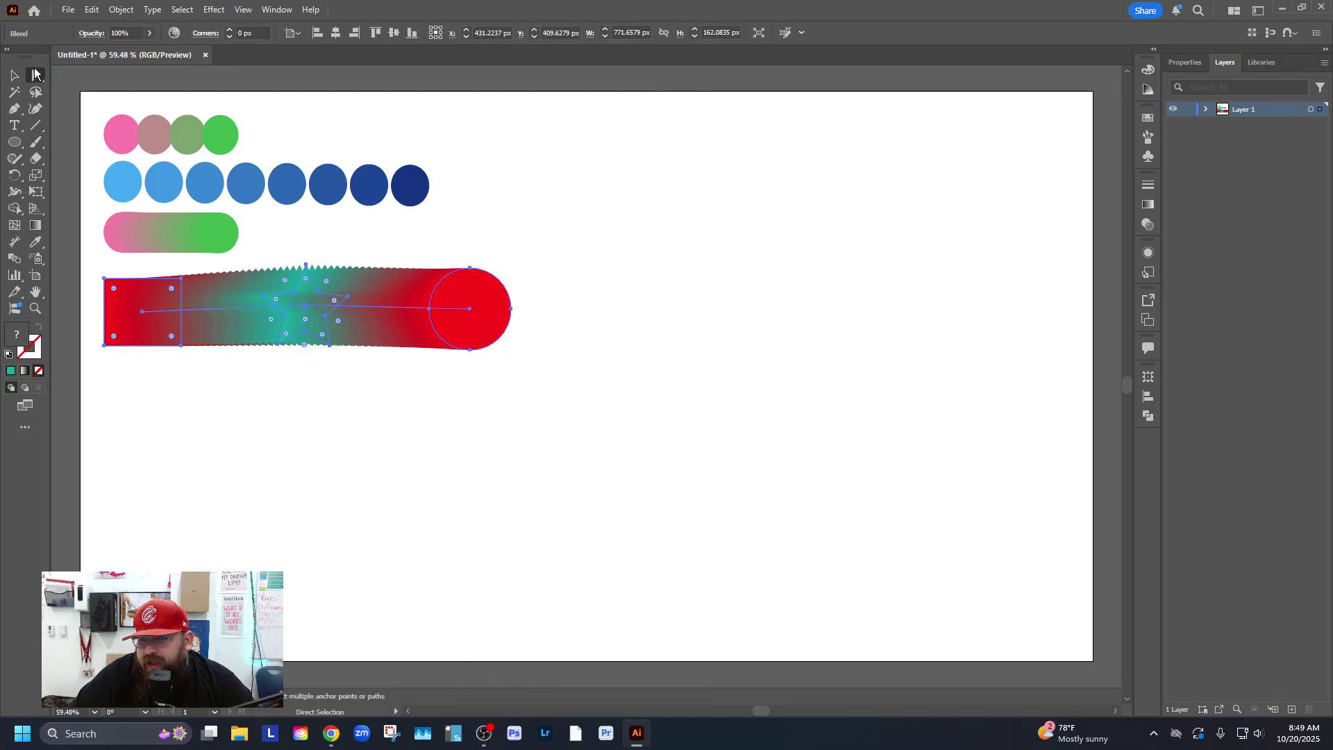
left_click_drag(470, 308, 471, 400)
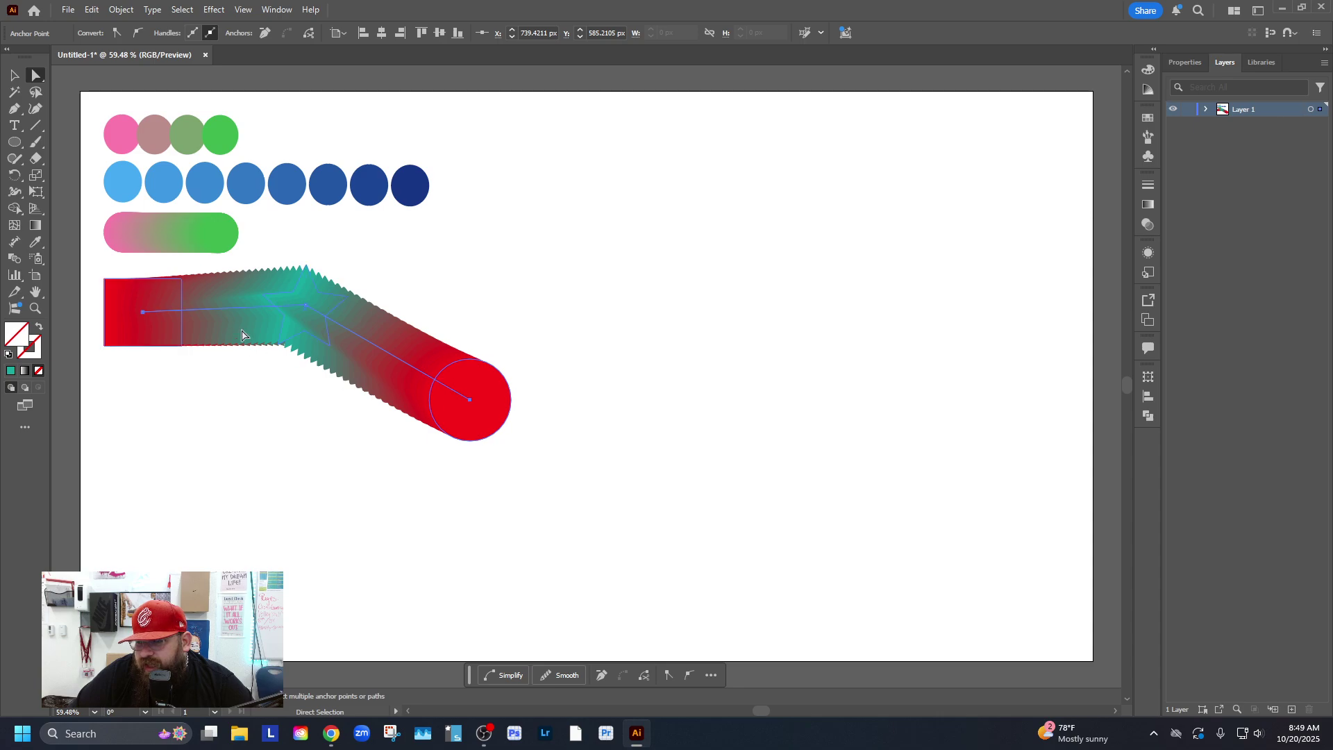
left_click_drag(306, 306, 258, 425)
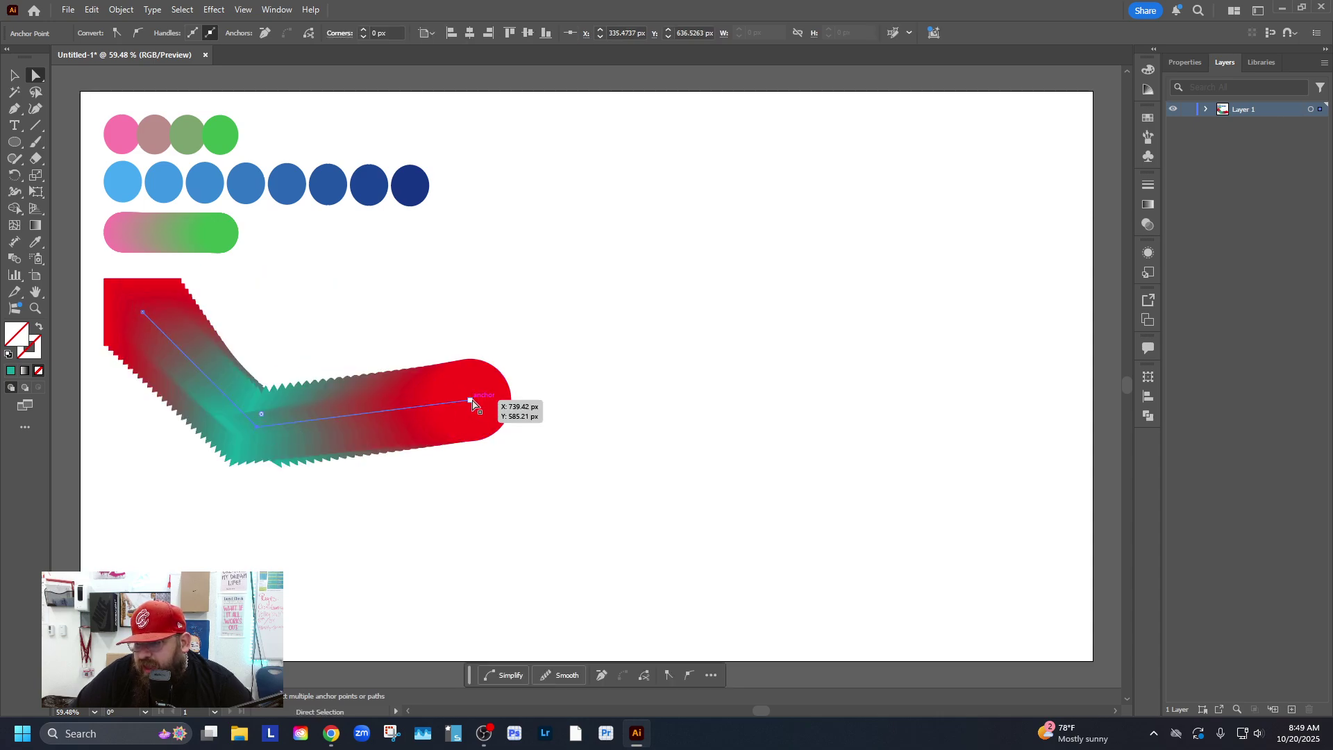
left_click_drag(471, 401, 505, 257)
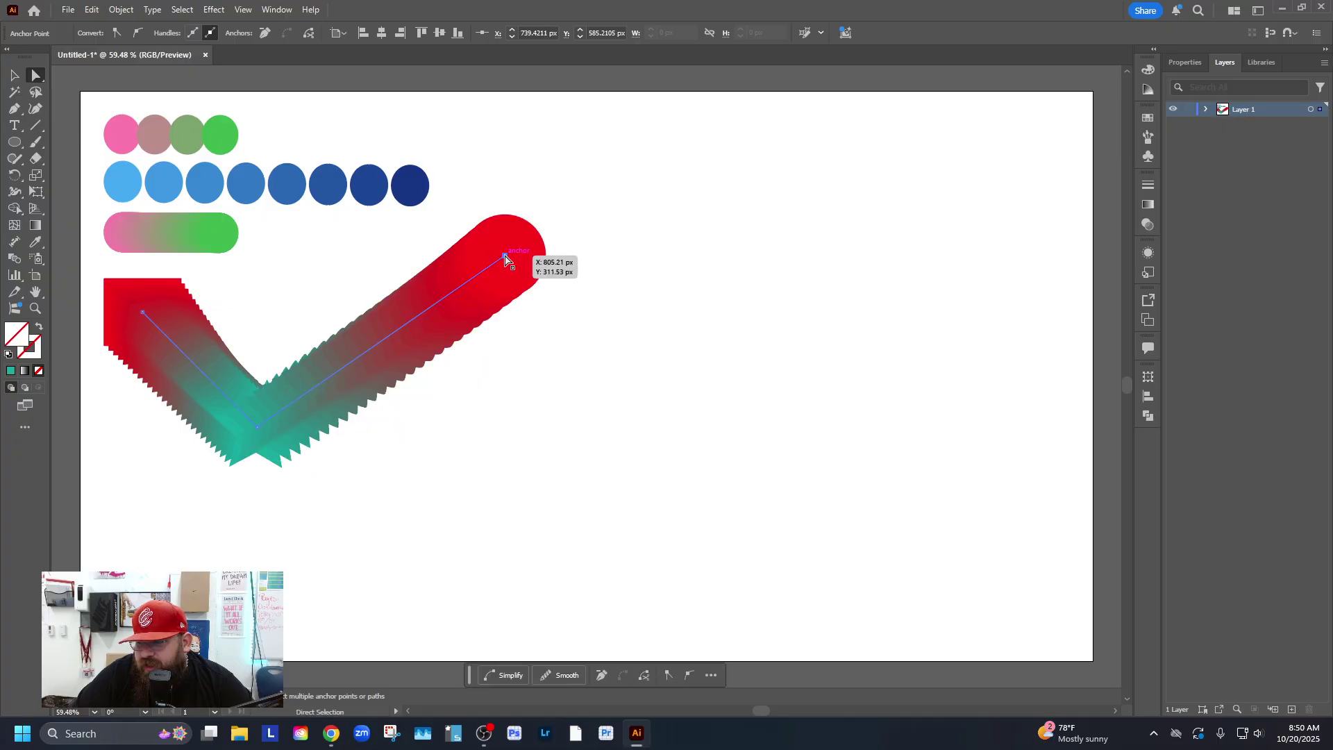
left_click(474, 401)
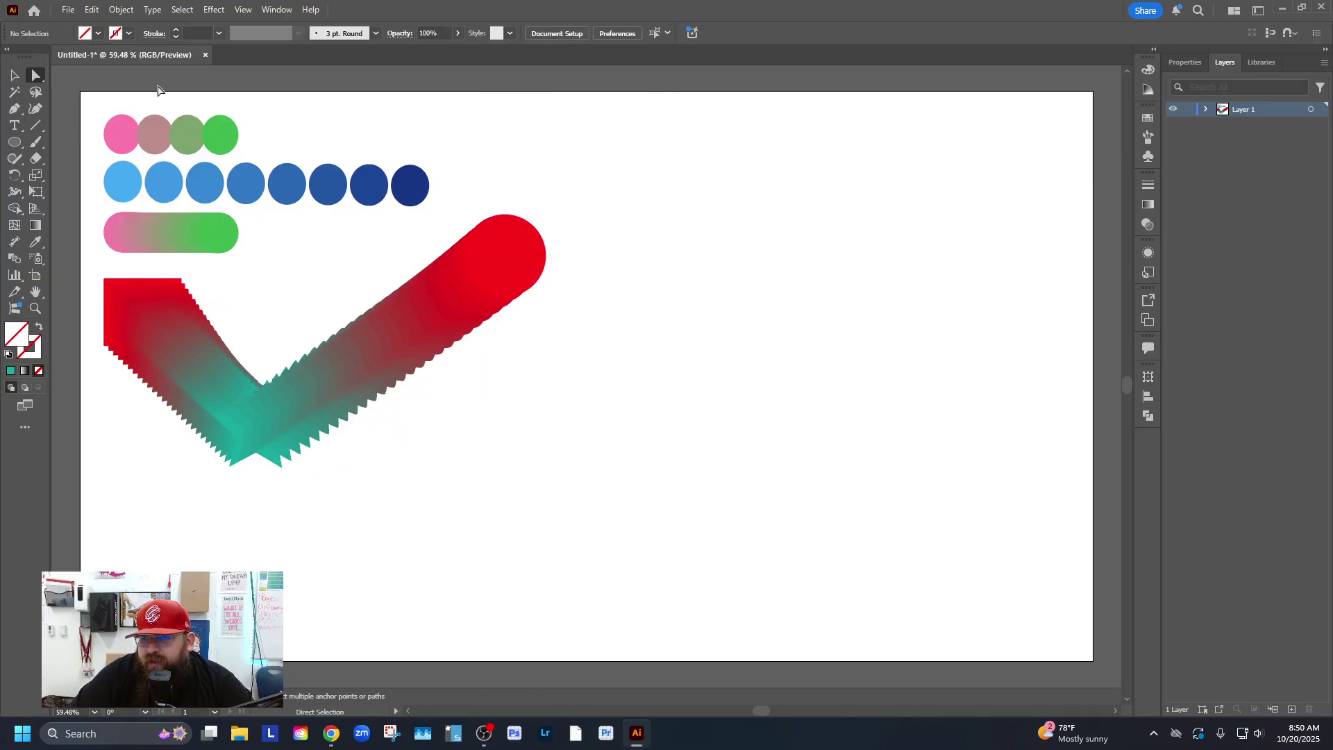
Reduce the bent blend's Specified Steps to 4 in its blend options.
left_click_drag(94, 310, 638, 324)
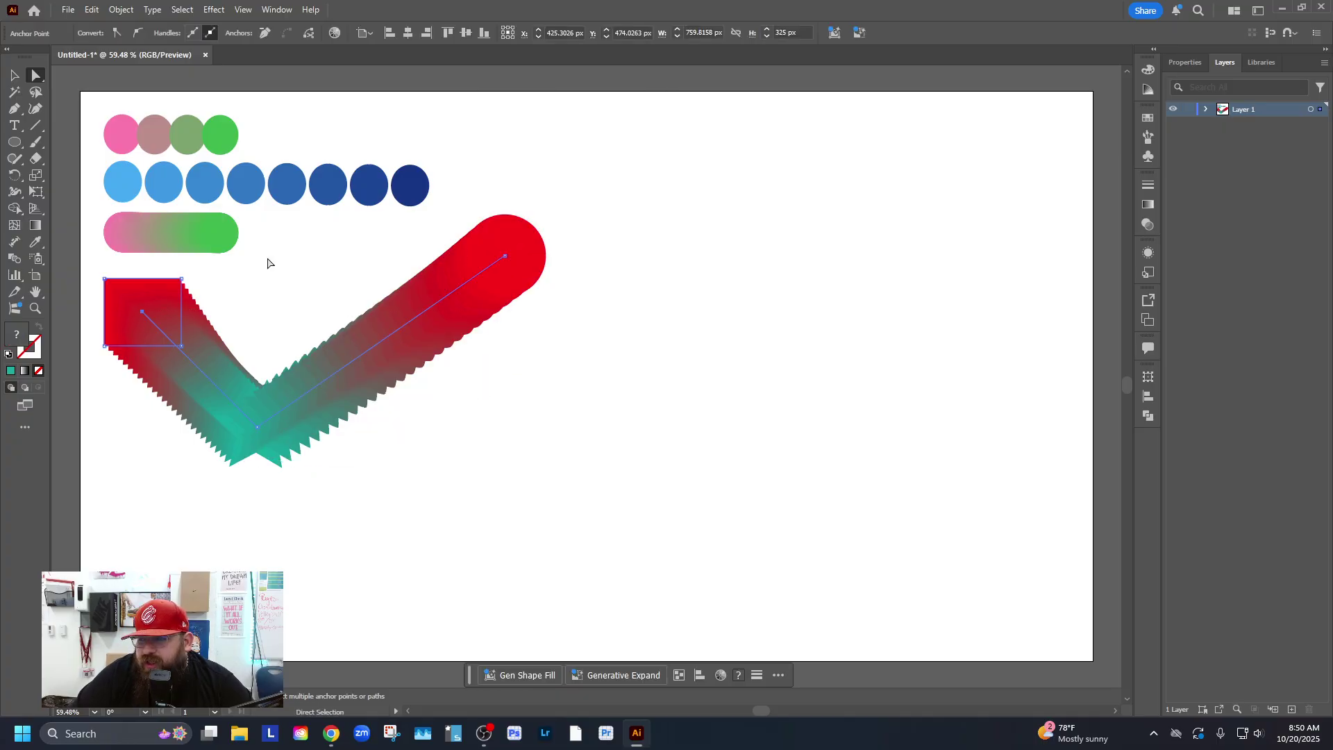
left_click(121, 9)
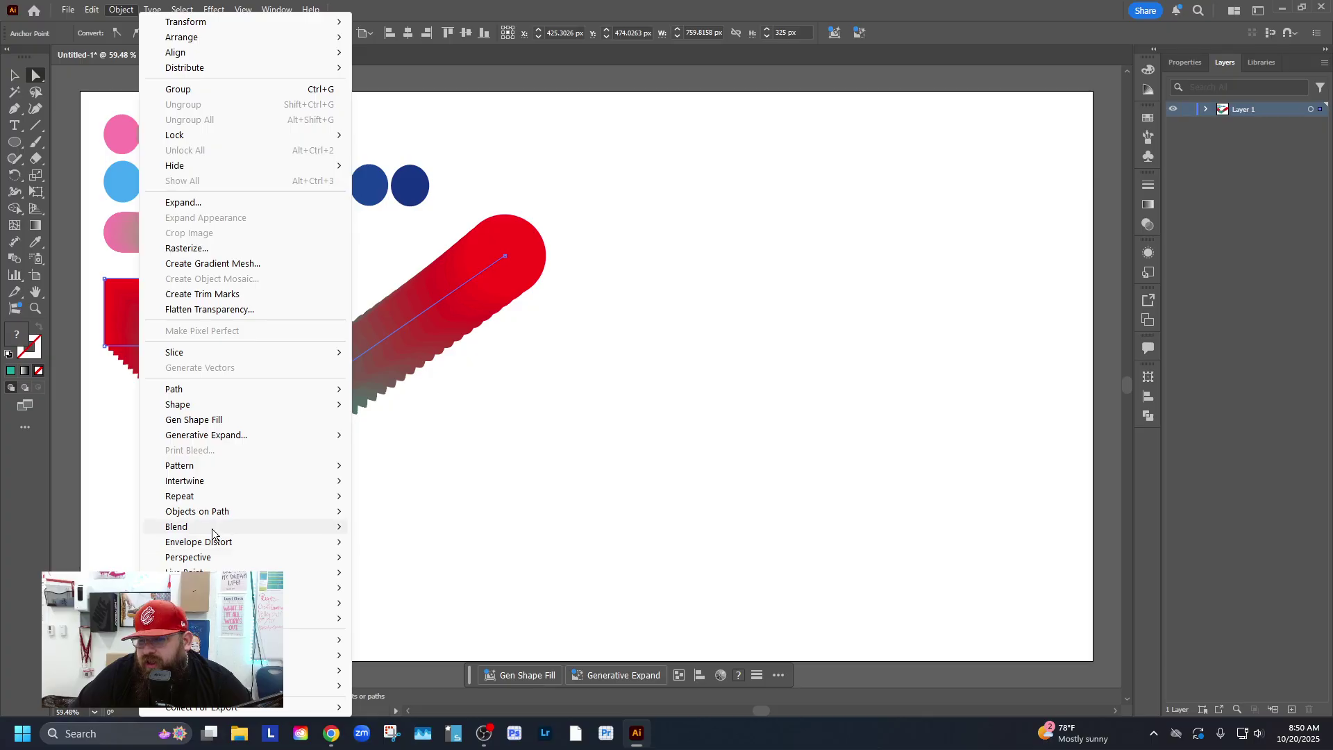
mouse_move(174, 527)
left_click(432, 565)
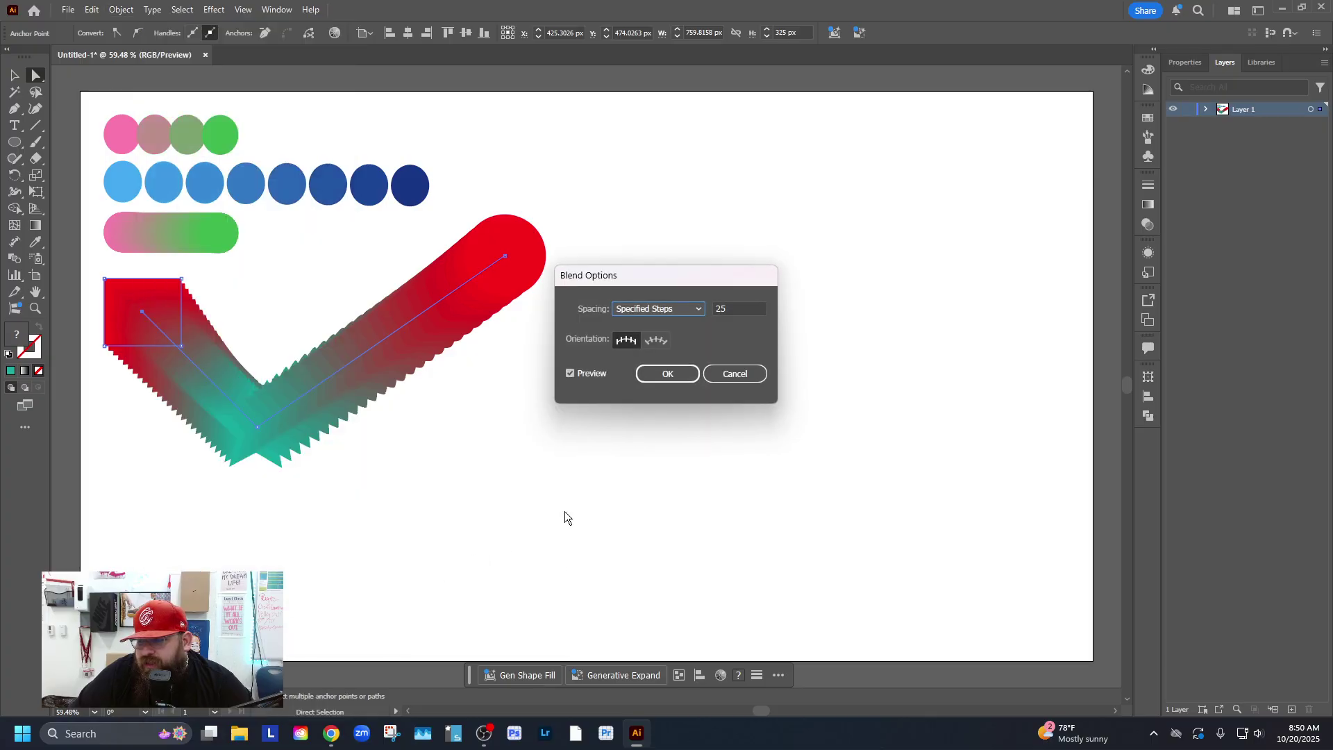
double_click(742, 308)
type("5")
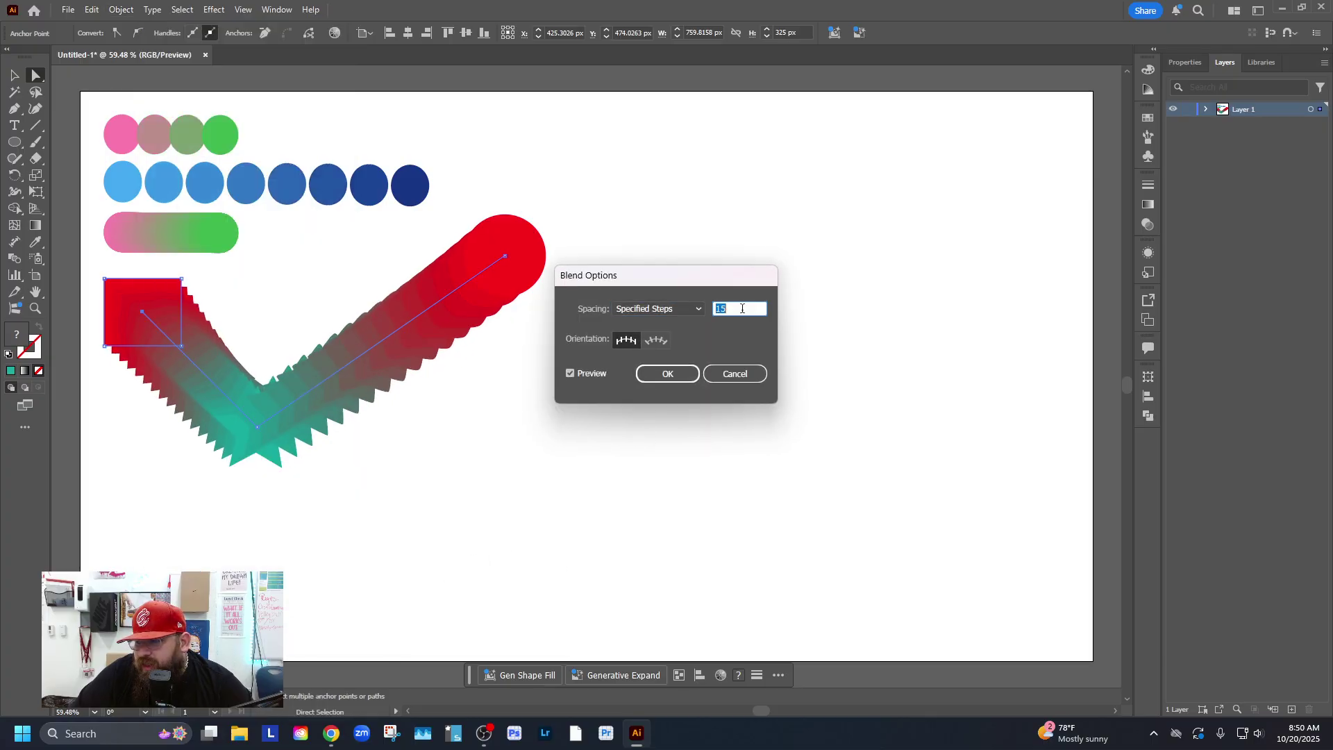
key("Down")
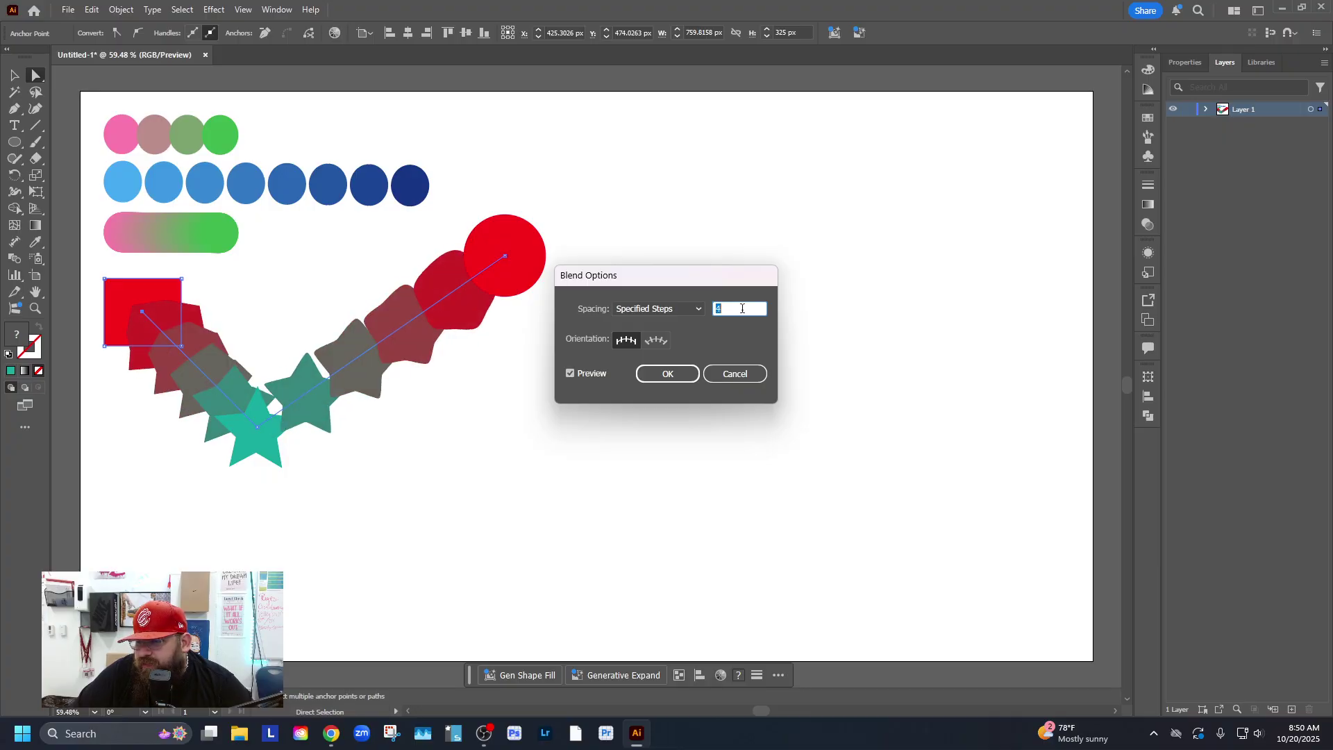
left_click(671, 375)
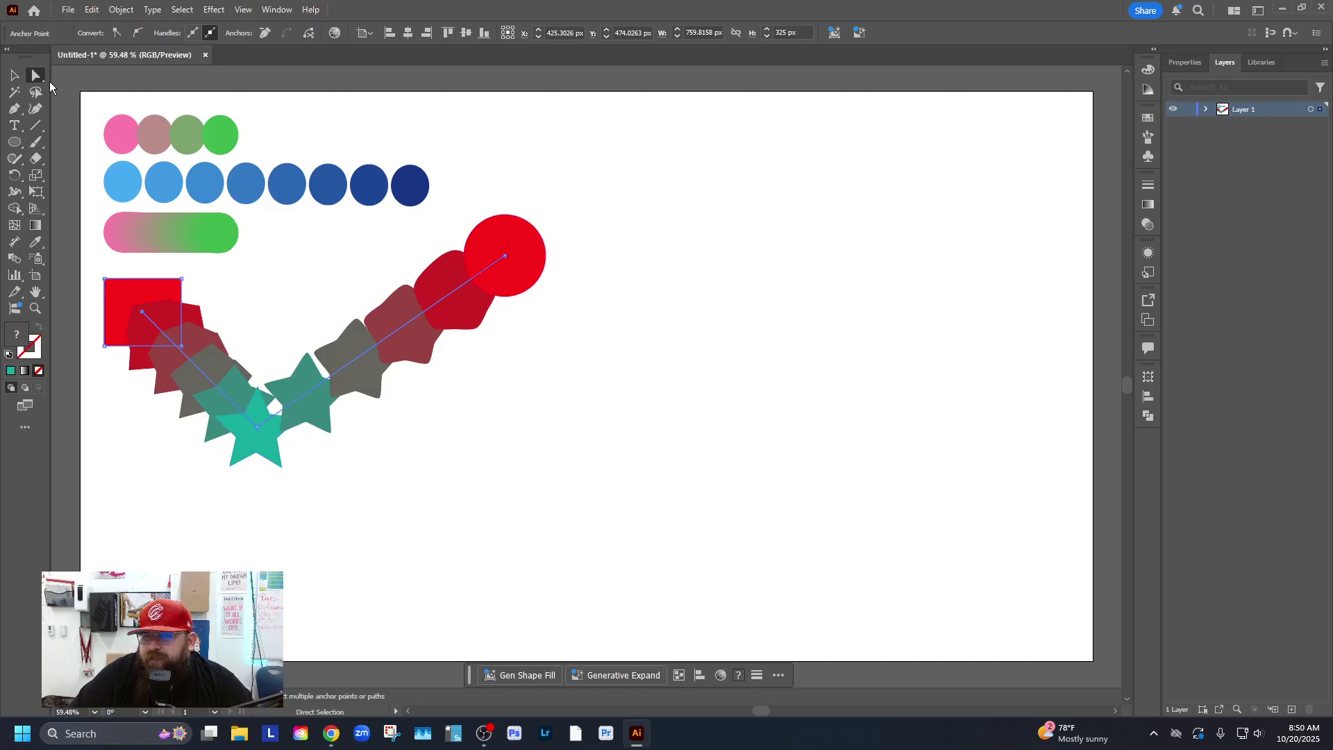
Straighten the blend's spine by lowering the circle and rectangle anchors level with the star.
left_click(504, 256)
left_click_drag(505, 257, 517, 427)
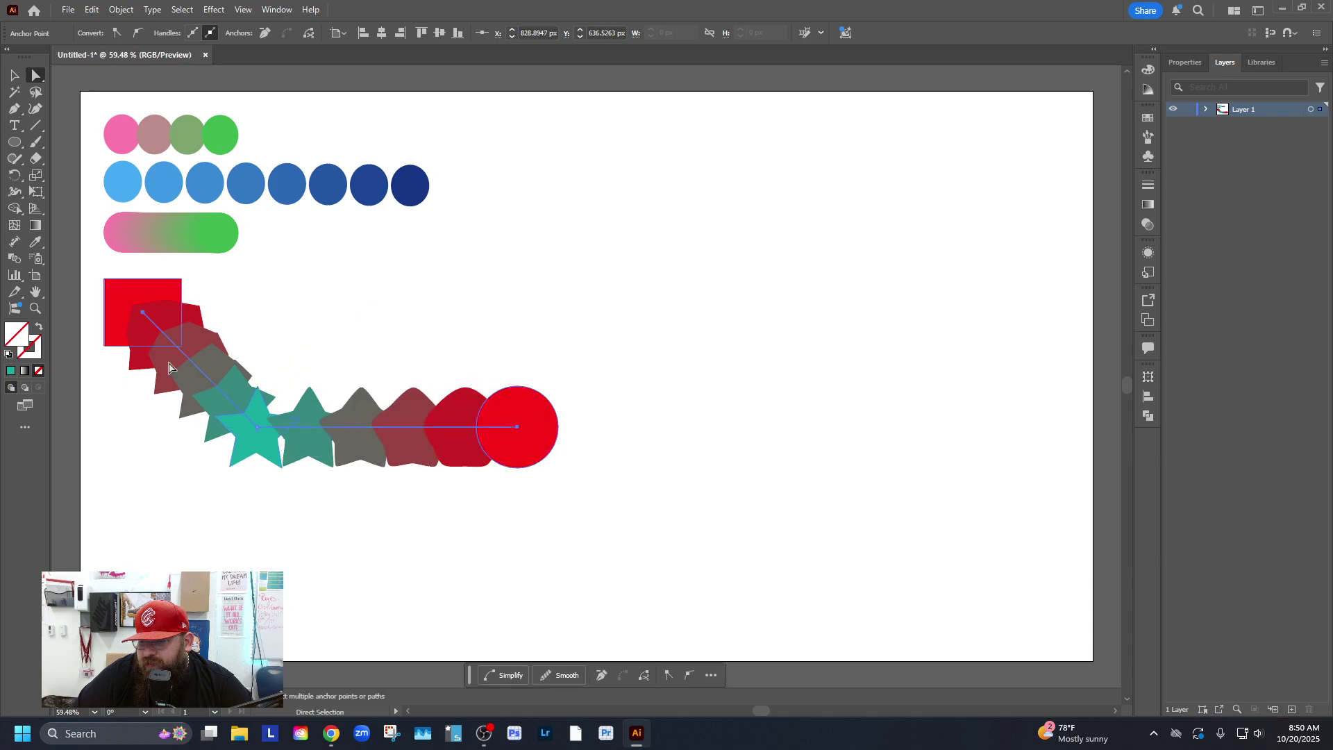
left_click_drag(144, 317, 127, 427)
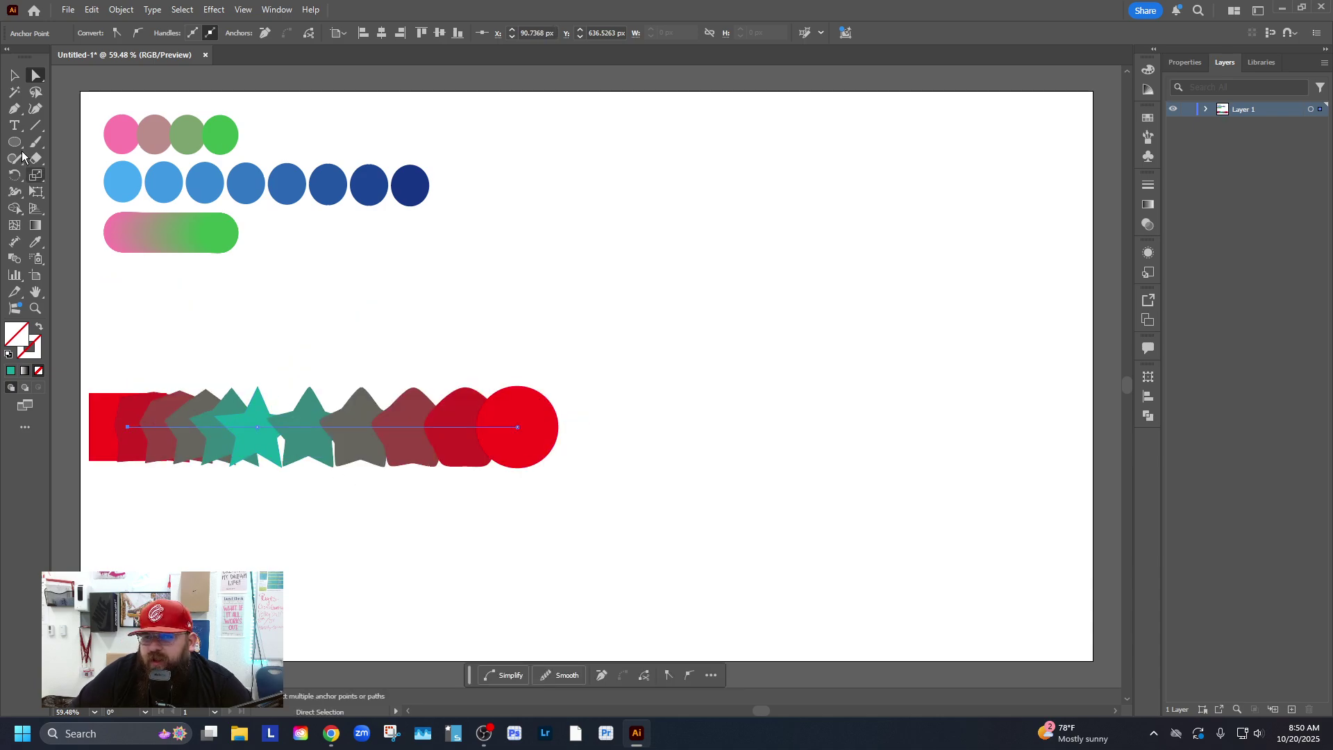
Move the whole rectangle-star-circle blend up to just below the pink-green gradient blend, and deselect it.
key("v")
left_click_drag(559, 519, 87, 385)
left_click_drag(189, 432, 188, 319)
left_click(356, 500)
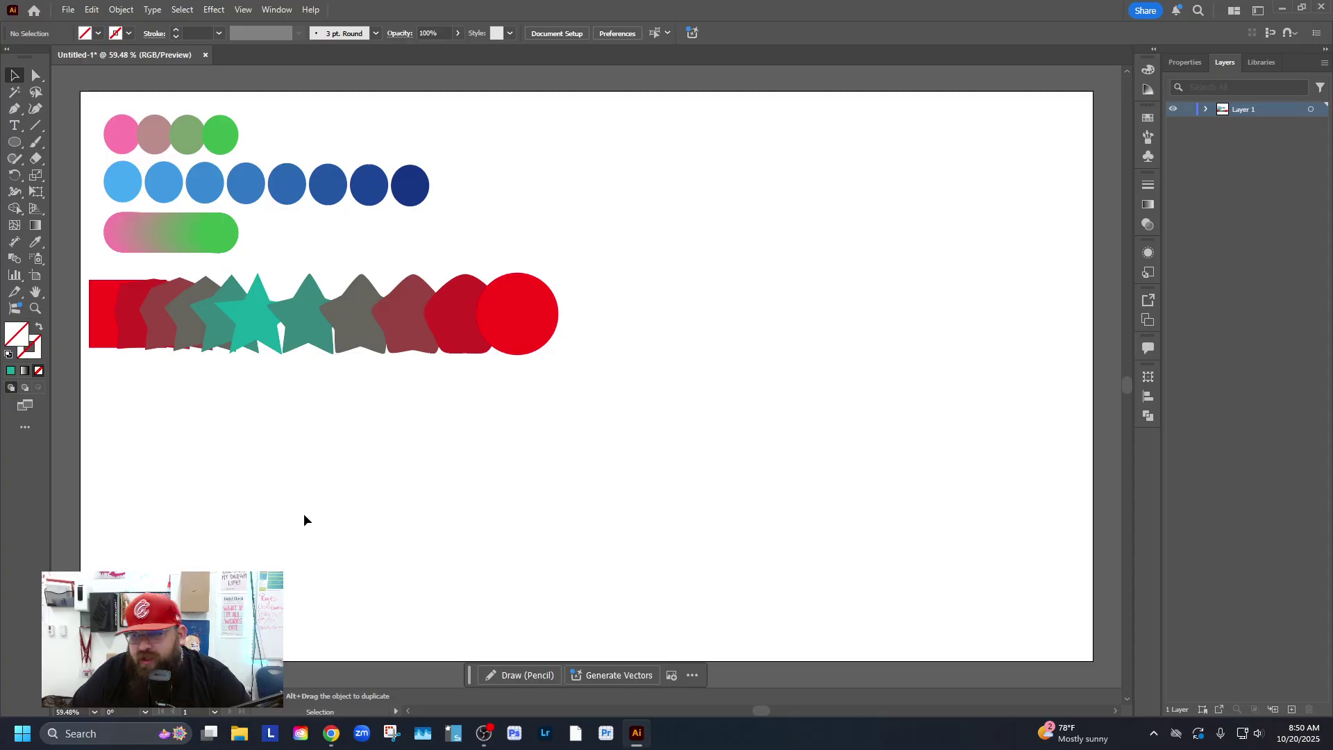
Place a line of placeholder text below the shape blend and enlarge it to about 181 pt.
left_click(14, 125)
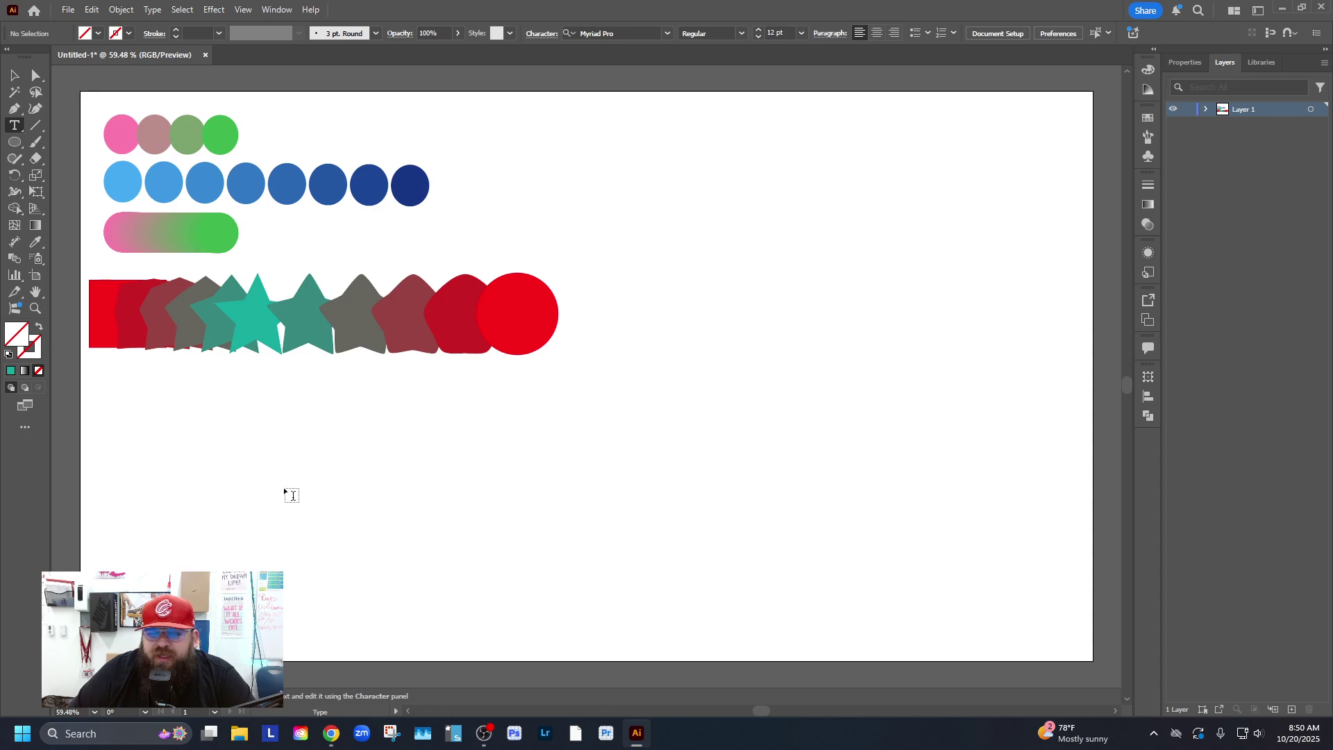
left_click(177, 435)
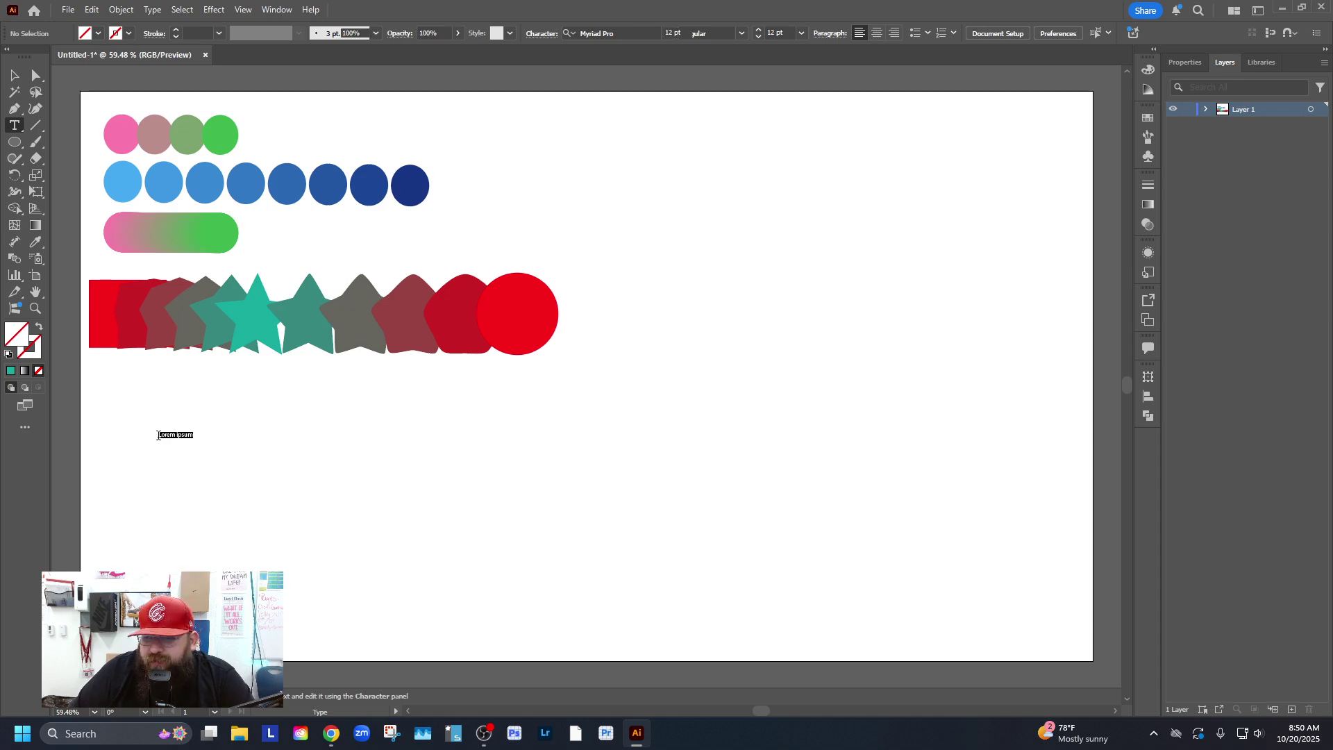
left_click(20, 77)
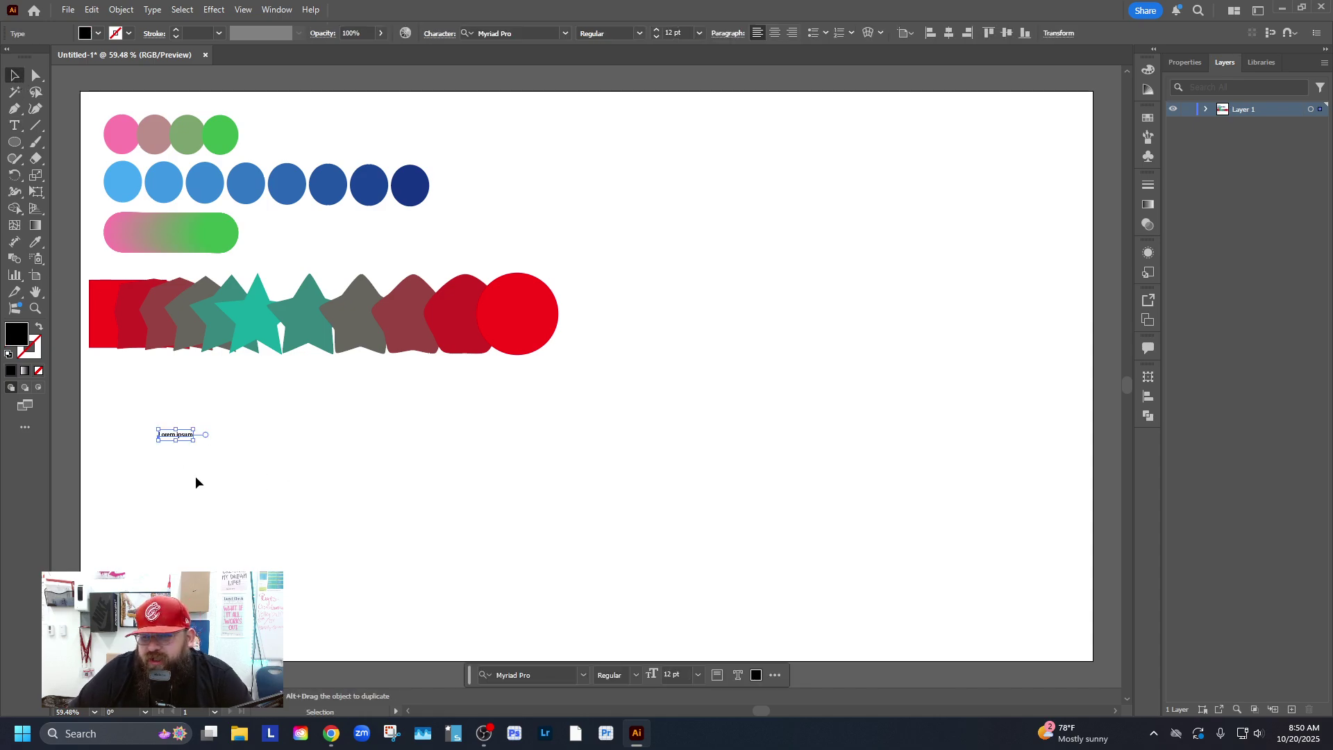
left_click_drag(197, 443, 378, 445)
Set the font of all the placeholder text to UT Boldonse Demo Regular.
triple_click(381, 448)
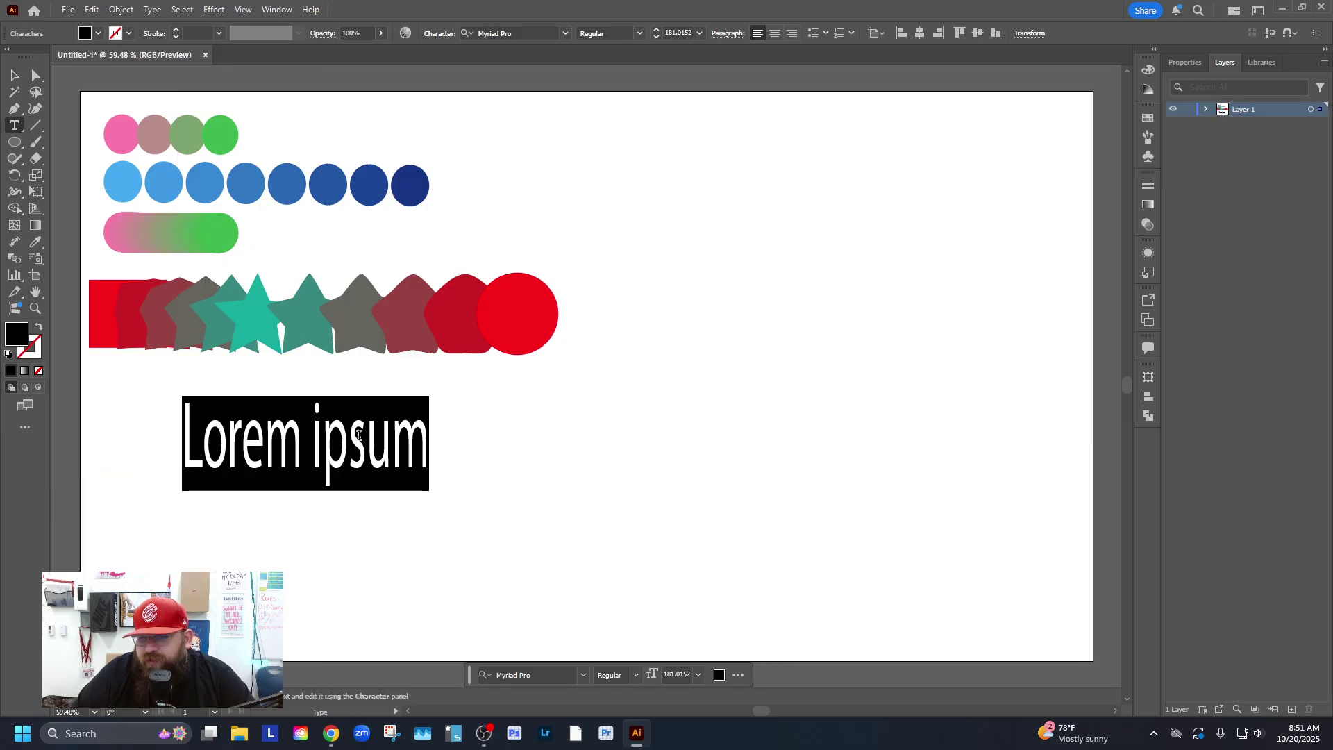
left_click(566, 38)
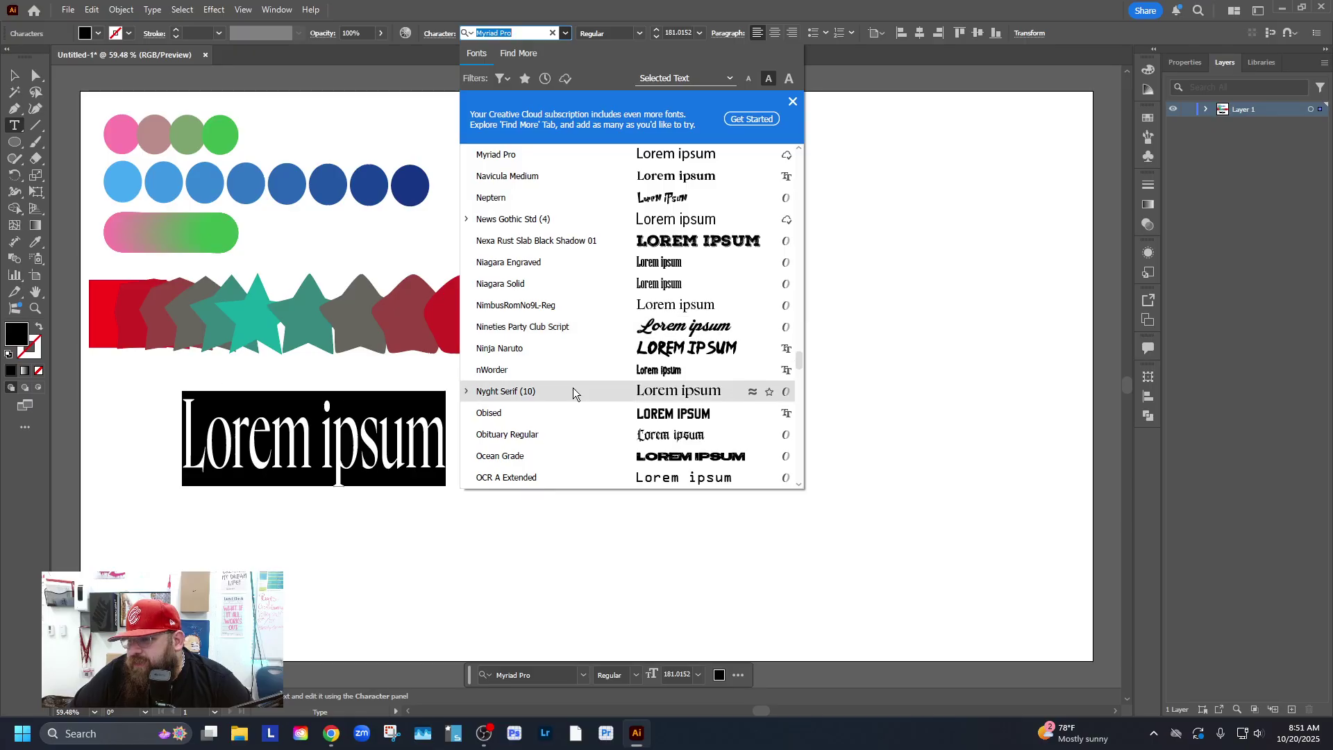
scroll(544, 412, "down", 4)
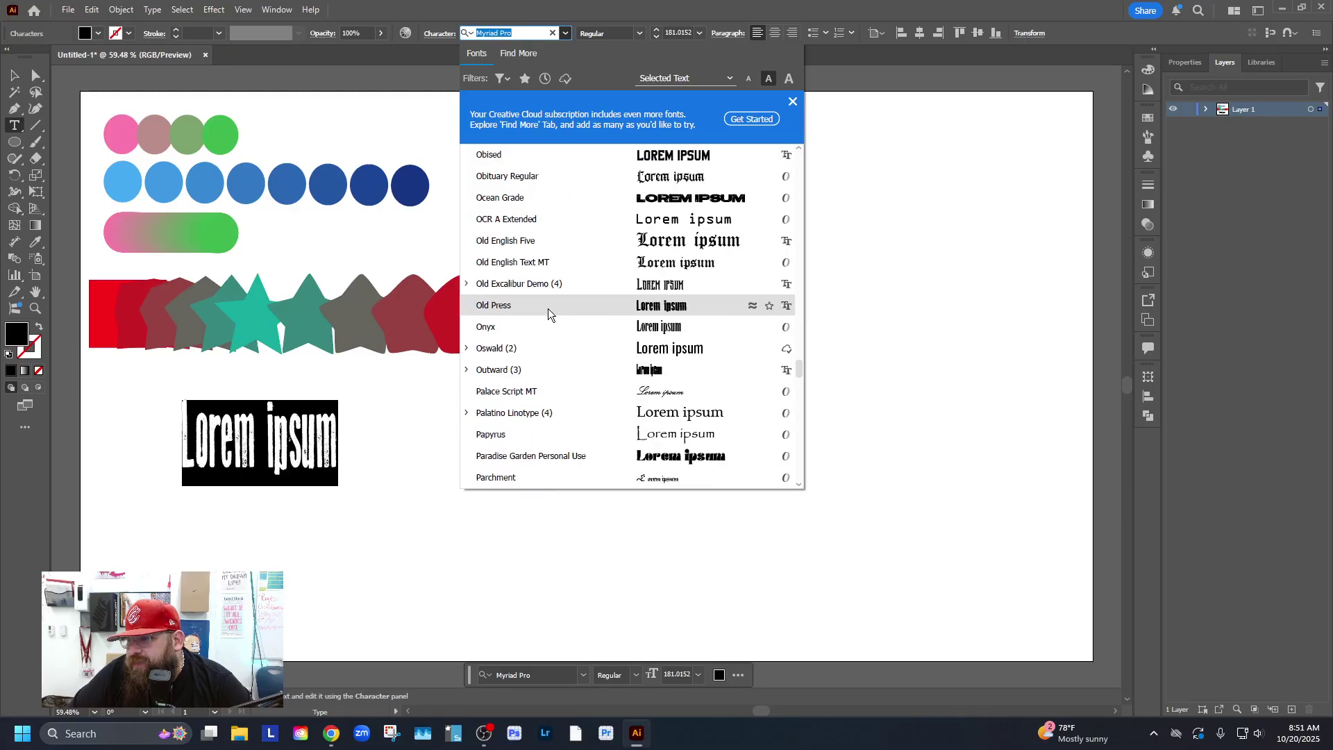
scroll(577, 312, "down", 6)
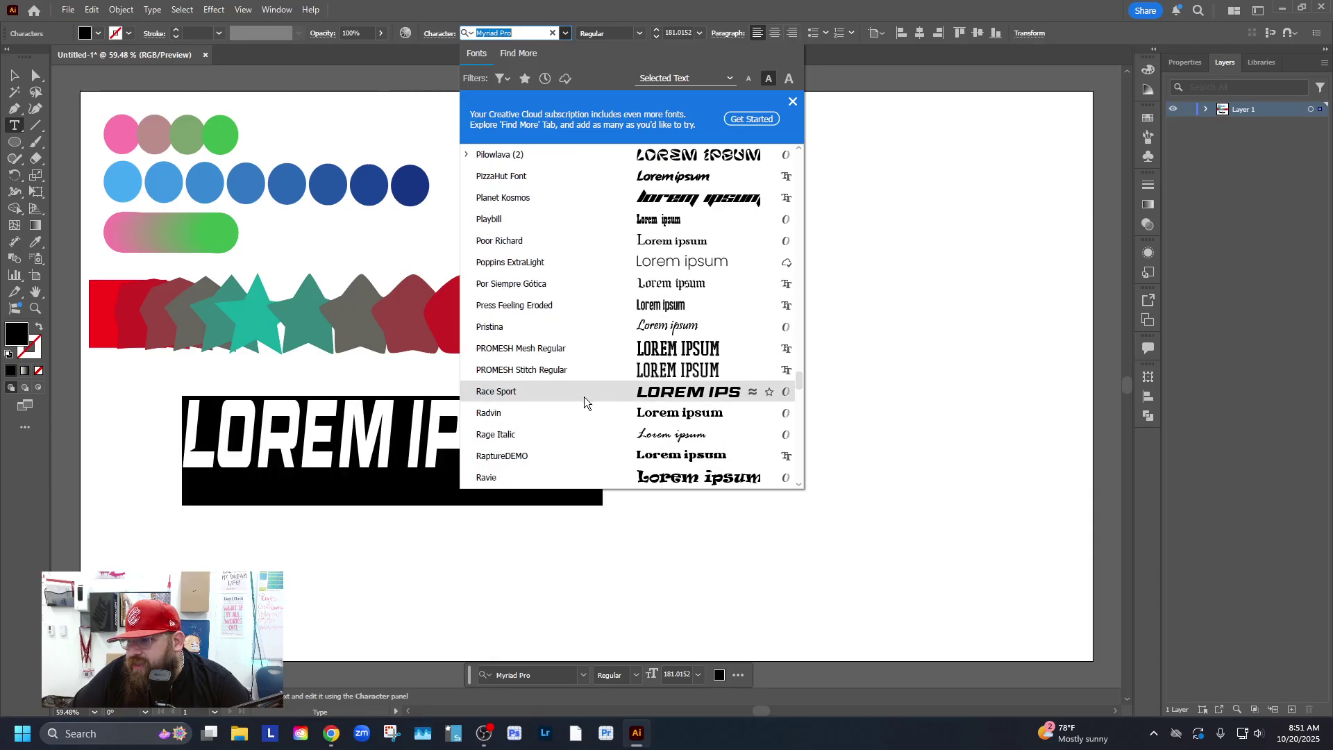
scroll(580, 381, "down", 6)
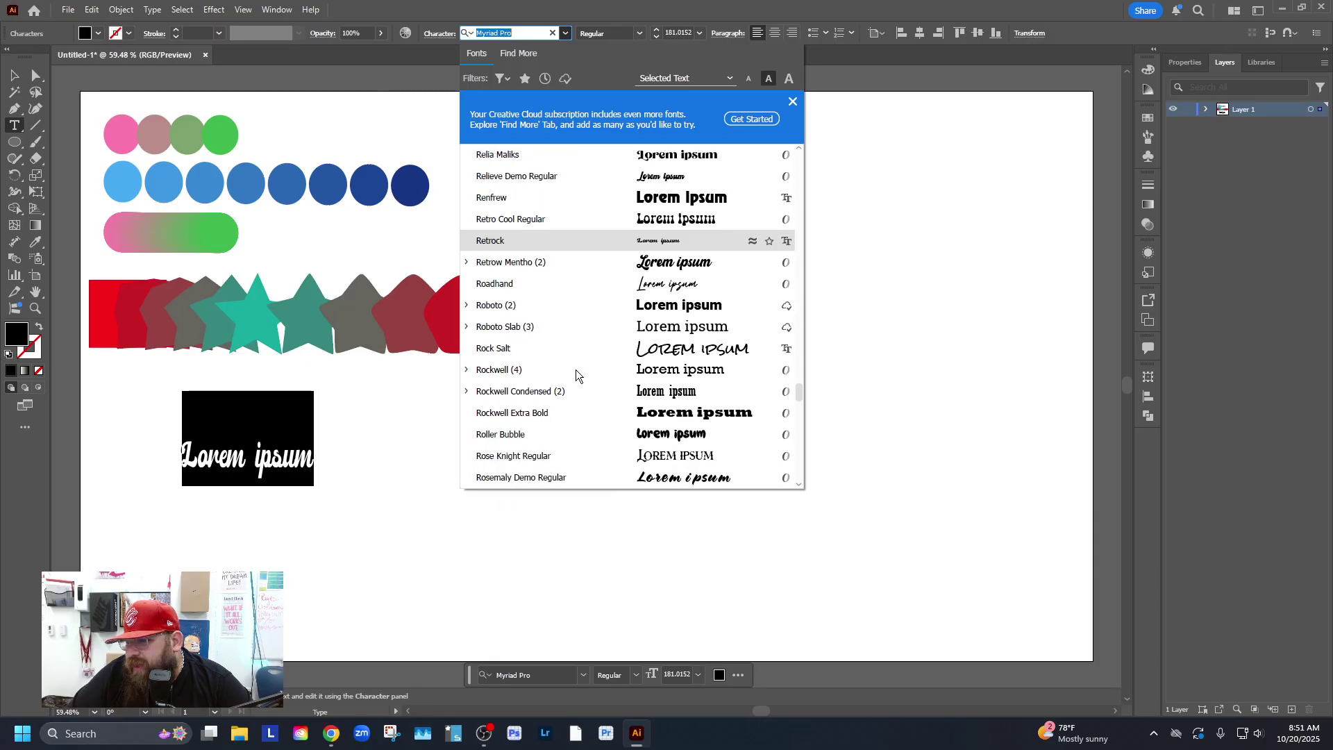
scroll(576, 370, "down", 3)
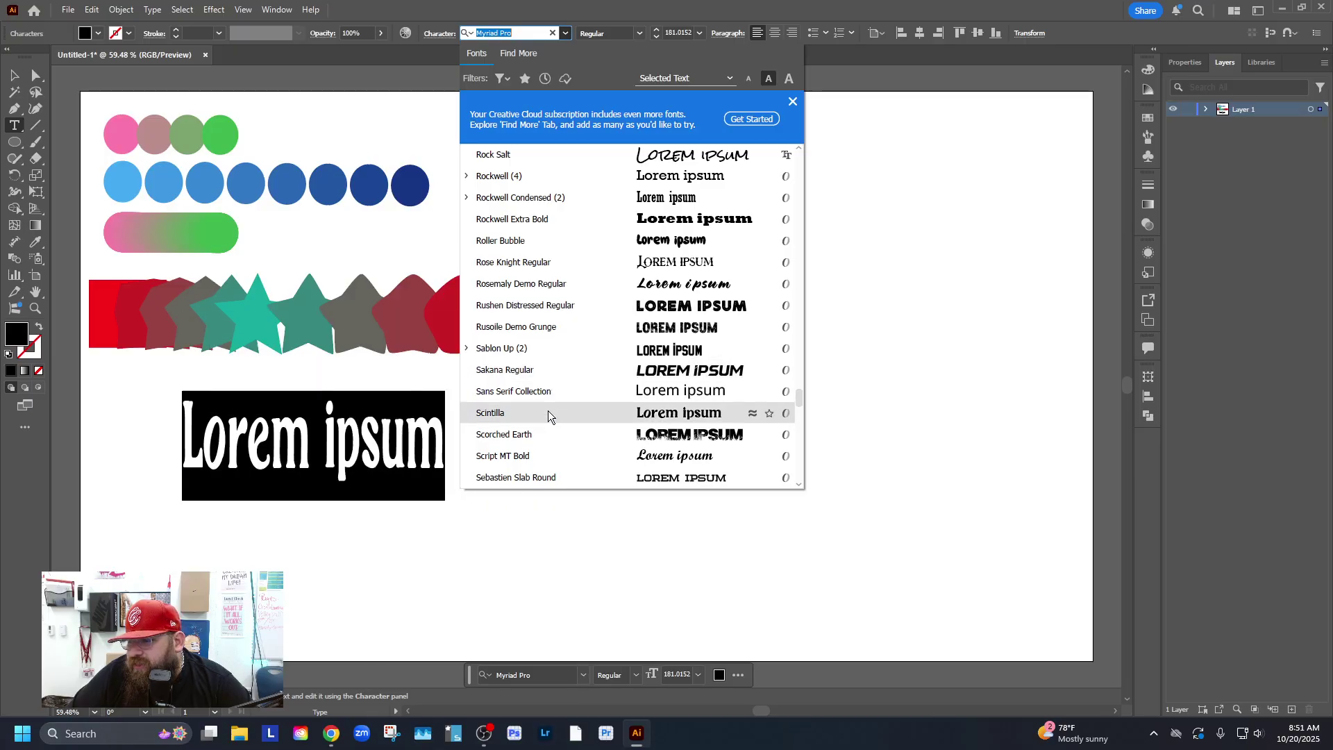
scroll(548, 410, "down", 7)
scroll(543, 410, "down", 10)
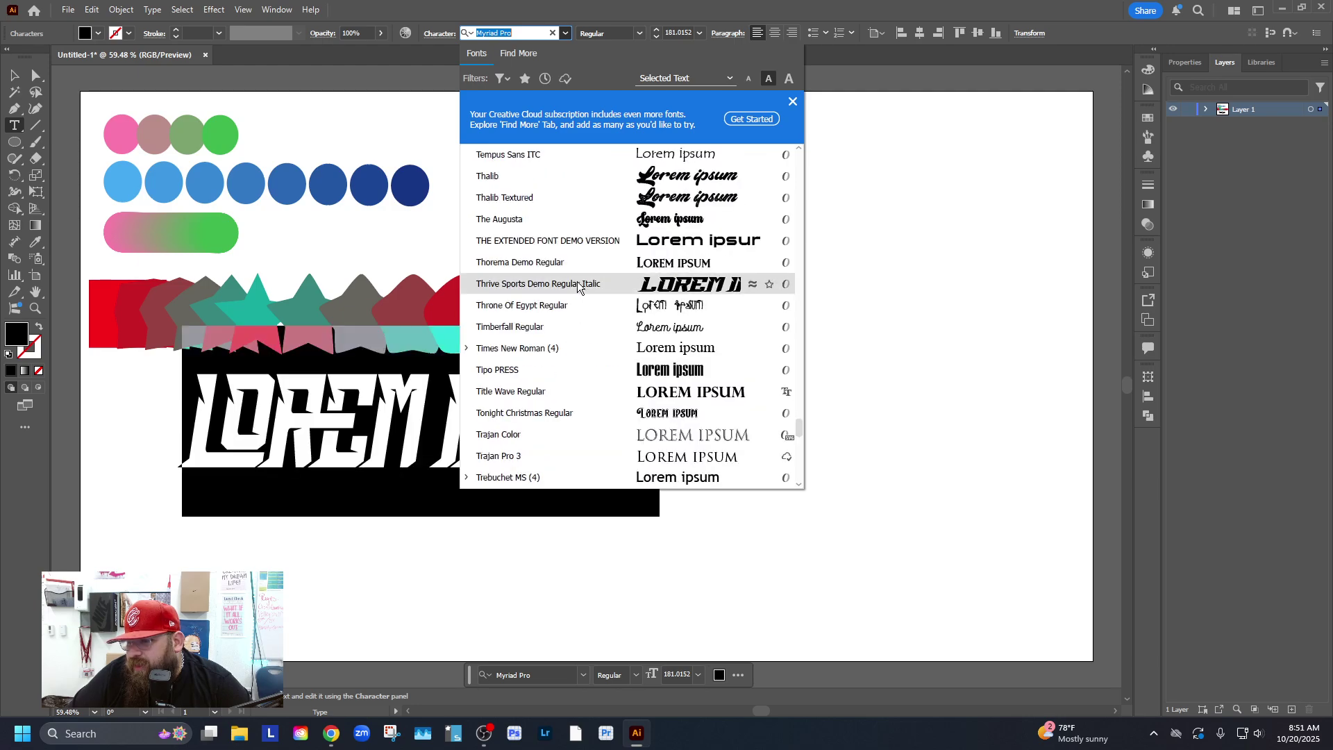
scroll(578, 286, "down", 5)
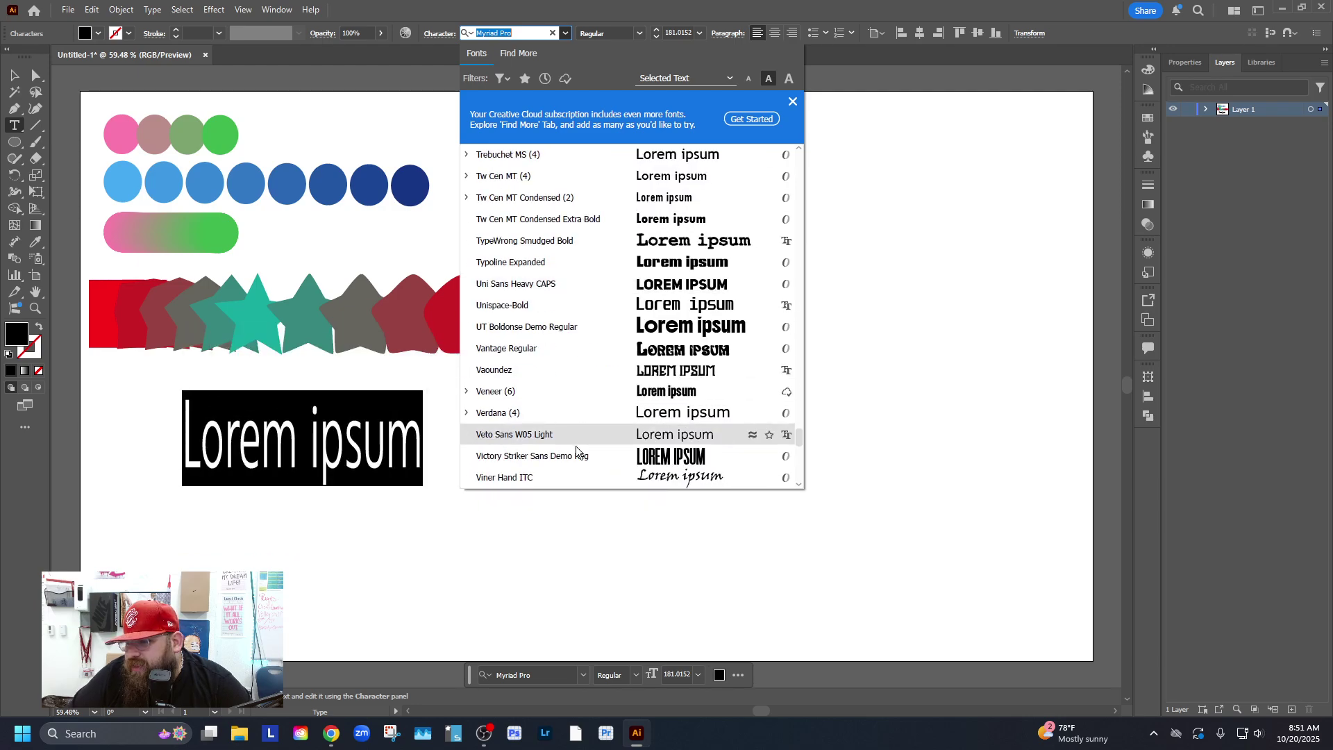
left_click(597, 326)
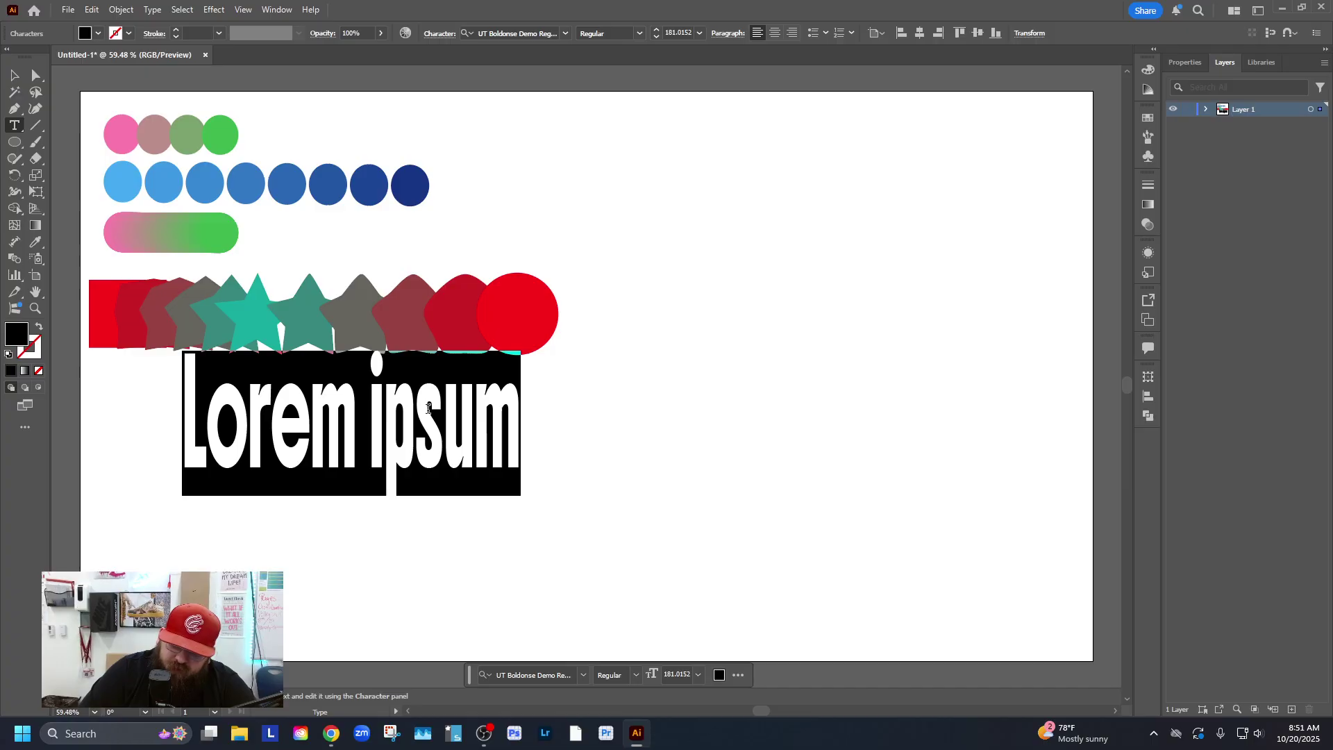
Replace the placeholder text with "skibidi" and set the whole word to All Caps.
type("ski")
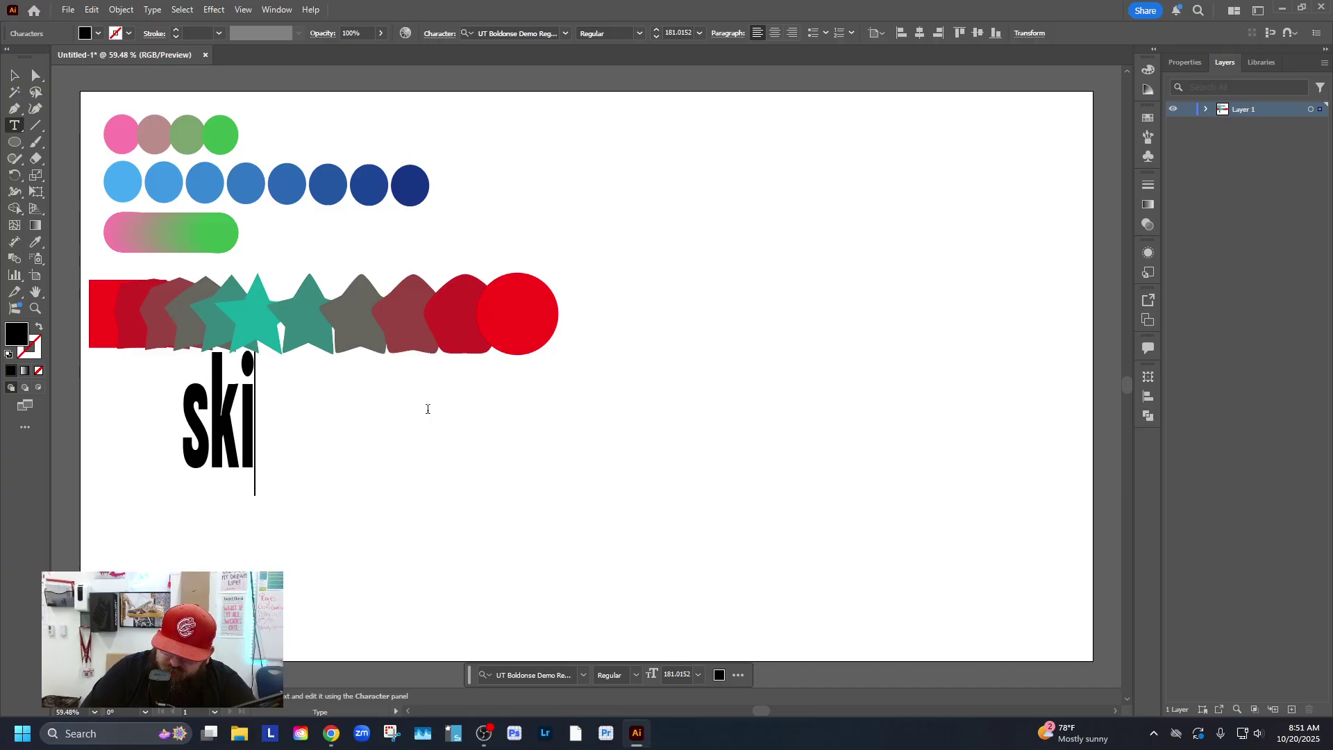
type("bidi")
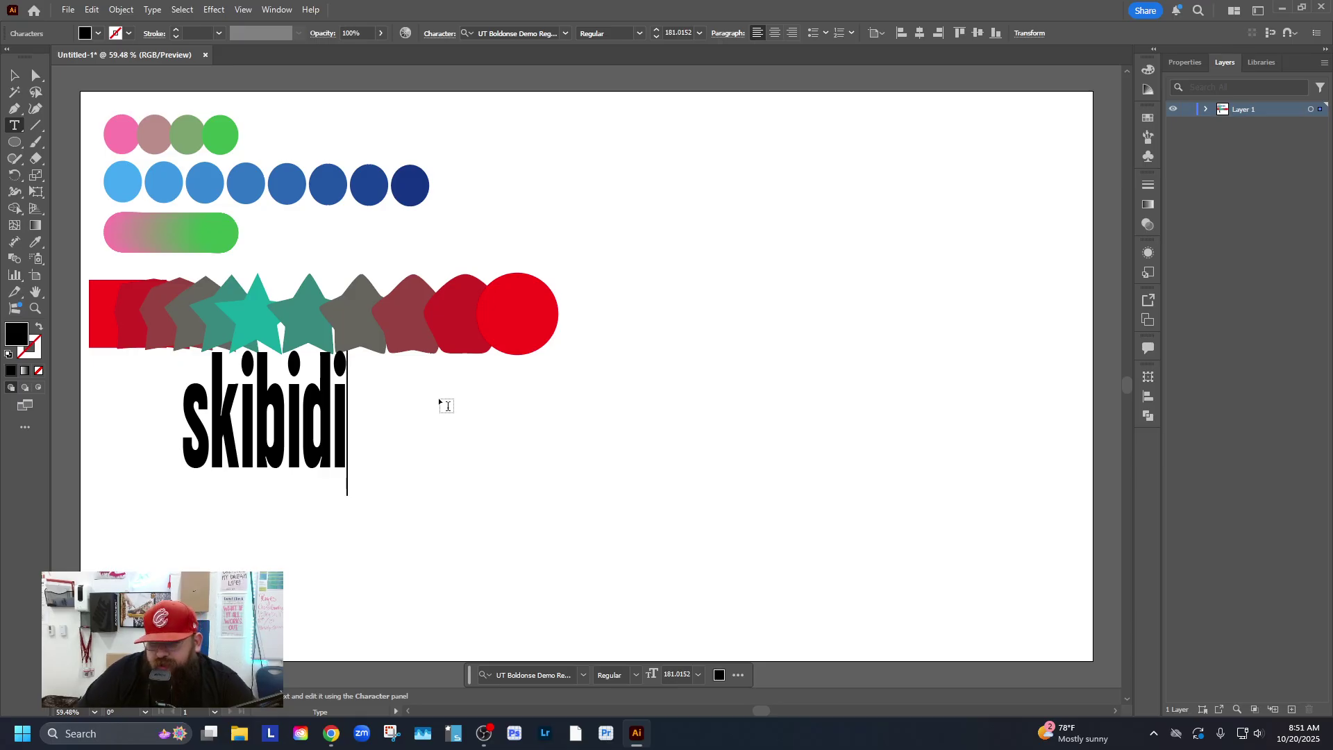
key("ctrl+a")
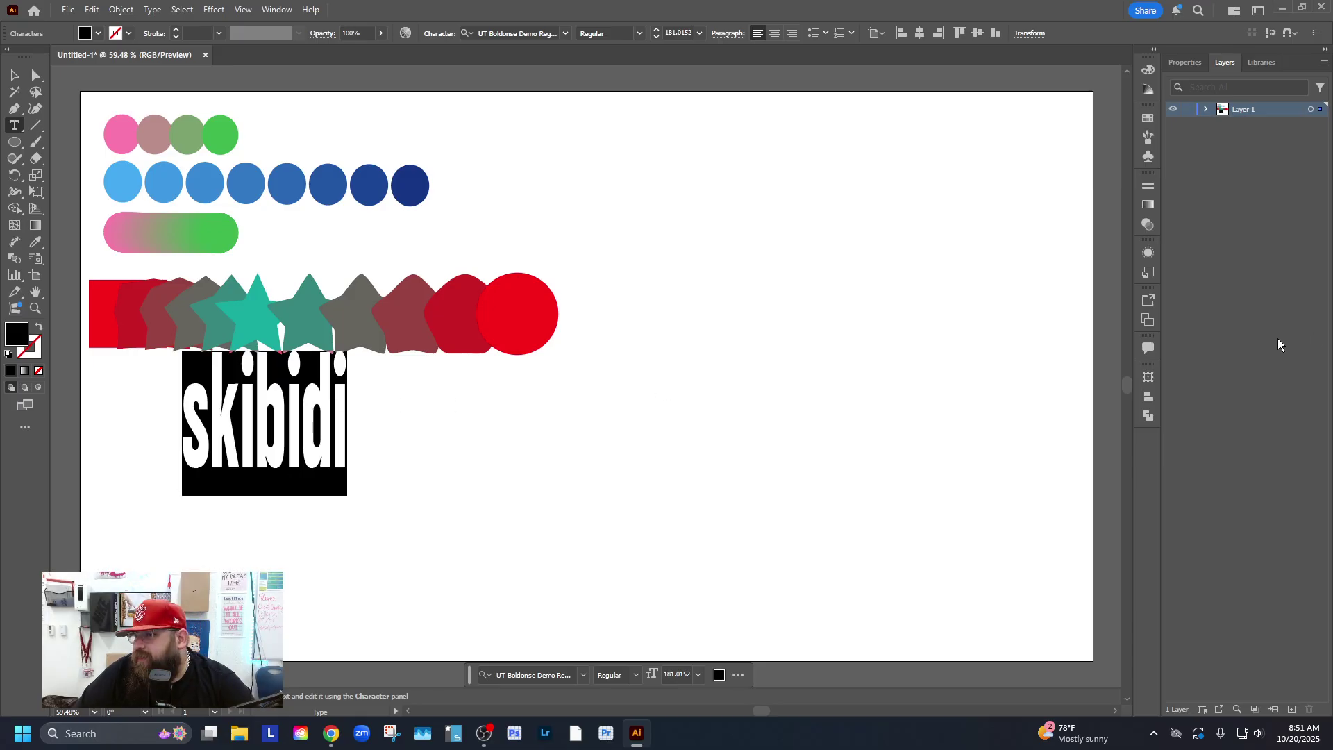
left_click(1185, 62)
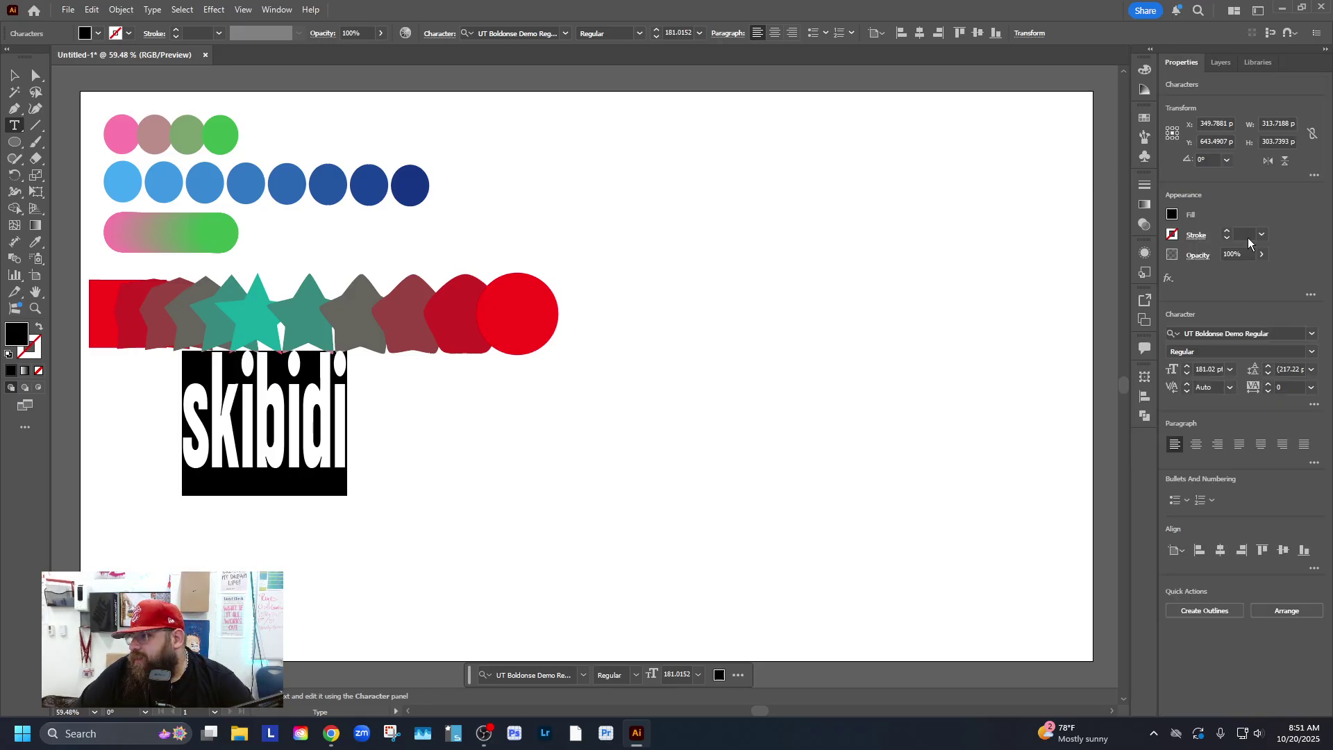
left_click(1313, 404)
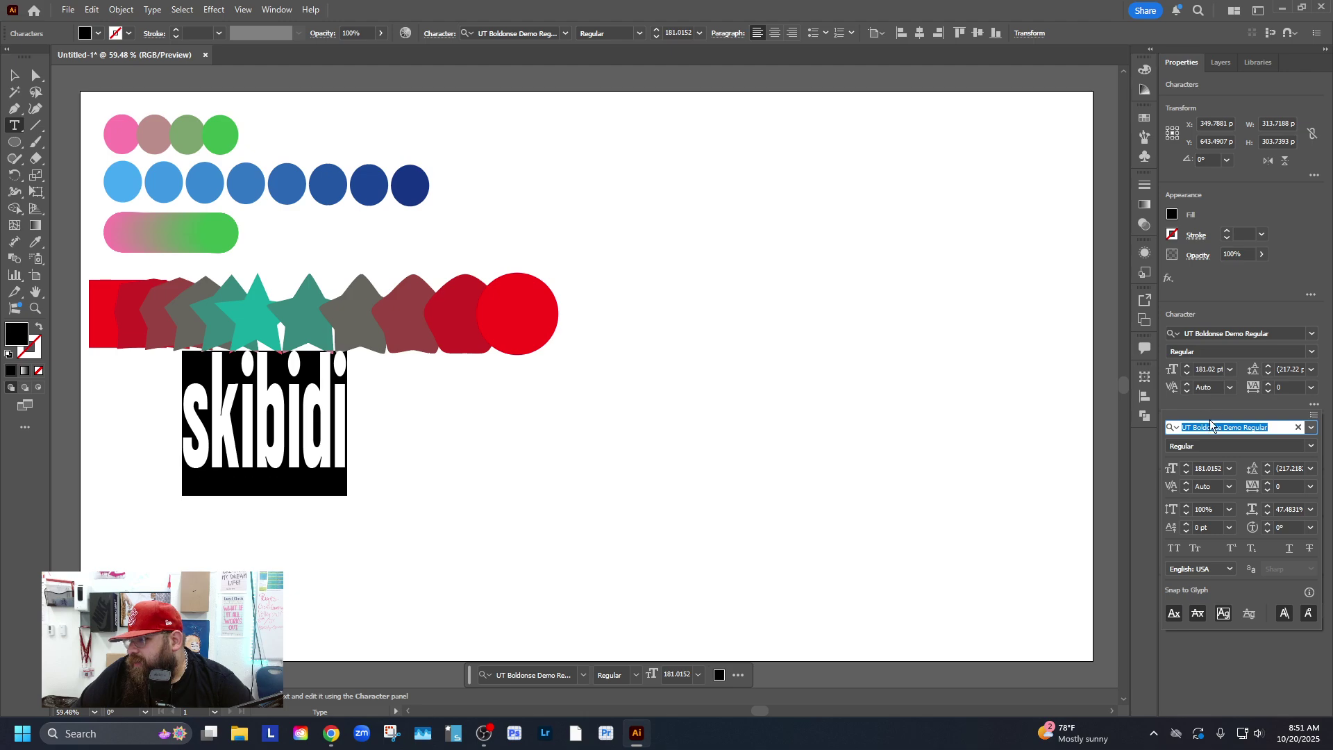
left_click(1173, 548)
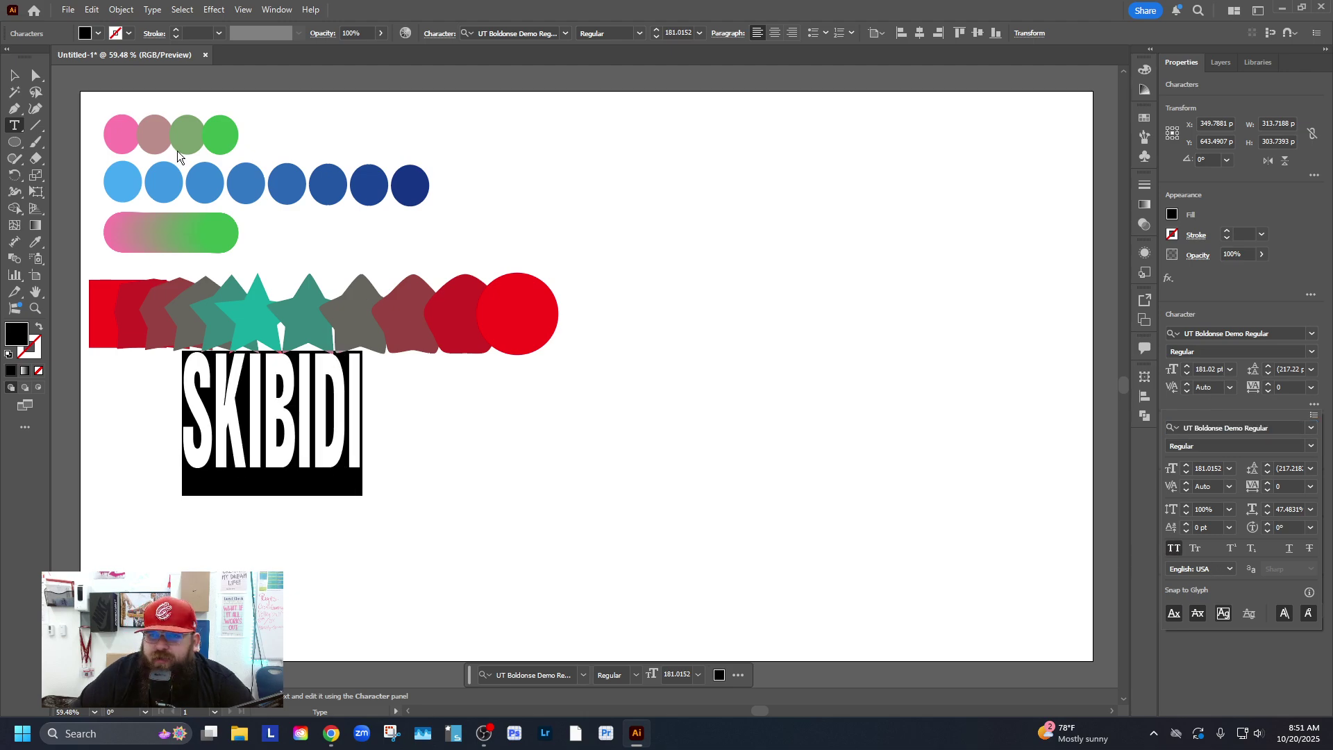
key("Escape")
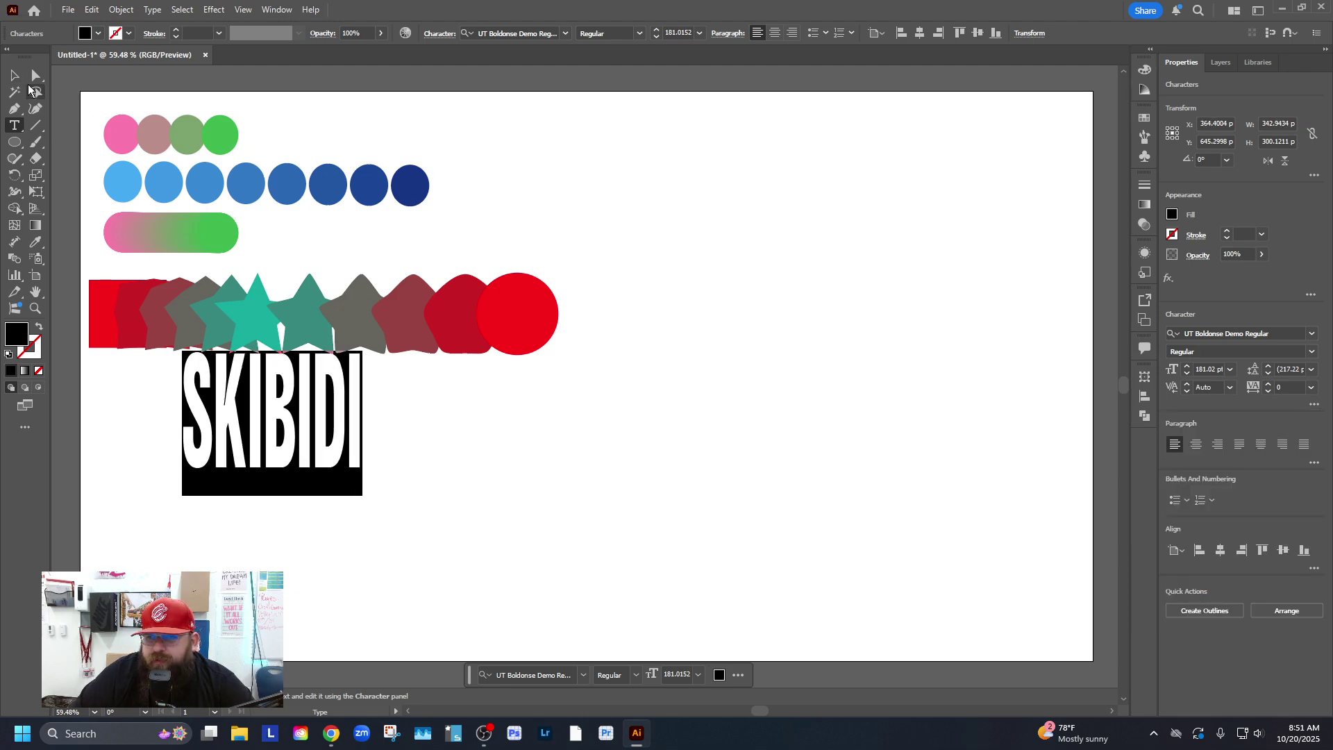
Move the SKIBIDI text to the artboard's upper-right area and enlarge and widen it to about 265 pt.
left_click(14, 75)
left_click_drag(334, 438, 825, 221)
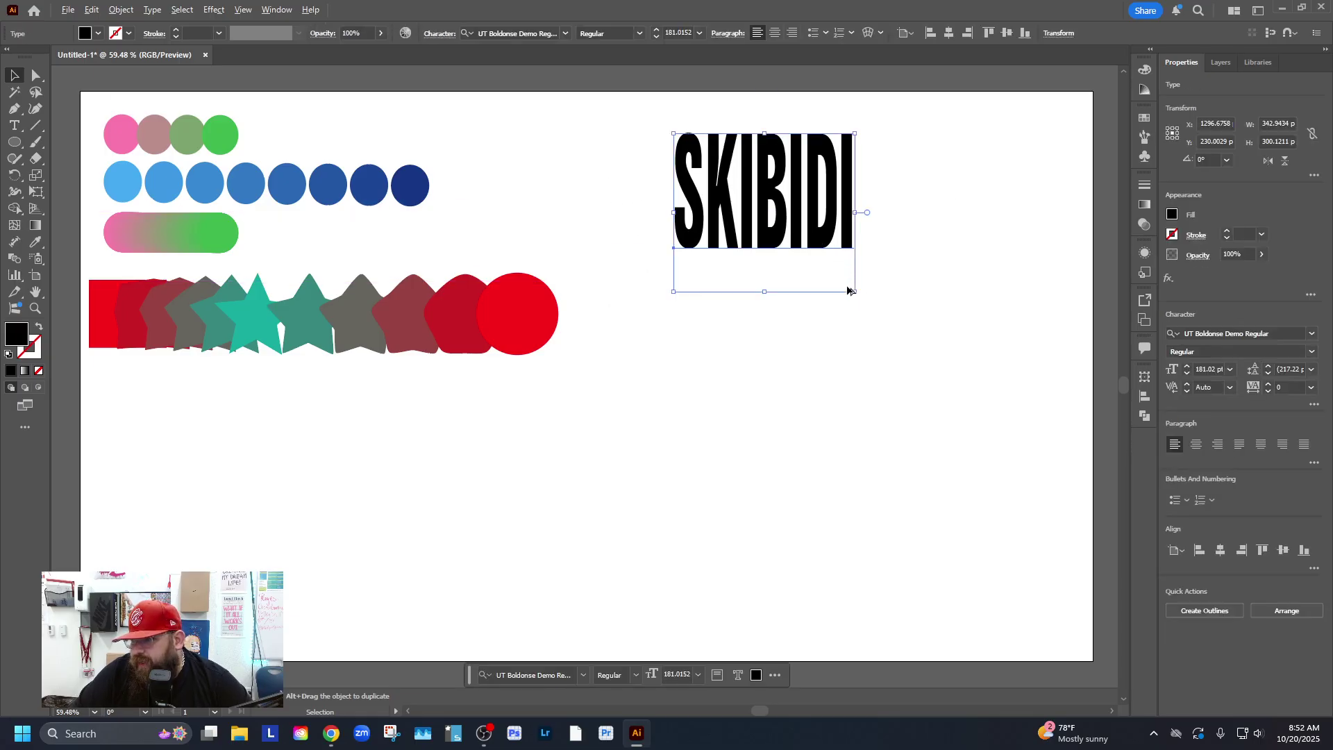
left_click_drag(852, 293, 956, 329)
left_click_drag(873, 240, 946, 290)
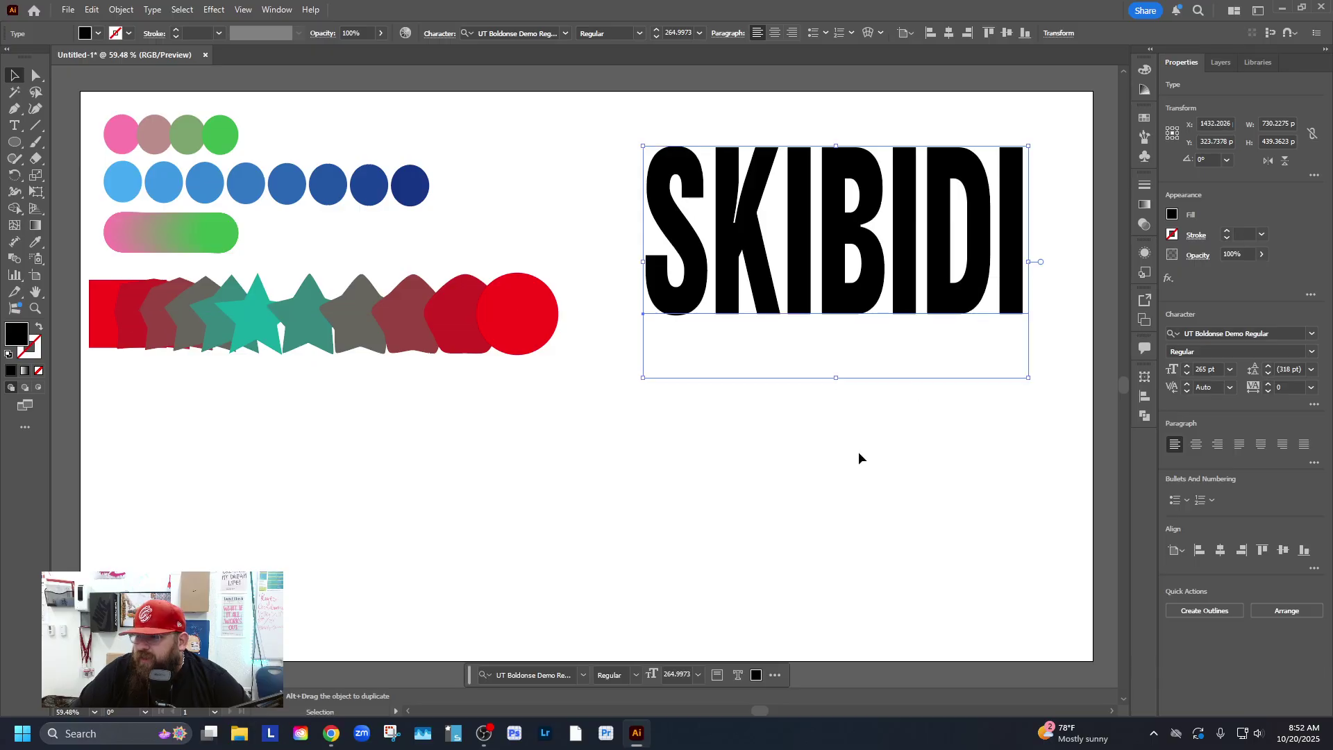
left_click(858, 451)
left_click_drag(868, 255, 869, 221)
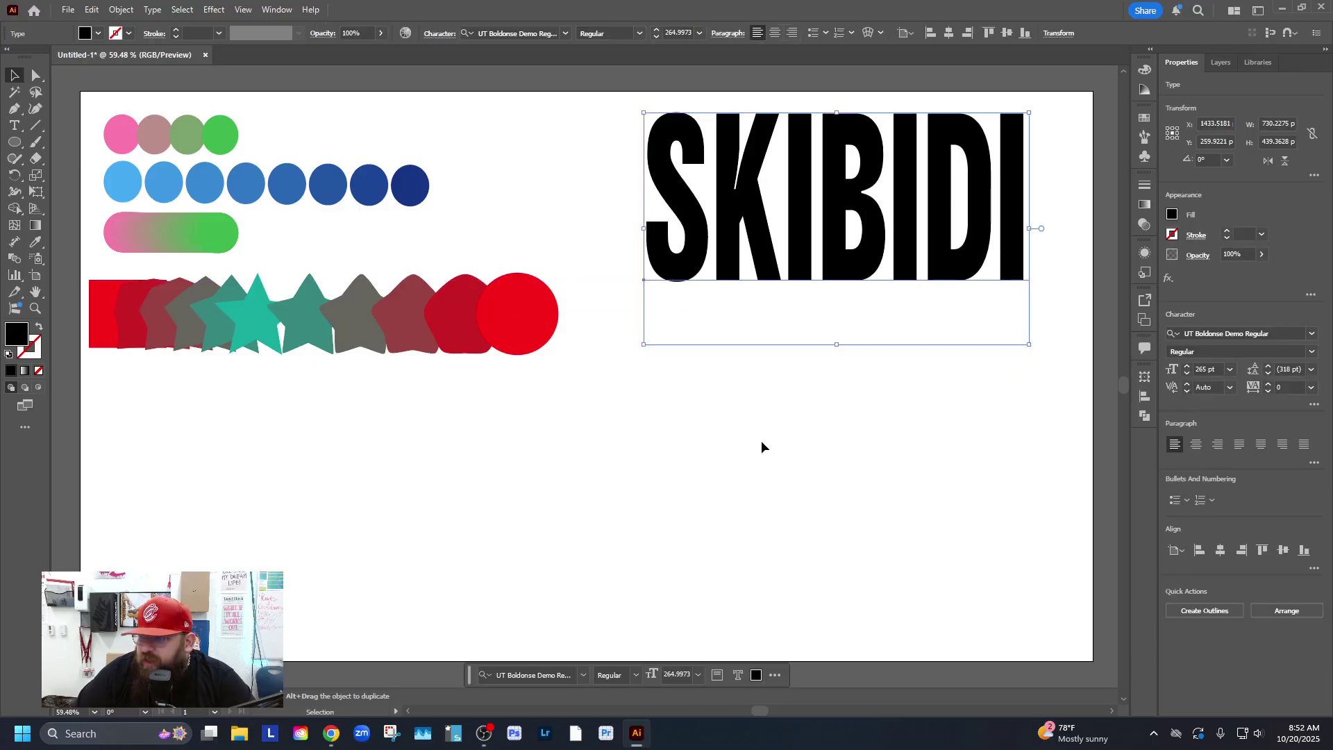
Fill the SKIBIDI text with light orange and deselect it.
double_click(831, 192)
key("ctrl+a")
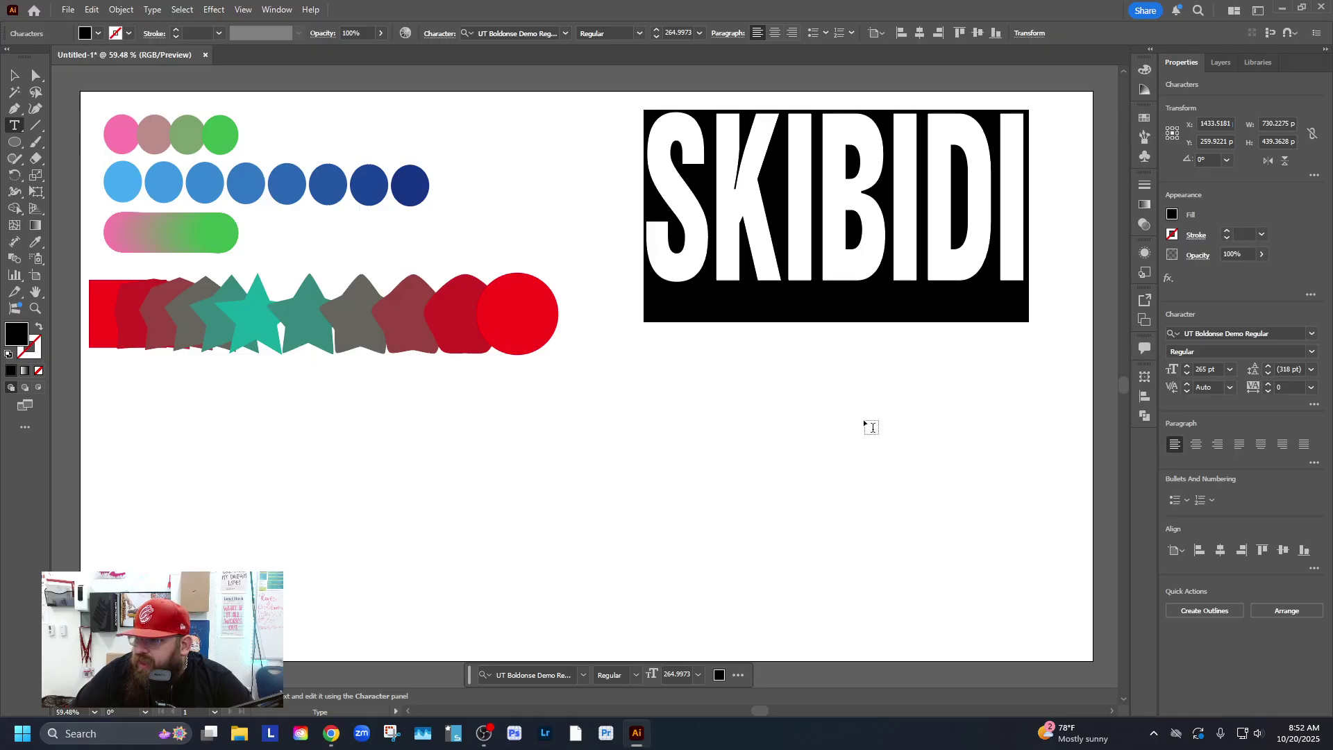
key("Escape")
key("v")
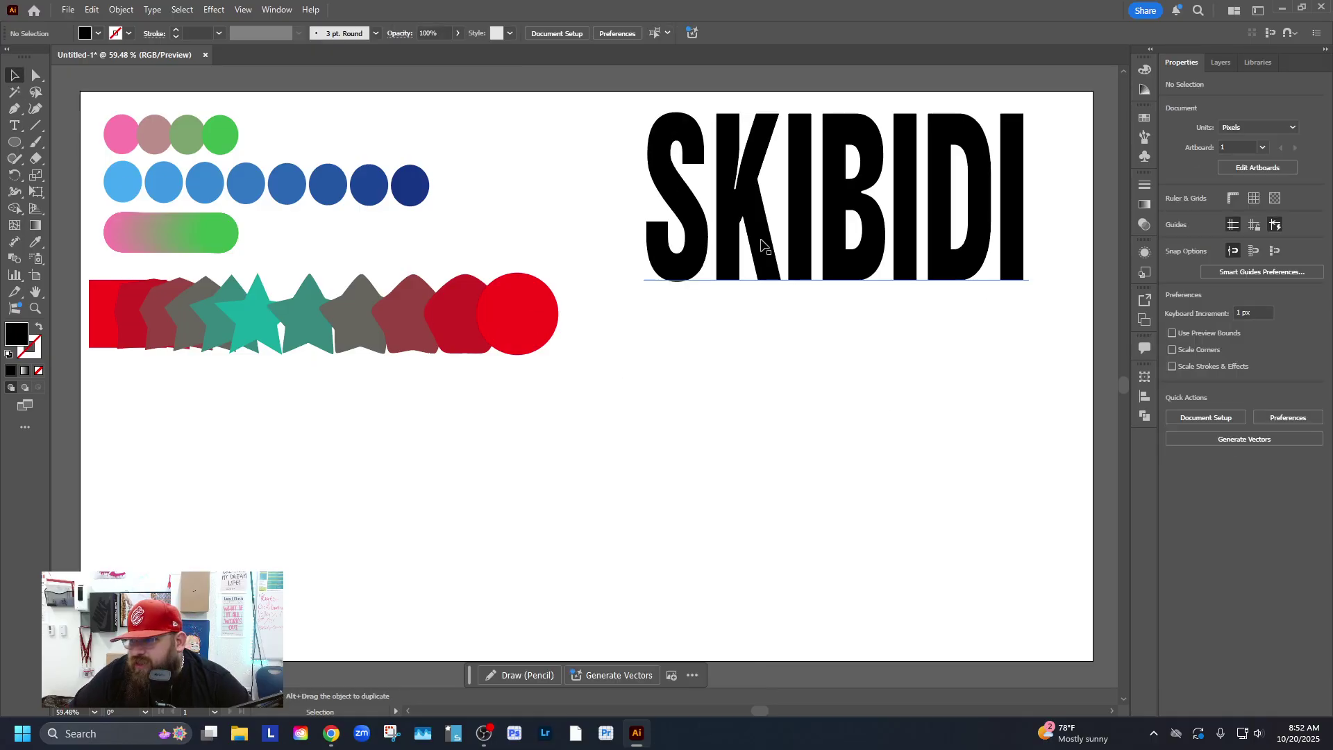
left_click(765, 238)
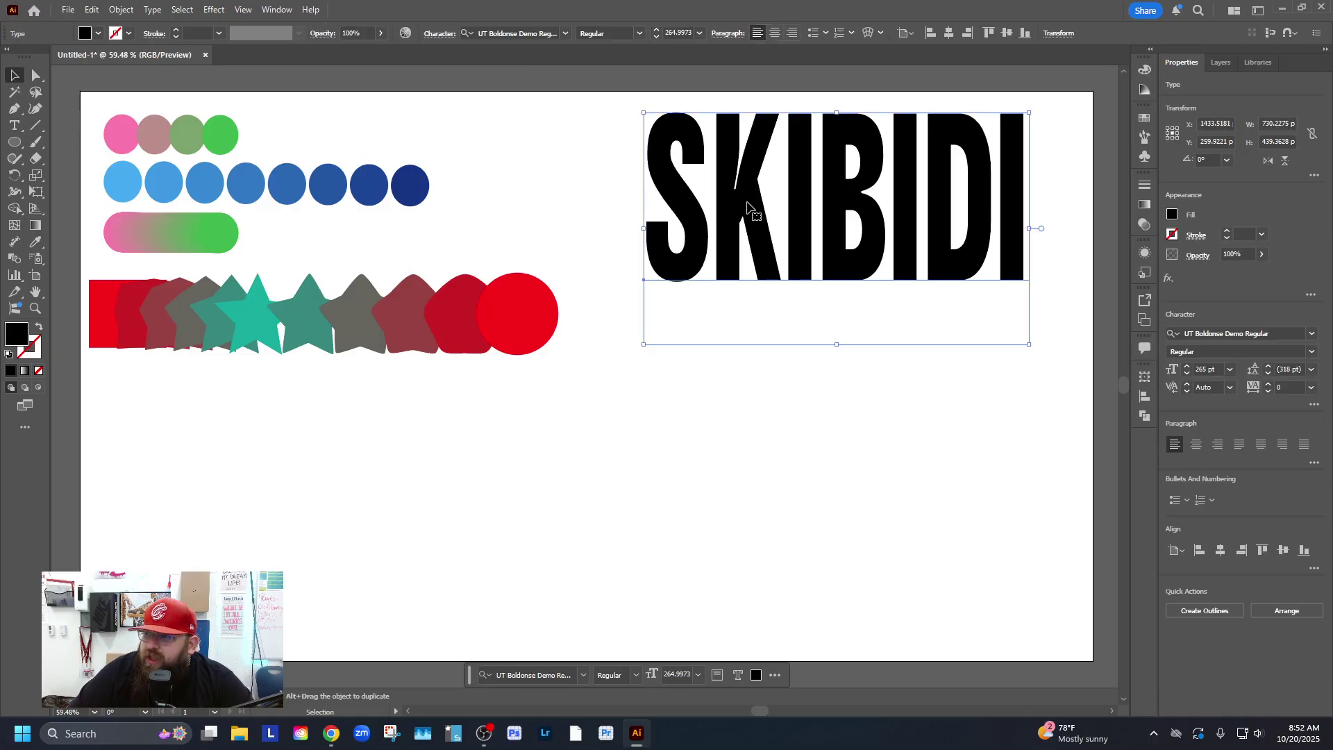
left_click(82, 35)
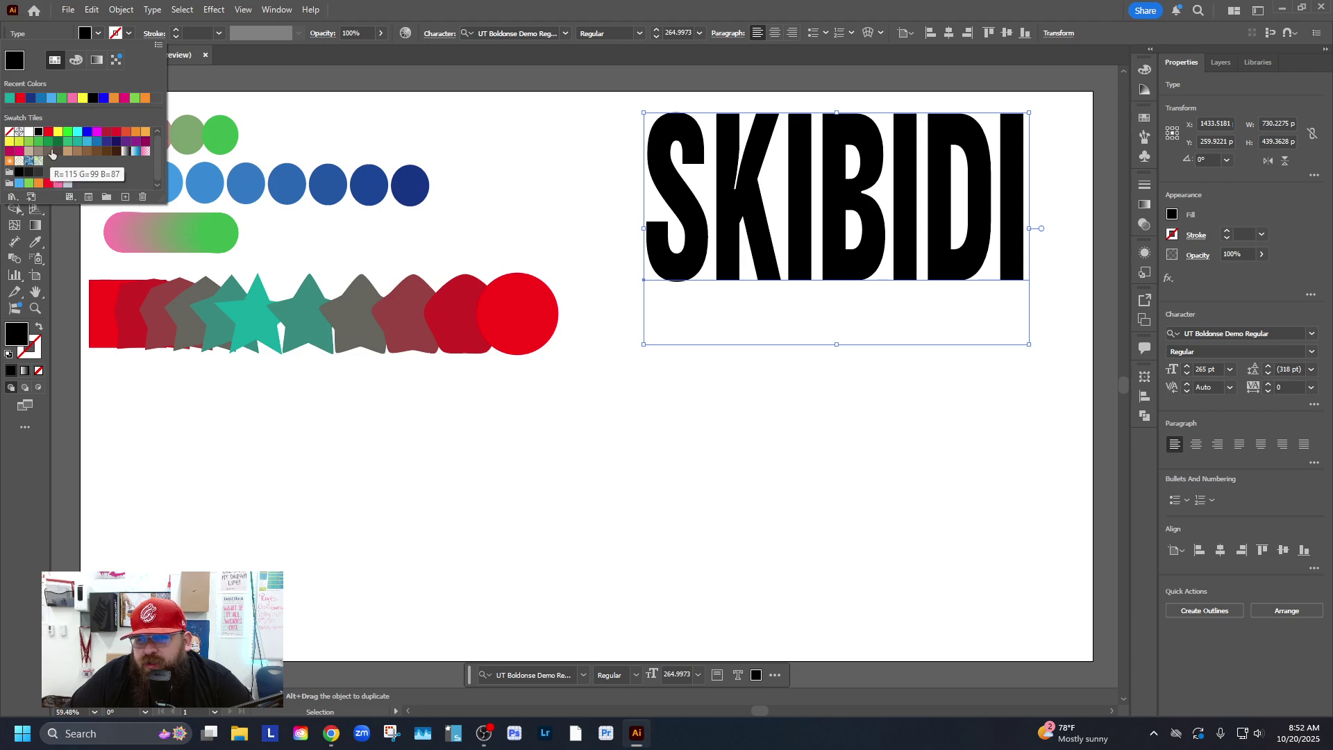
left_click(145, 132)
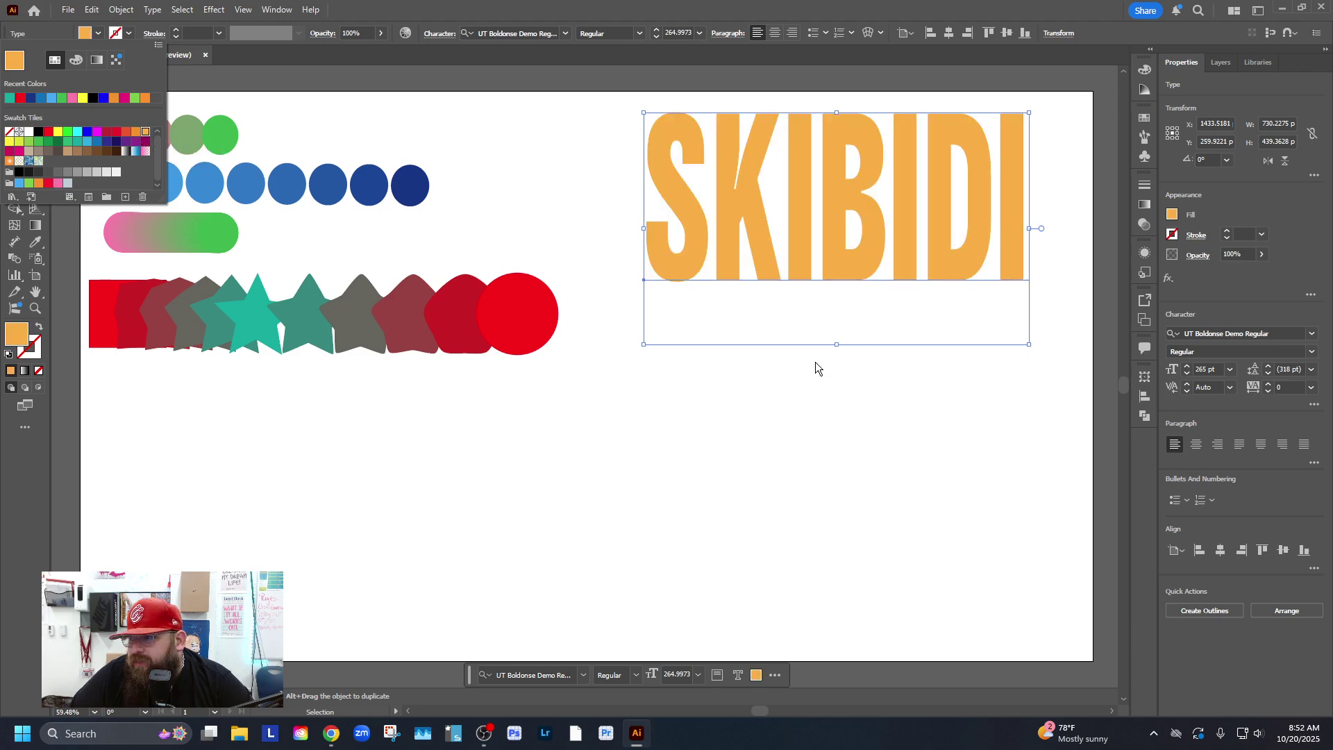
left_click(799, 389)
left_click(668, 380)
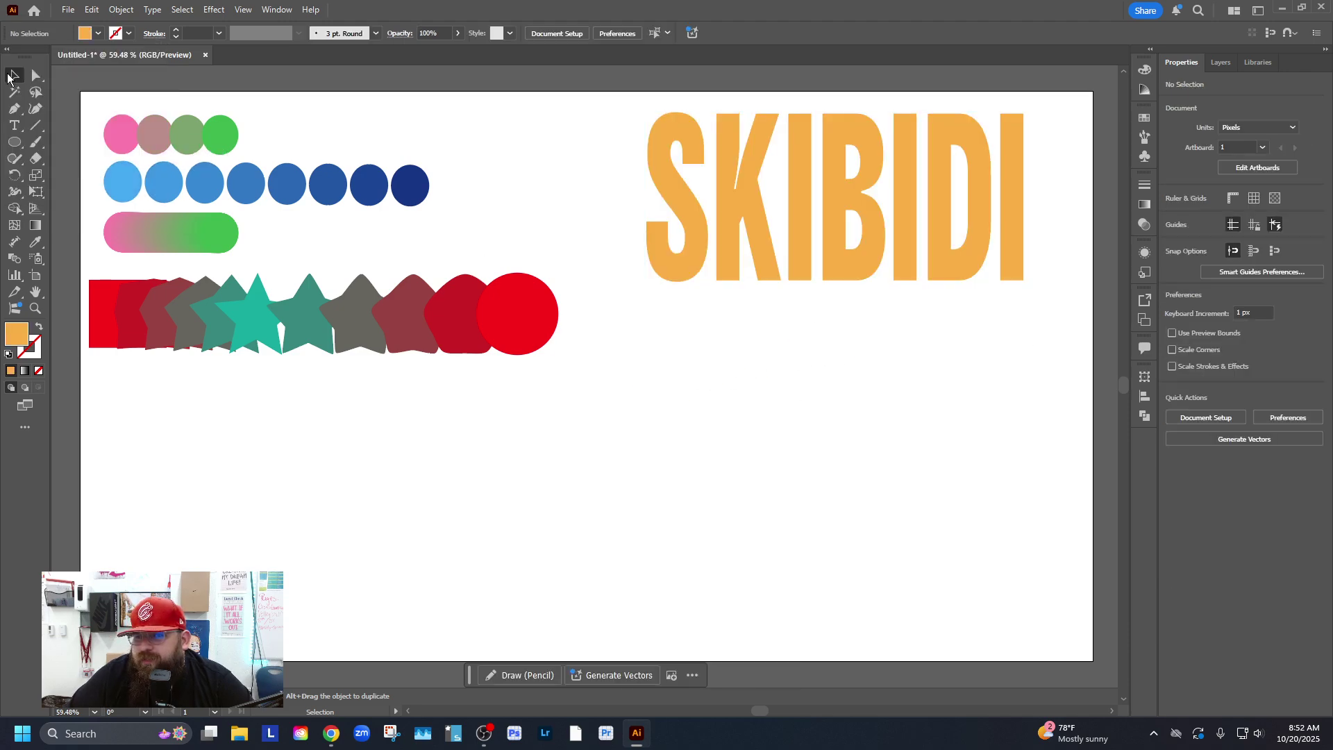
left_click(10, 78)
left_click(760, 158)
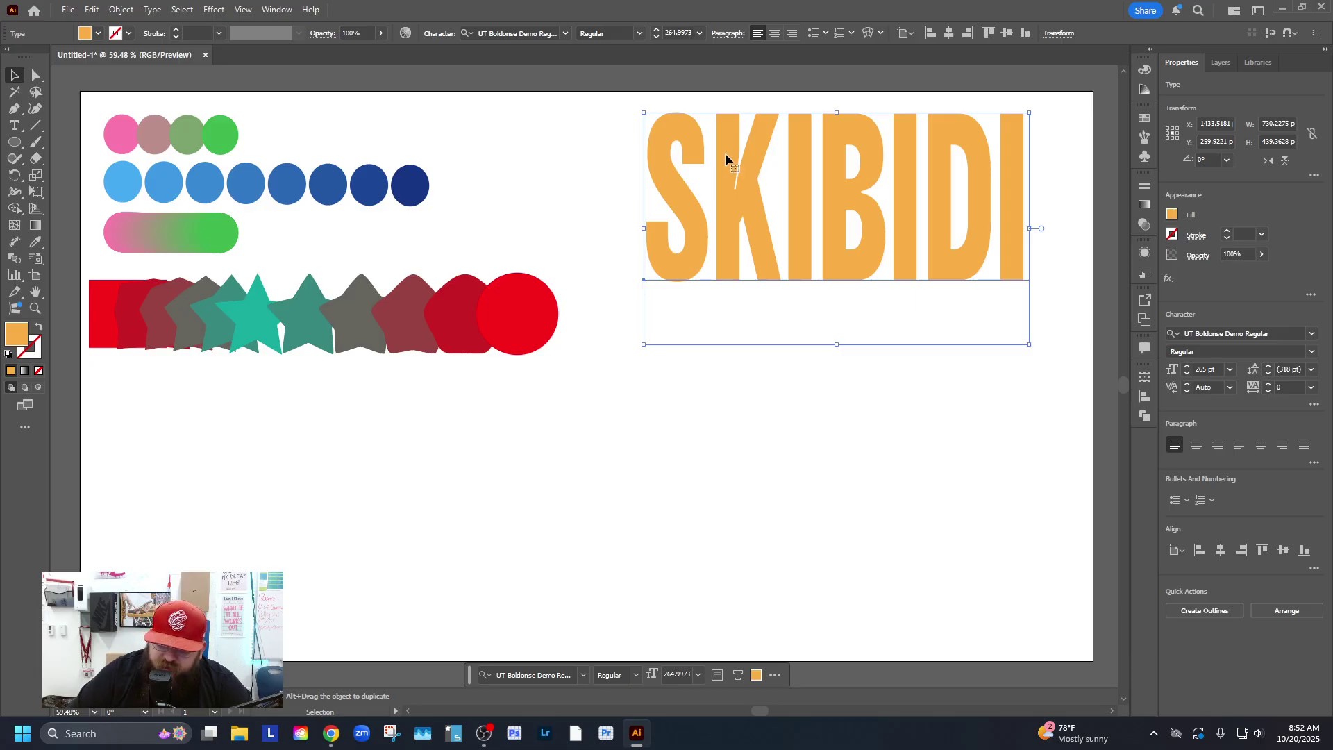
key("ctrl+c")
key("ctrl+v")
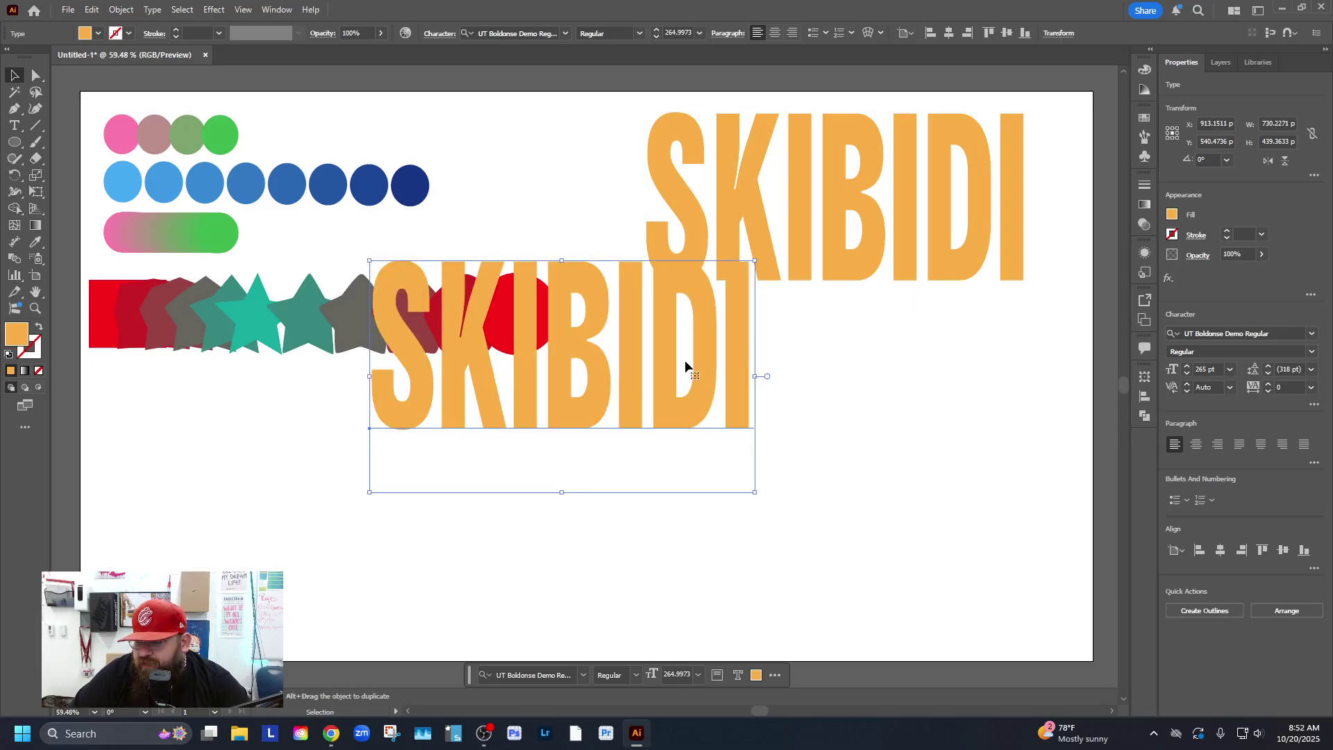
key("ctrl+z")
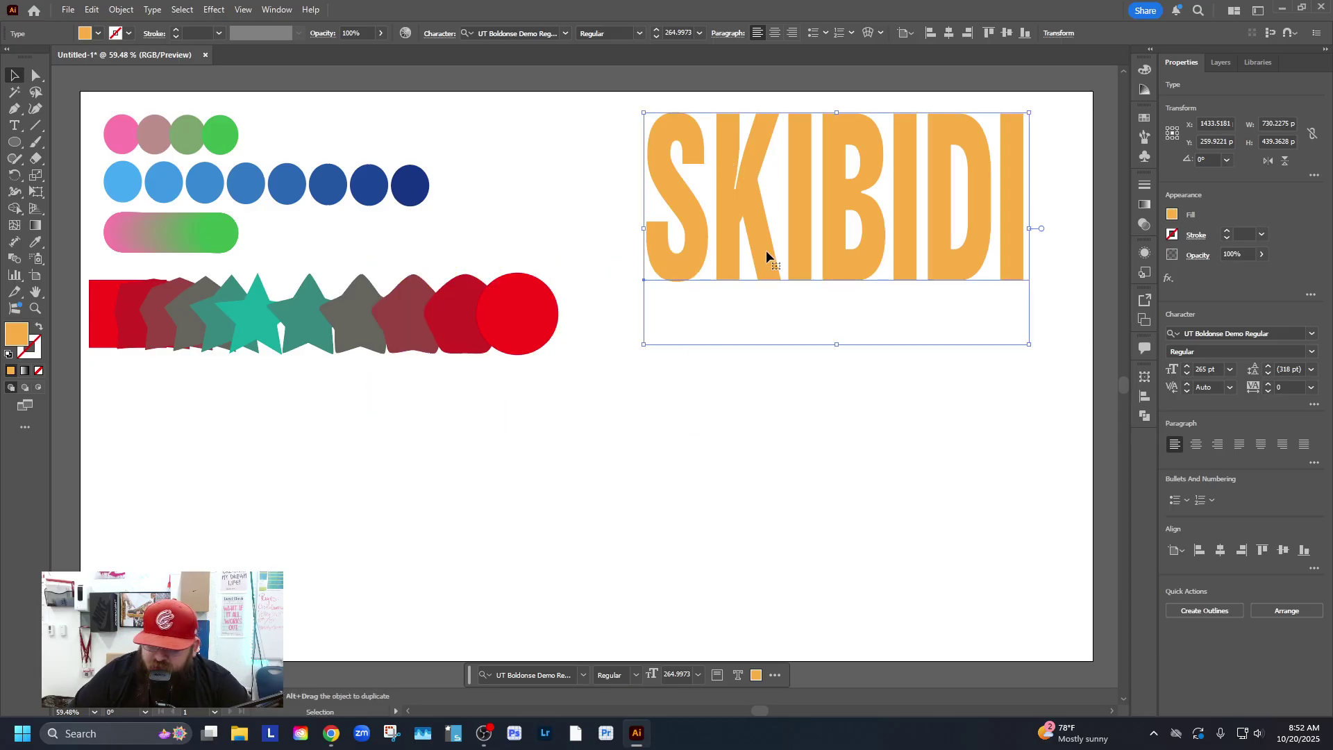
Duplicate the orange text downward, shrink the copy to about 199 pt, and overlap it with the original's lower edge.
left_click_drag(753, 244, 753, 419)
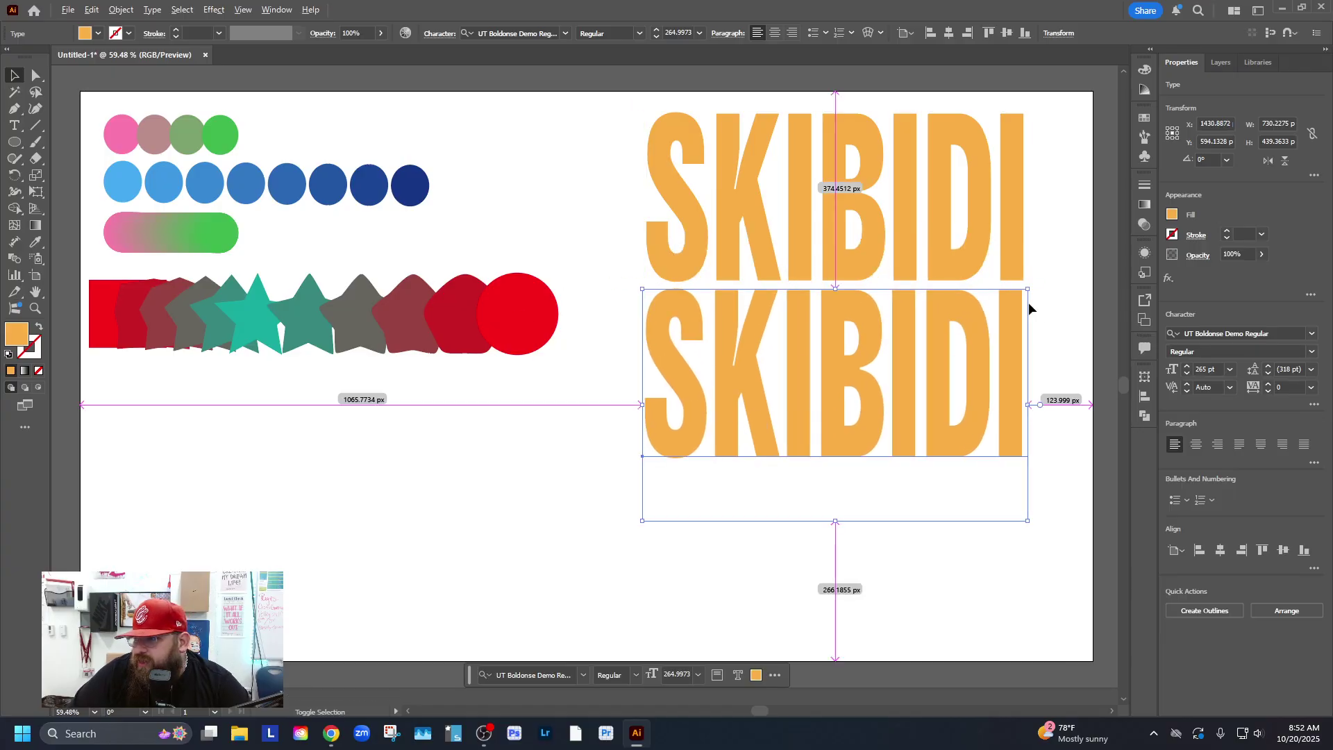
left_click_drag(1032, 294, 982, 317)
left_click_drag(943, 385, 935, 316)
Fill the smaller SKIBIDI copy with crimson red.
left_click(86, 34)
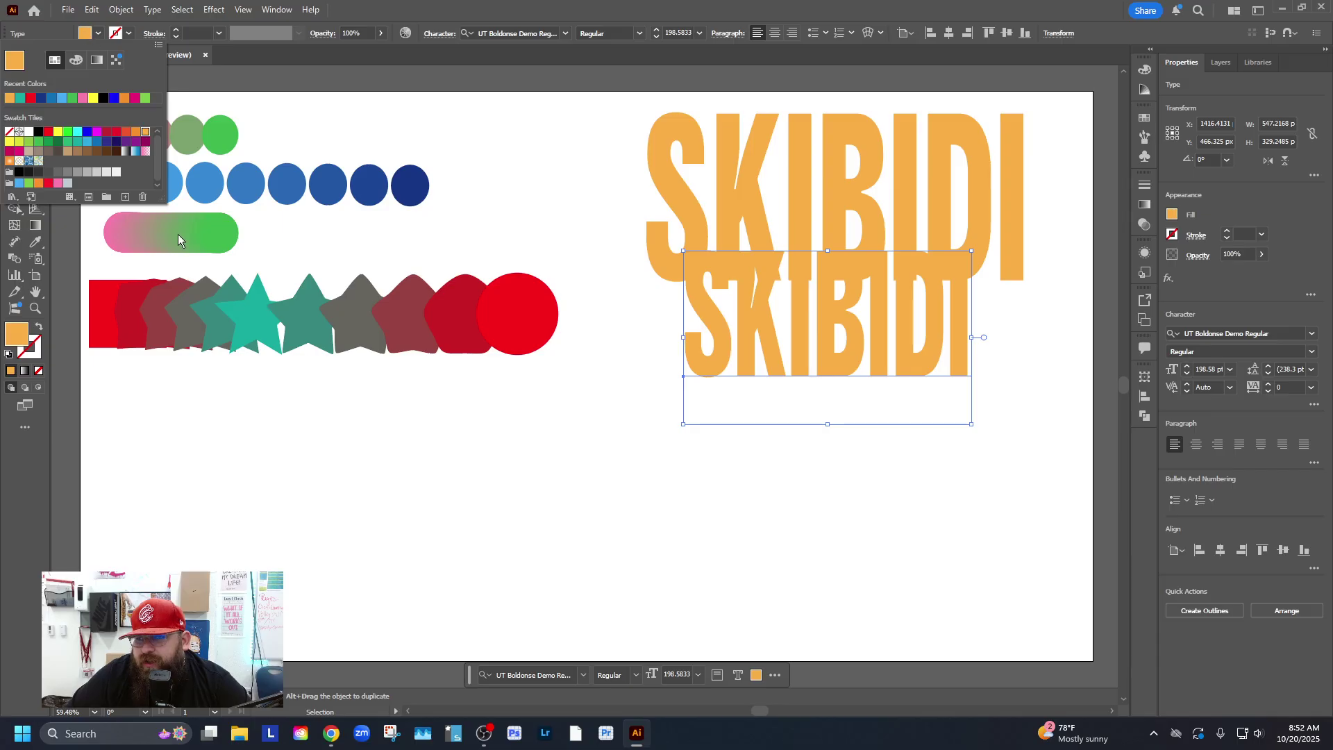
left_click(117, 131)
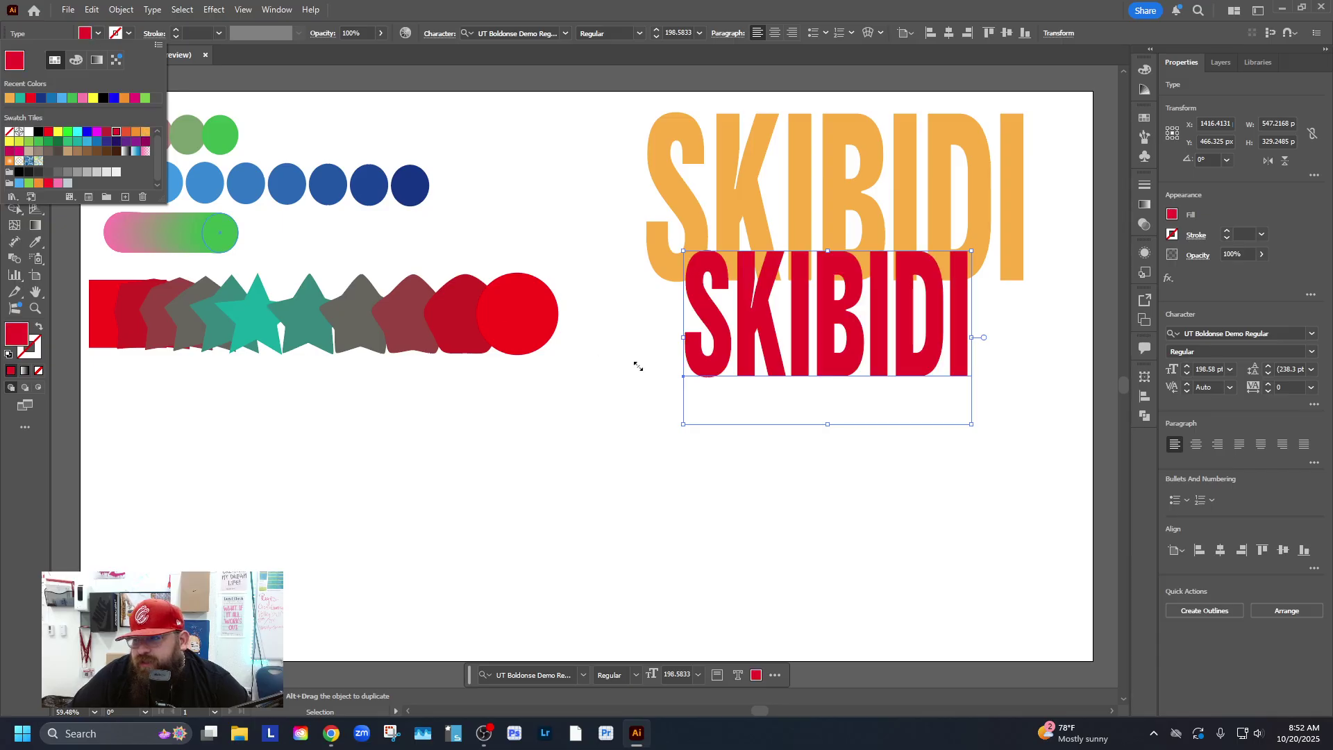
key("Escape")
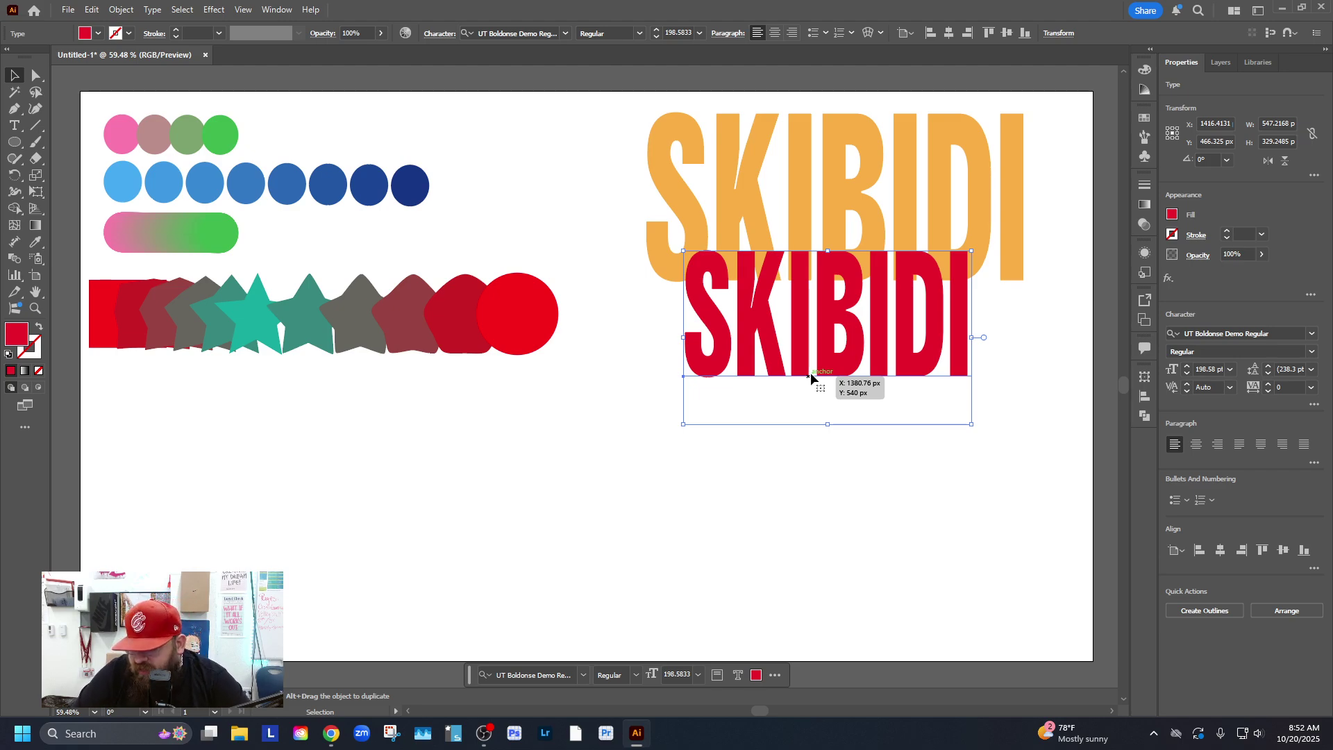
Send the red text behind the orange text and move it up so they overlap more.
key("a")
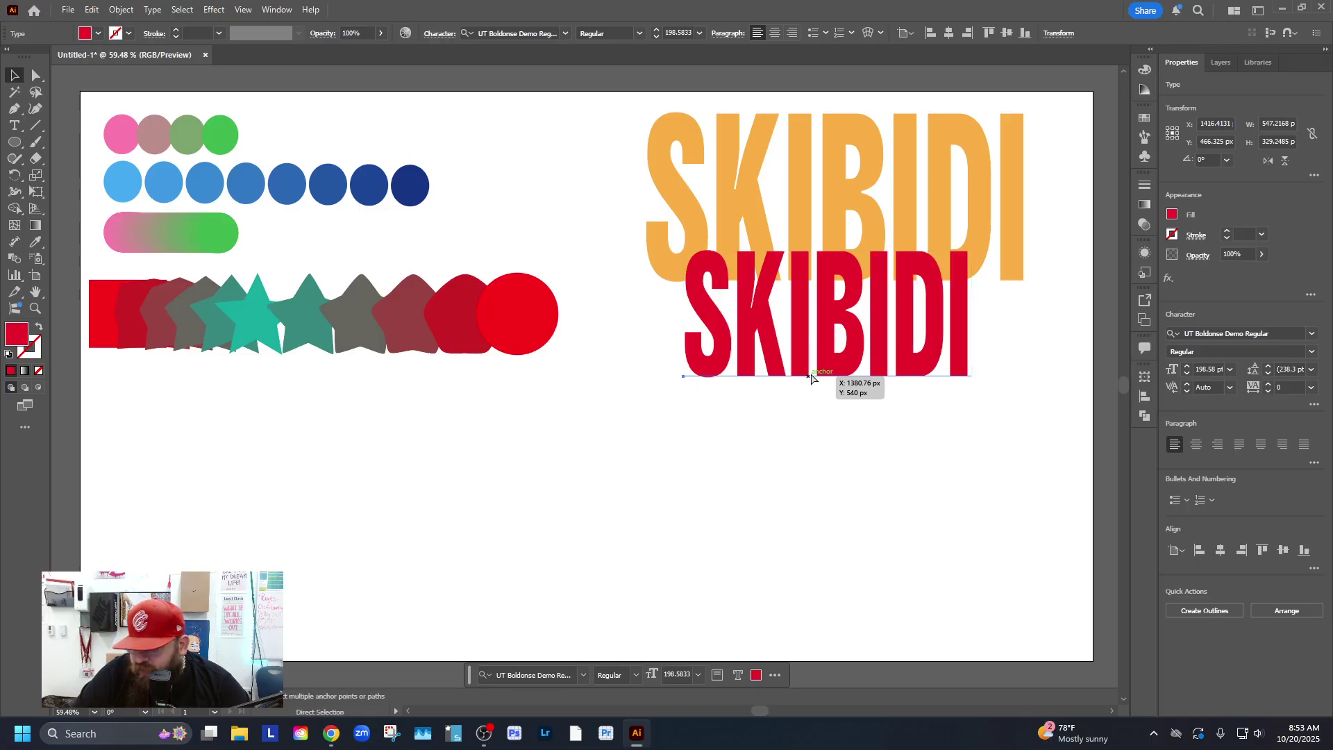
key("v")
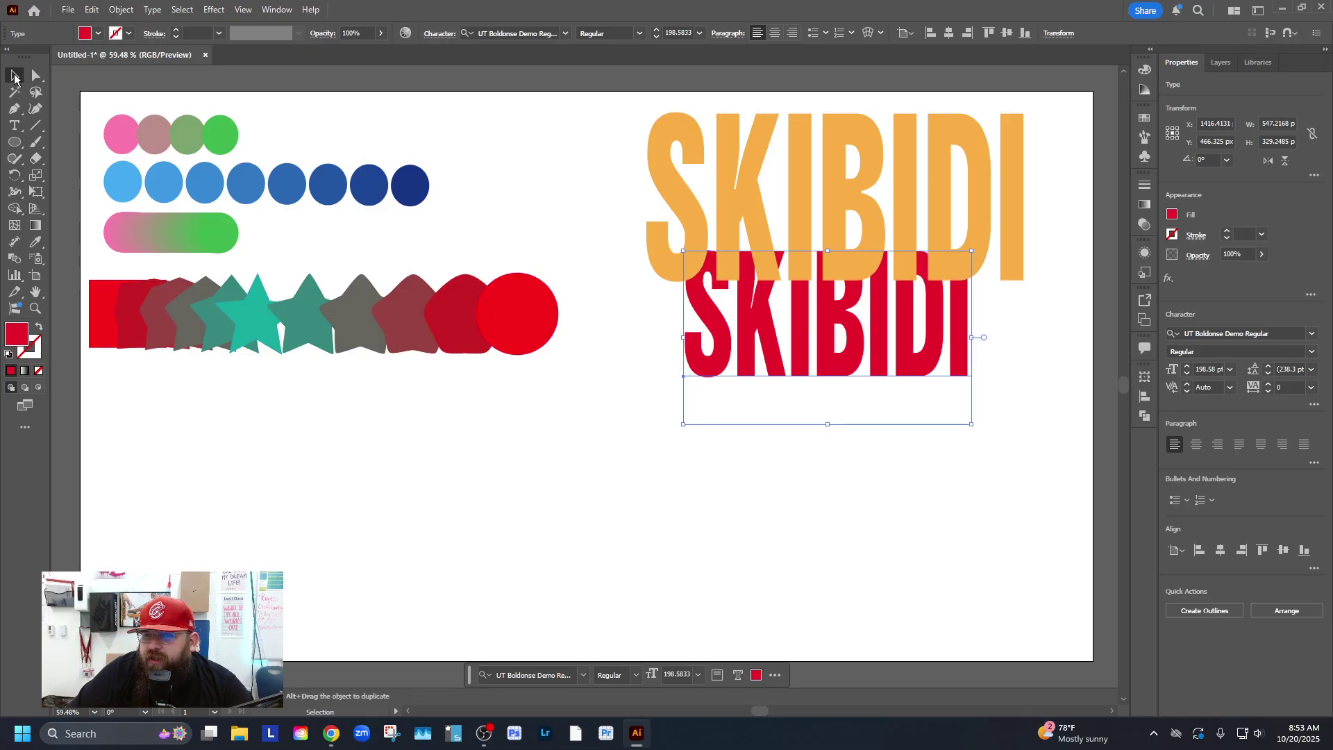
left_click(1005, 504)
left_click_drag(865, 368, 862, 320)
Align the orange and red texts to each other by their horizontal centers and deselect them.
left_click_drag(1035, 394, 923, 270)
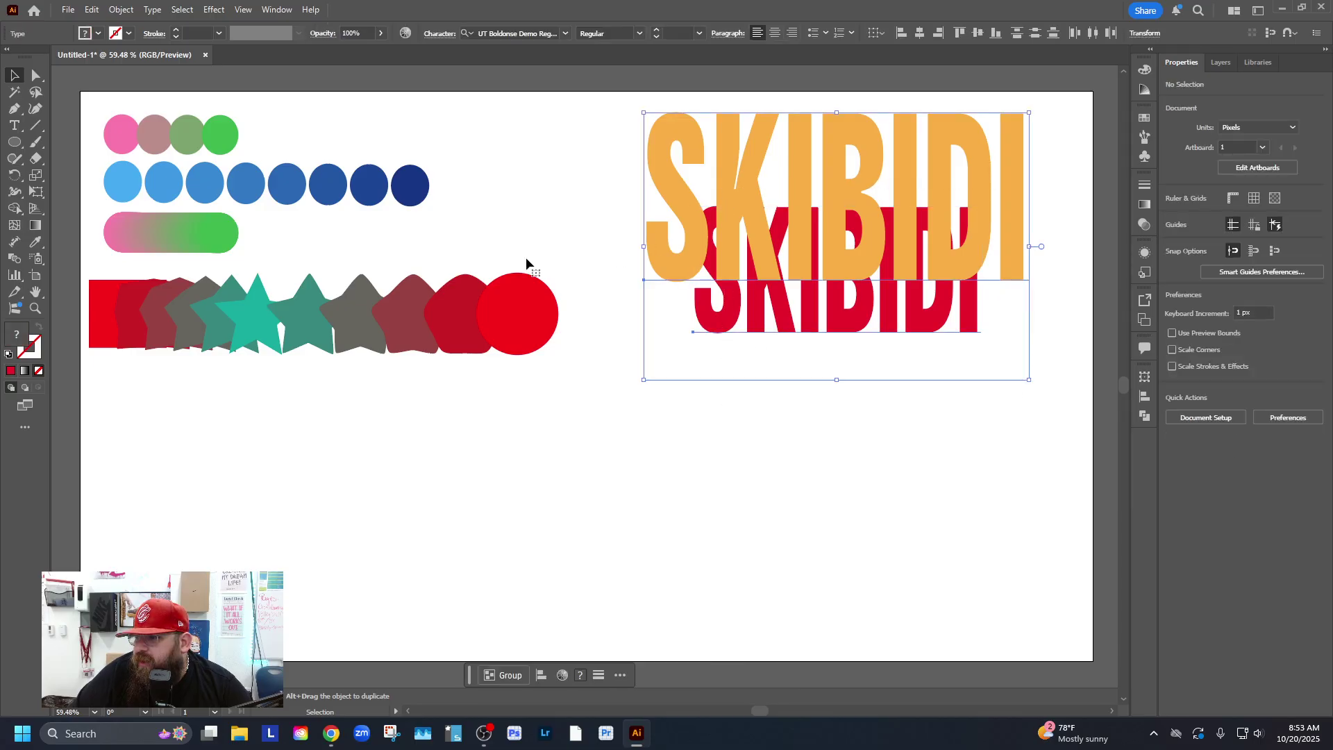
left_click(925, 32)
left_click(854, 506)
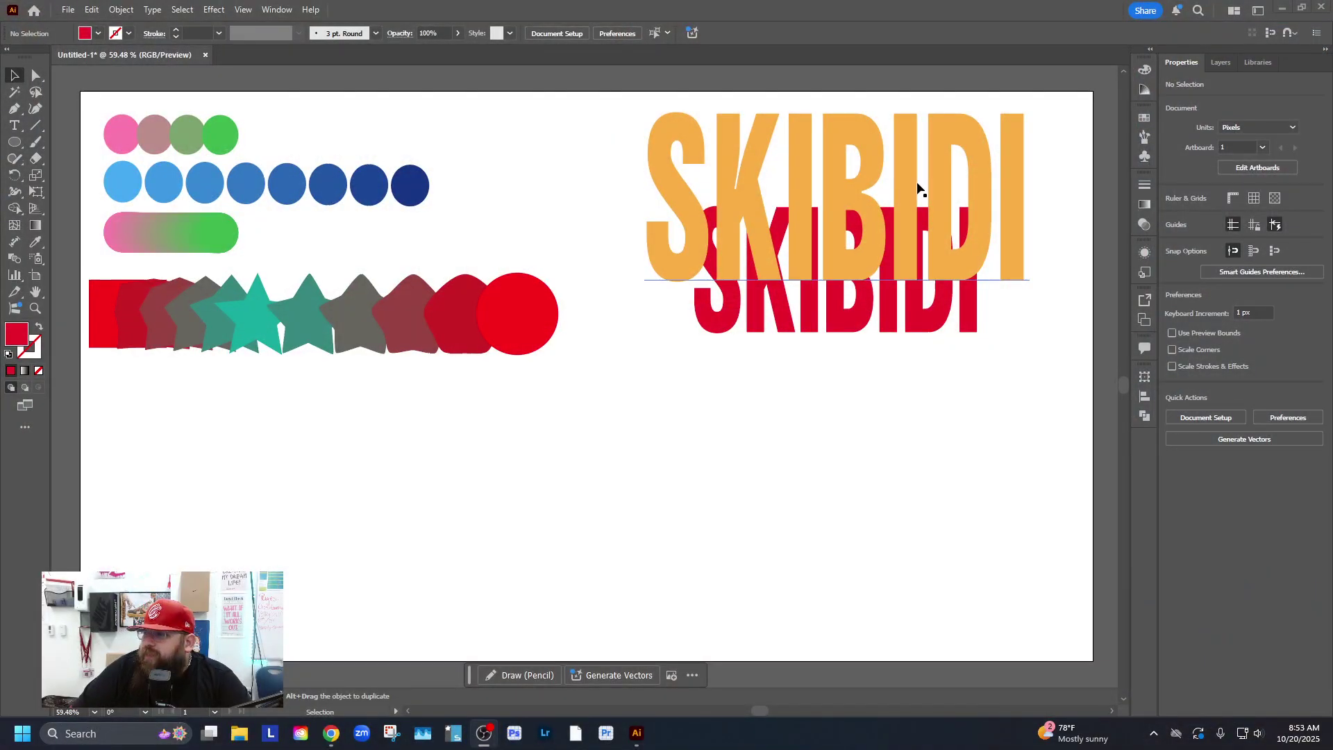
Duplicate the orange and red text pair straight down to the artboard's lower right, and deselect the copy.
left_click(686, 176)
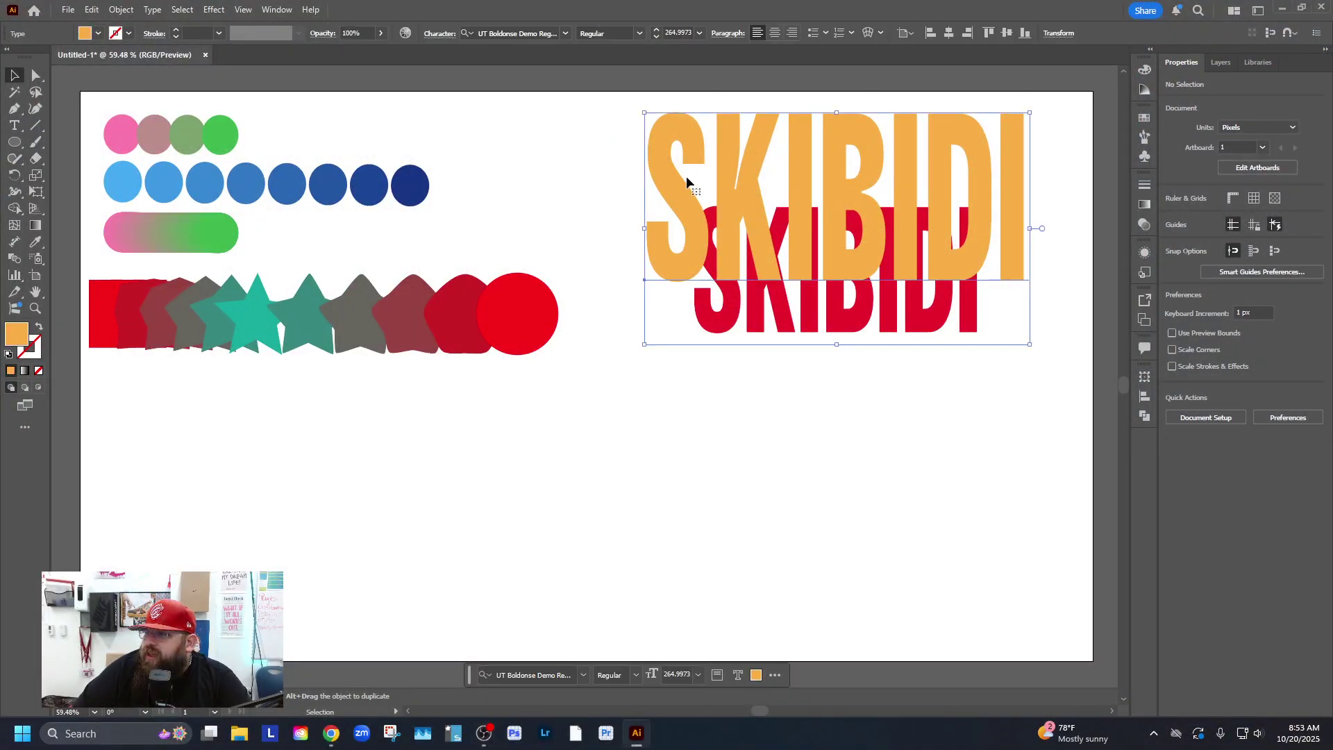
left_click_drag(610, 148, 942, 365)
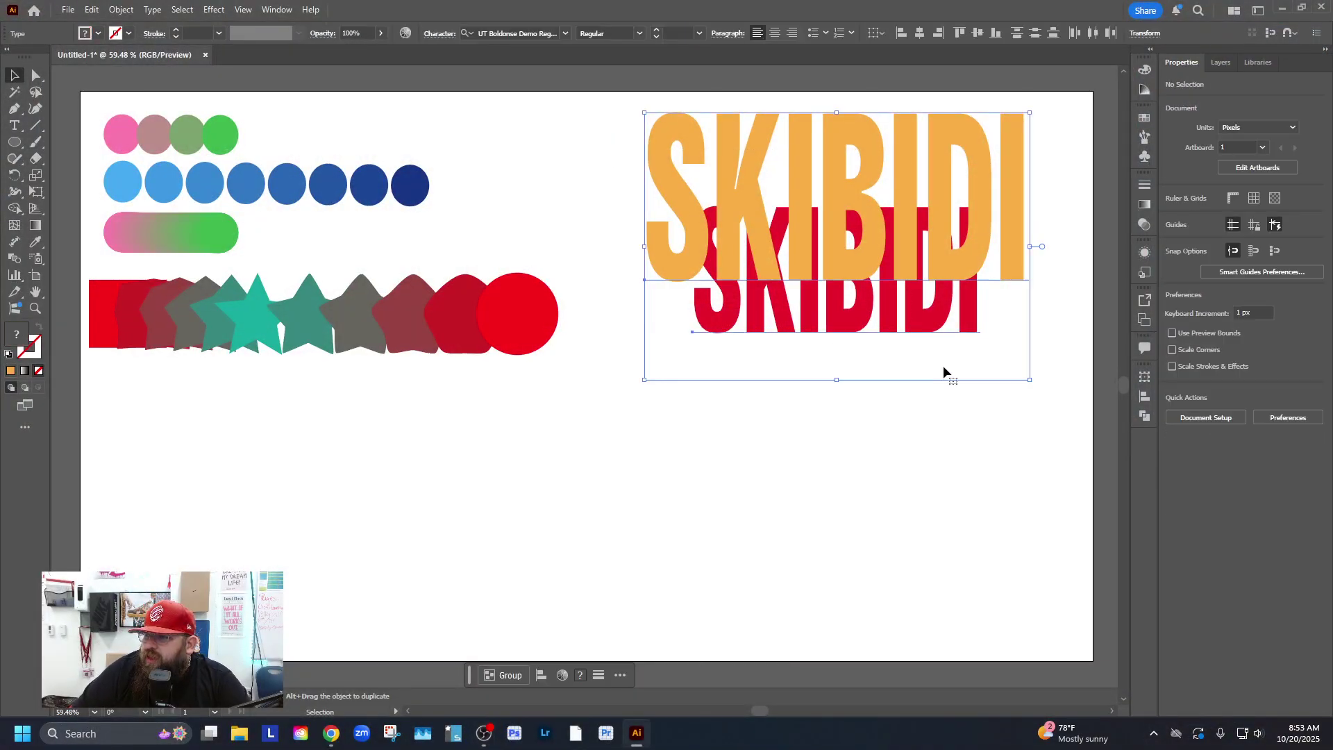
left_click(840, 472)
left_click_drag(607, 143, 1000, 375)
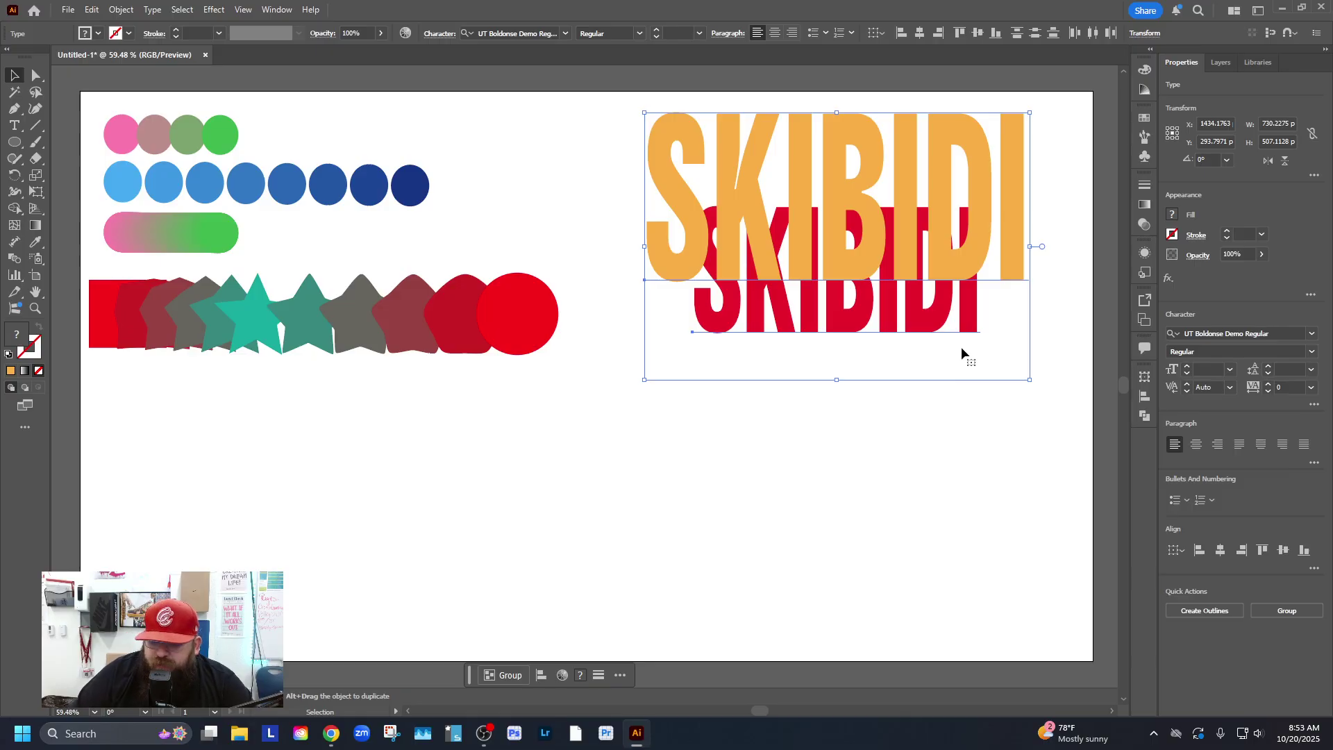
left_click(611, 153)
left_click_drag(626, 165, 957, 380)
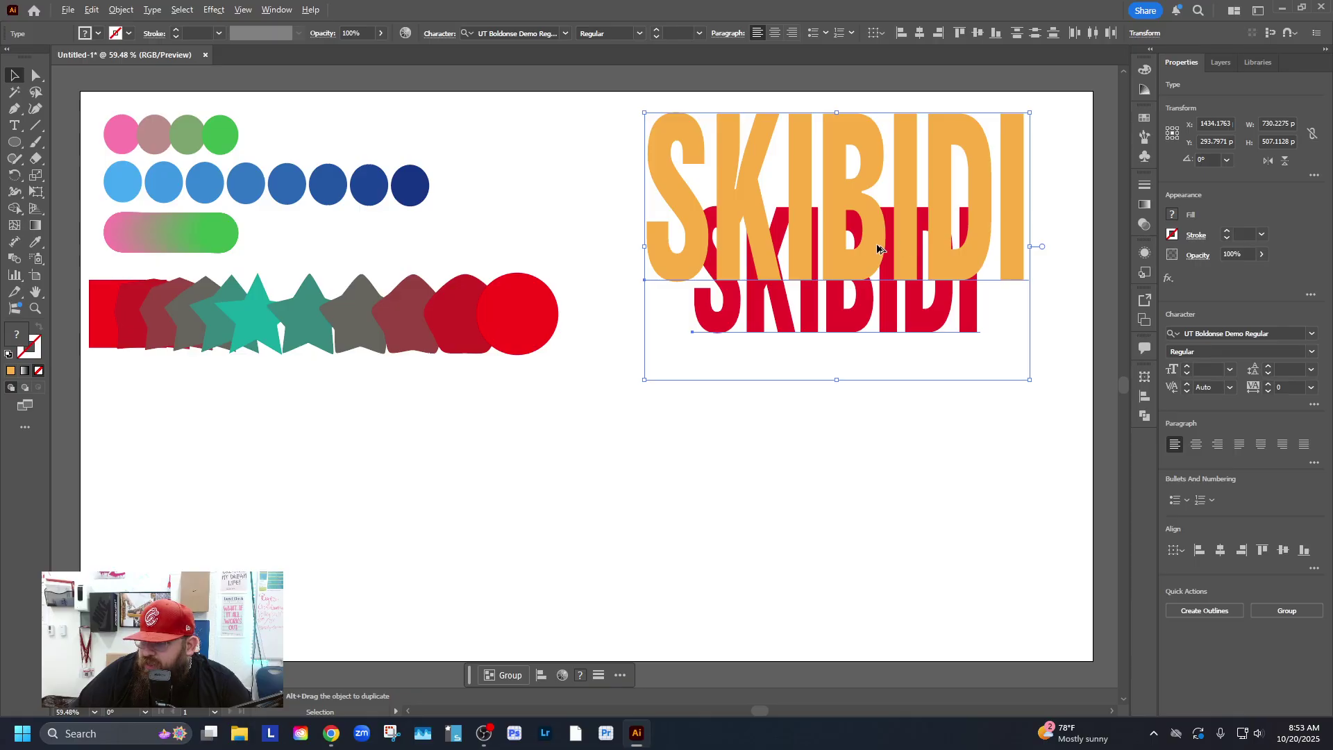
left_click_drag(876, 243, 873, 517)
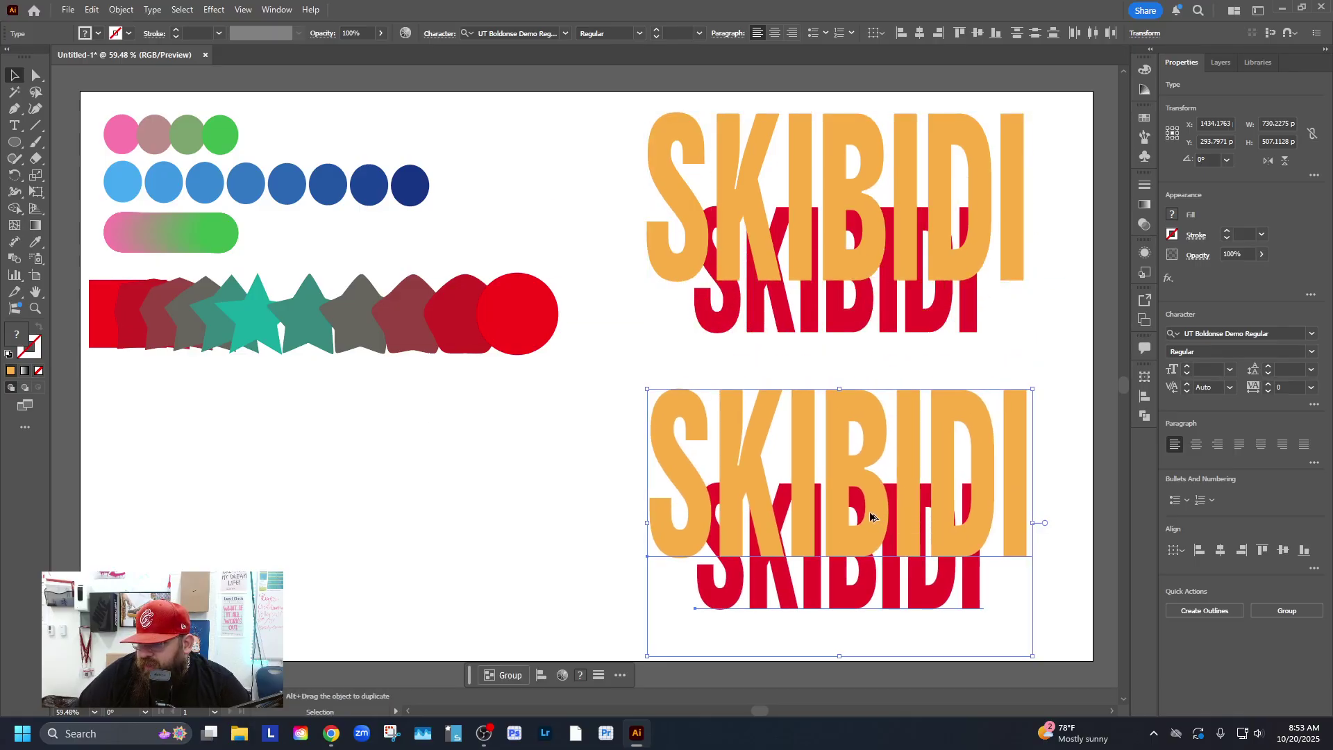
left_click(602, 488)
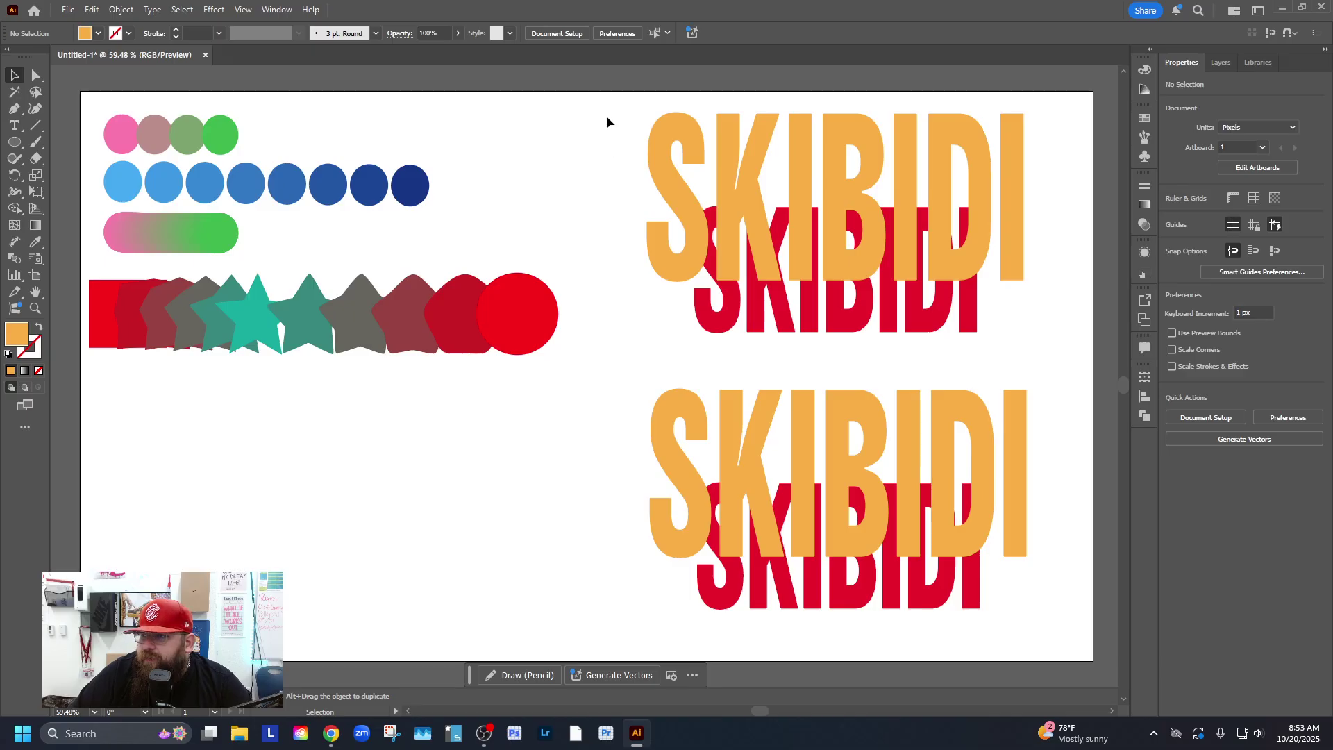
Convert the upper orange and red SKIBIDI texts to outlines and deselect them.
left_click_drag(606, 117, 1068, 329)
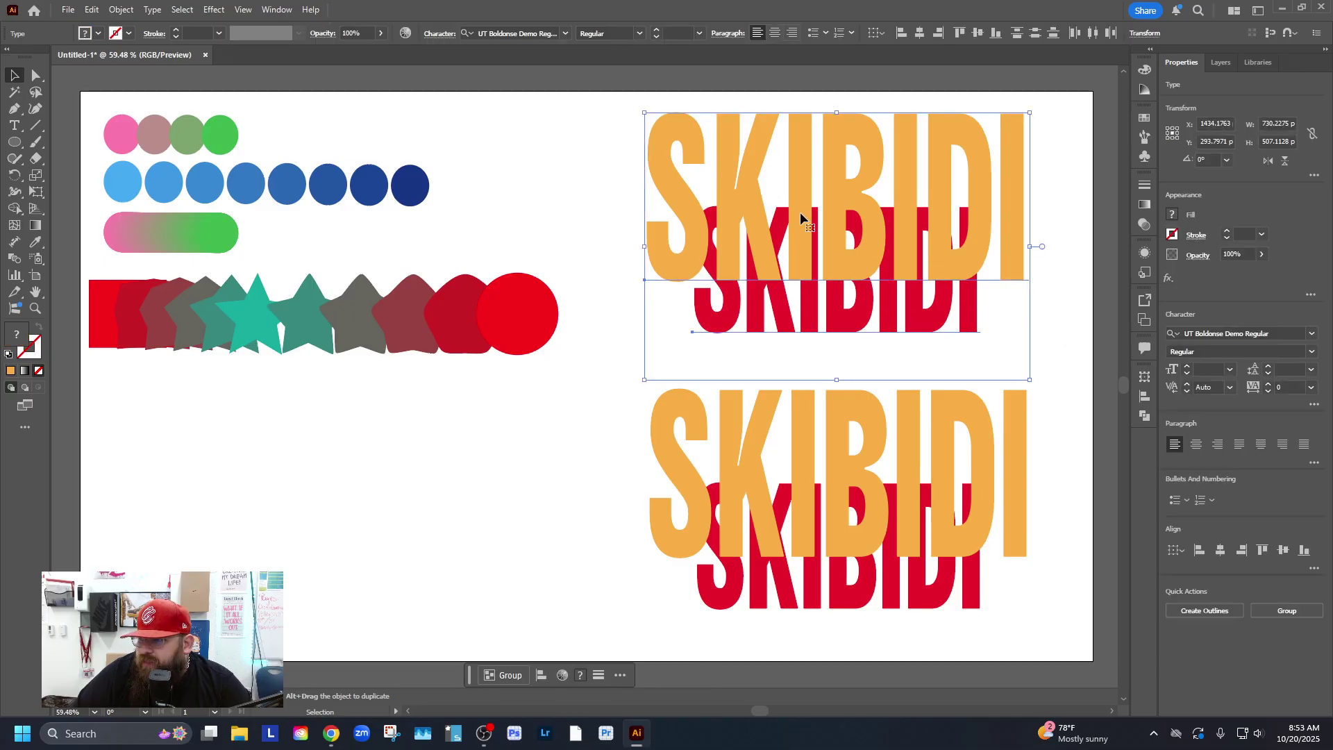
left_click(121, 9)
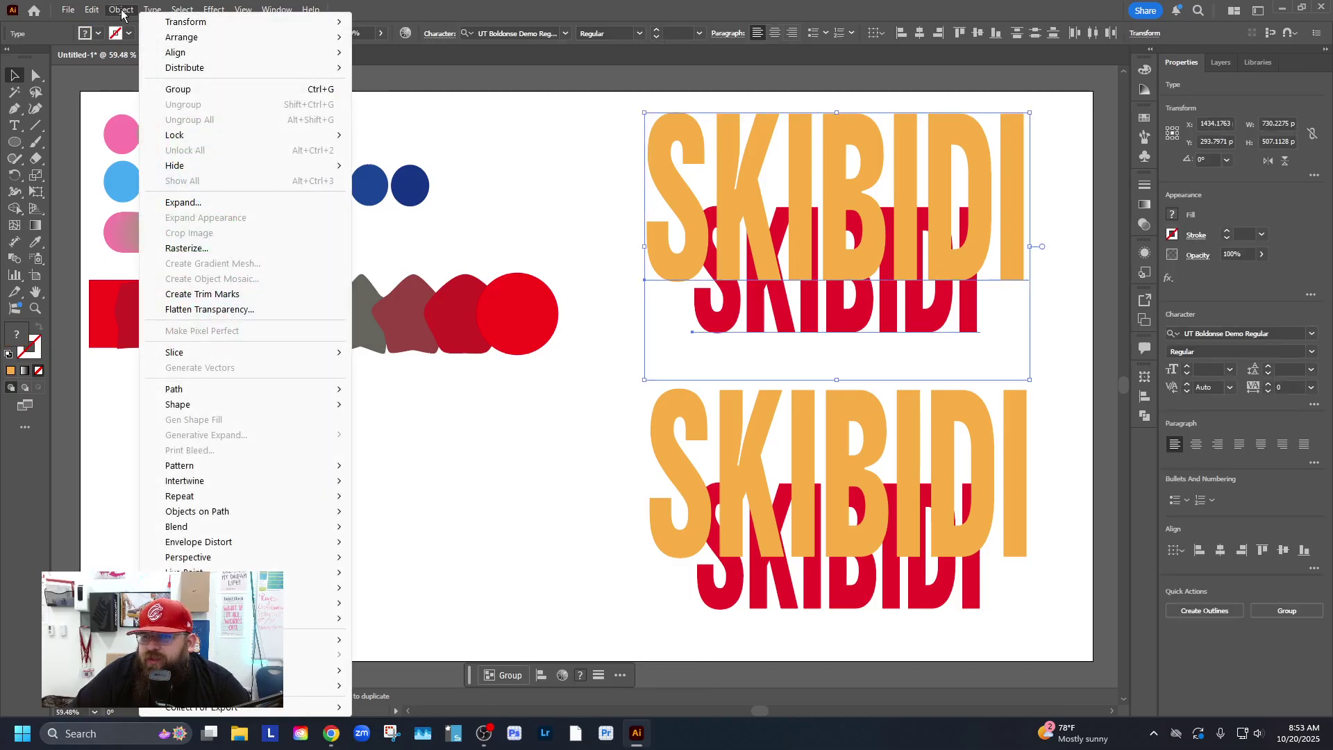
left_click(178, 203)
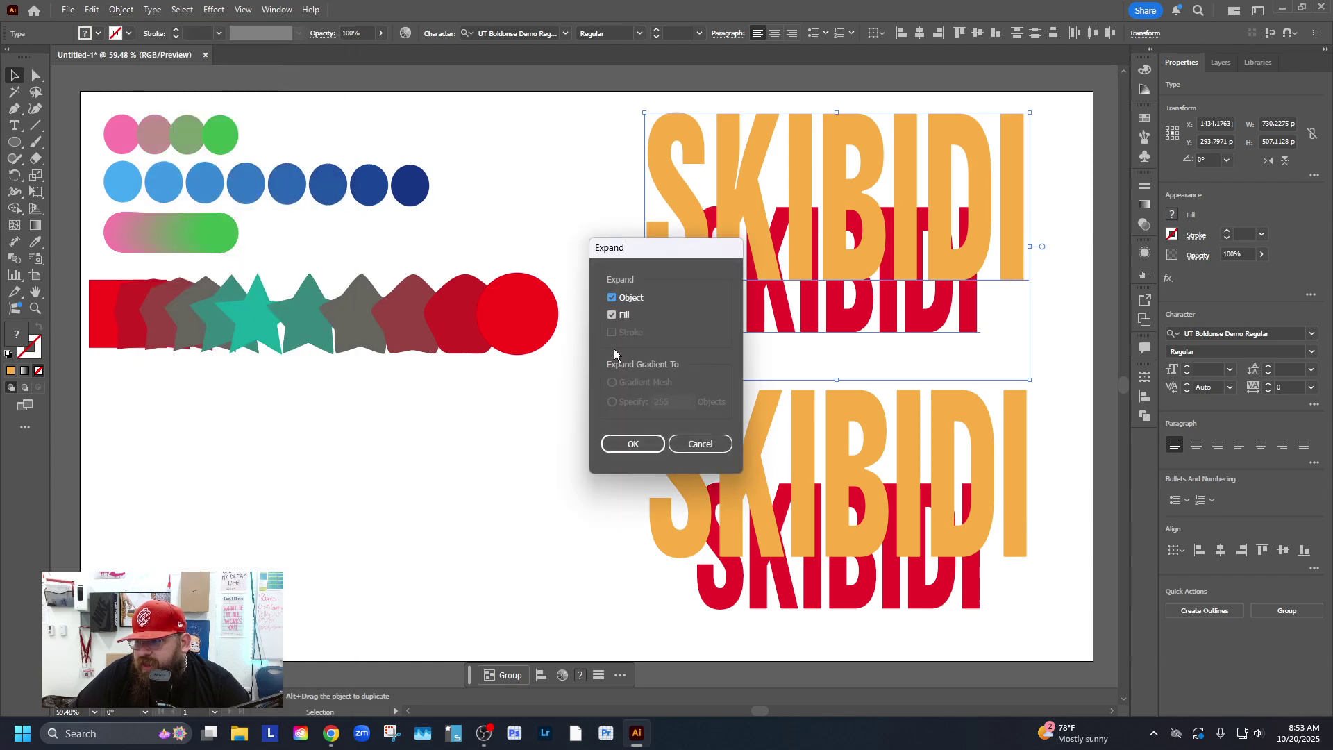
left_click(698, 443)
right_click(757, 216)
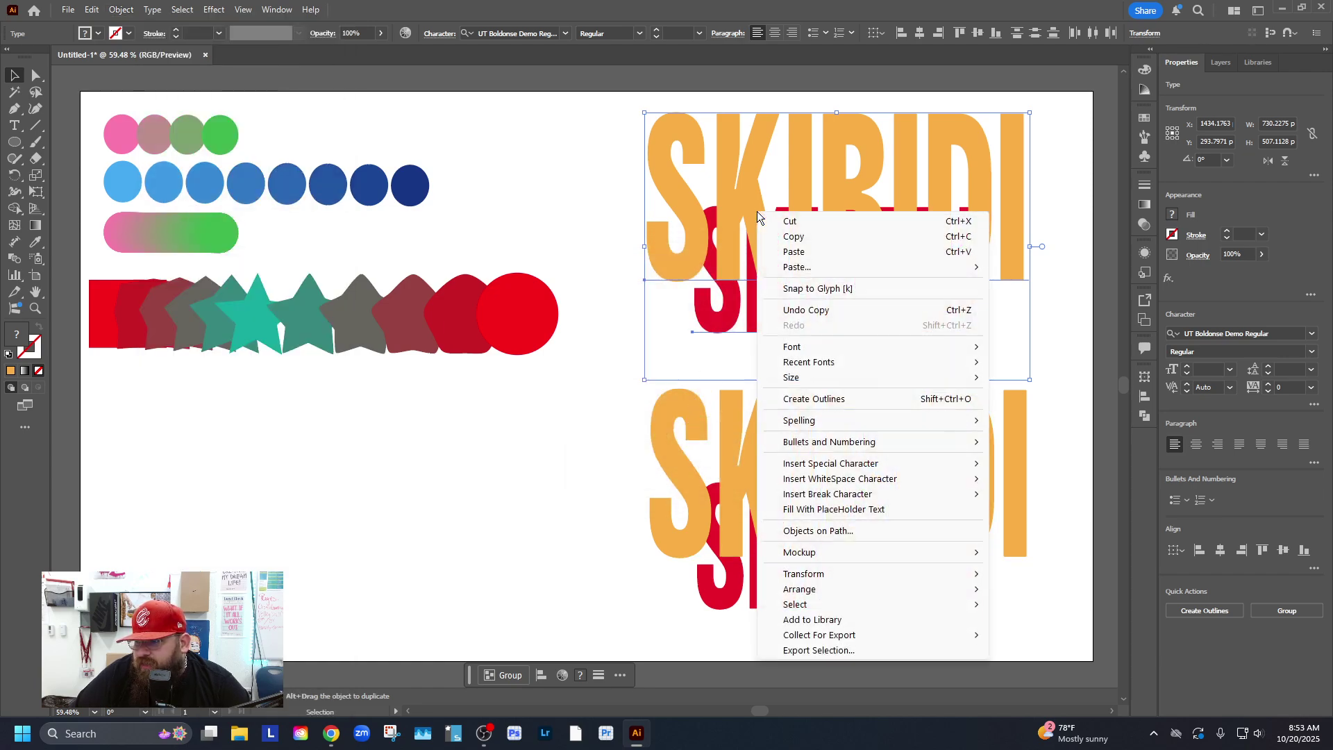
left_click(814, 402)
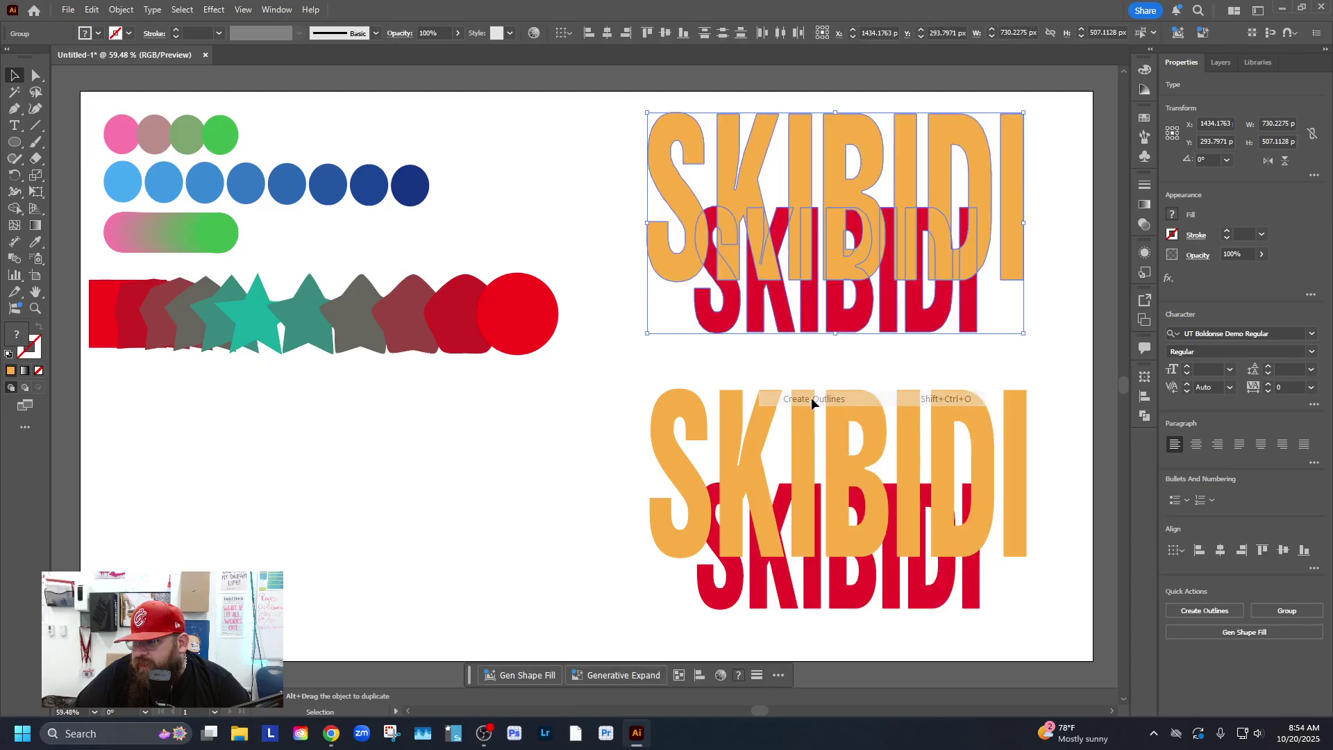
left_click(608, 182)
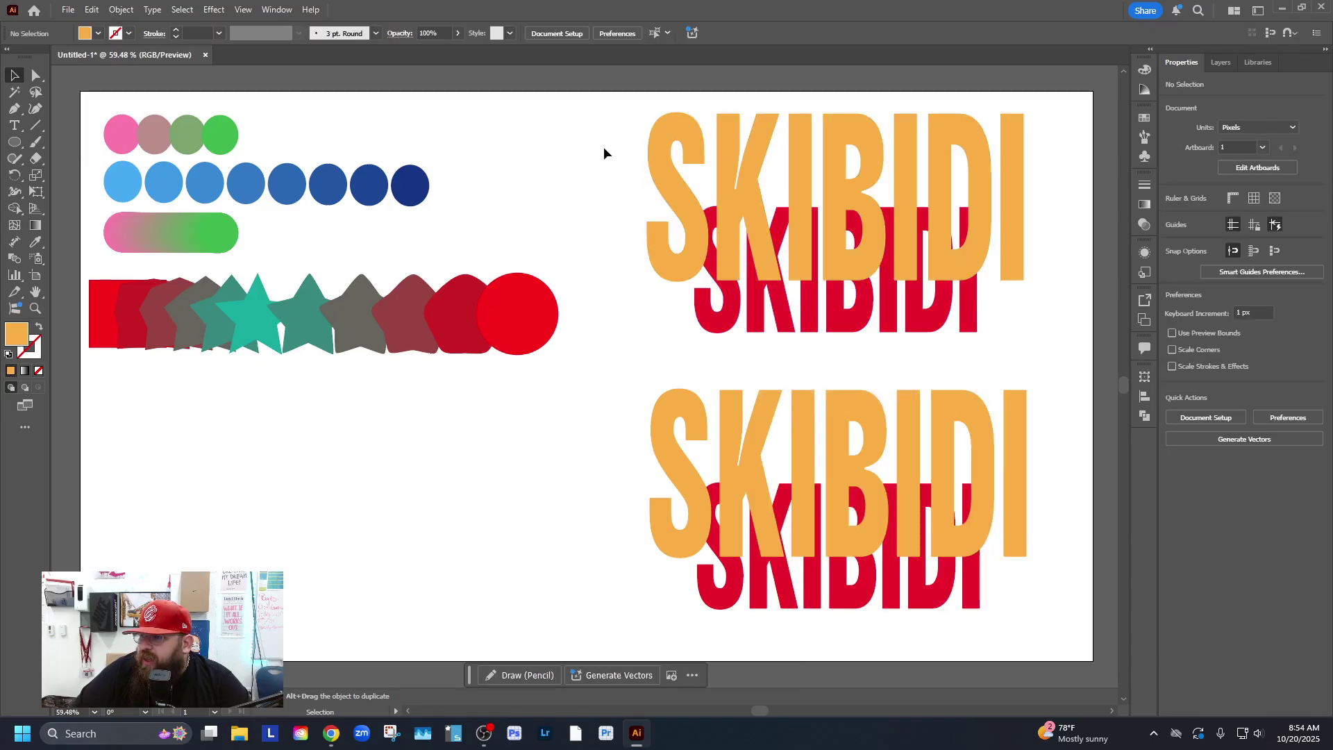
Blend the upper orange and red SKIBIDI outlines using Smooth Color spacing, and deselect the blend.
left_click_drag(649, 161, 1060, 347)
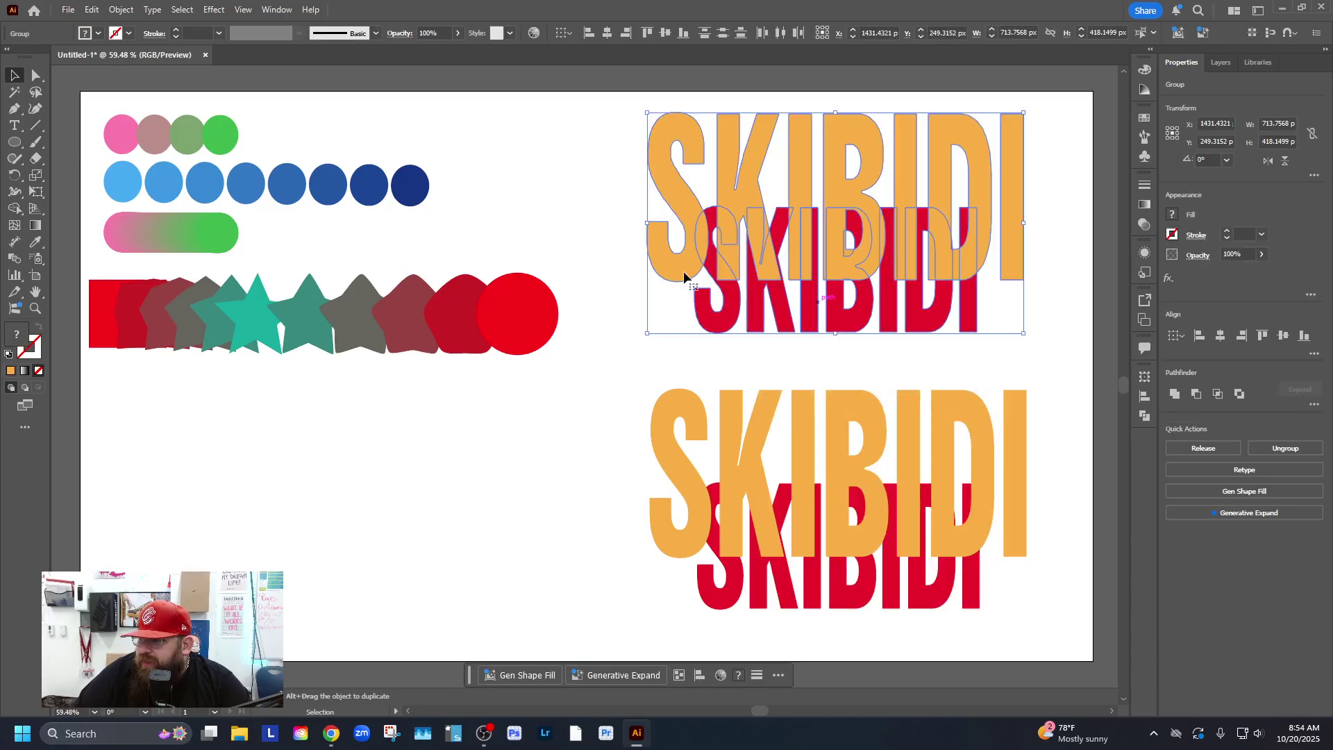
left_click(123, 10)
mouse_move(194, 528)
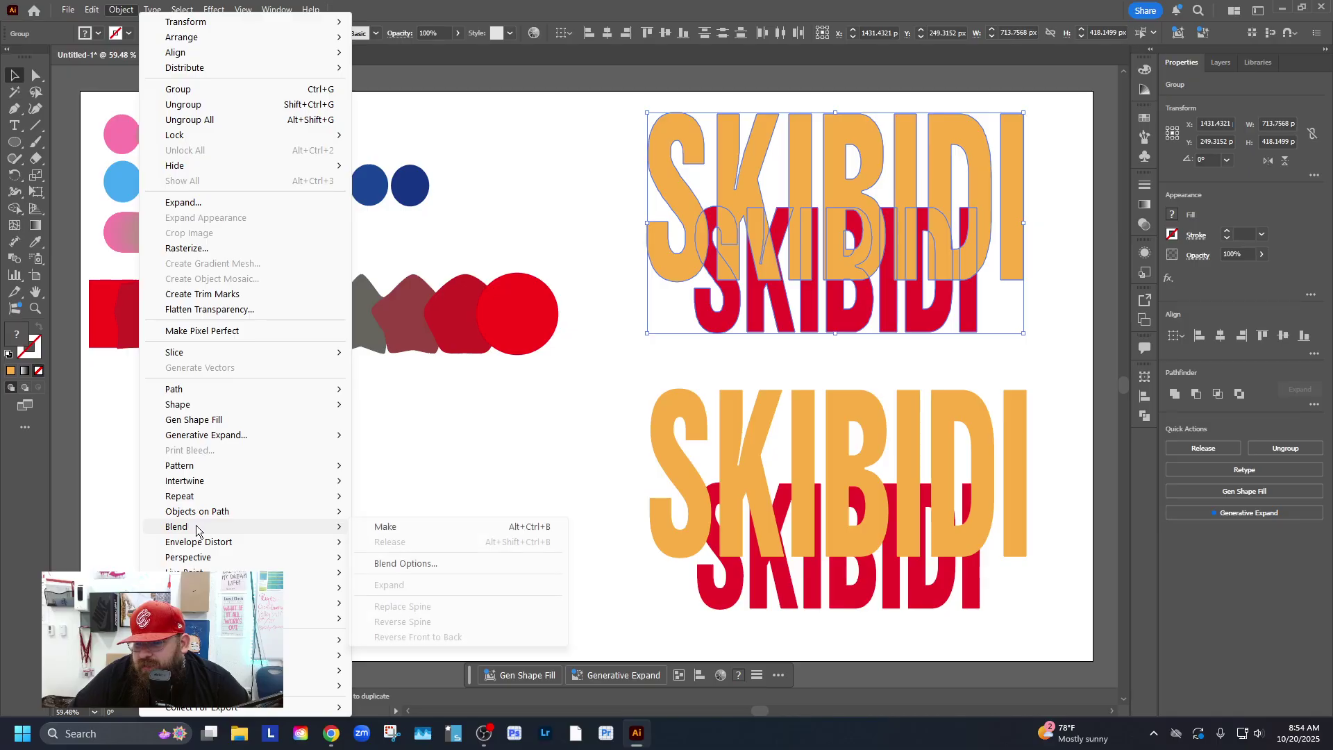
left_click(403, 563)
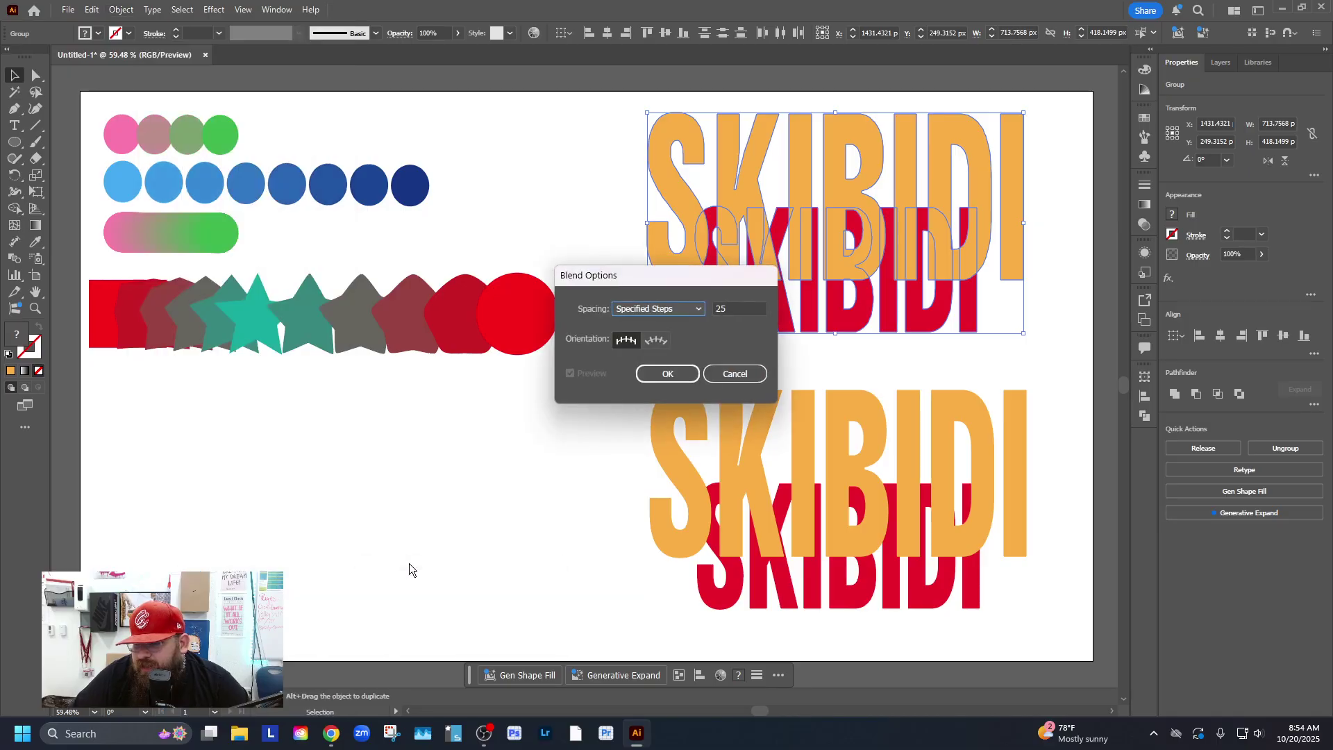
left_click(684, 310)
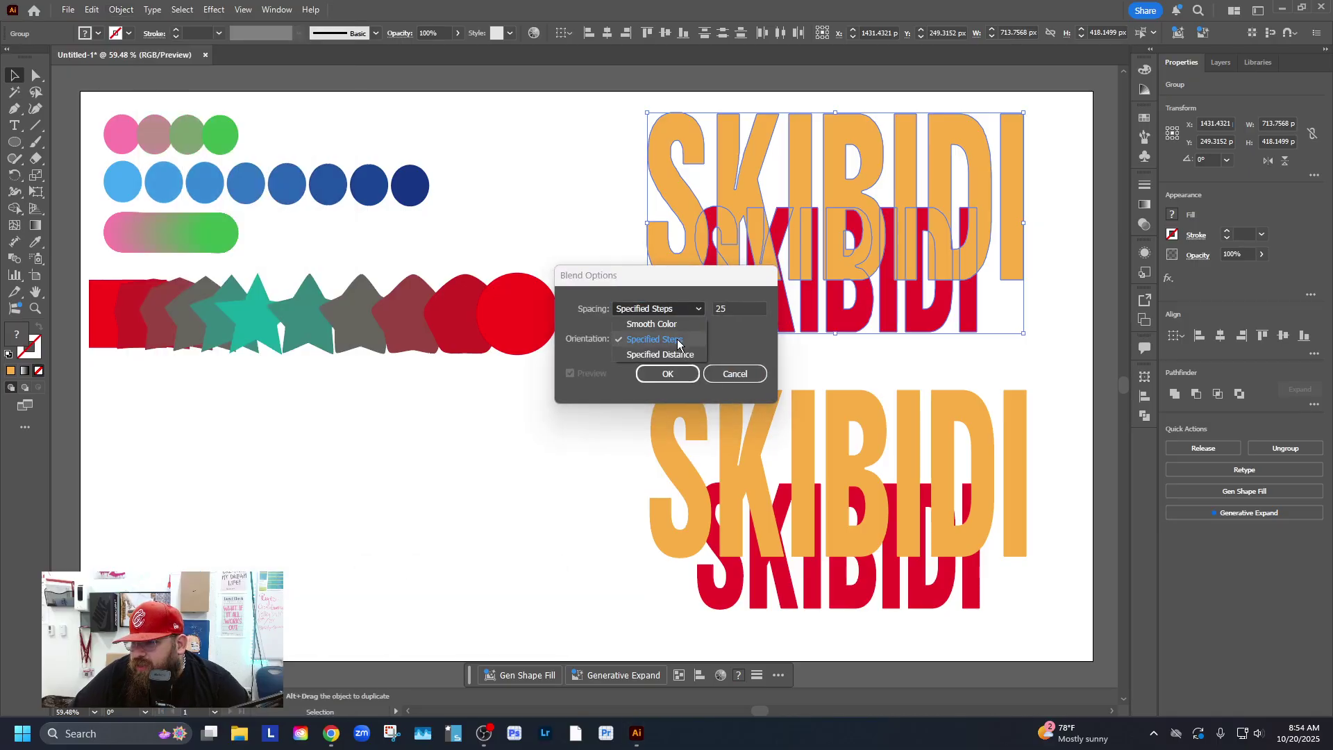
left_click(665, 328)
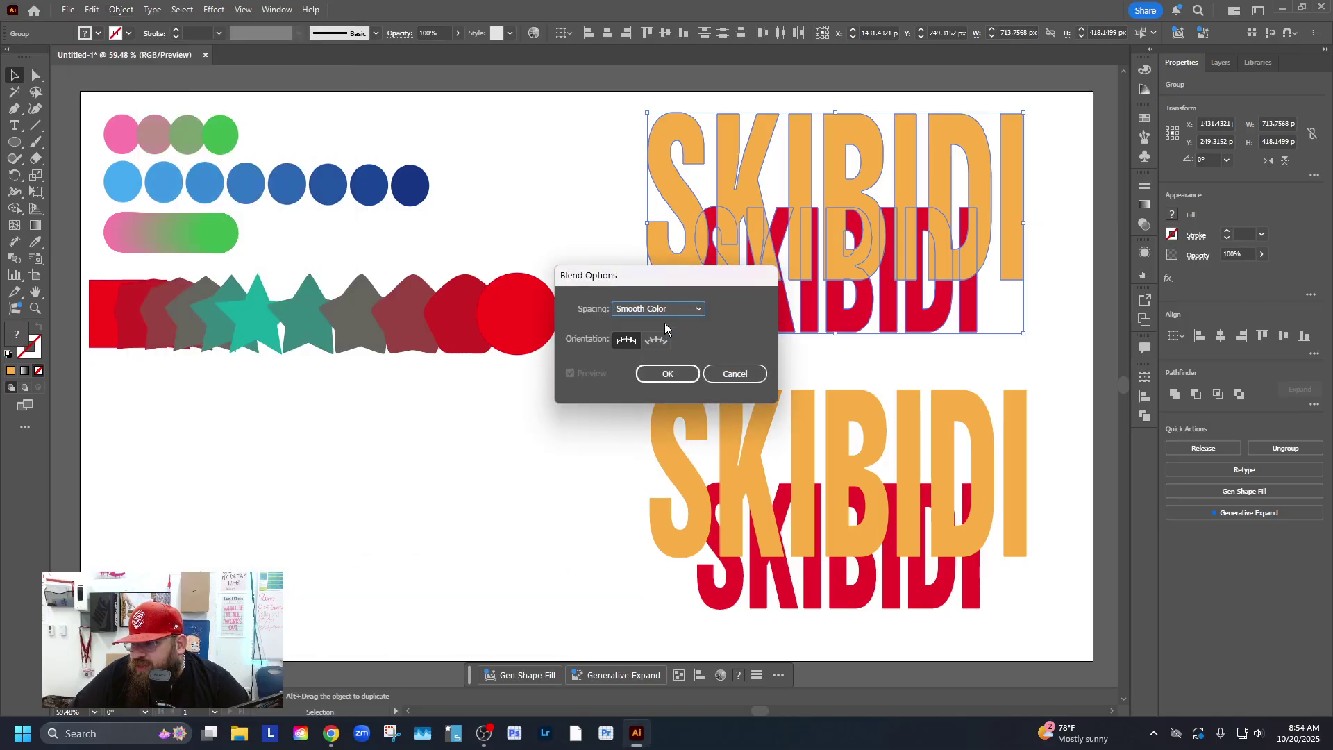
left_click(654, 376)
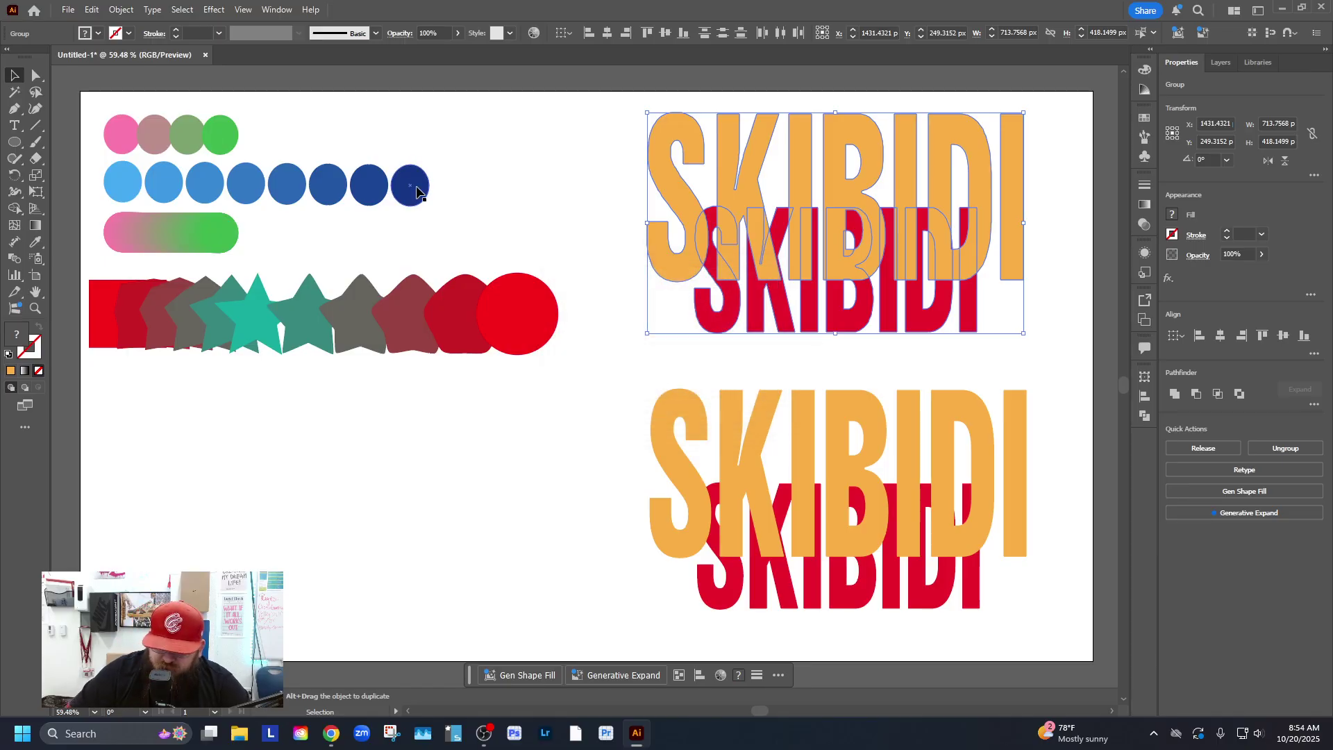
key("ctrl+alt+b")
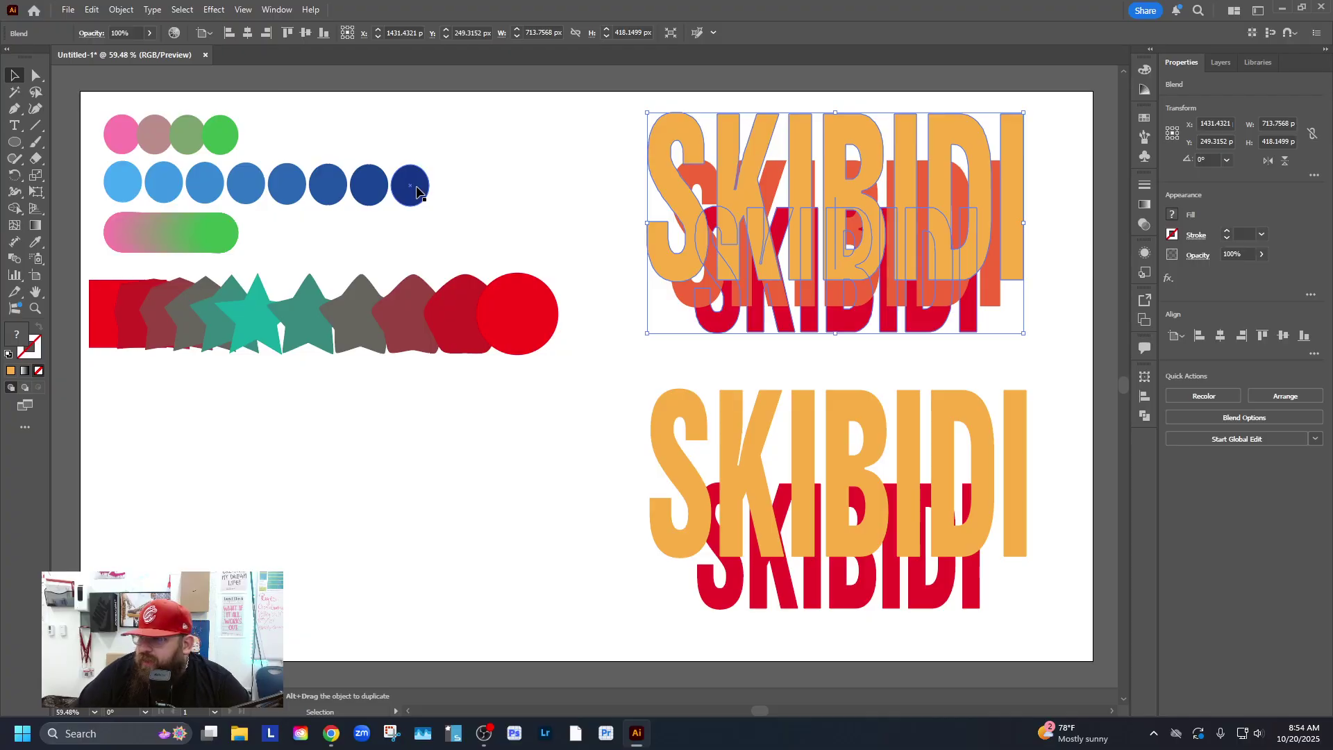
left_click(631, 349)
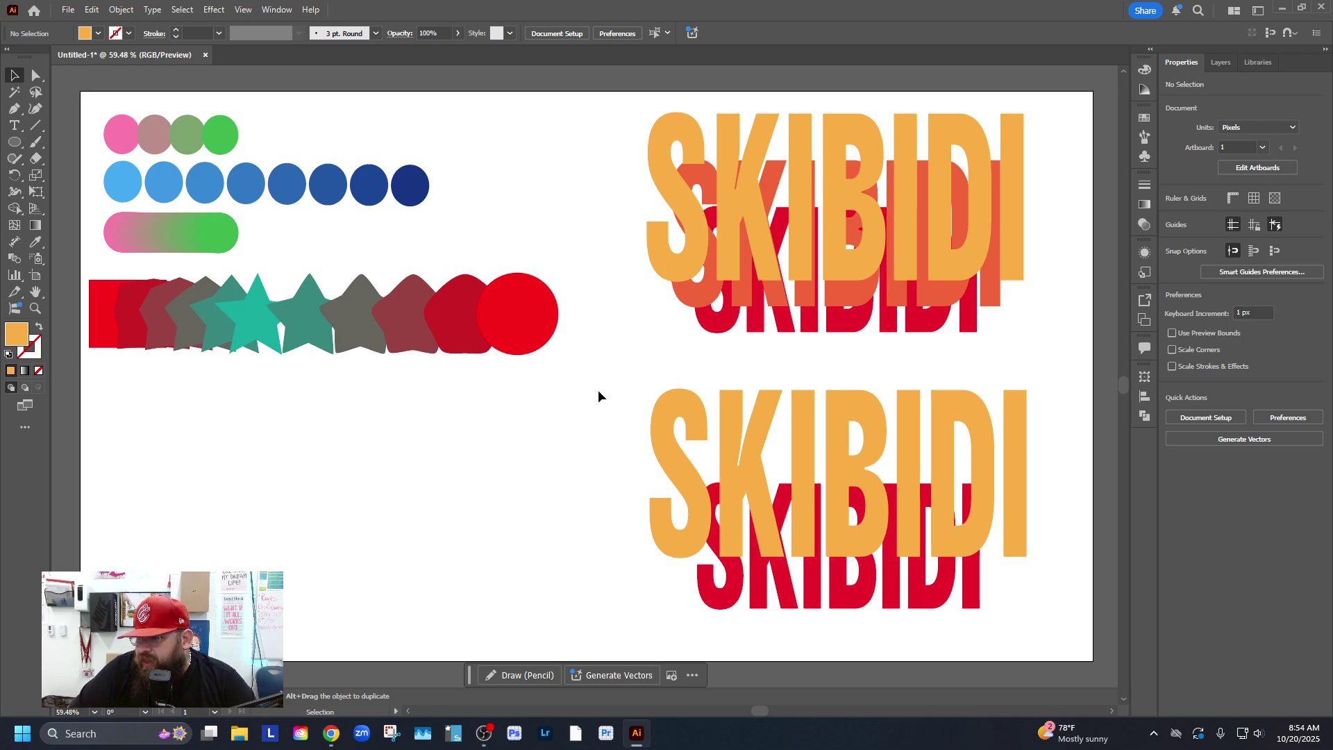
Copy the orange text of the lower SKIBIDI pair to the clipboard and deselect it.
left_click_drag(598, 391, 1053, 657)
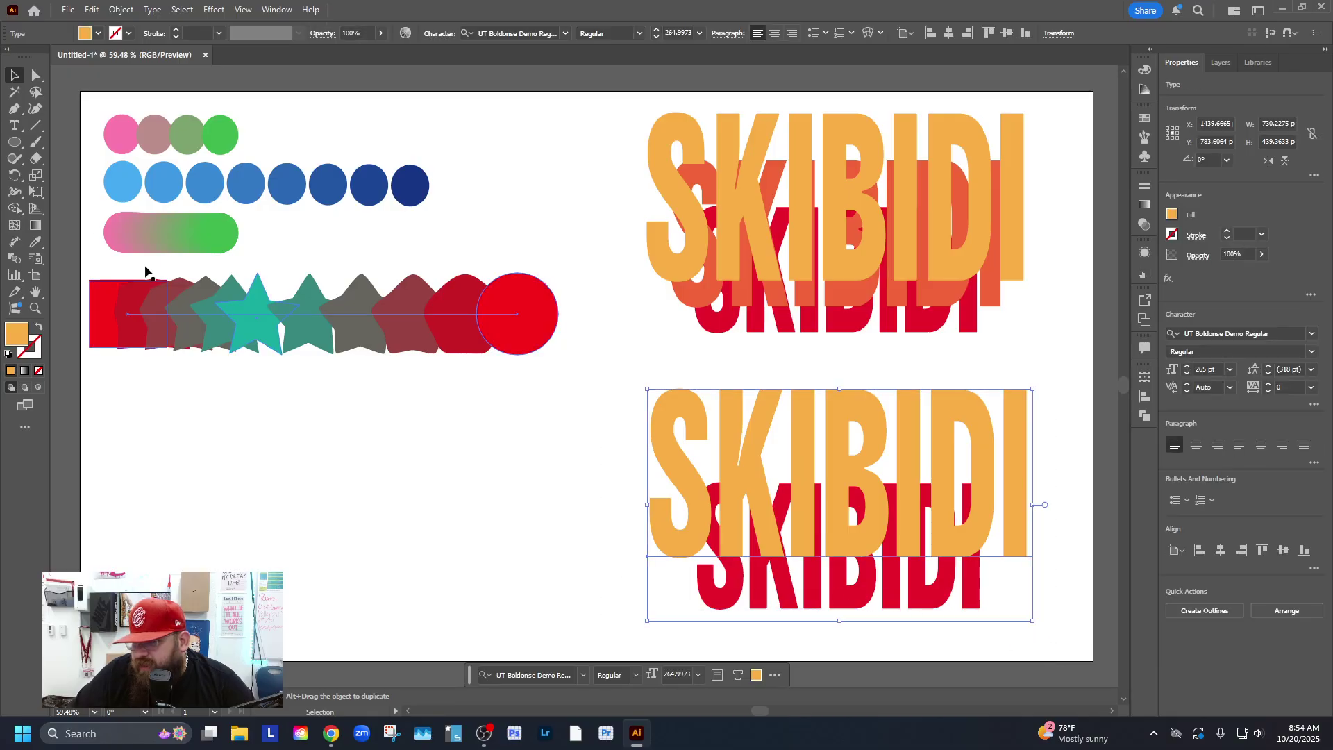
left_click(36, 75)
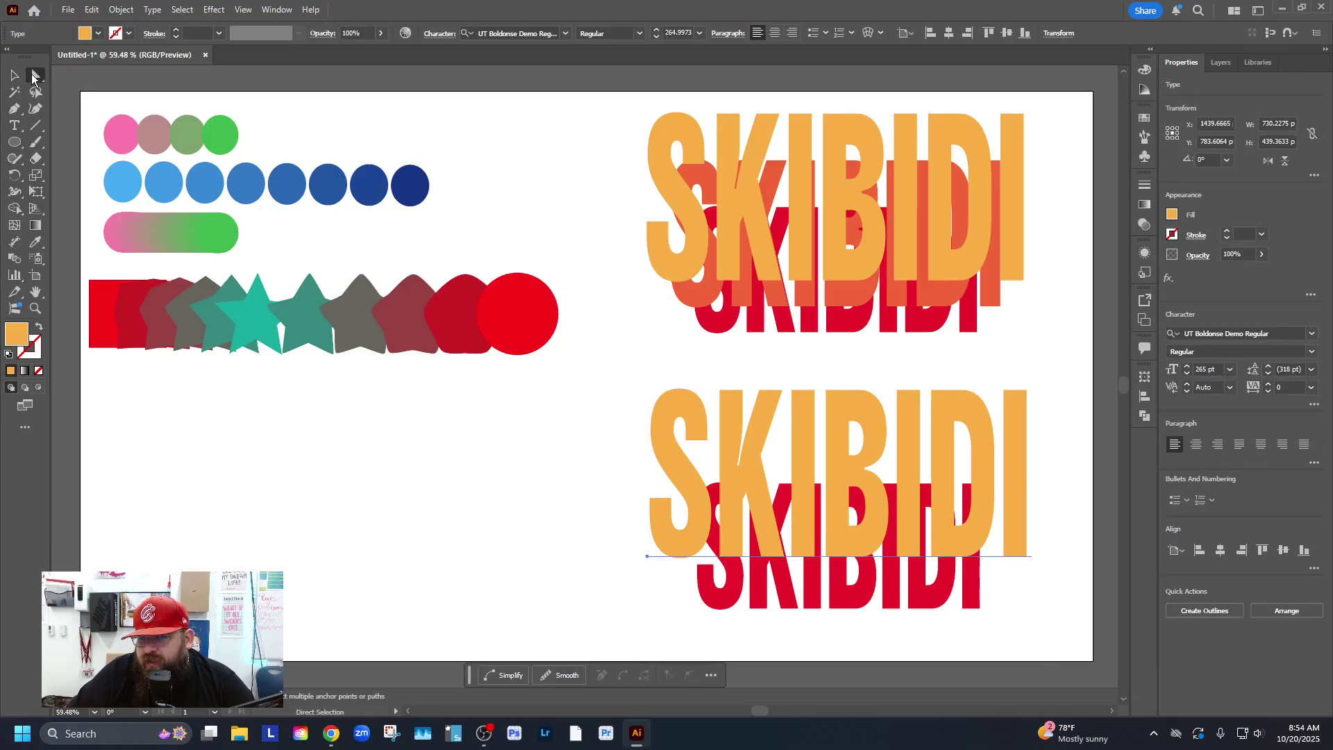
left_click(613, 585)
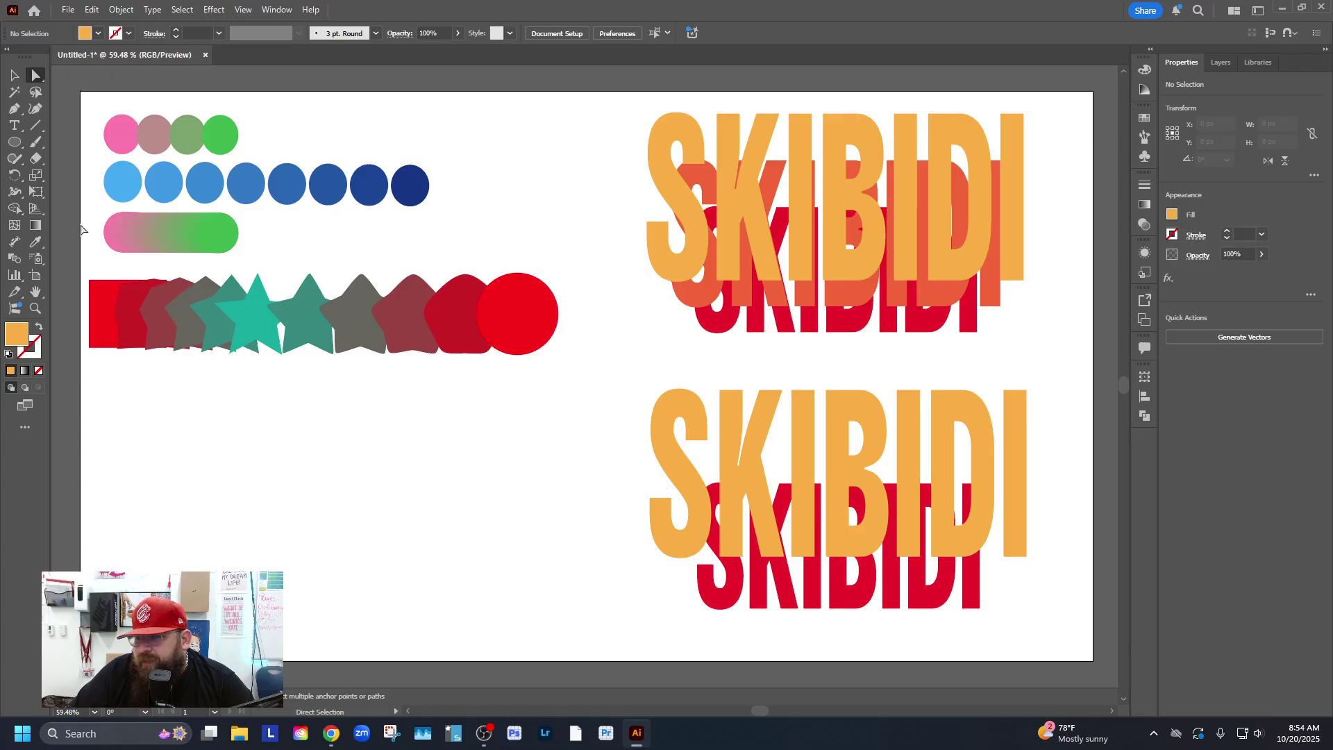
key("v")
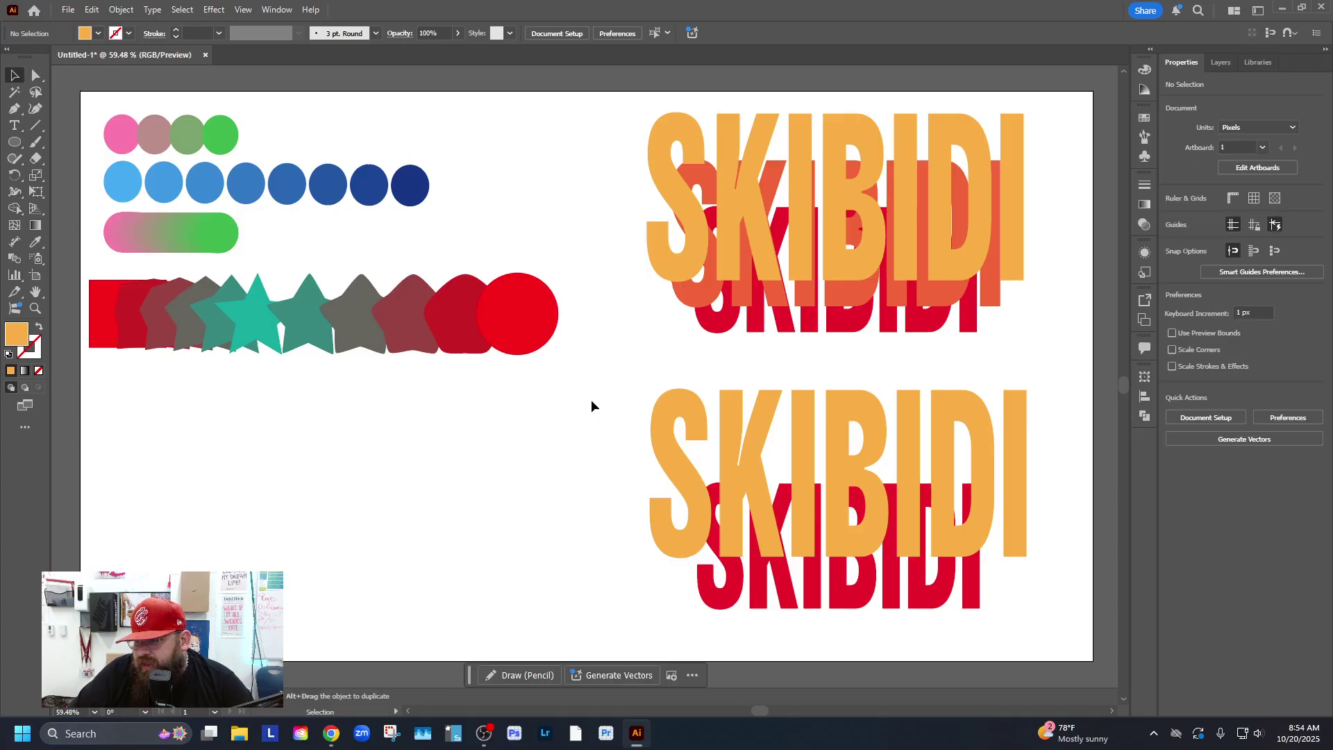
left_click_drag(598, 390, 1061, 628)
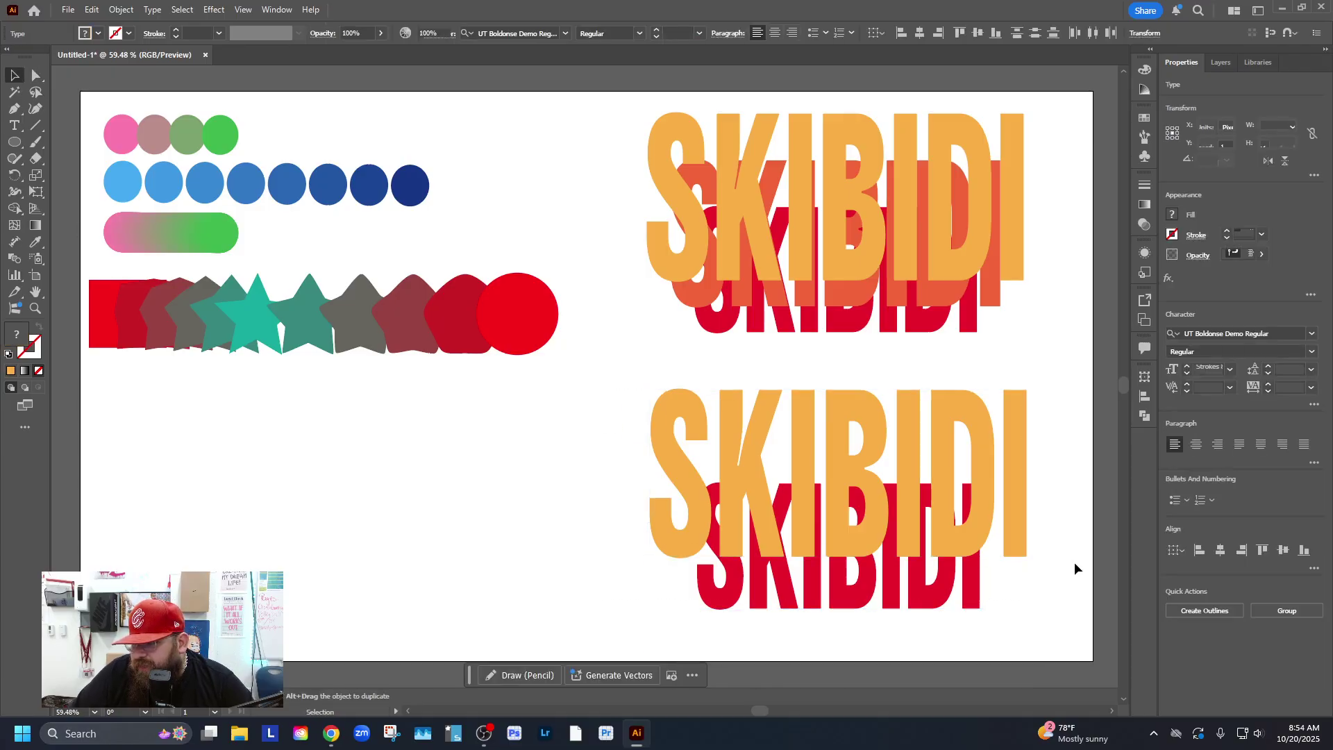
left_click(917, 512)
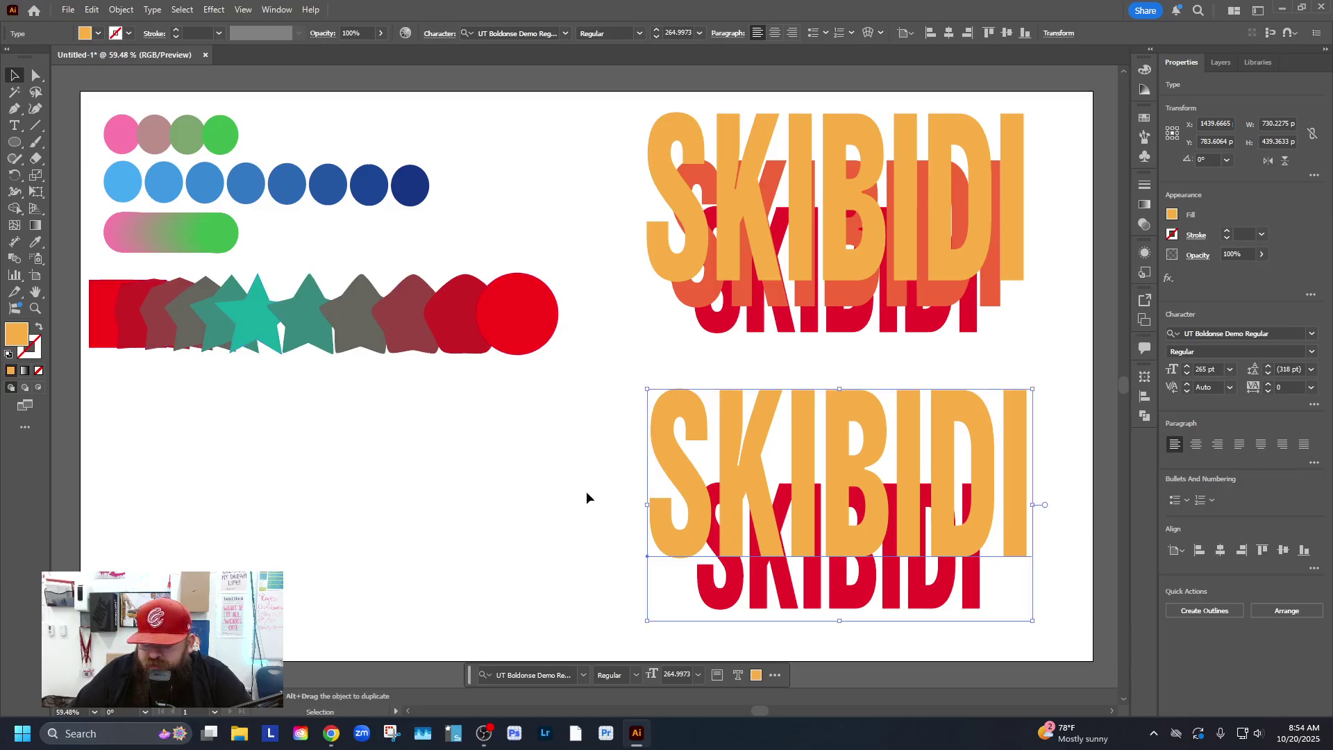
left_click(589, 469)
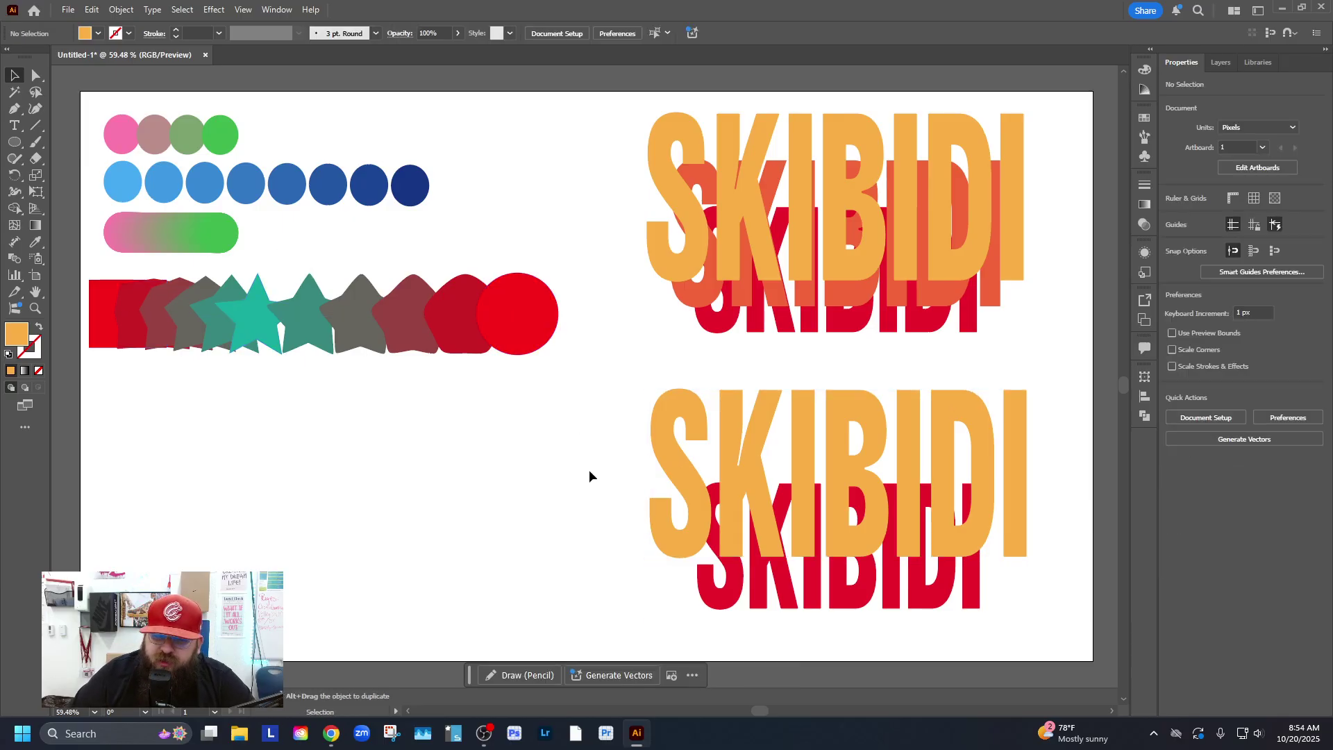
Expand the object and fill of both texts in the lower SKIBIDI pair.
left_click_drag(610, 428, 1014, 643)
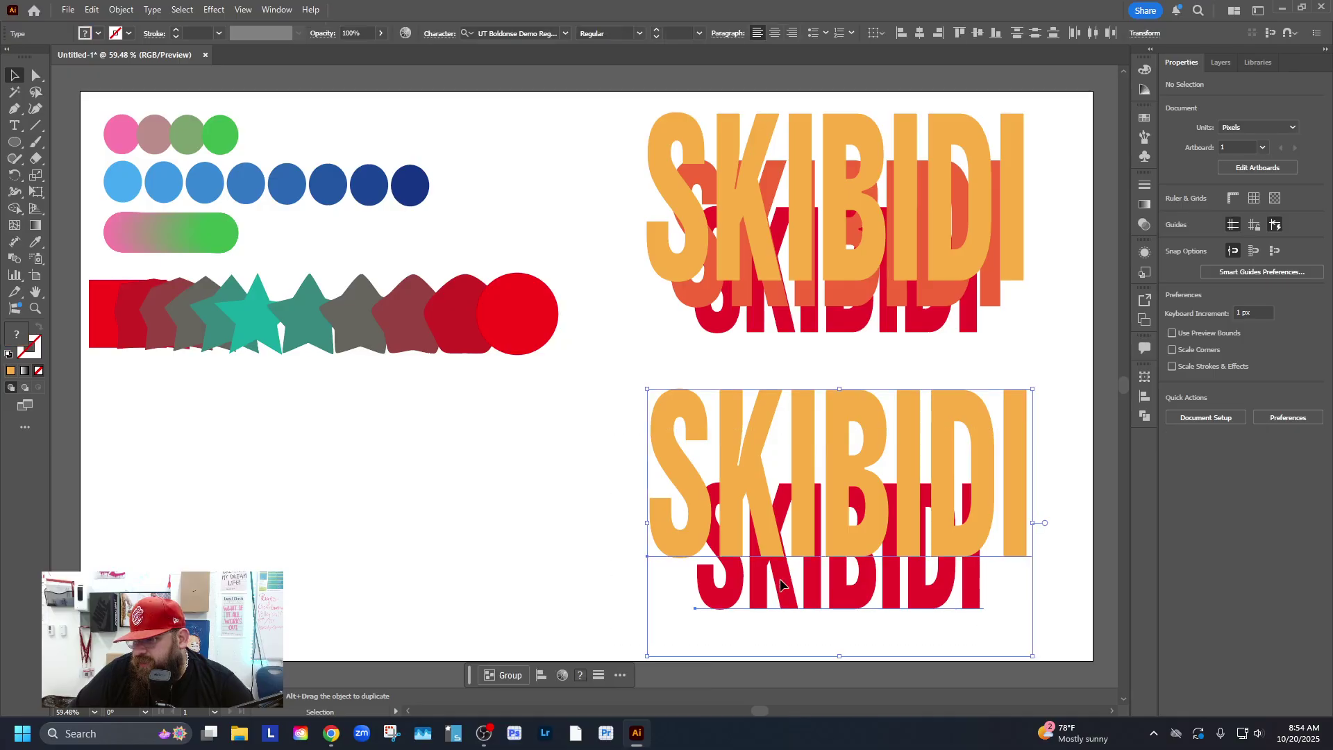
left_click(121, 9)
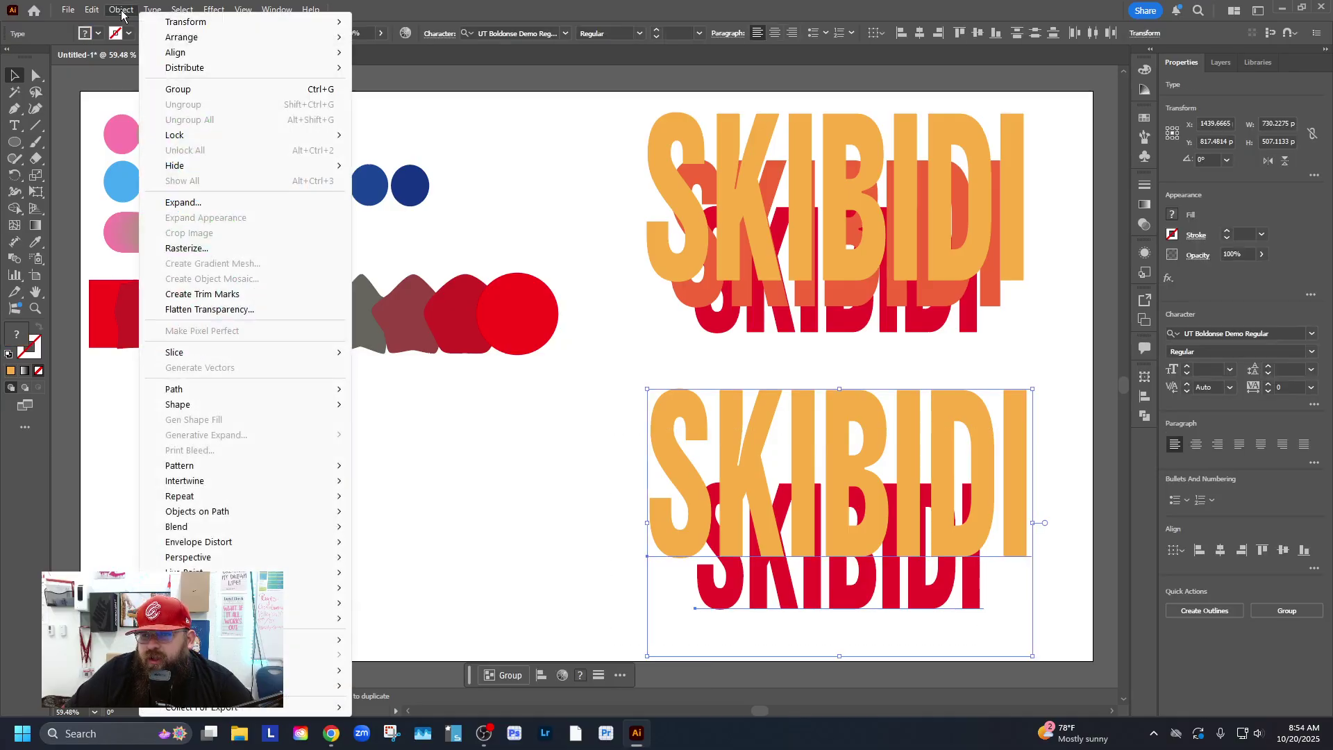
left_click(182, 202)
left_click(611, 297)
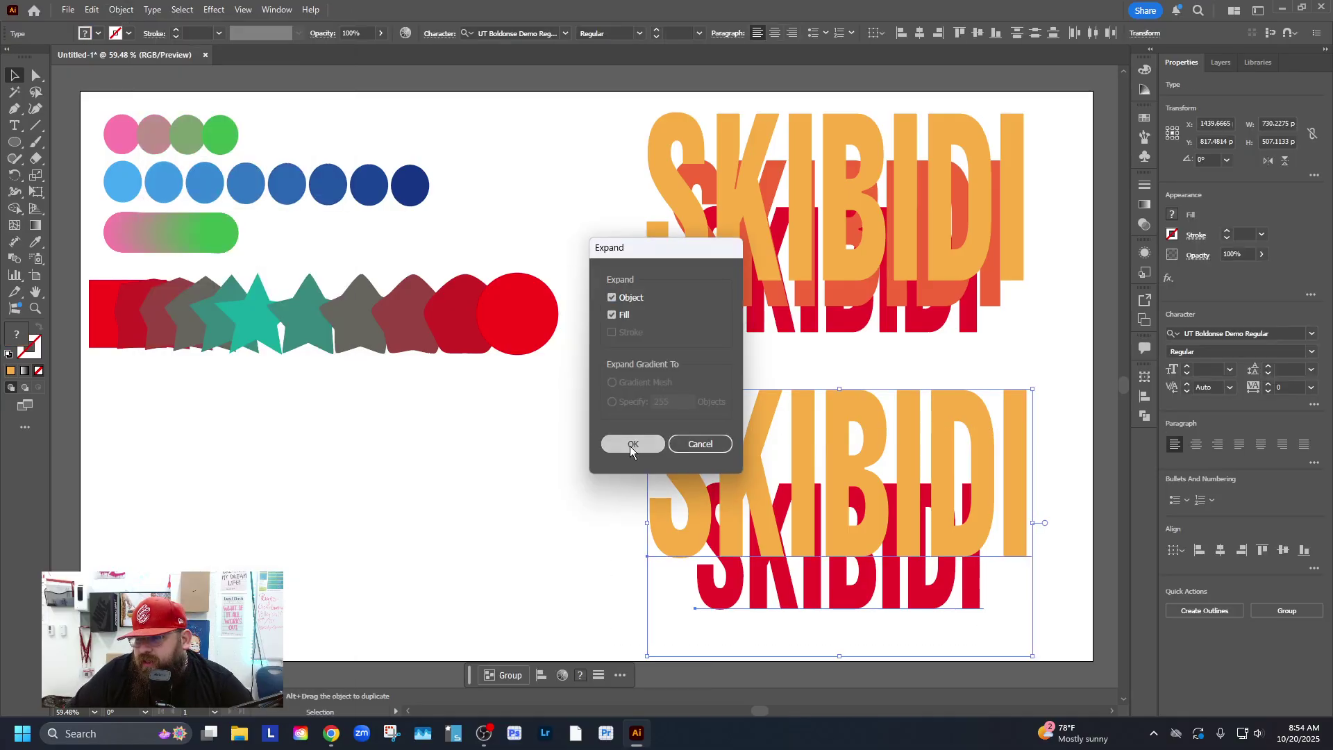
key("Return")
Fill both lower SKIBIDI outlines with the near-black swatch and deselect them.
left_click(86, 33)
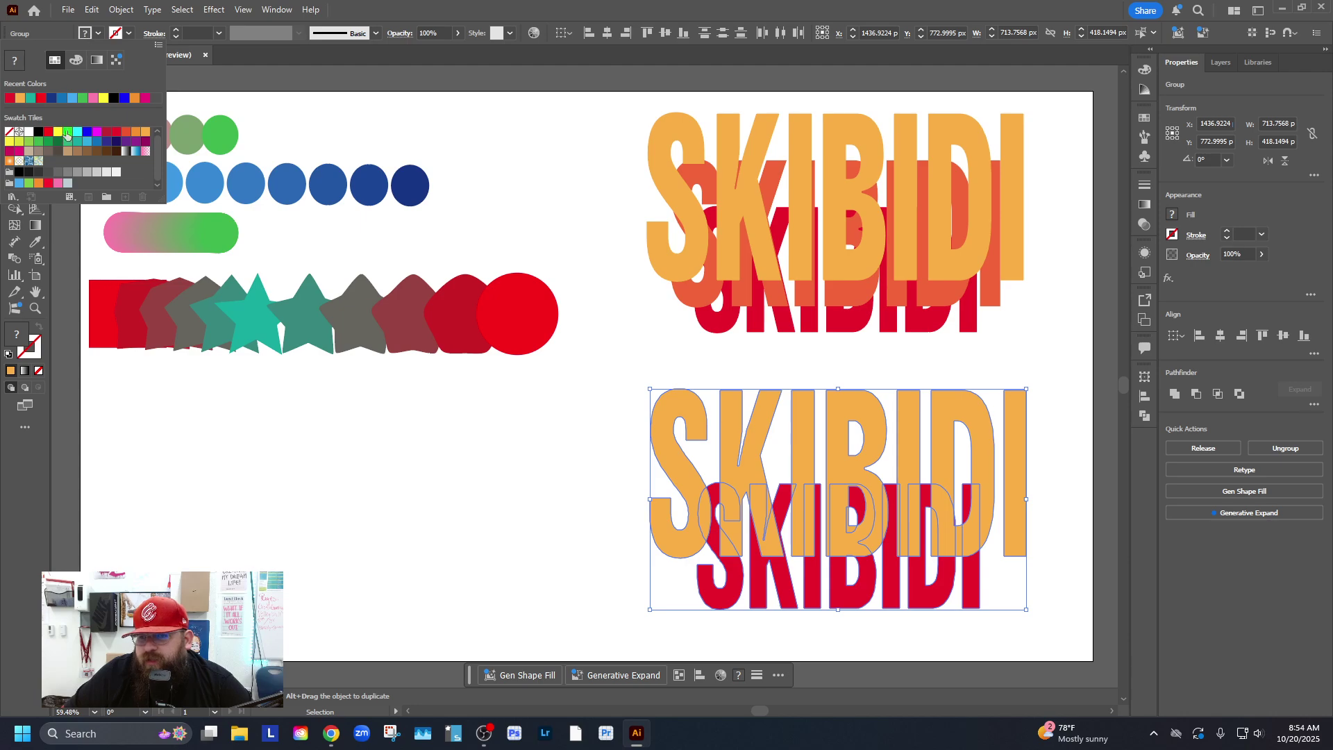
left_click(28, 172)
left_click(557, 455)
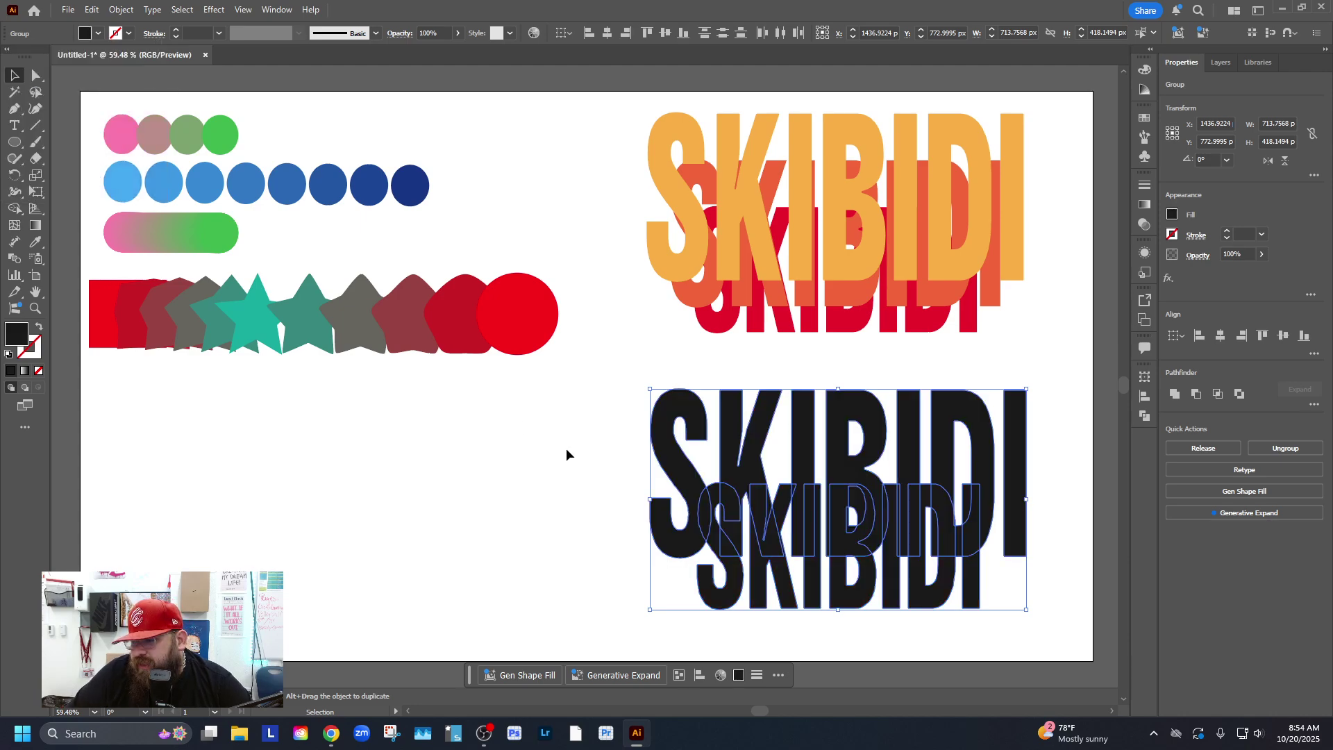
left_click(569, 454)
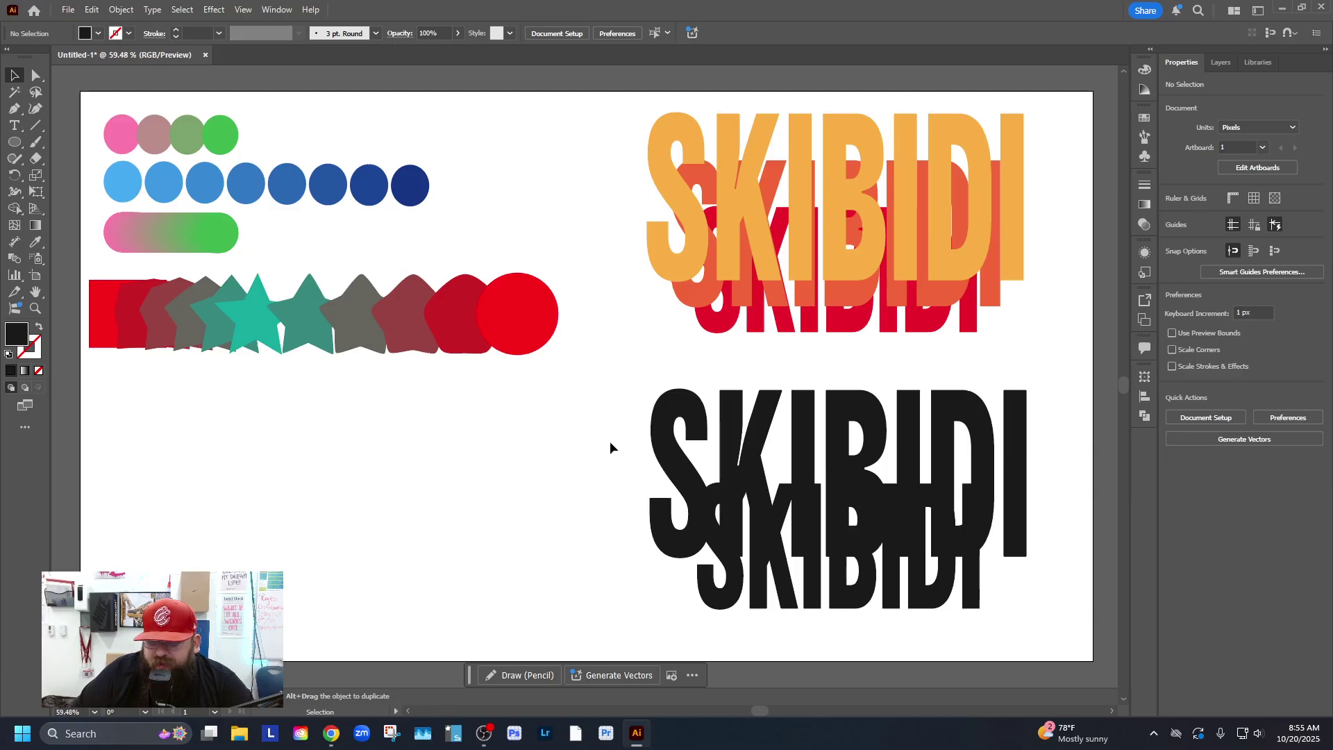
Blend the two black SKIBIDI outlines using Specified Steps spacing with 50 steps, and deselect the blend.
left_click_drag(603, 435, 1039, 610)
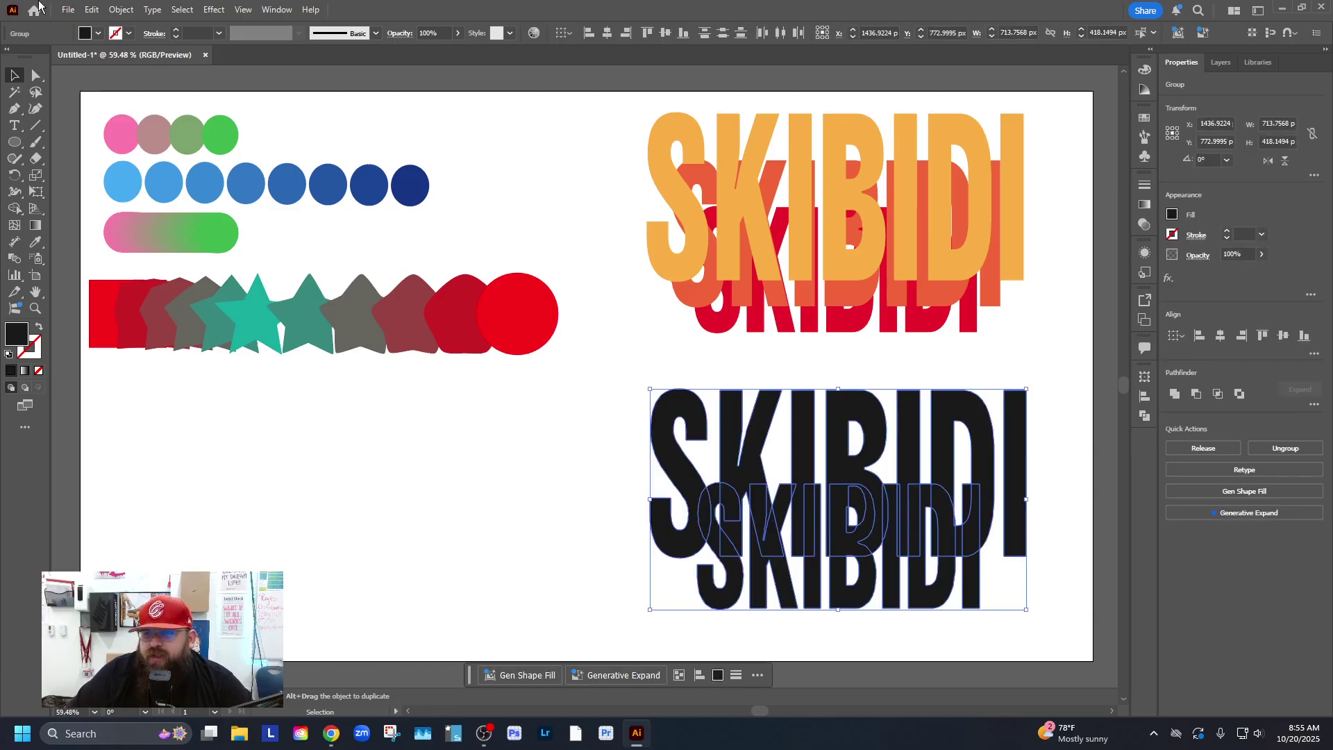
left_click(121, 10)
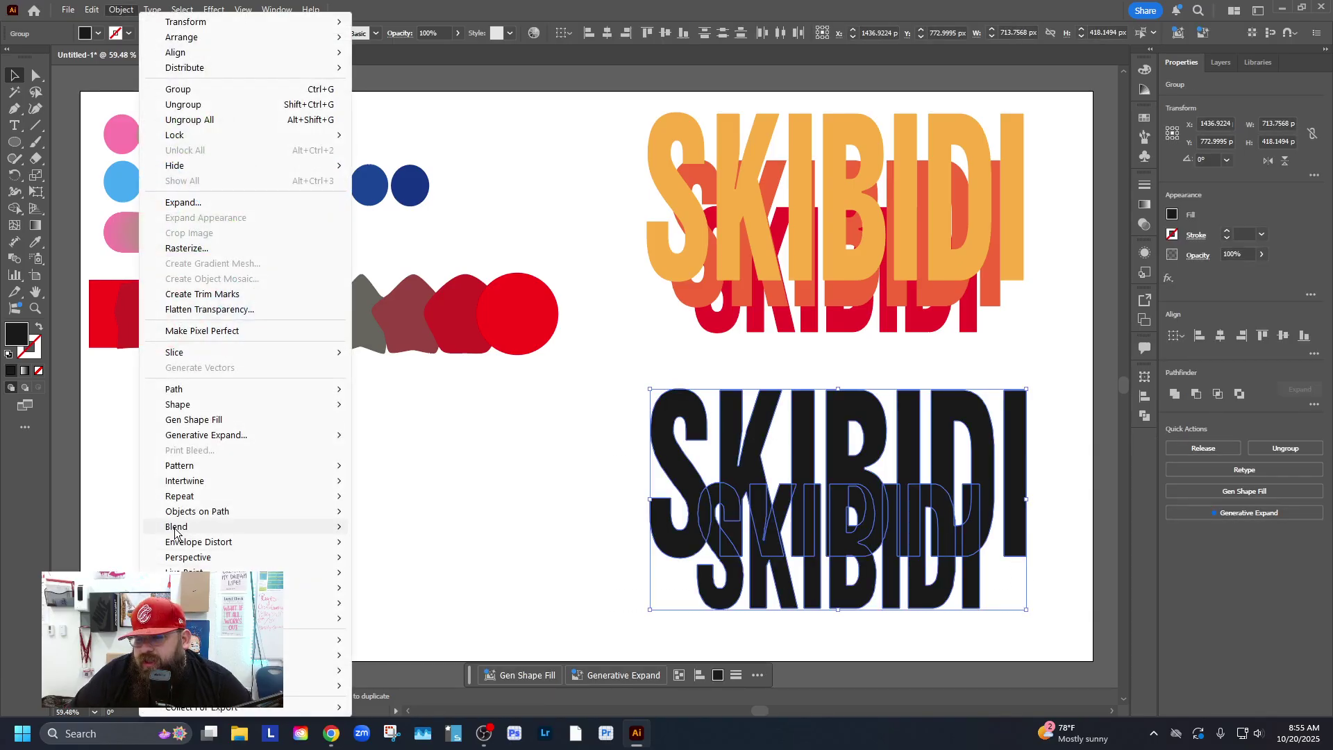
mouse_move(177, 528)
left_click(427, 563)
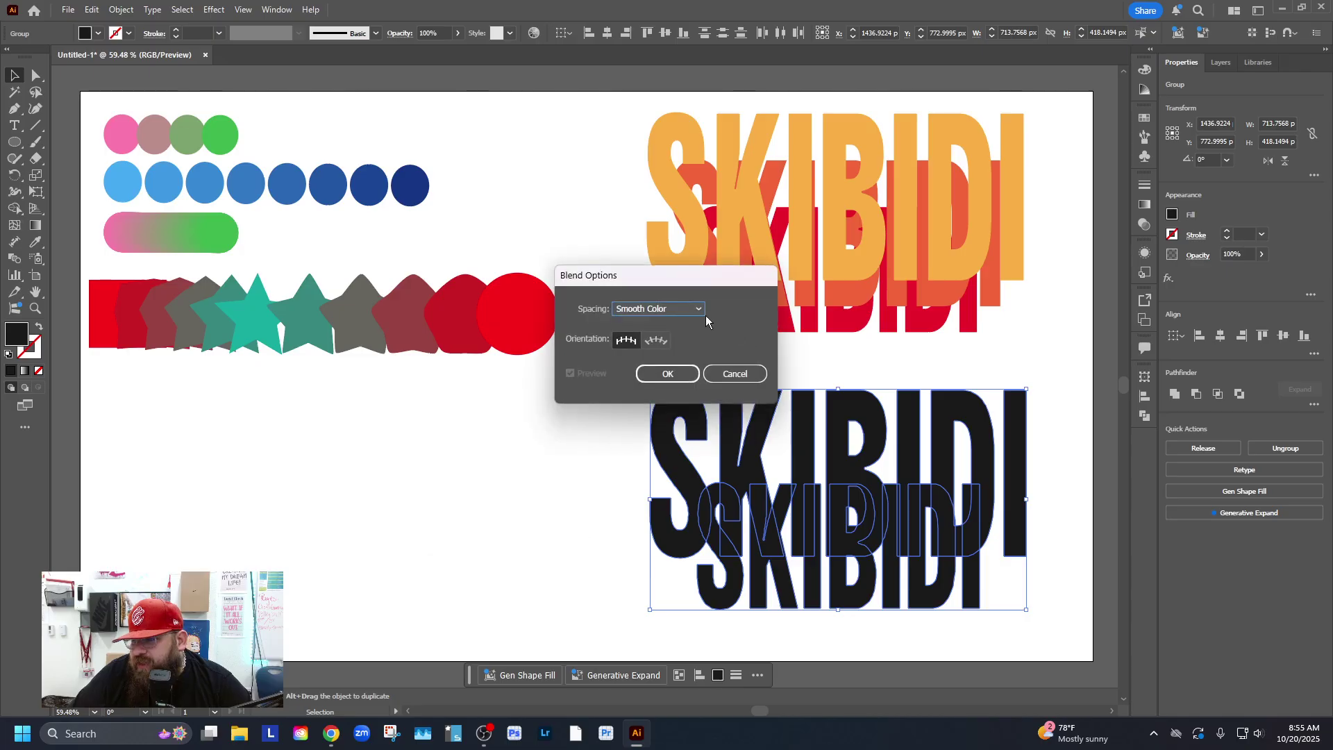
left_click(679, 311)
left_click(660, 340)
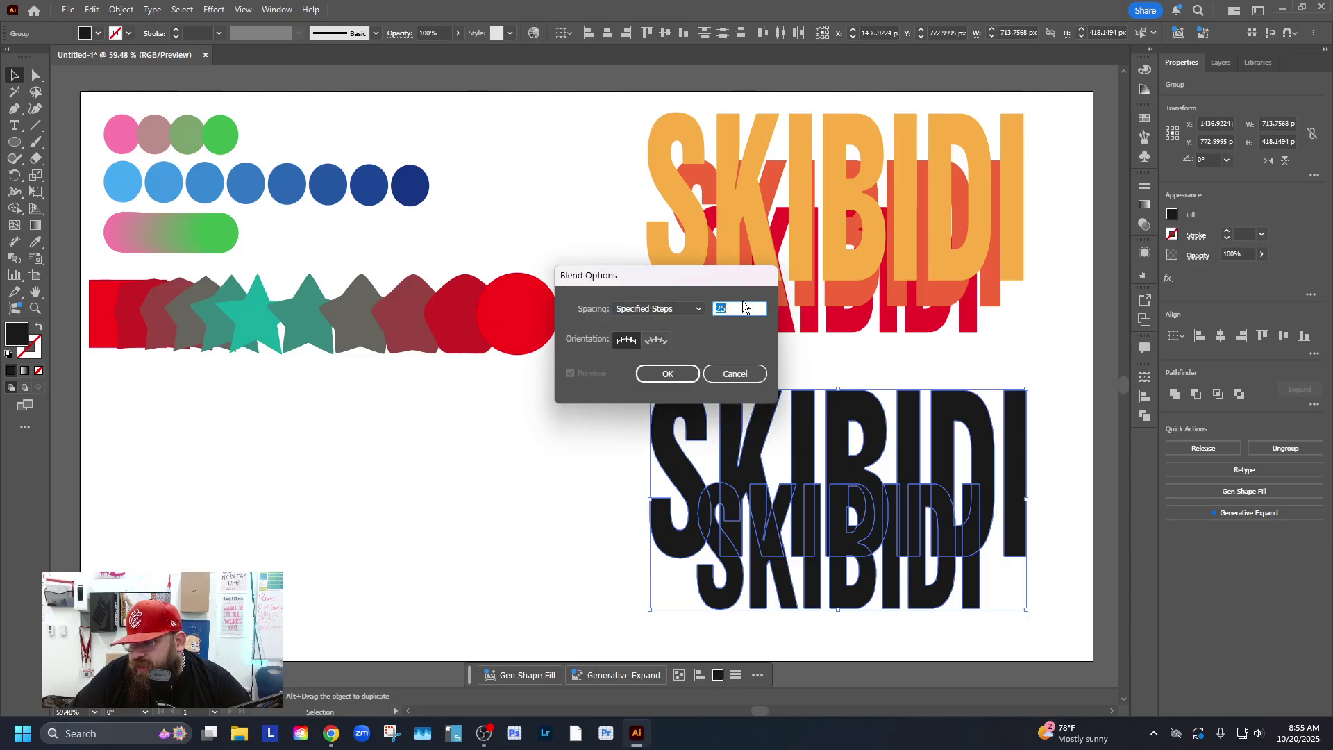
type("500")
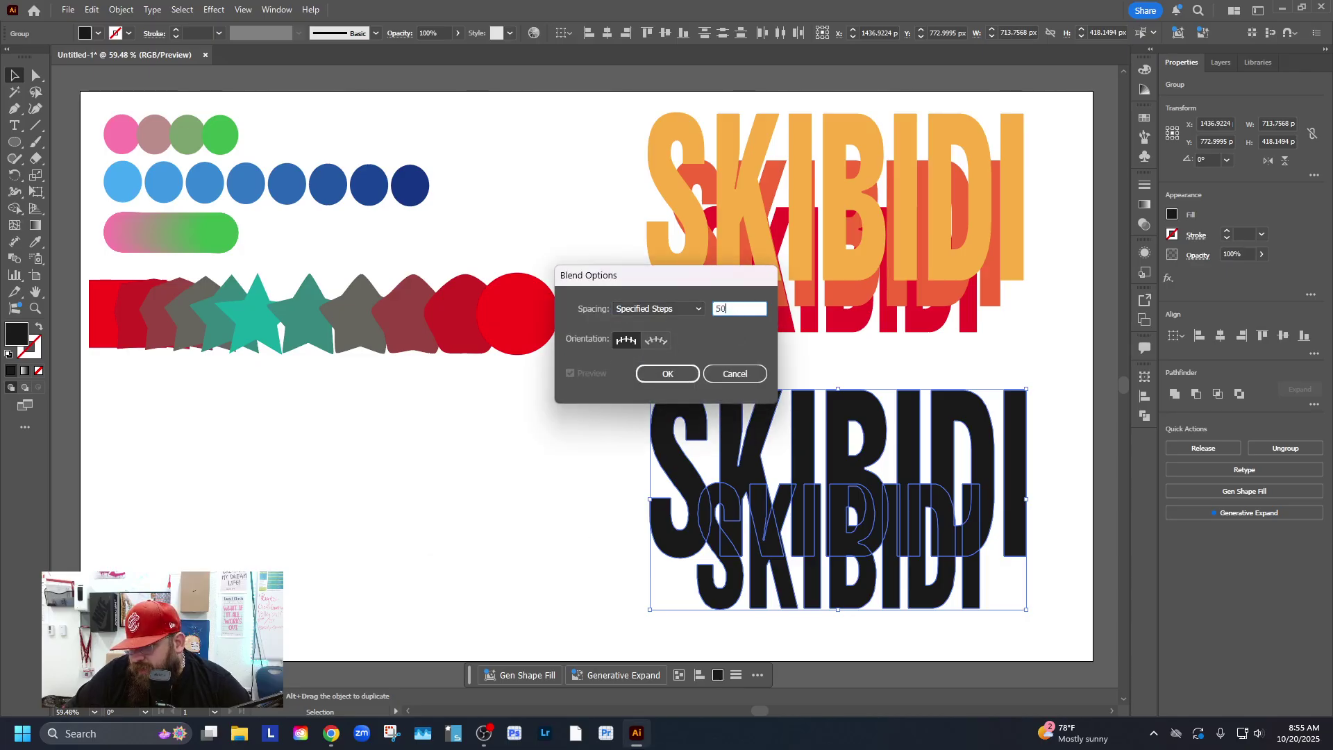
left_click(654, 375)
key("ctrl+alt+b")
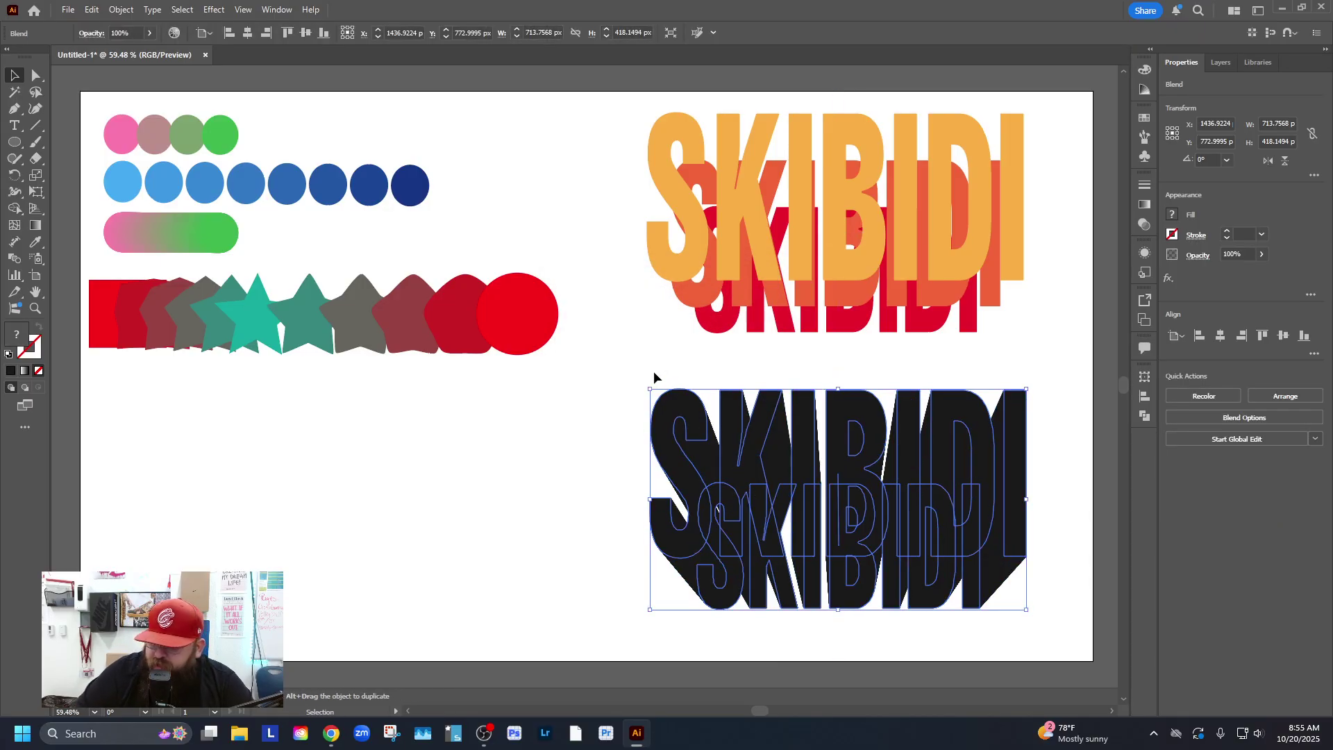
left_click(636, 569)
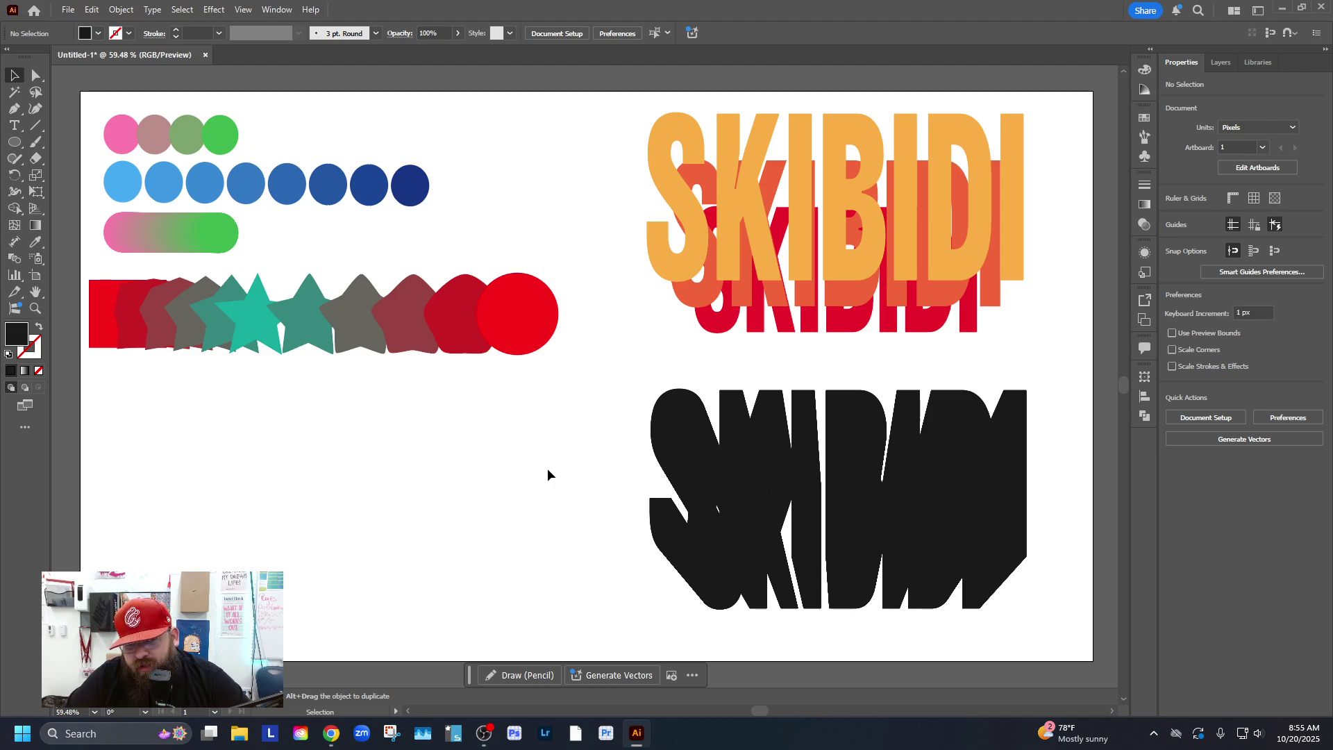
Paste the copied orange SKIBIDI text in place in front of the black blend and deselect it.
key("a")
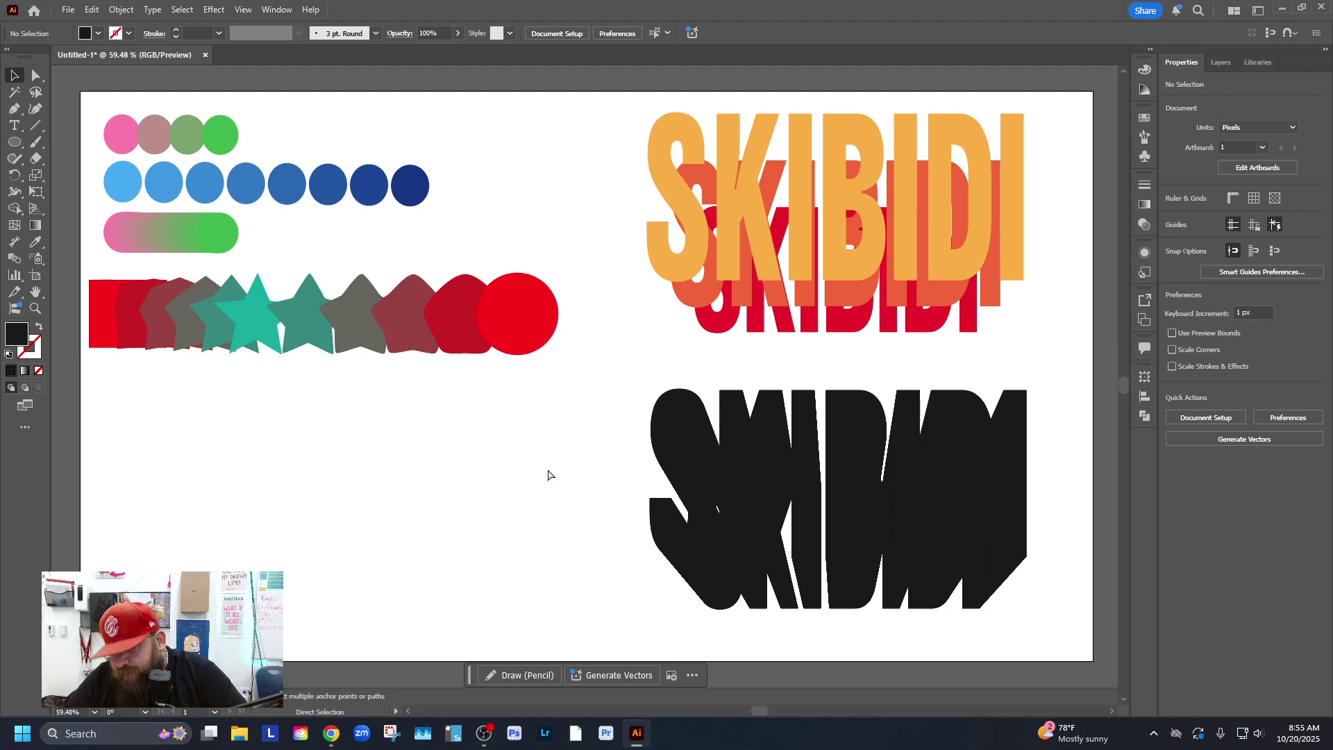
key("ctrl+f")
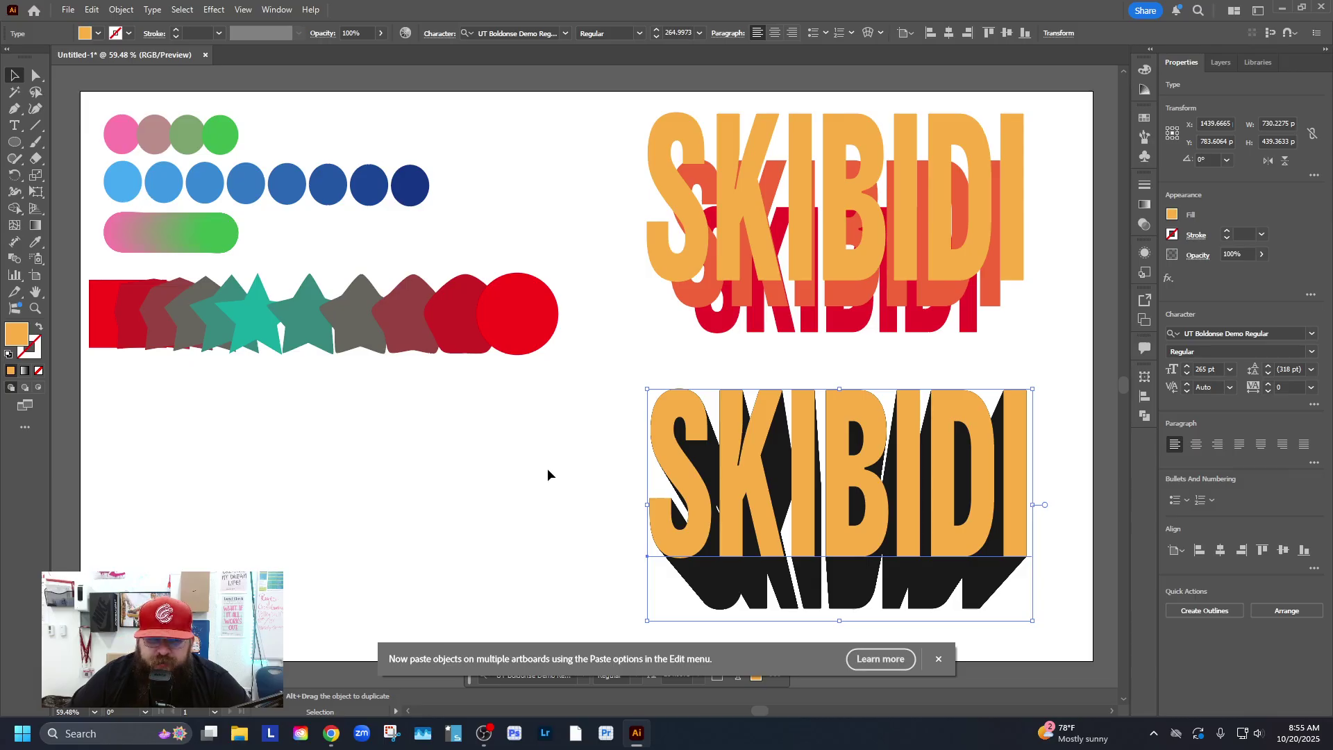
left_click(595, 464)
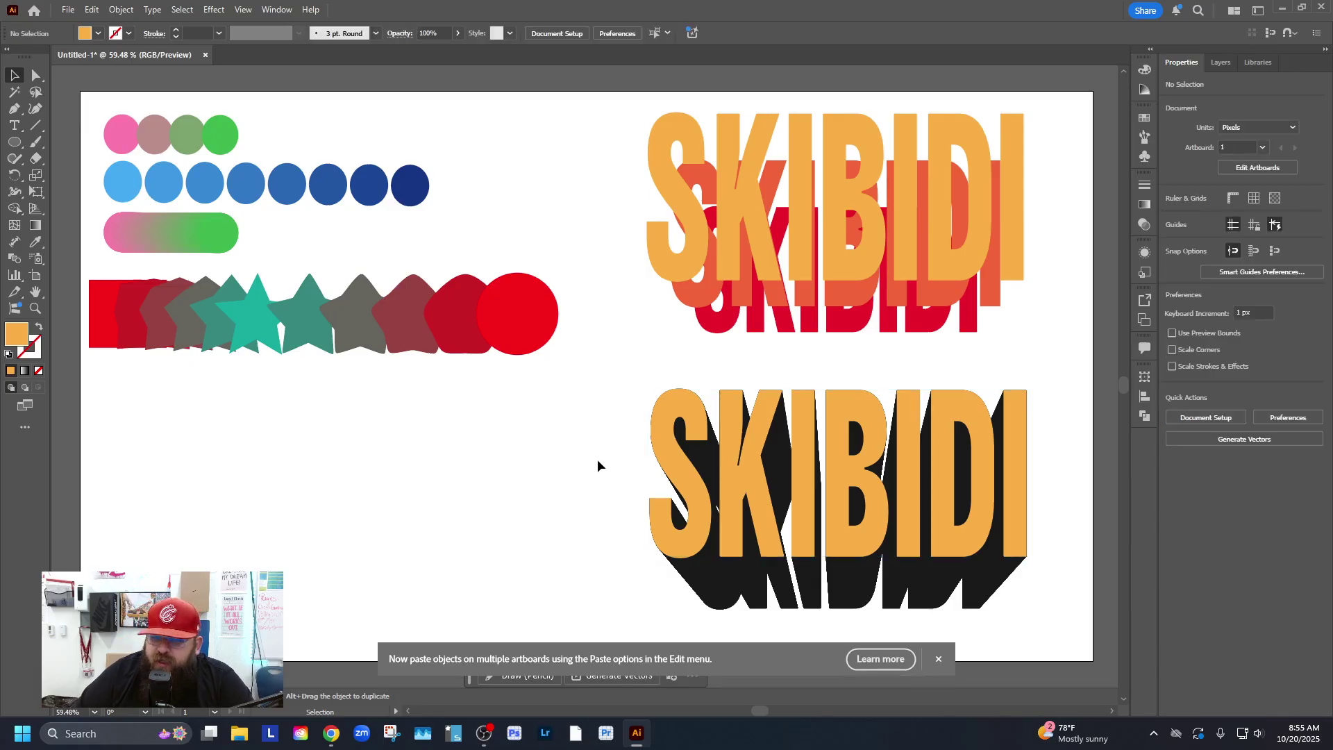